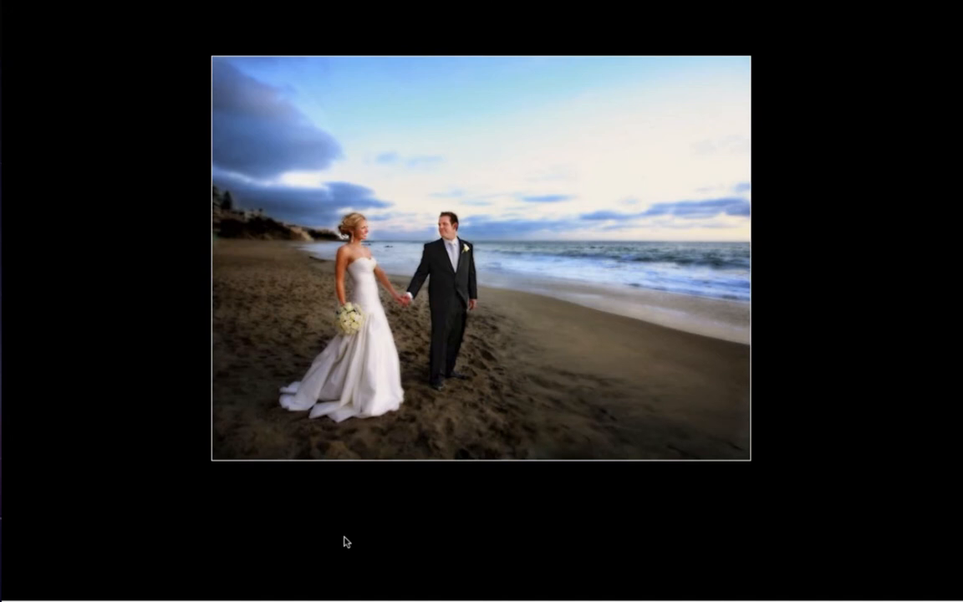
Browse the wedding slideshow photos one by one in Lights Out view, up to the black-and-white shot of the couple leaving the ceremony
key("Right")
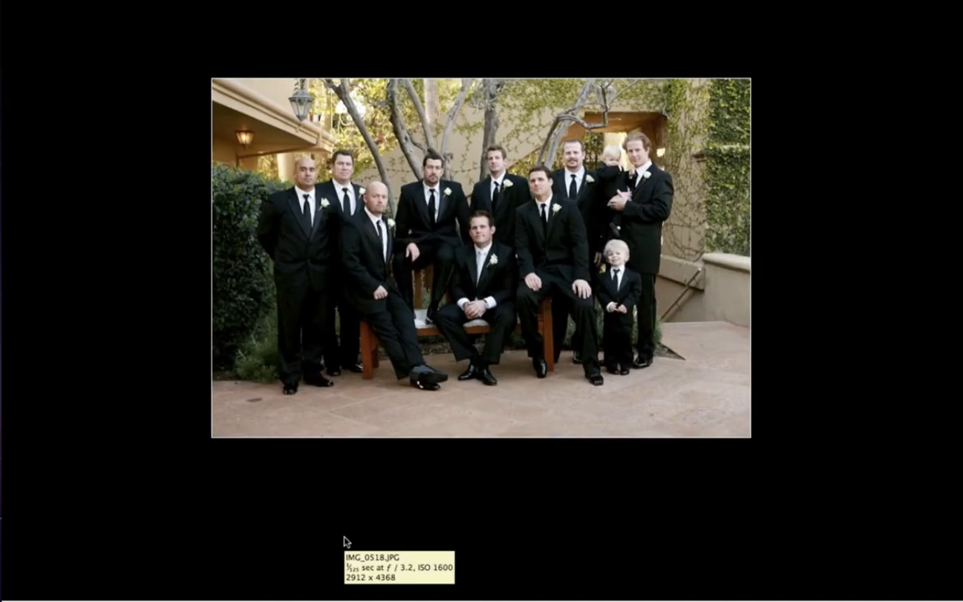
key("Right")
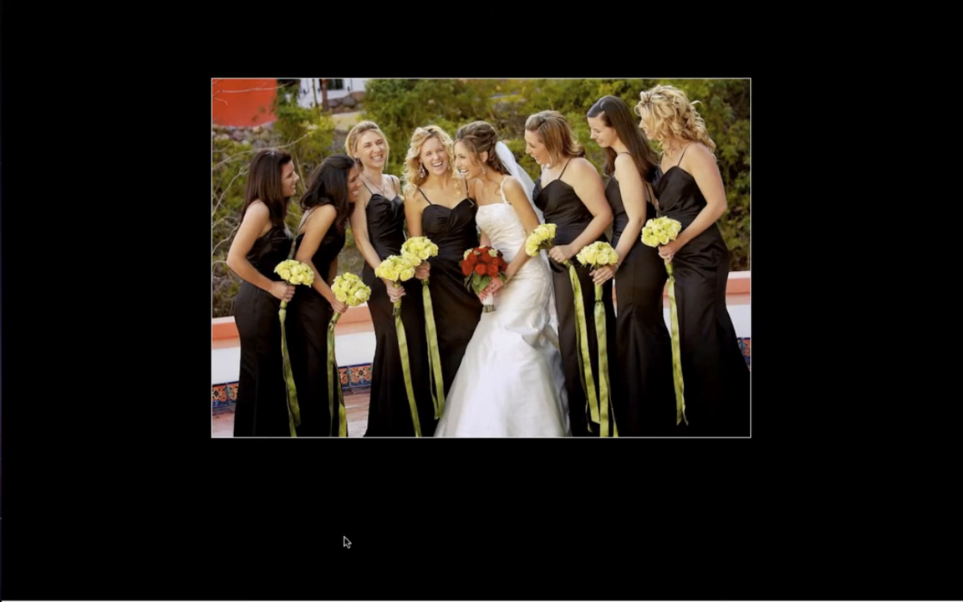
key("Right")
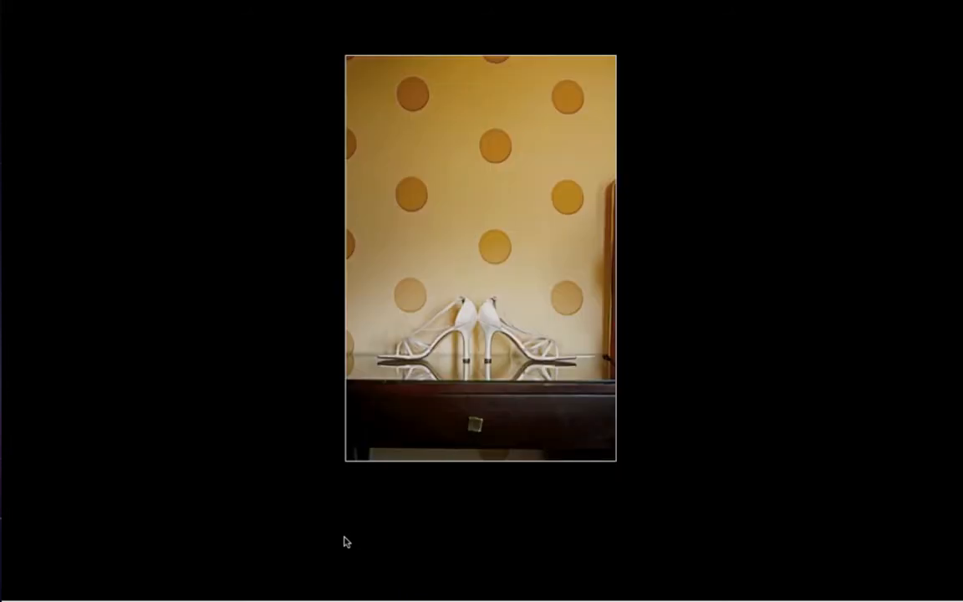
key("Right")
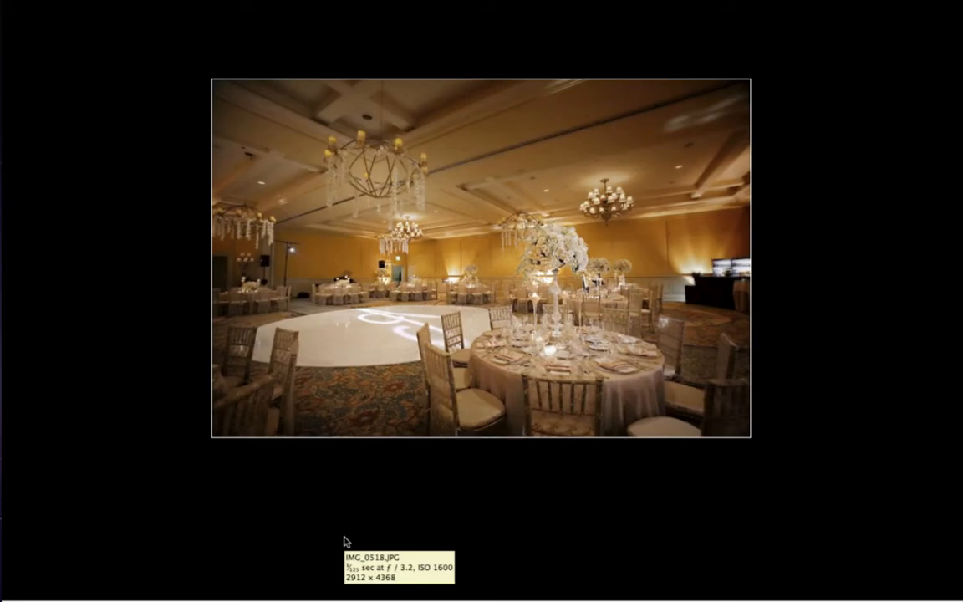
key("Right")
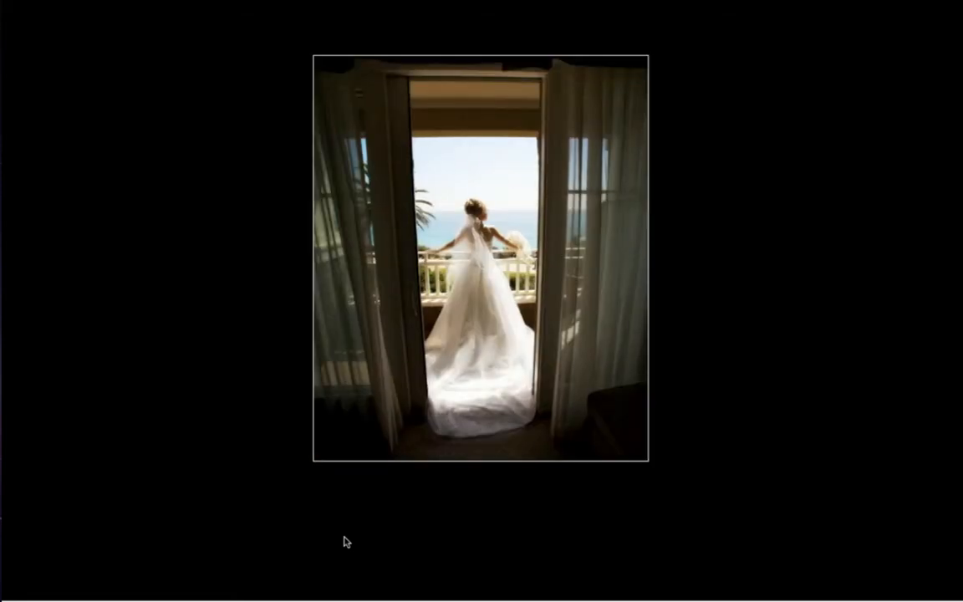
key("Right")
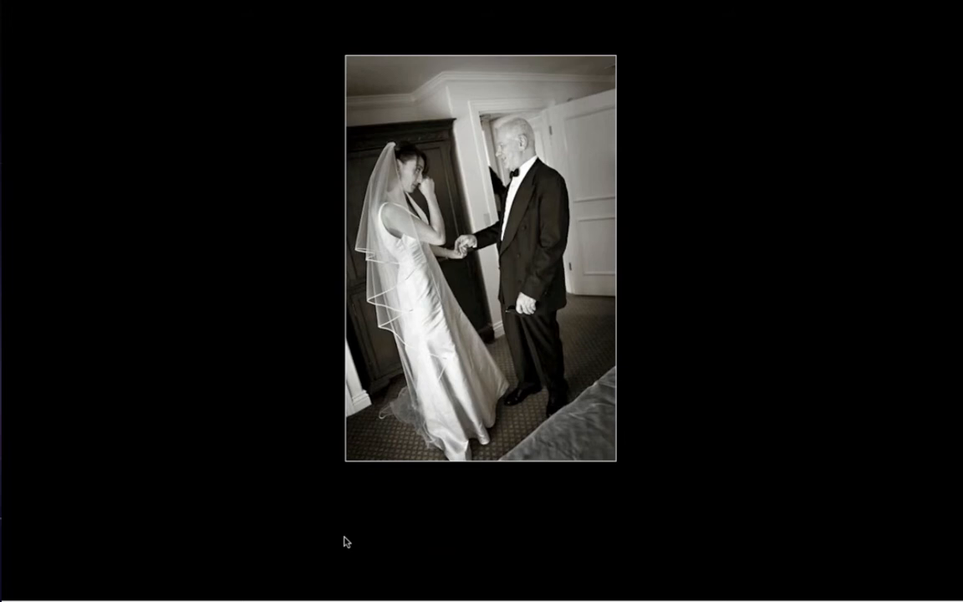
key("Right")
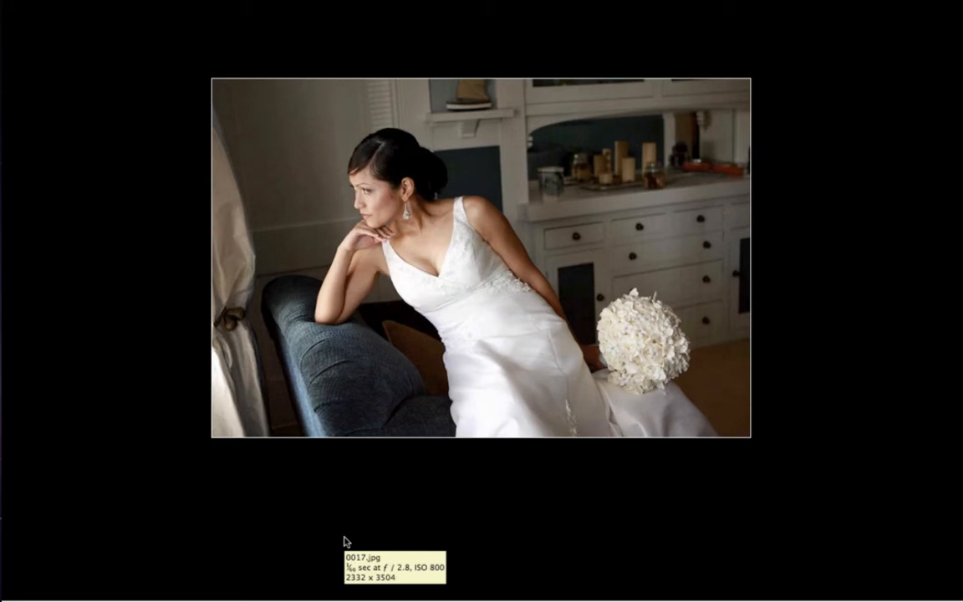
key("Right")
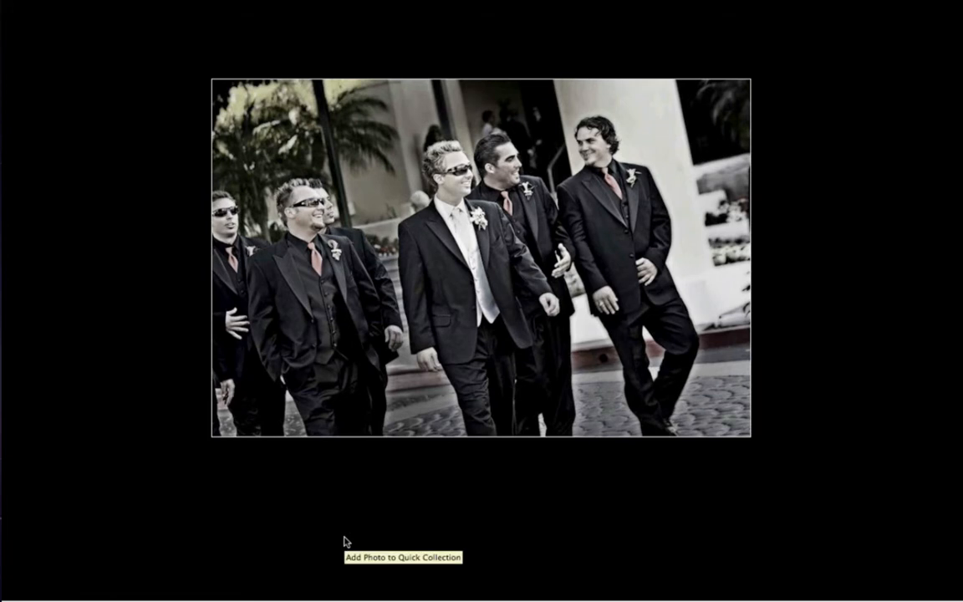
key("Right")
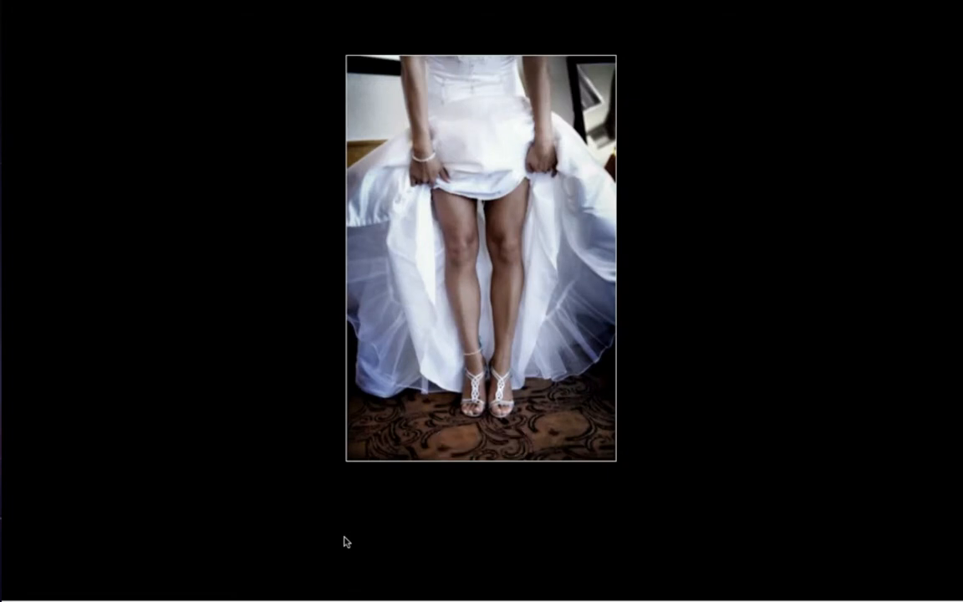
key("Right")
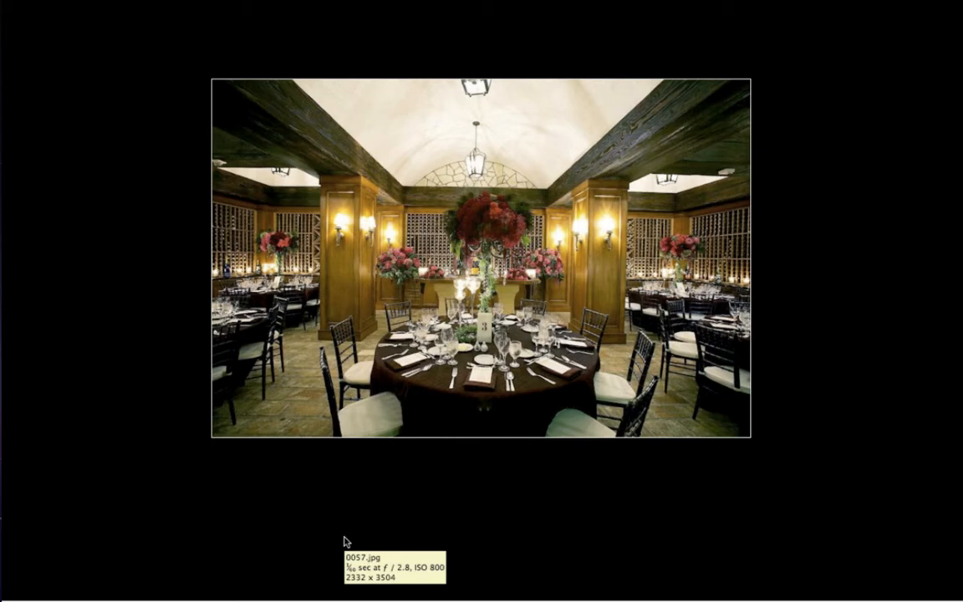
key("Left")
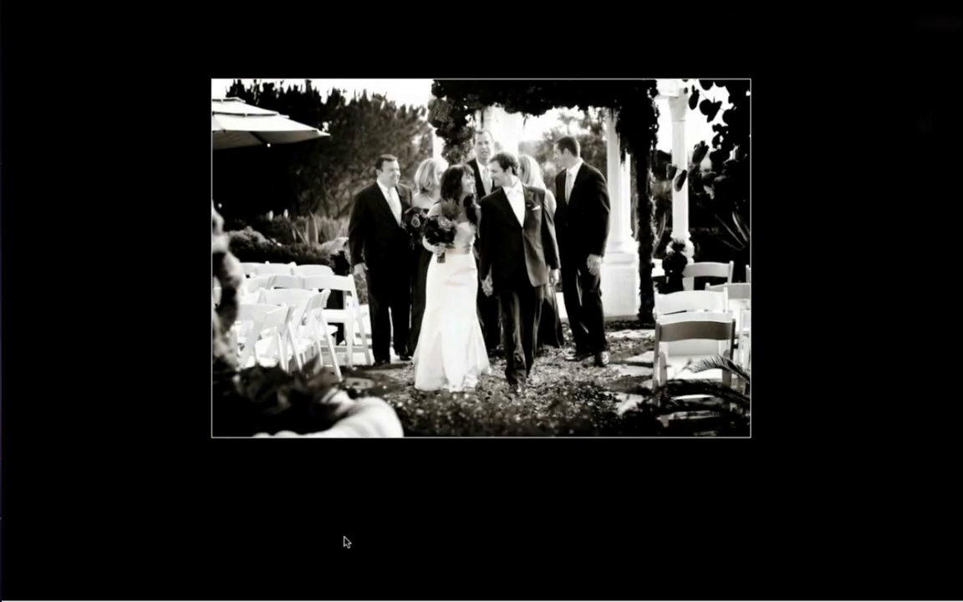
Turn off Lights Out, return to the Library grid and show the photos of the Perfect Layers folder across the full width
key("l")
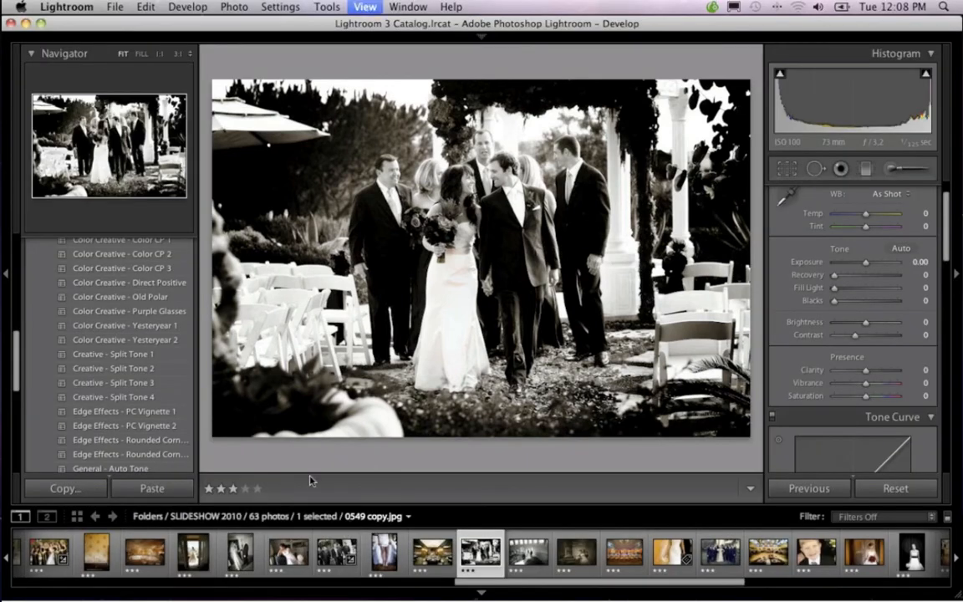
key("g")
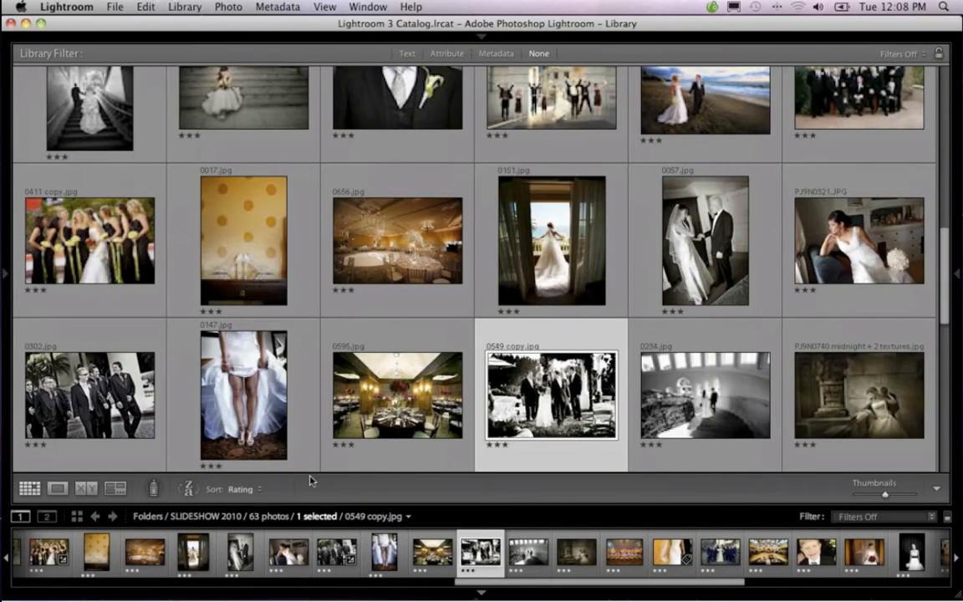
mouse_move(5, 242)
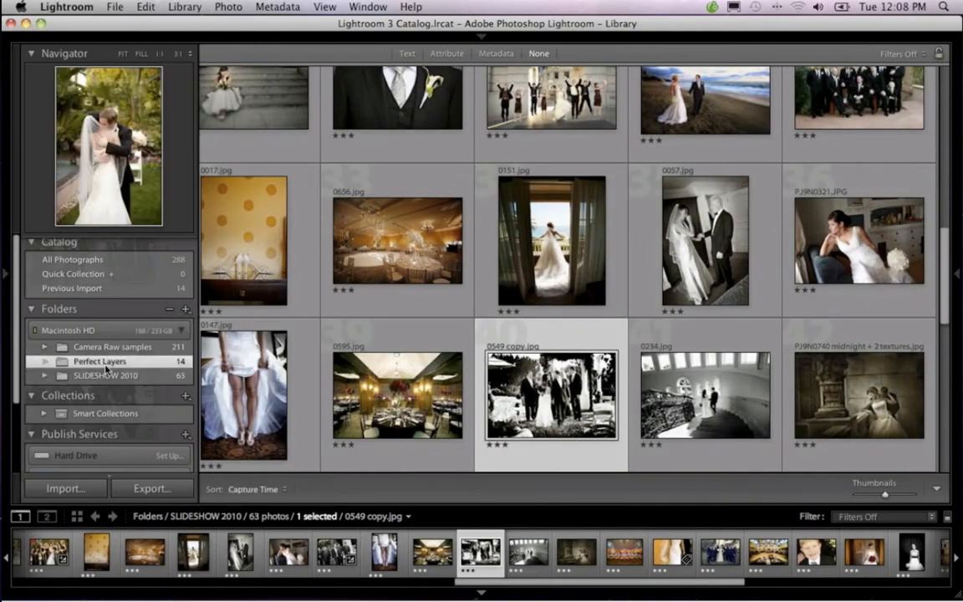
left_click(100, 362)
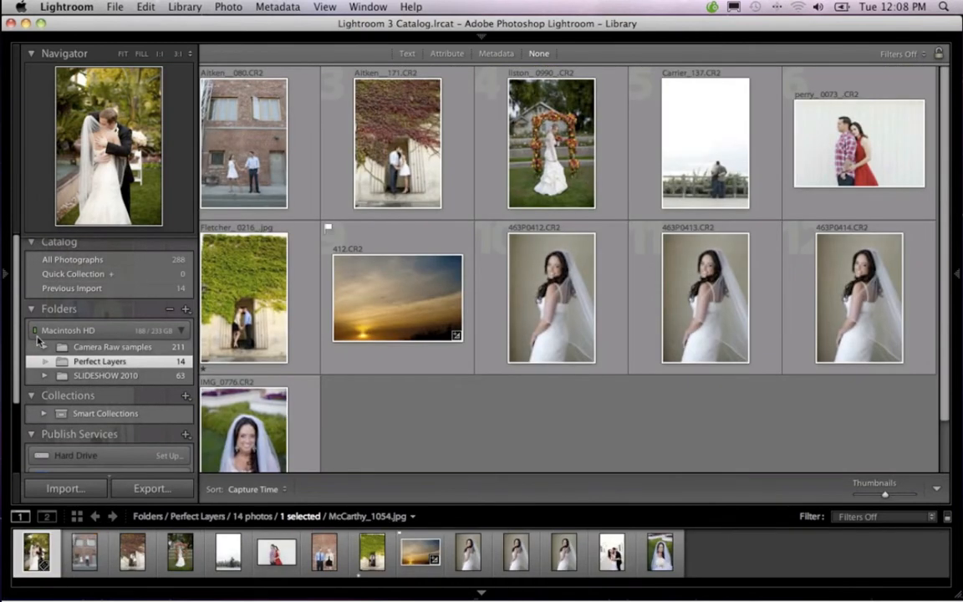
left_click(7, 276)
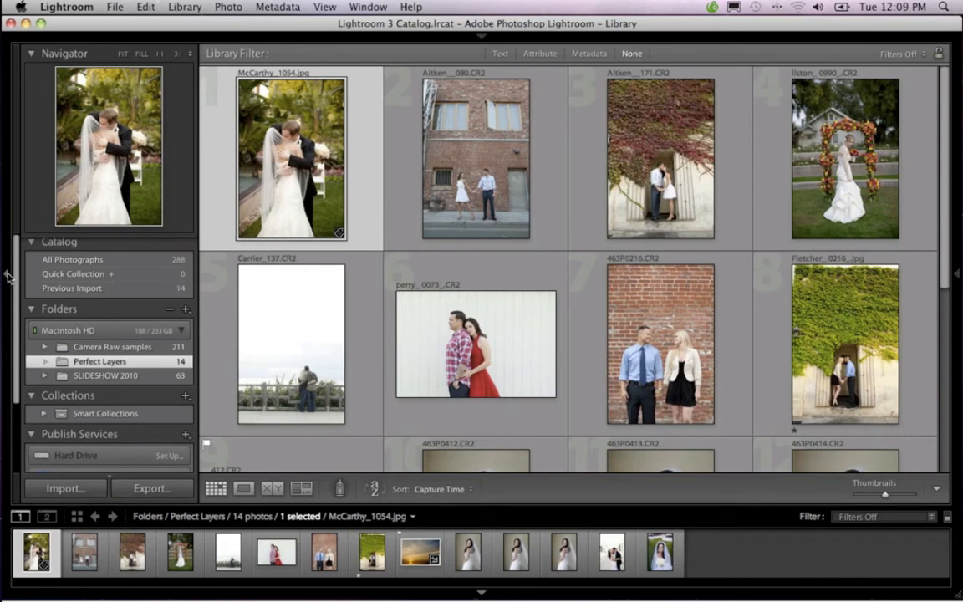
left_click(6, 276)
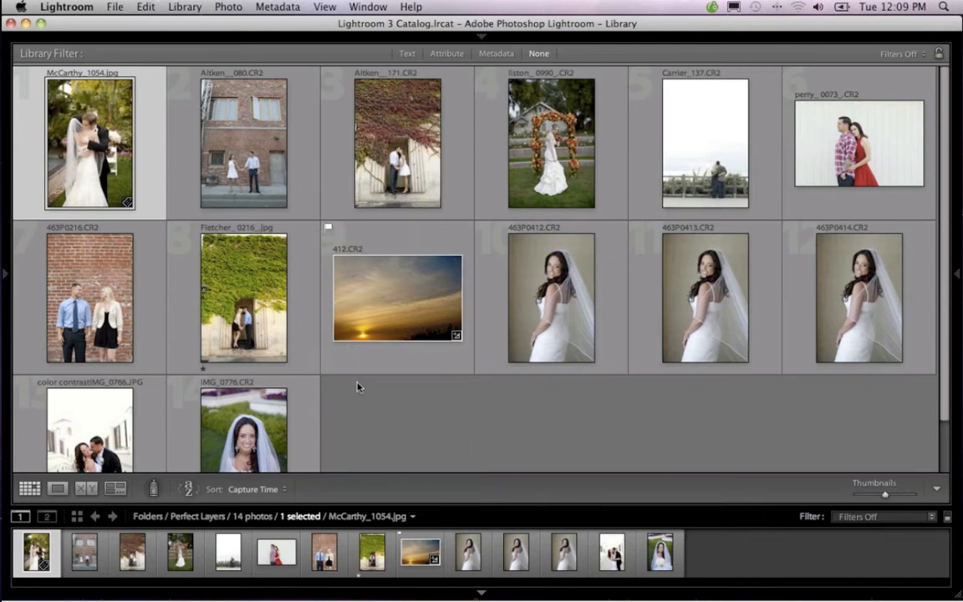
Switch to the Develop module with the presets side hidden and open the bride portrait 463P0412.CR2
mouse_move(960, 269)
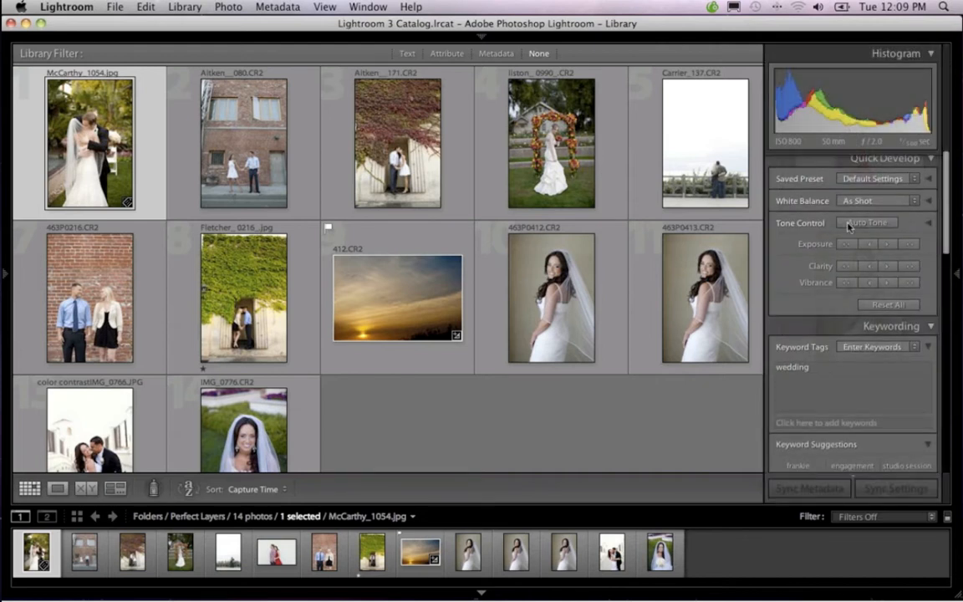
mouse_move(476, 42)
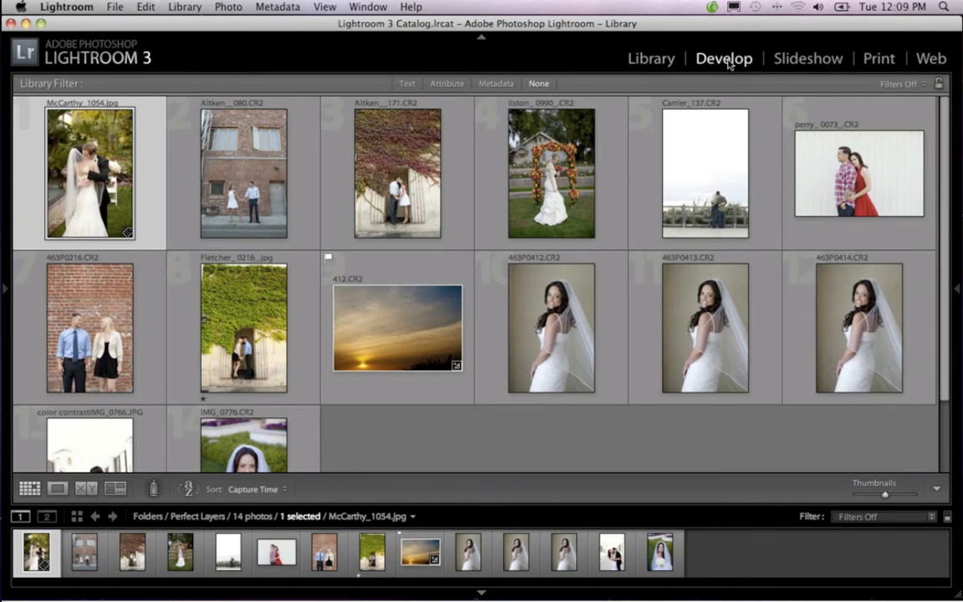
left_click(724, 60)
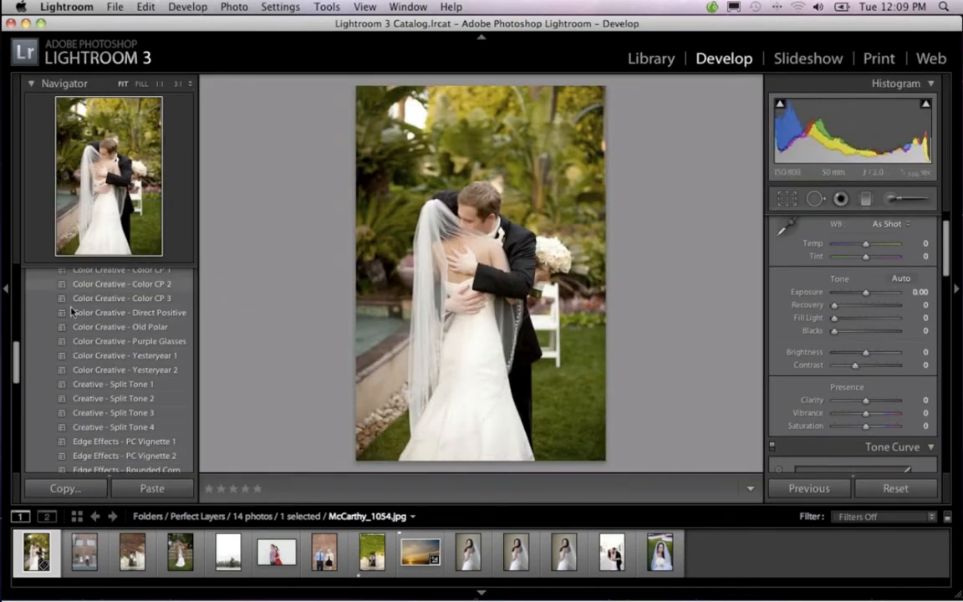
left_click(7, 291)
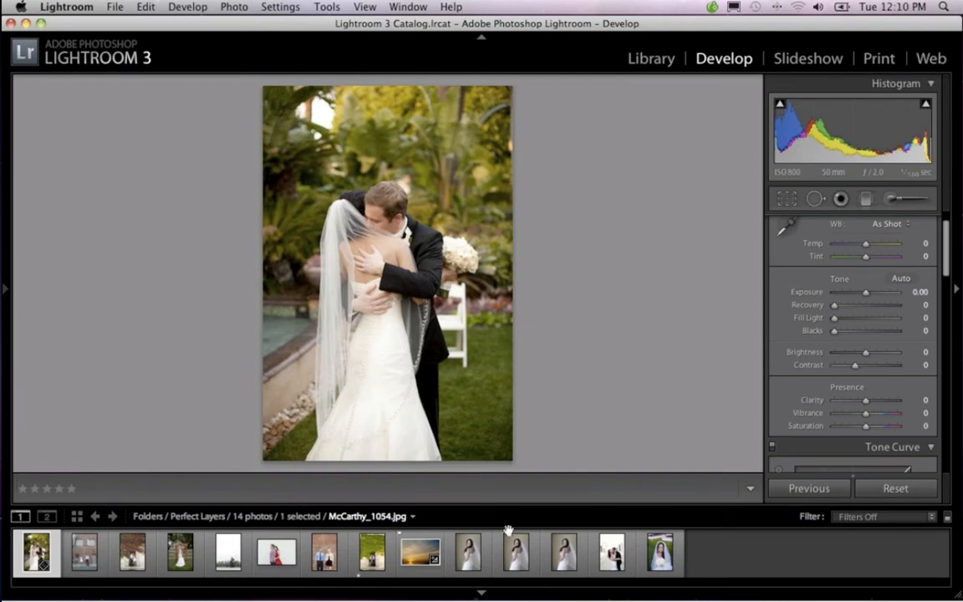
left_click(486, 566)
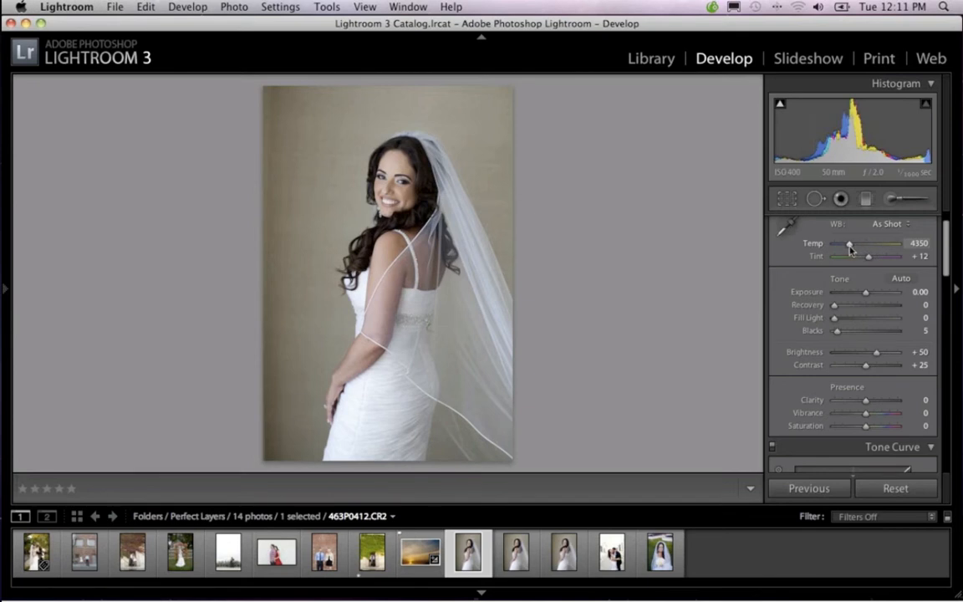
Try temperature 5182, exposure −0.20 and recovery 13 on the bride portrait, and reset all its adjustments
left_click_drag(850, 249, 855, 249)
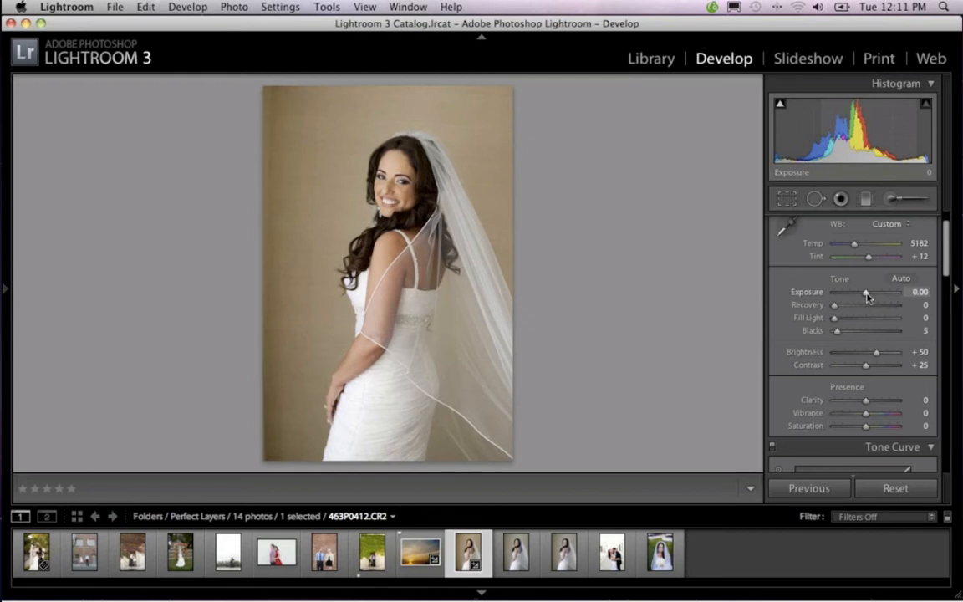
left_click_drag(867, 296, 867, 297)
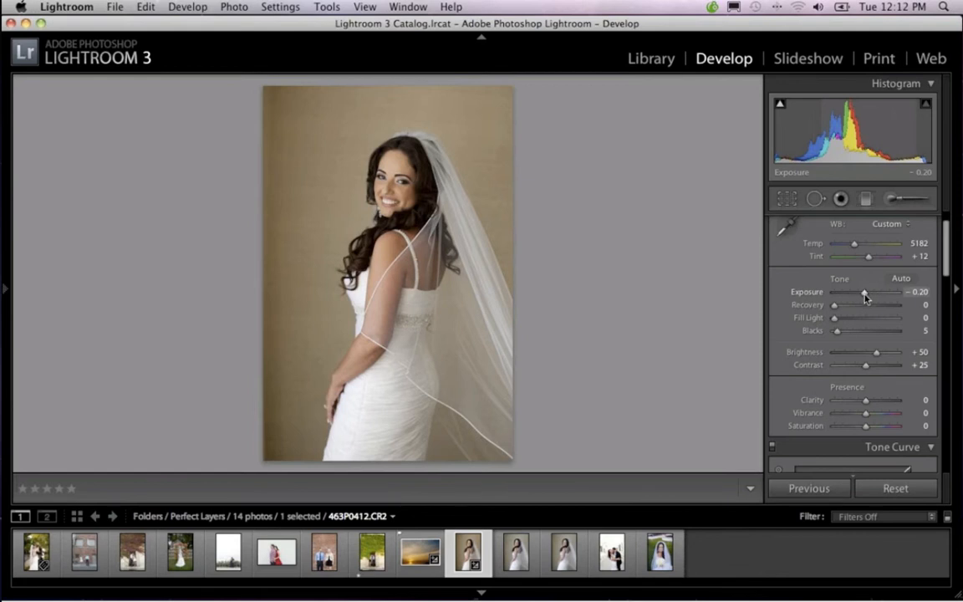
mouse_move(835, 306)
left_mouse_down()
mouse_move(903, 311)
mouse_move(841, 308)
left_mouse_up()
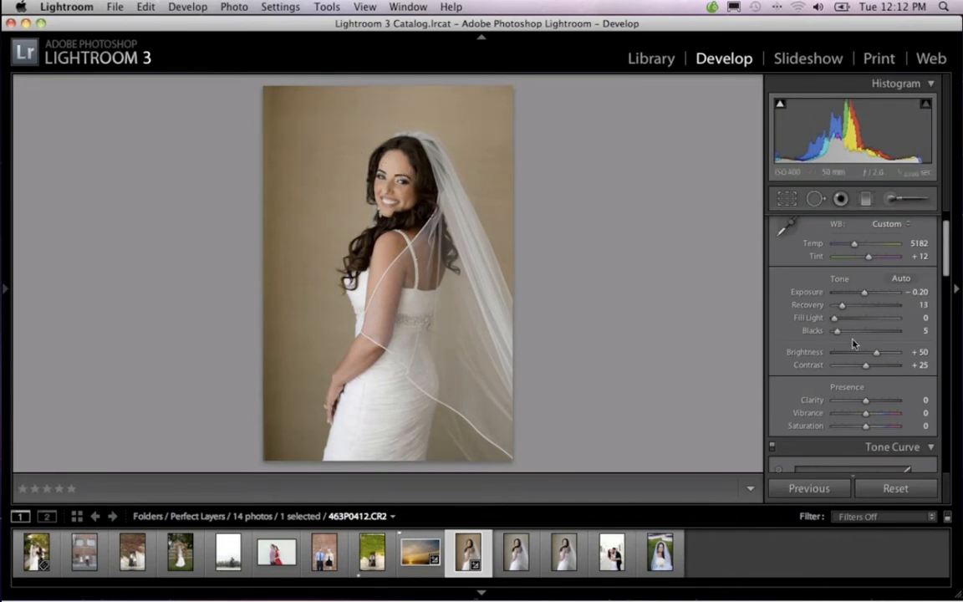
mouse_move(435, 600)
left_click(898, 490)
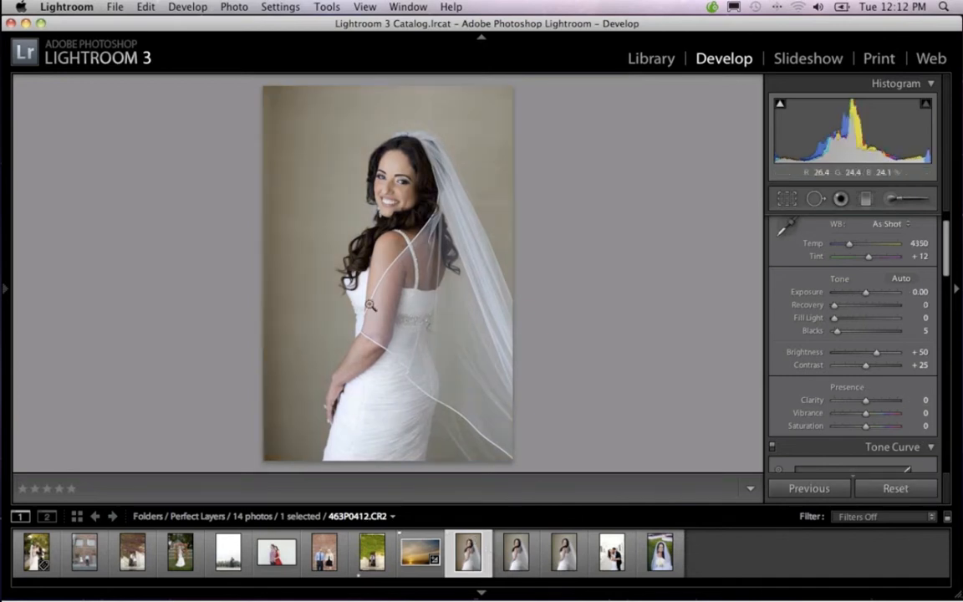
Create a virtual copy of 463P0412.CR2 and compare it with the original, leaving the copy selected
right_click(479, 552)
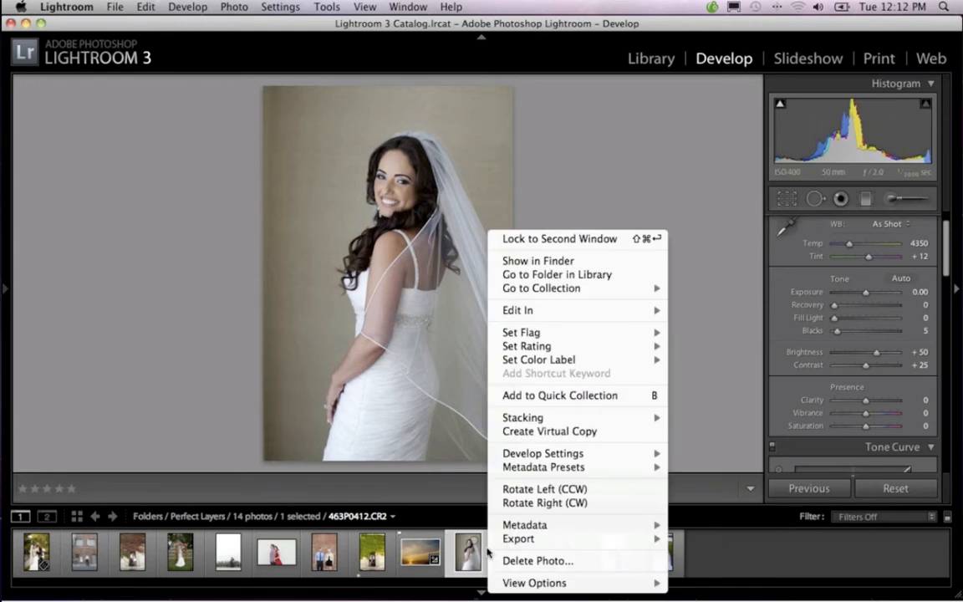
left_click(560, 432)
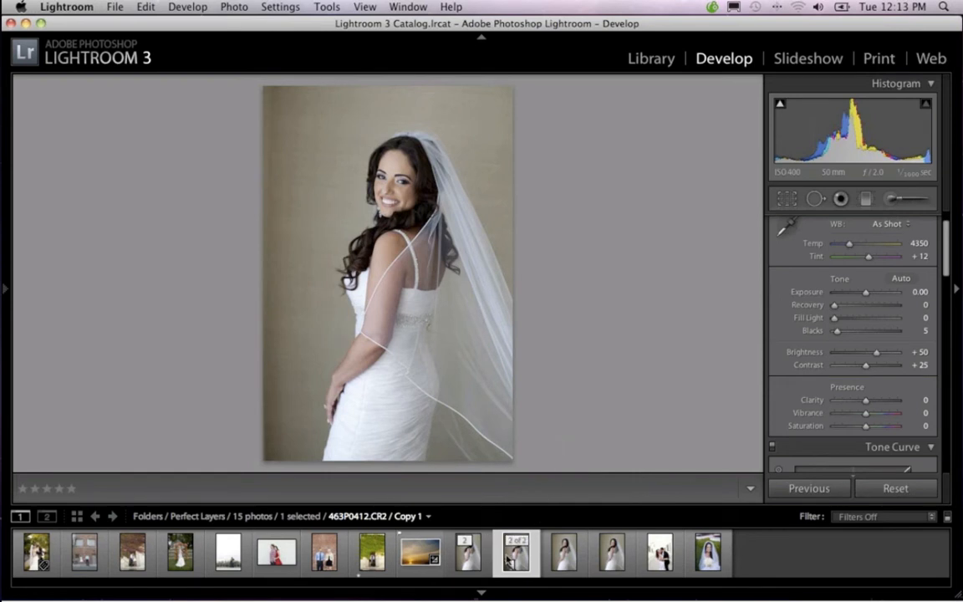
left_click(486, 559)
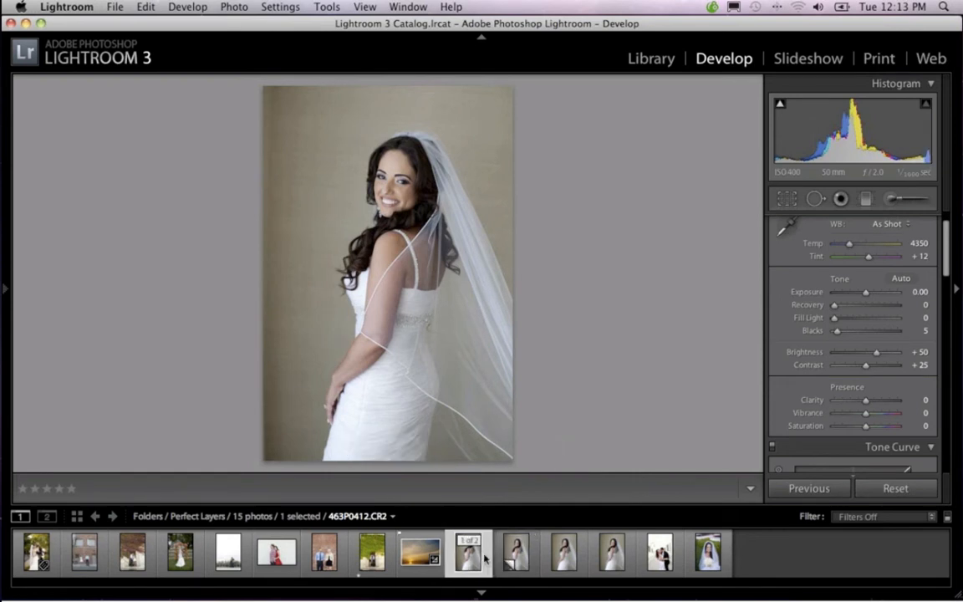
left_click(501, 557)
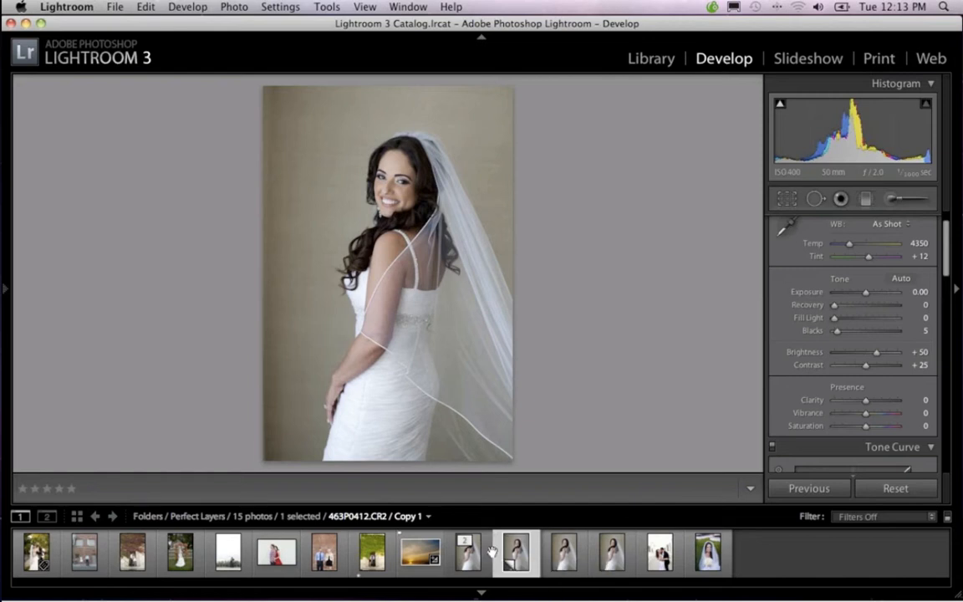
left_click(489, 557)
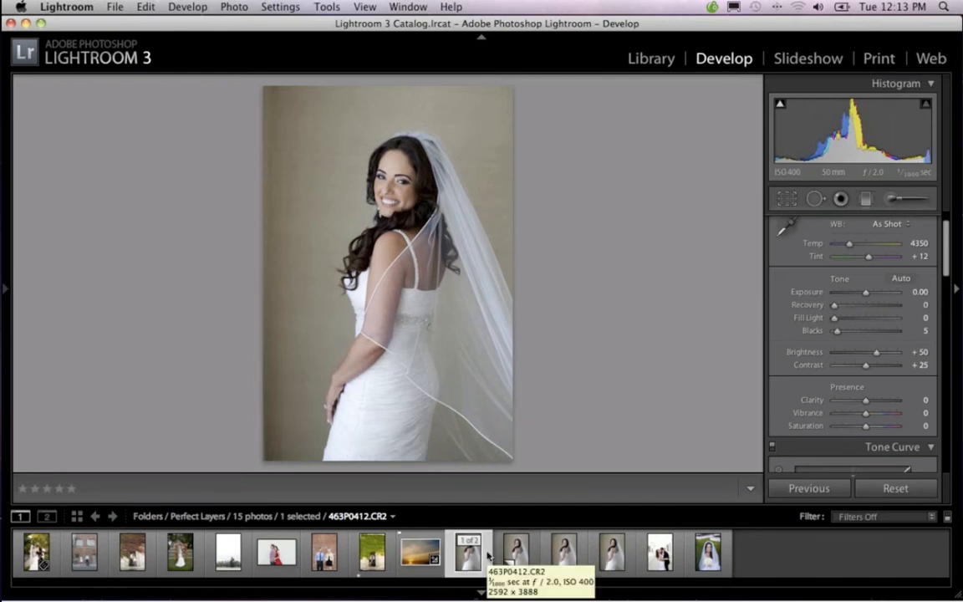
key("Right")
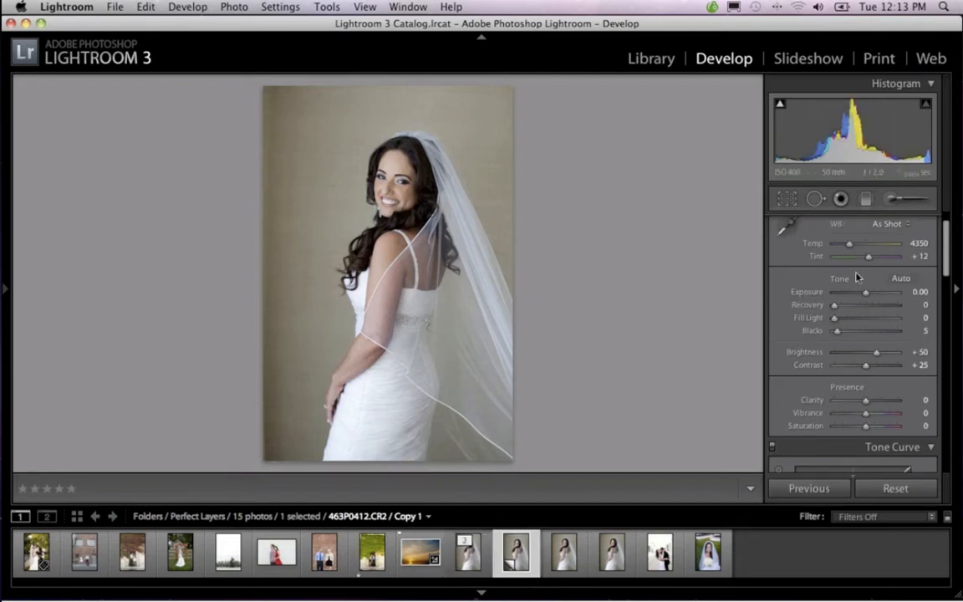
Set the virtual copy's temperature to 4955 and its exposure to −1.00
left_click_drag(849, 244, 855, 247)
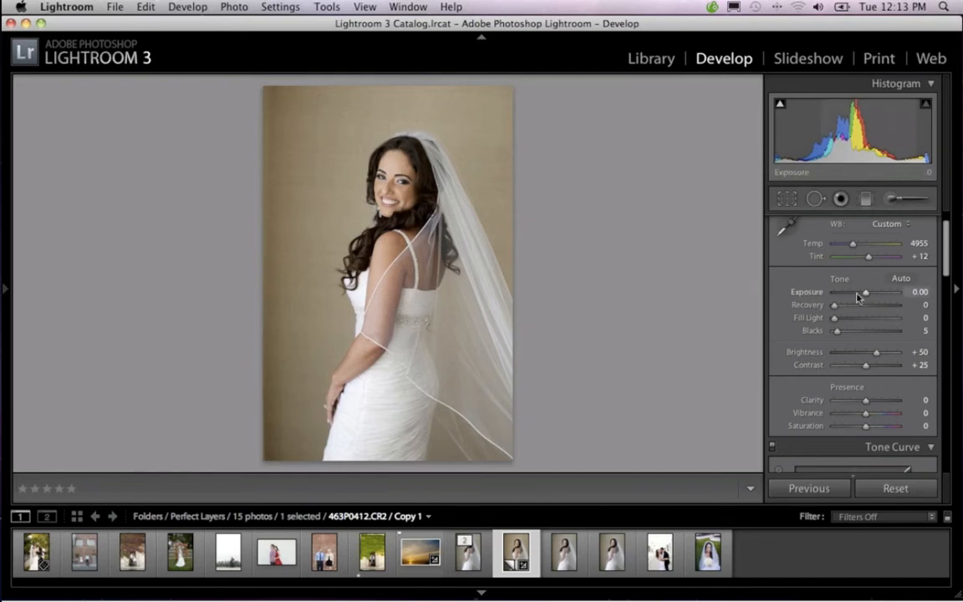
left_click_drag(866, 296, 866, 297)
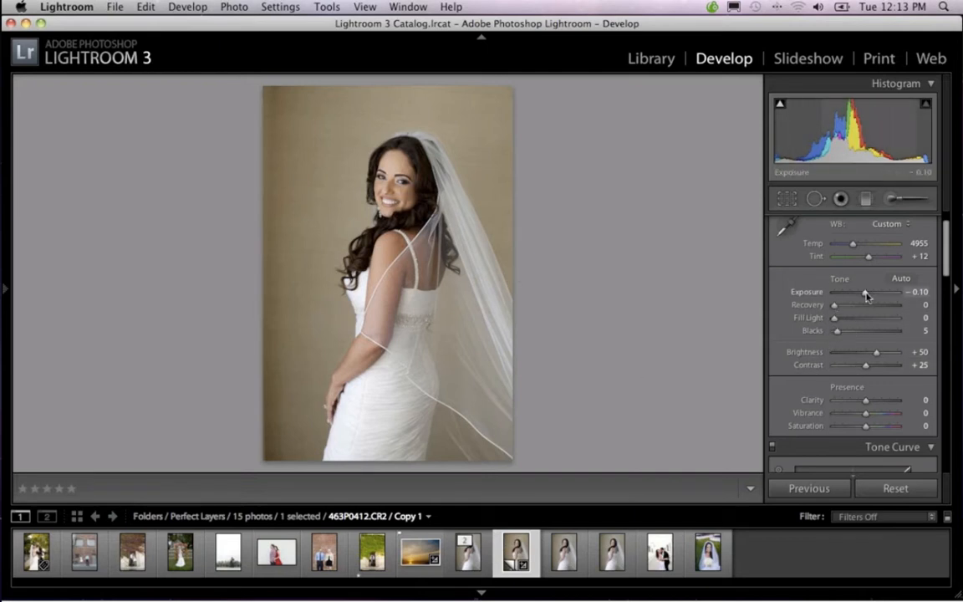
left_click_drag(867, 296, 861, 298)
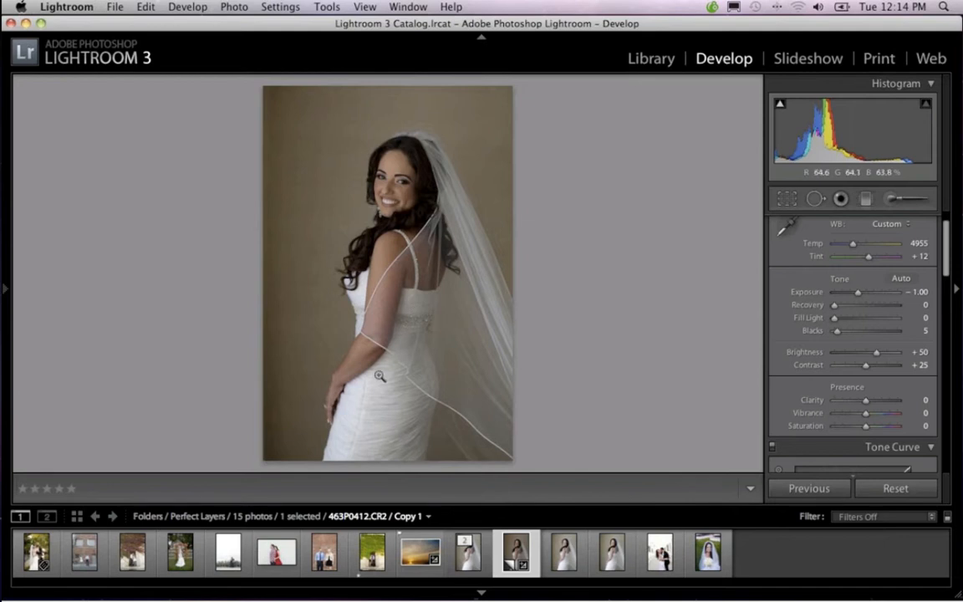
Set the original bride portrait's temperature to 5068 and return to the darkened virtual copy
left_click(488, 548)
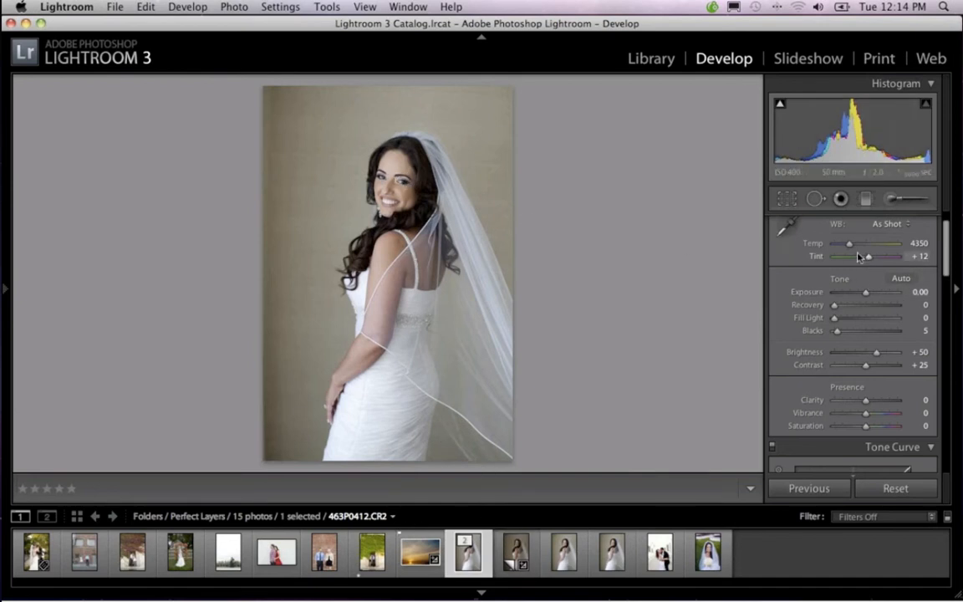
left_click_drag(852, 249, 856, 250)
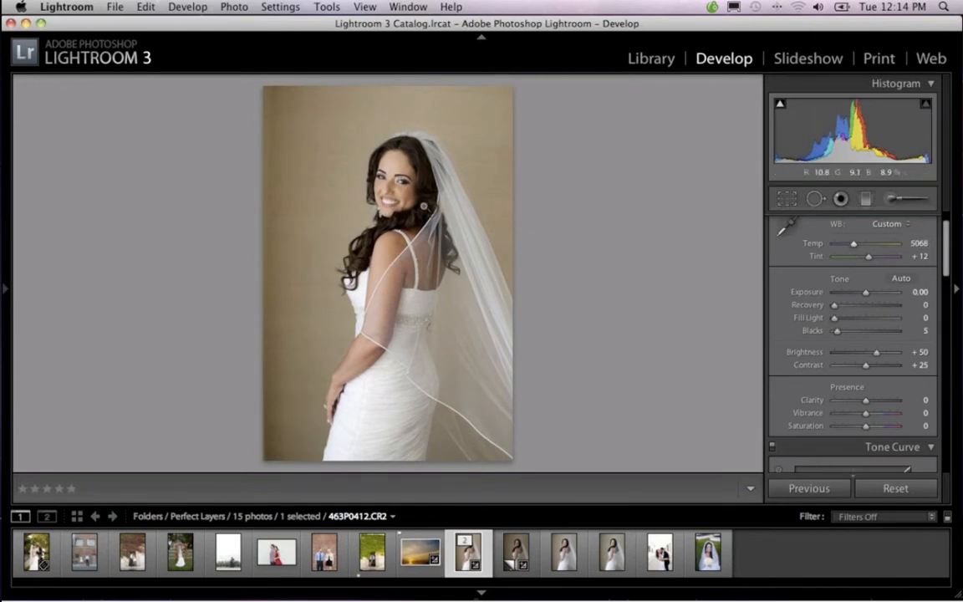
key("Right")
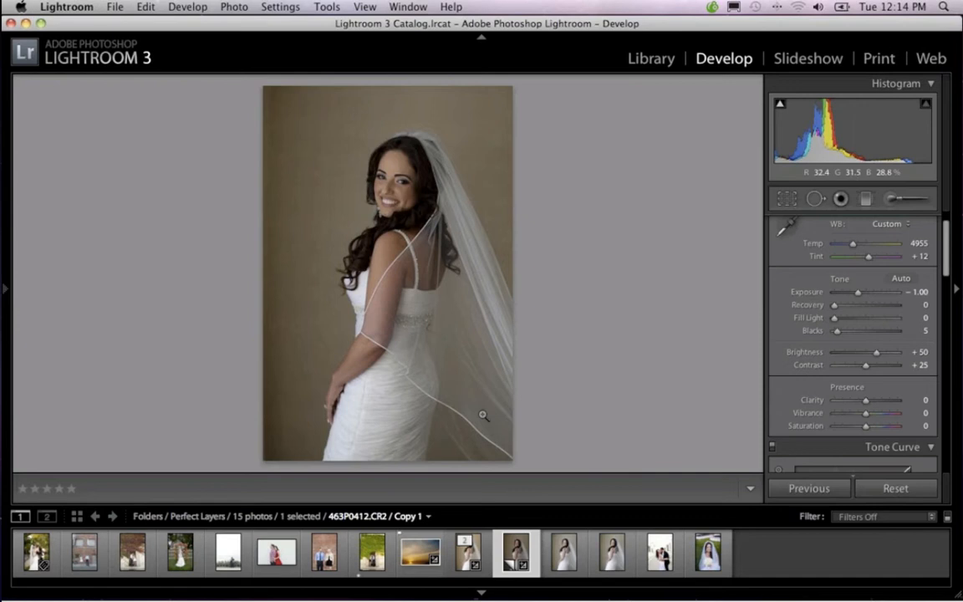
Create a second virtual copy from the darkened Copy 1, then go back to the original 463P0412.CR2
right_click(536, 544)
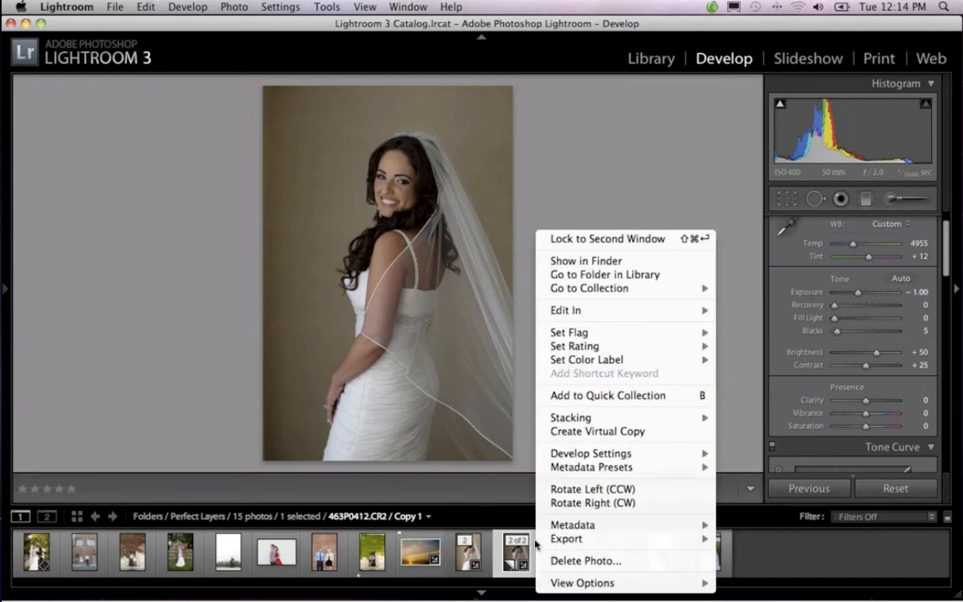
left_click(565, 435)
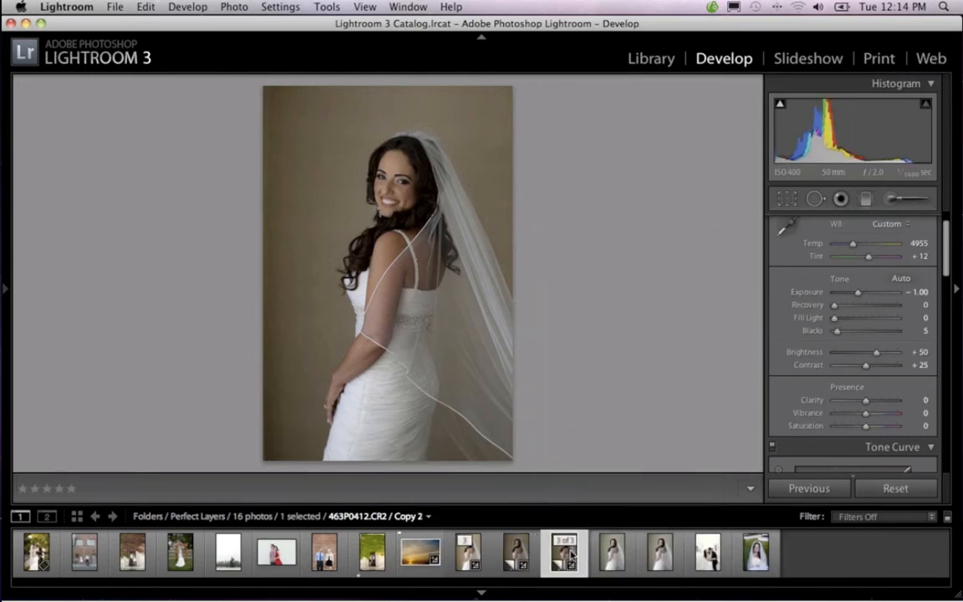
key("Left")
key("Left")
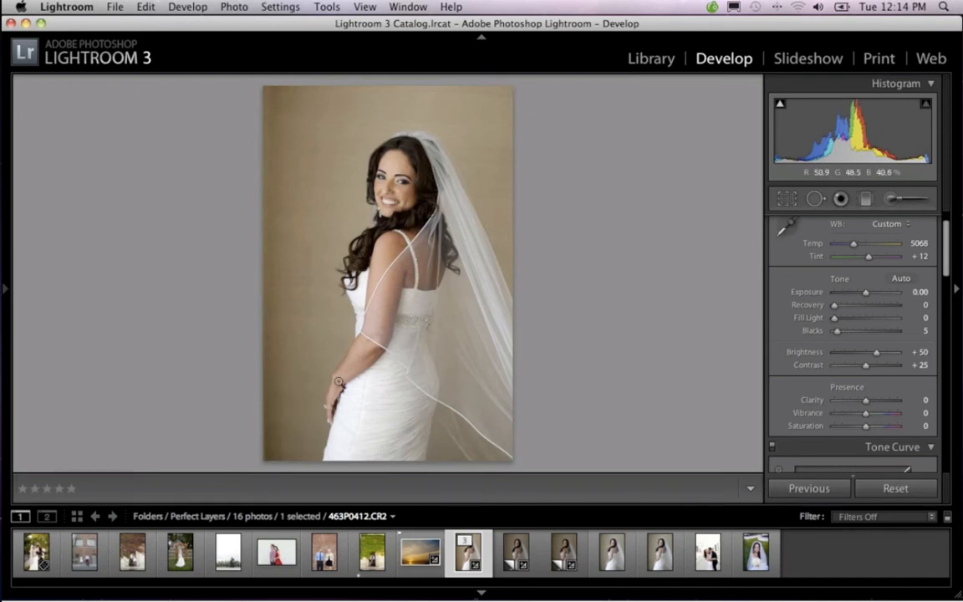
Reset the exposure of Copy 1 to its default and darken it with brightness −3 instead
key("Right")
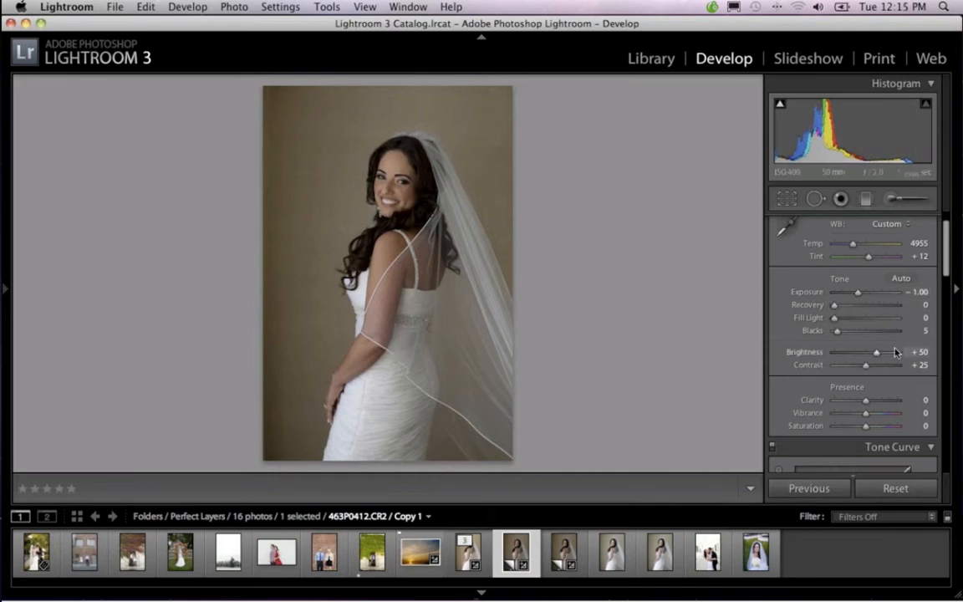
double_click(805, 293)
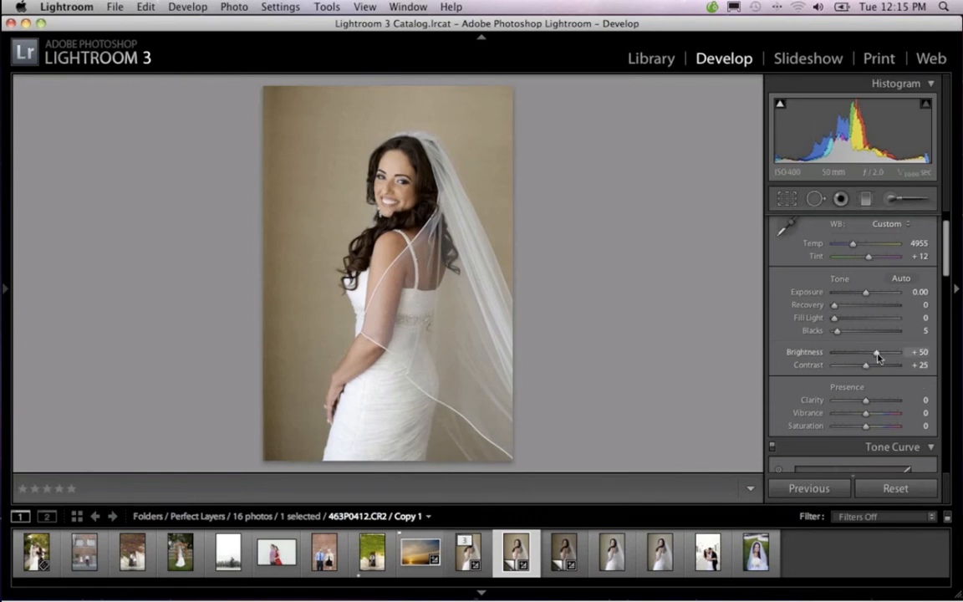
left_click_drag(876, 356, 865, 359)
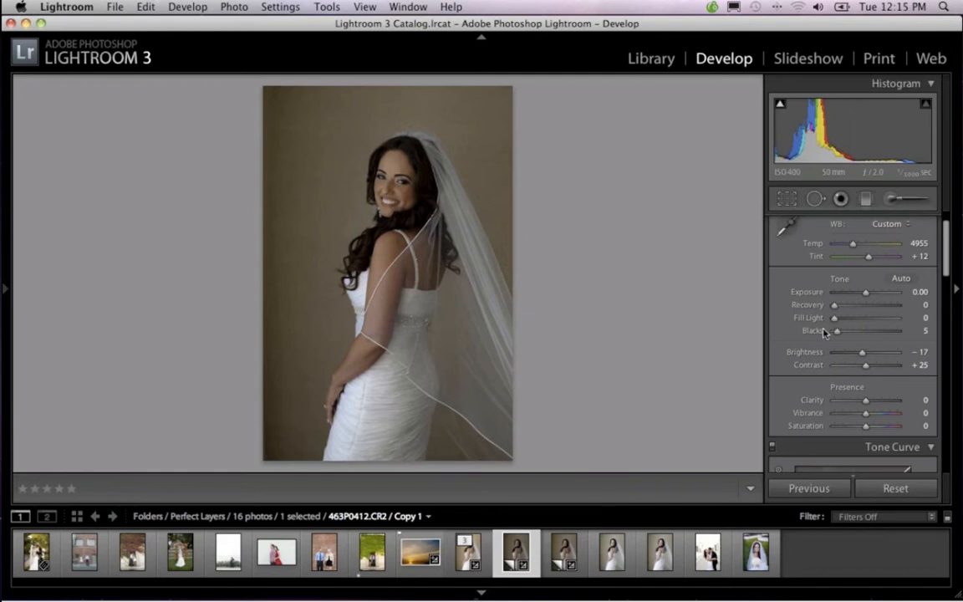
left_click_drag(863, 354, 866, 358)
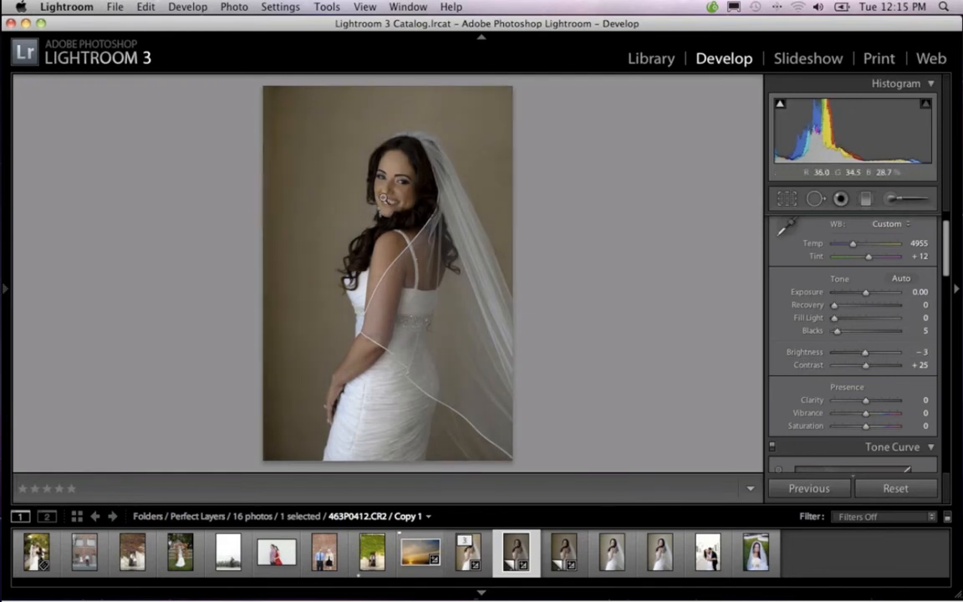
Lower the exposure of Copy 2 to −2.80 and compare it with the original and Copy 1
left_click(567, 553)
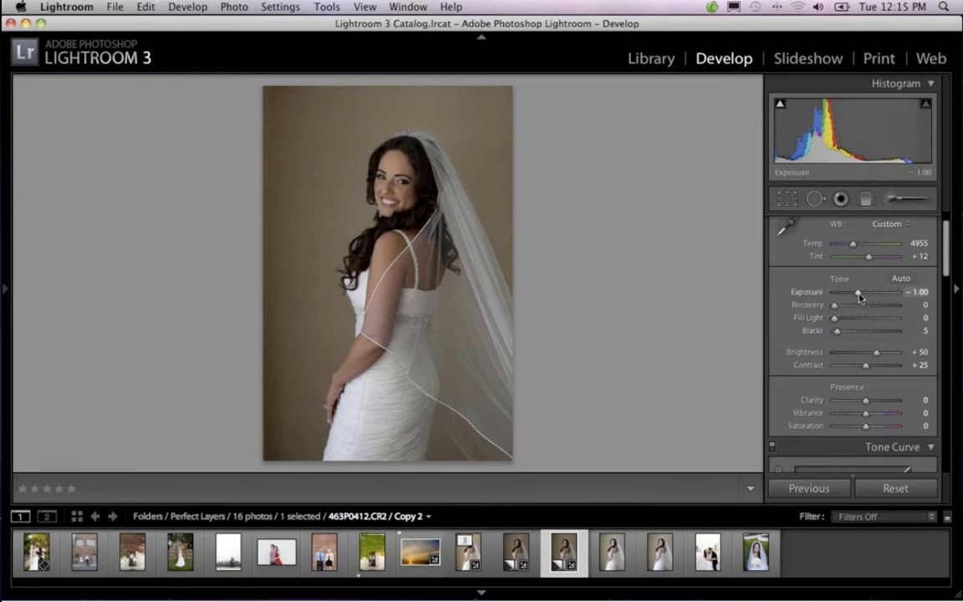
left_click_drag(859, 297, 844, 299)
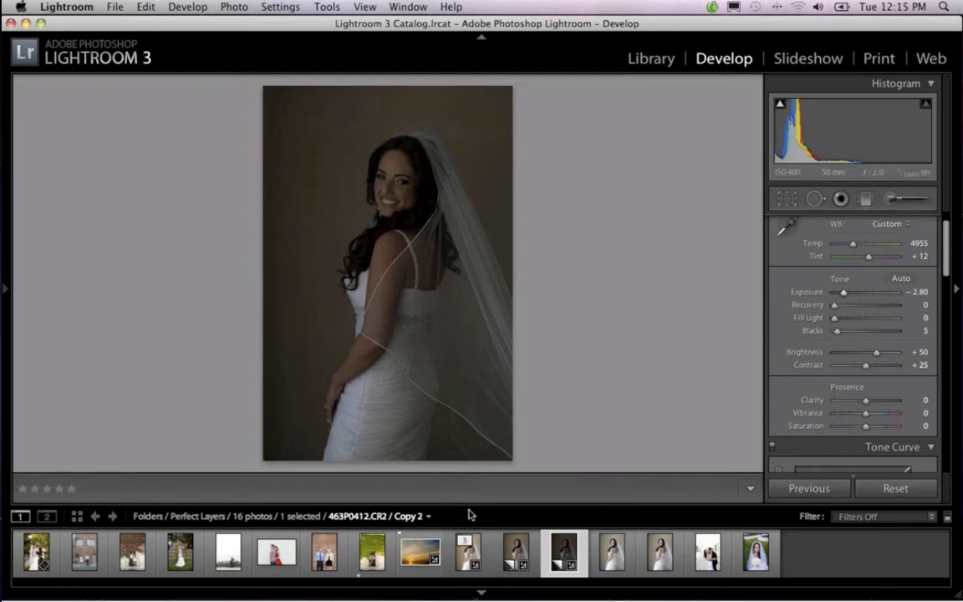
left_click(485, 549)
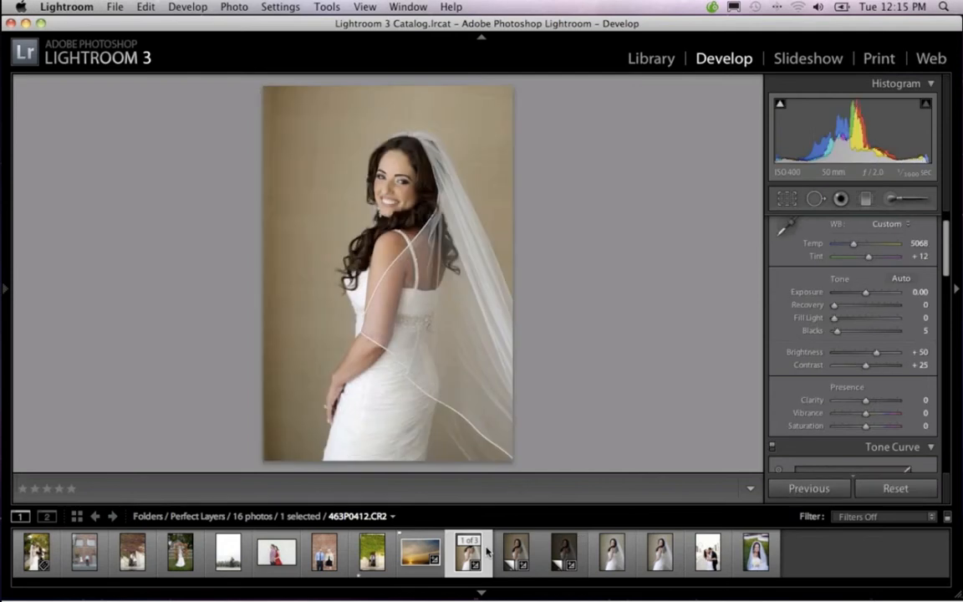
left_click(516, 550)
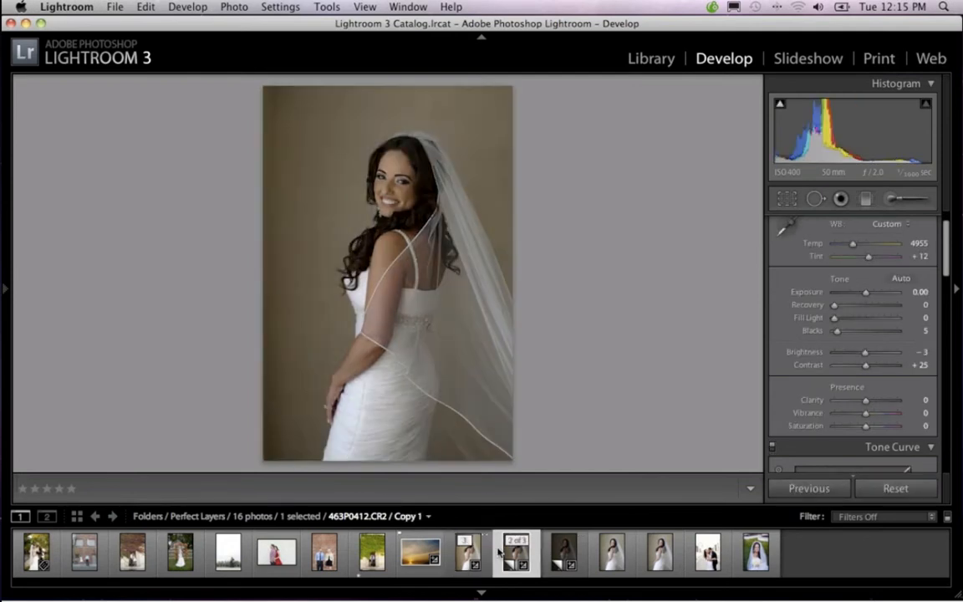
left_click(564, 550)
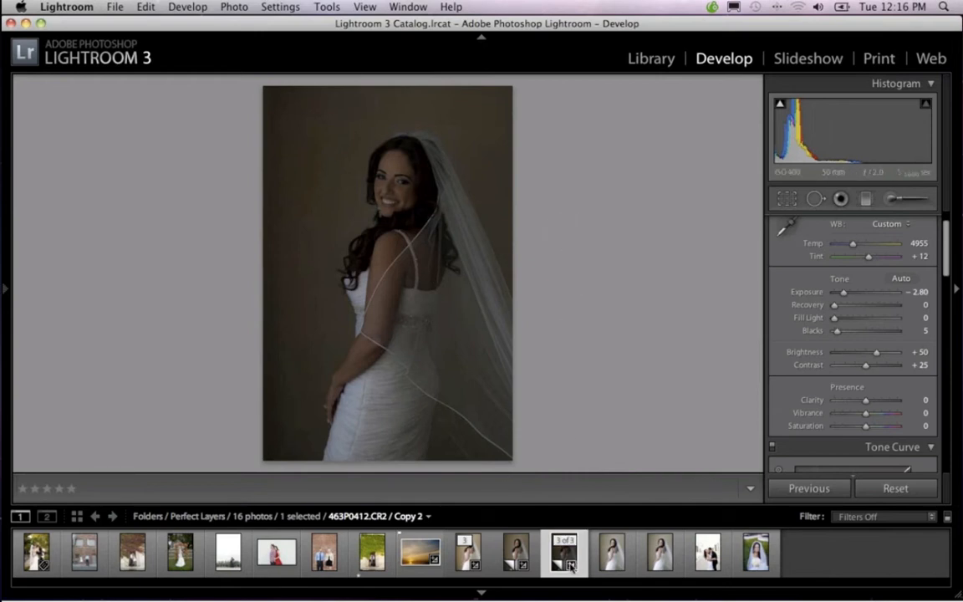
left_click(468, 552)
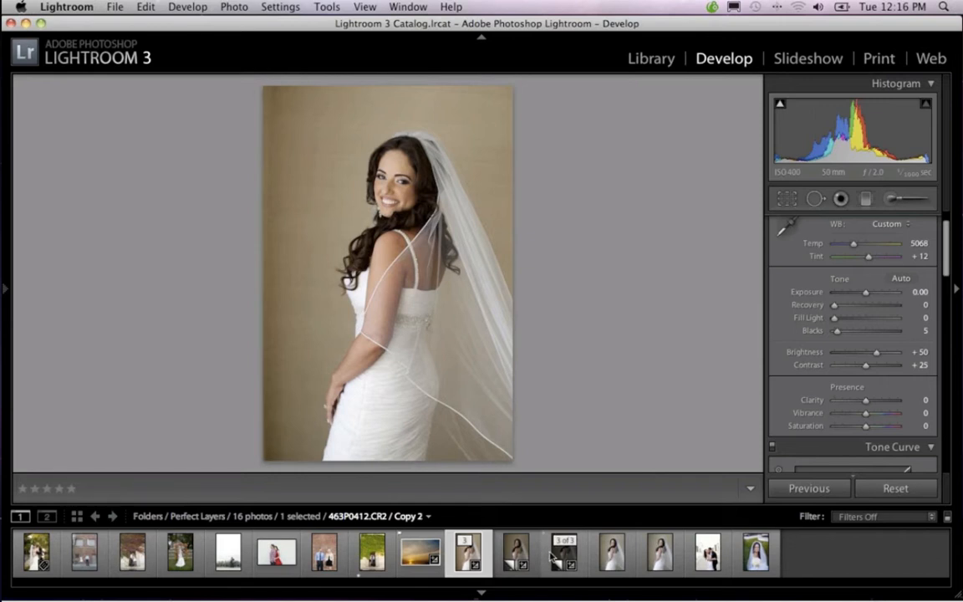
left_click(516, 552)
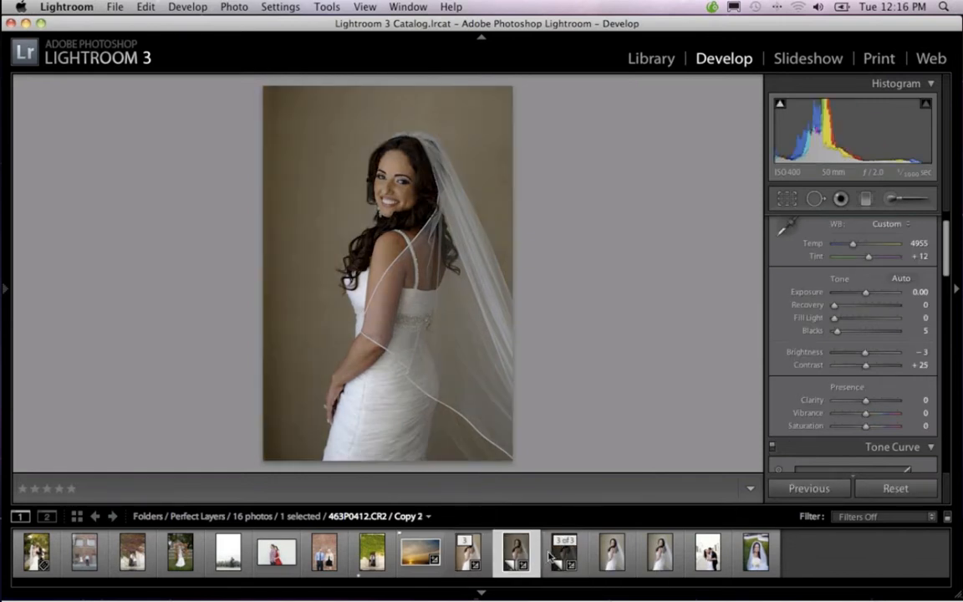
left_click(554, 556)
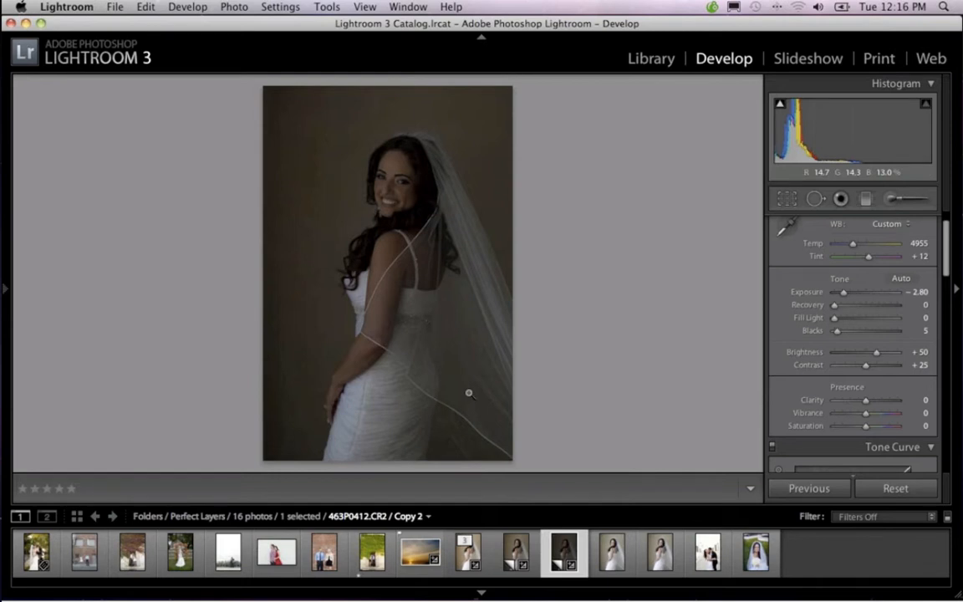
Select the original 463P0412.CR2 with both virtual copies, send them to the Perfect Layers plug-in and switch to Perfect Layers
left_click(475, 554)
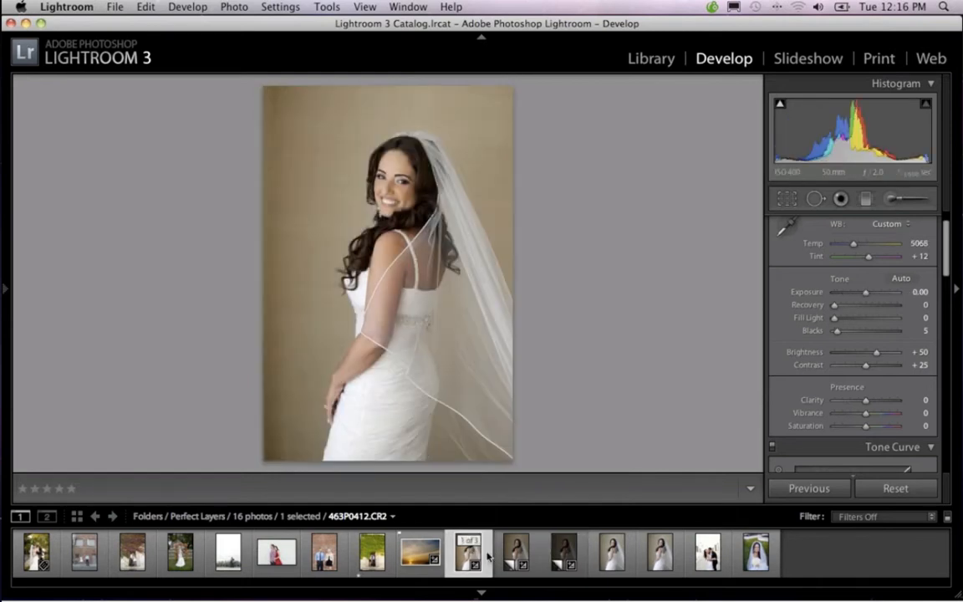
left_click(565, 557, "shift")
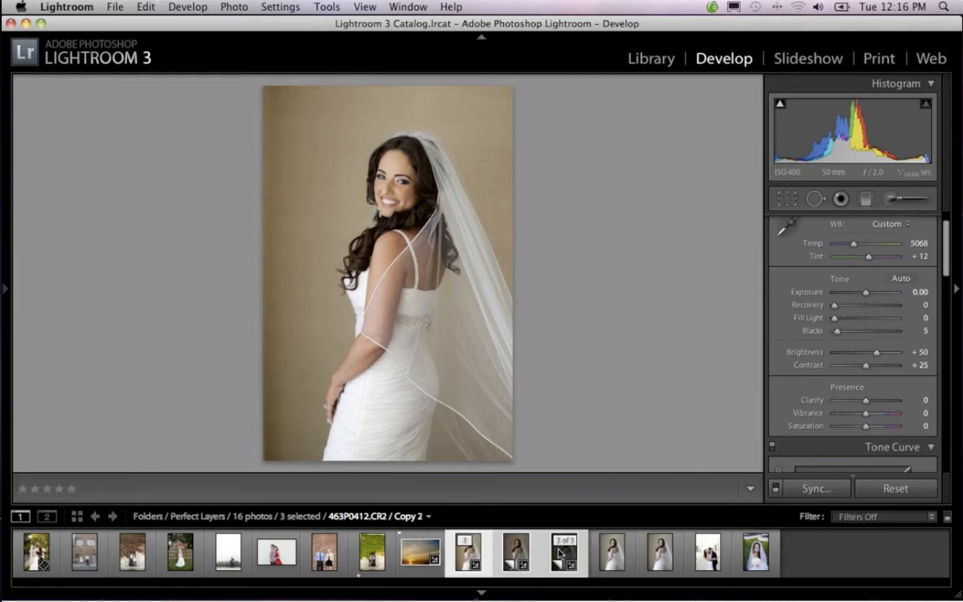
left_click(114, 8)
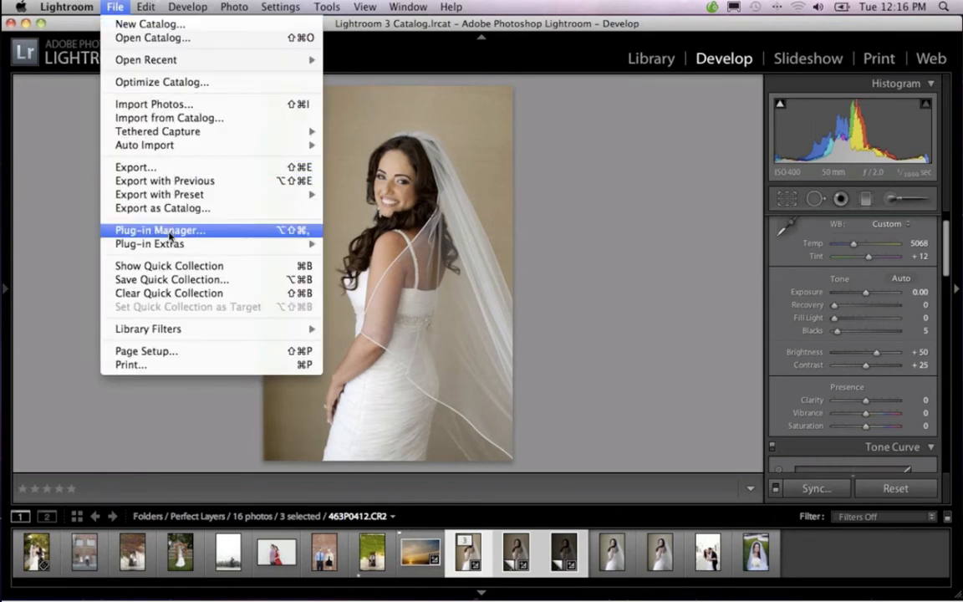
mouse_move(171, 243)
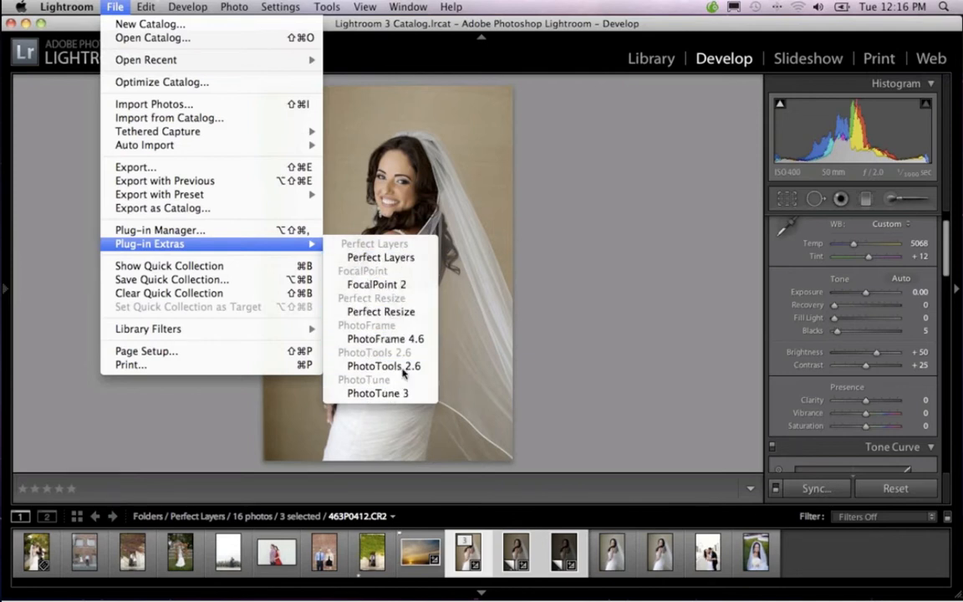
left_click(397, 259)
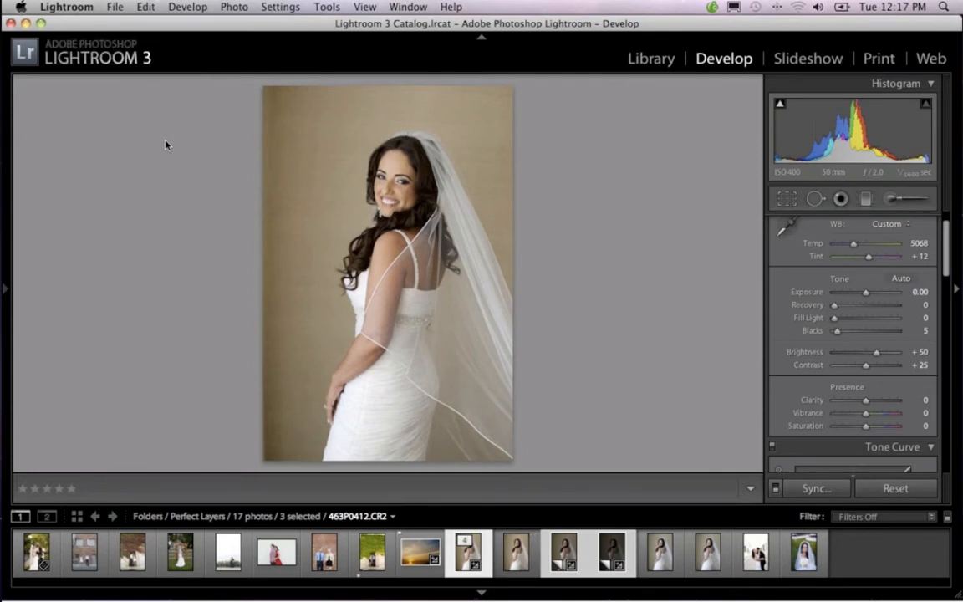
mouse_move(577, 599)
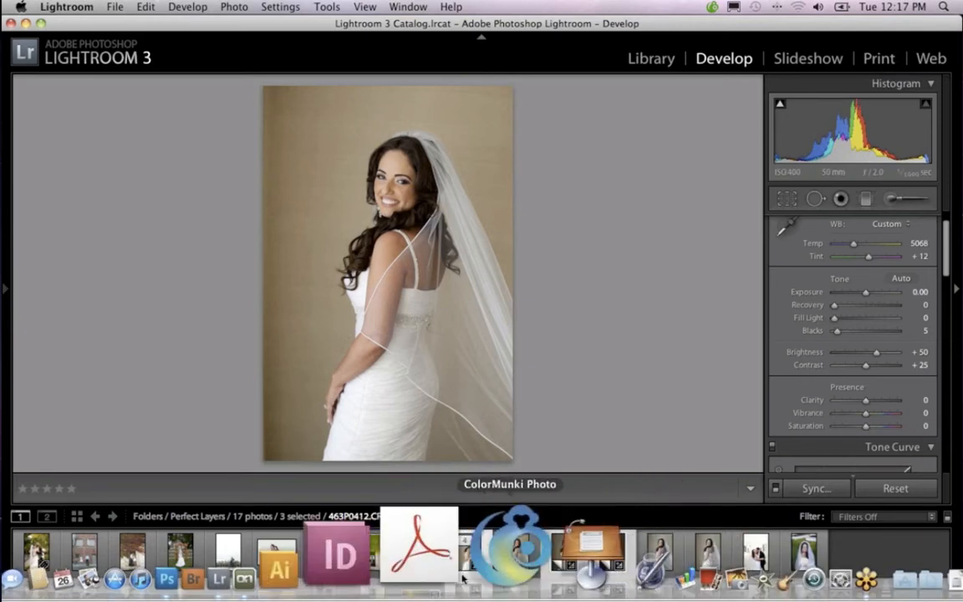
left_click(388, 525)
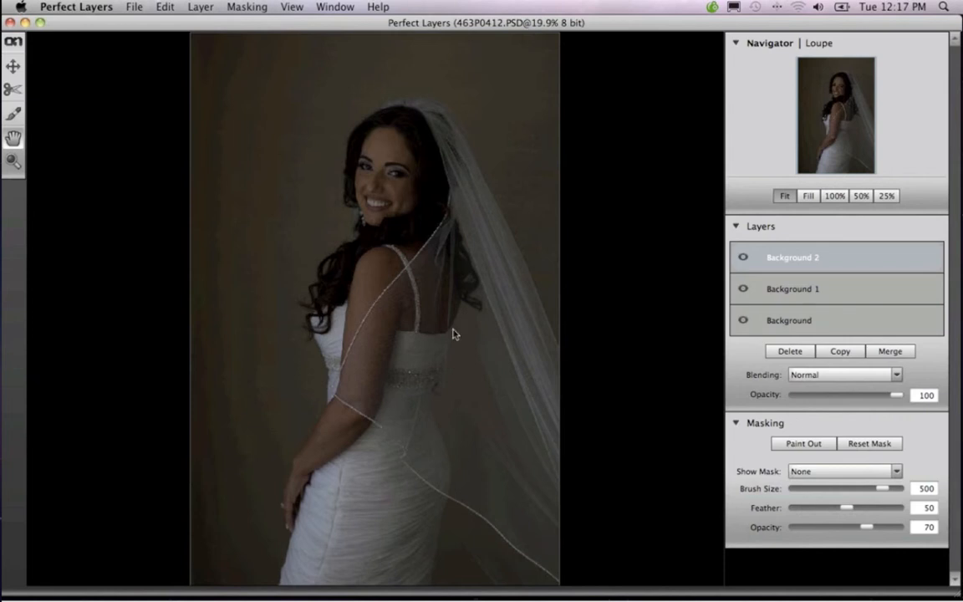
Toggle the Background 2 and Background 1 layers to compare exposures, leaving both hidden, and select the Background layer
left_click(743, 258)
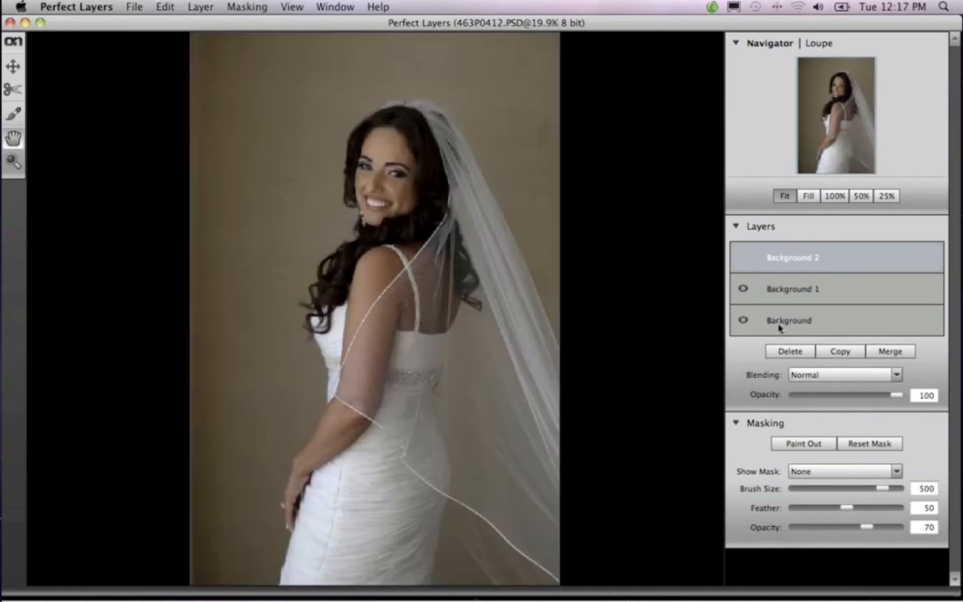
left_click(742, 290)
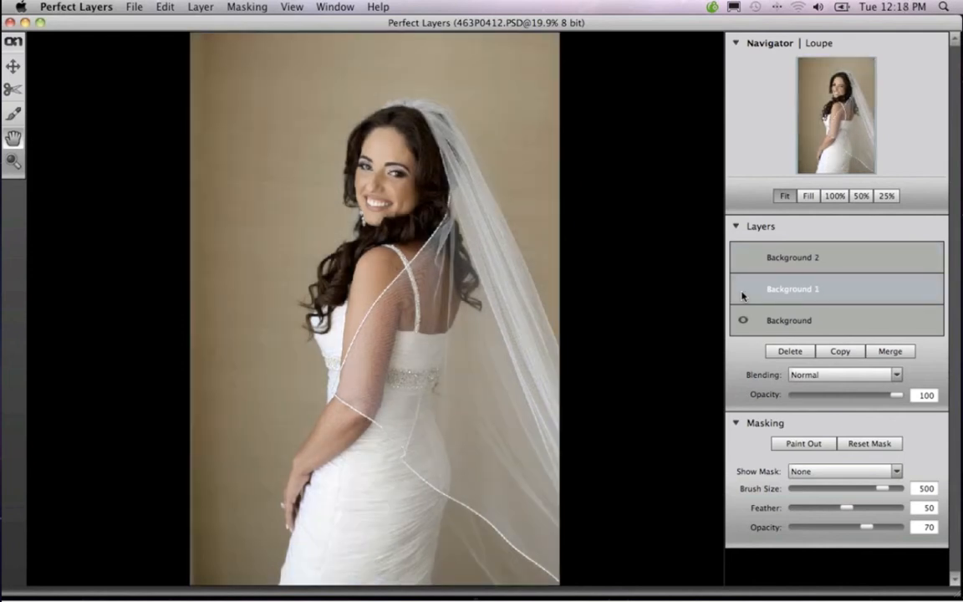
left_click(743, 290)
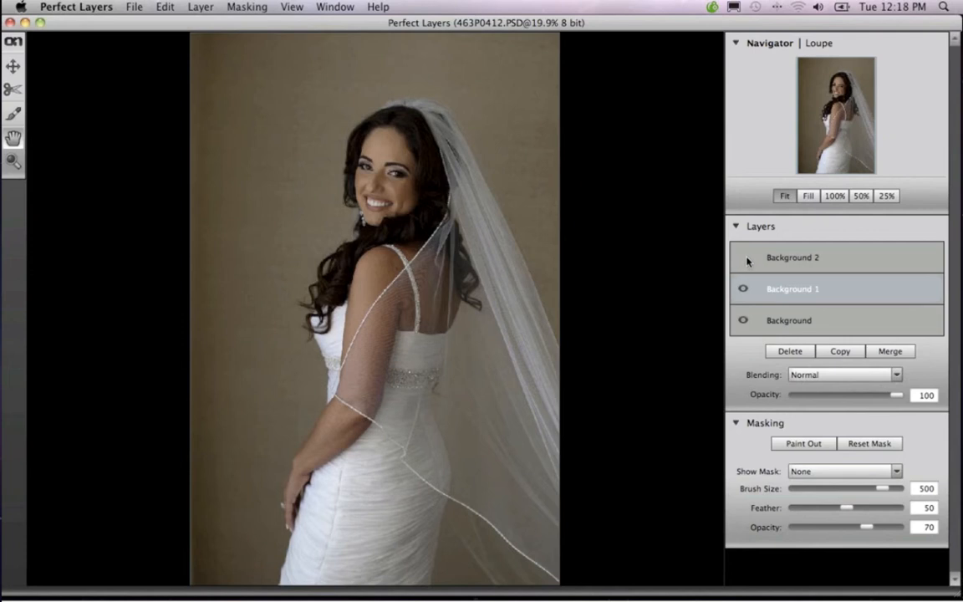
left_click(744, 259)
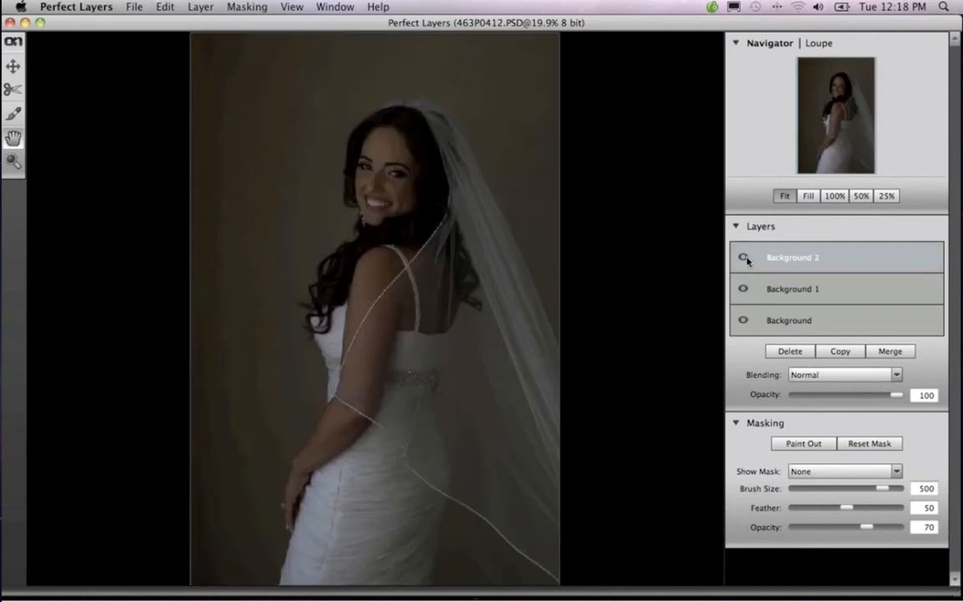
left_click(745, 259)
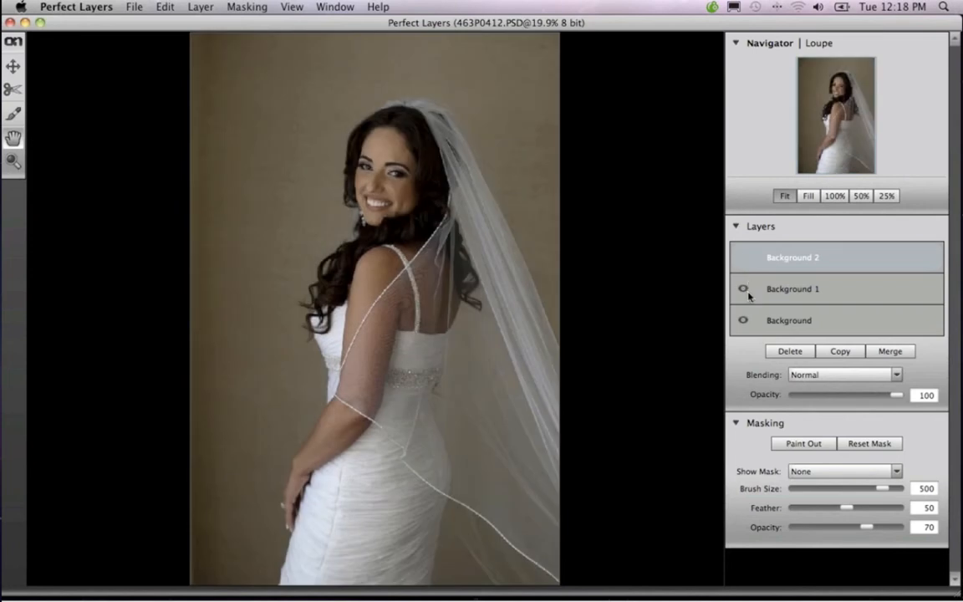
left_click(743, 289)
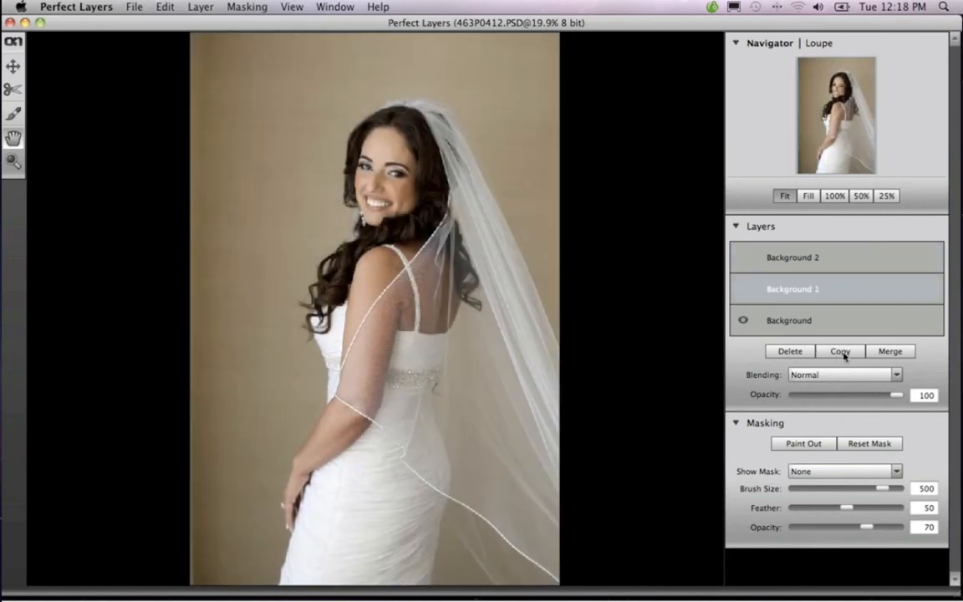
left_click(791, 323)
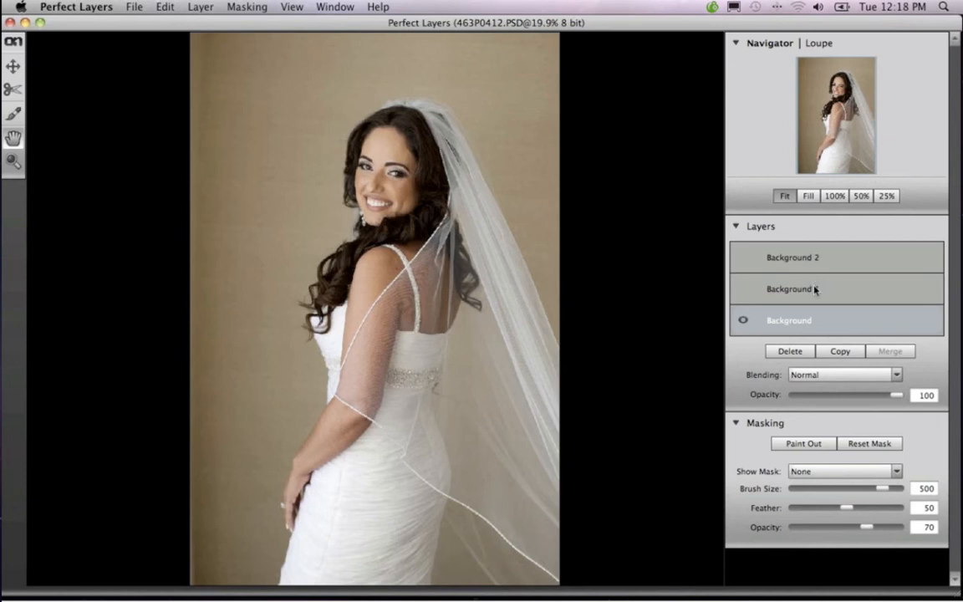
Review the blending modes, keeping Normal, and toggle the Background 1 and Background 2 layers to compare exposures, leaving both hidden
left_click(898, 376)
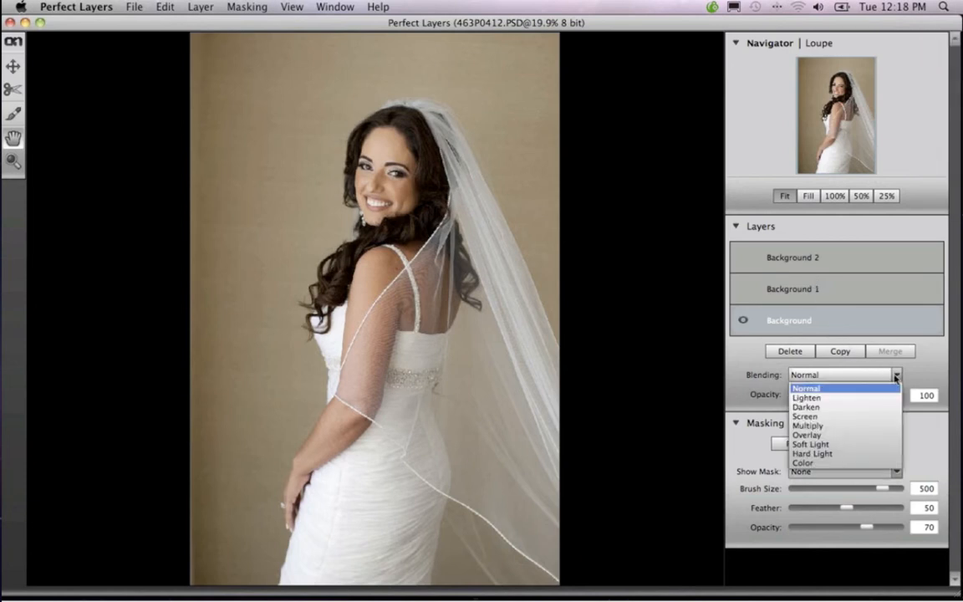
left_click(836, 387)
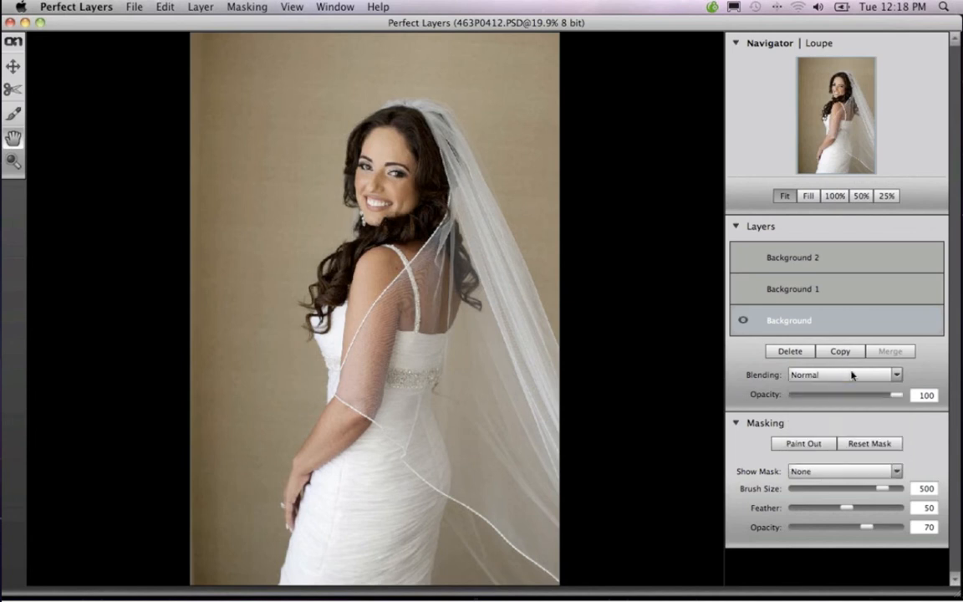
left_click(756, 295)
left_click(745, 291)
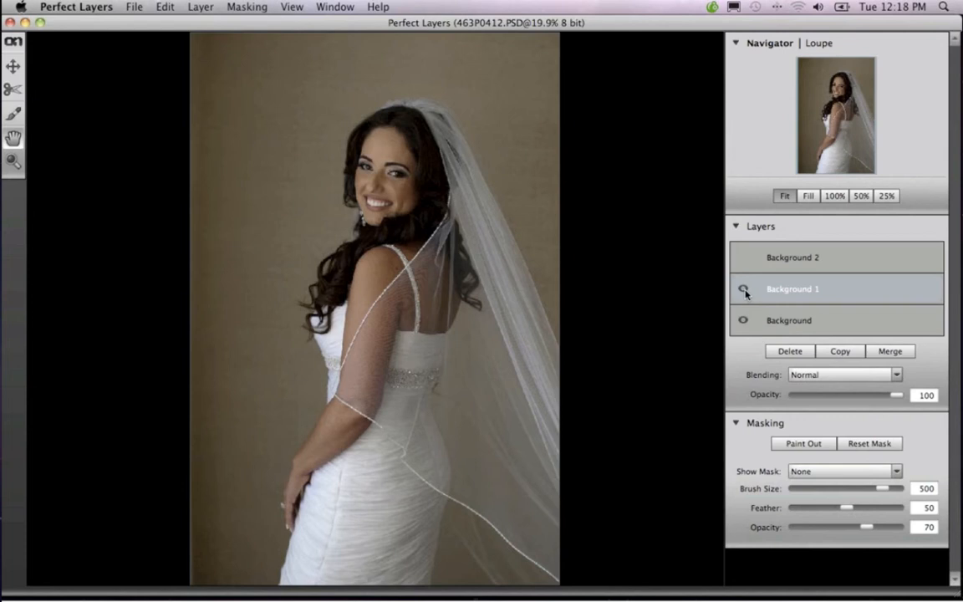
left_click(744, 263)
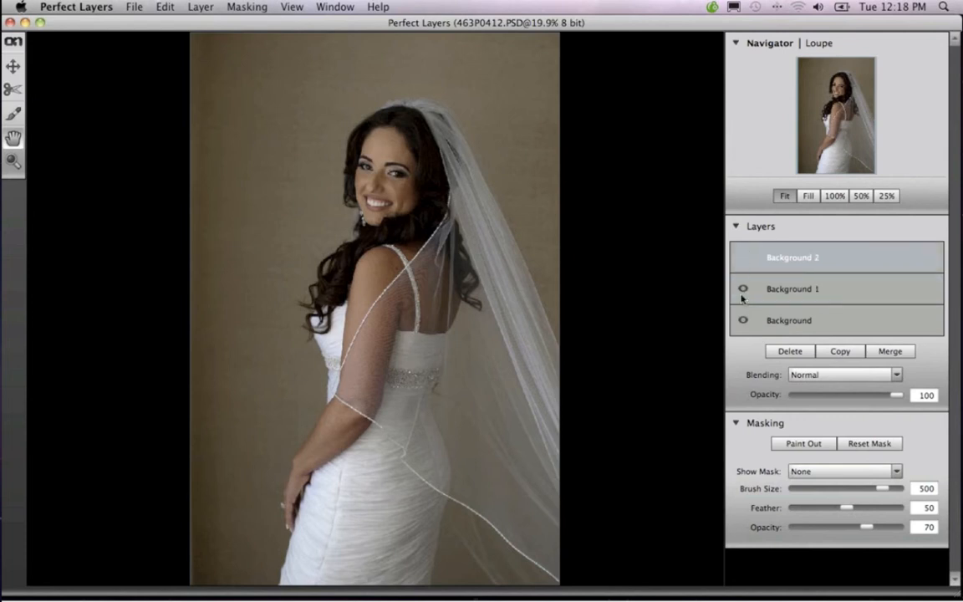
left_click(744, 259)
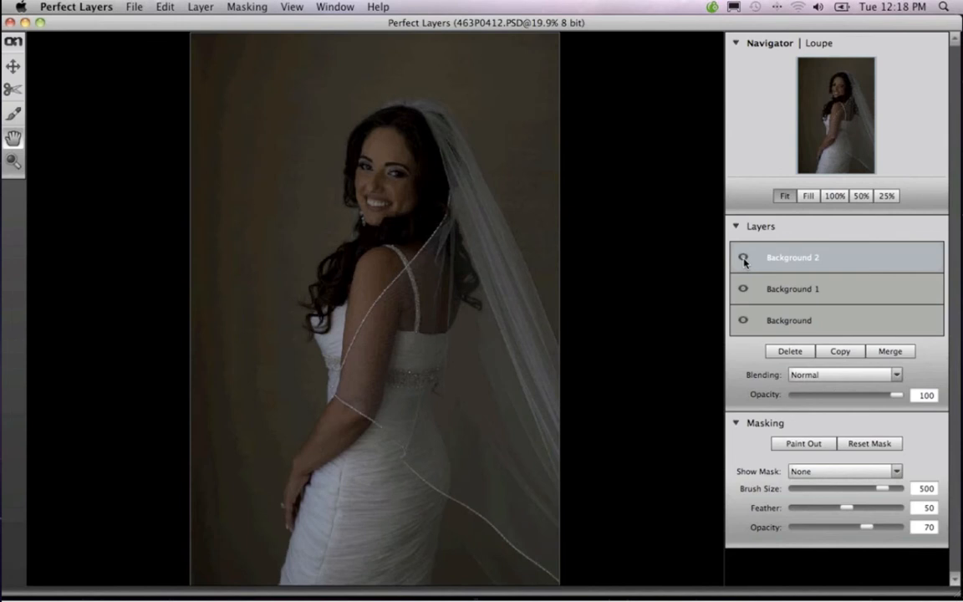
left_click(744, 259)
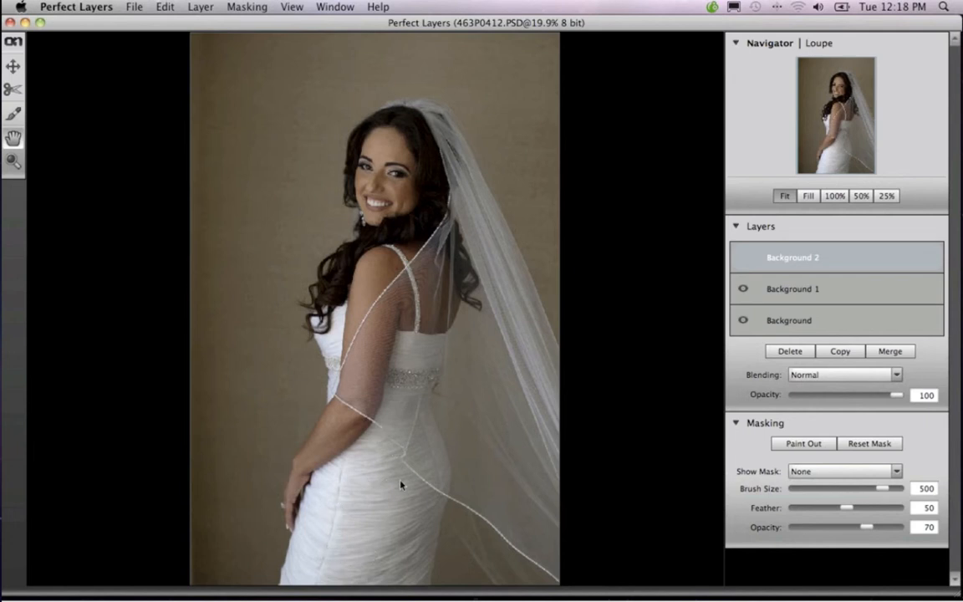
left_click(744, 291)
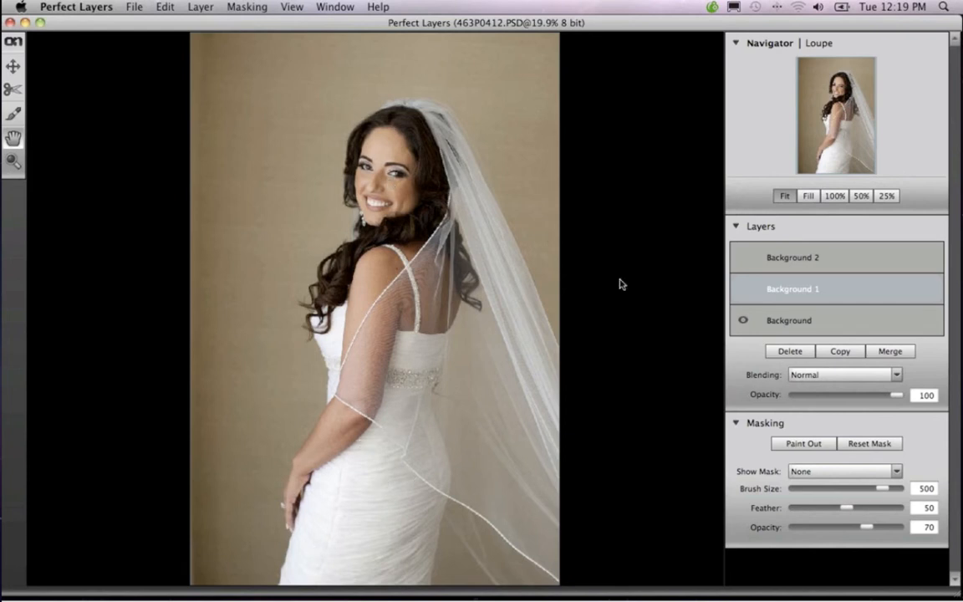
Show the Background 1 layer and paint it out over the wall around the bride with a 500 masking brush at 70 opacity
left_click(744, 288)
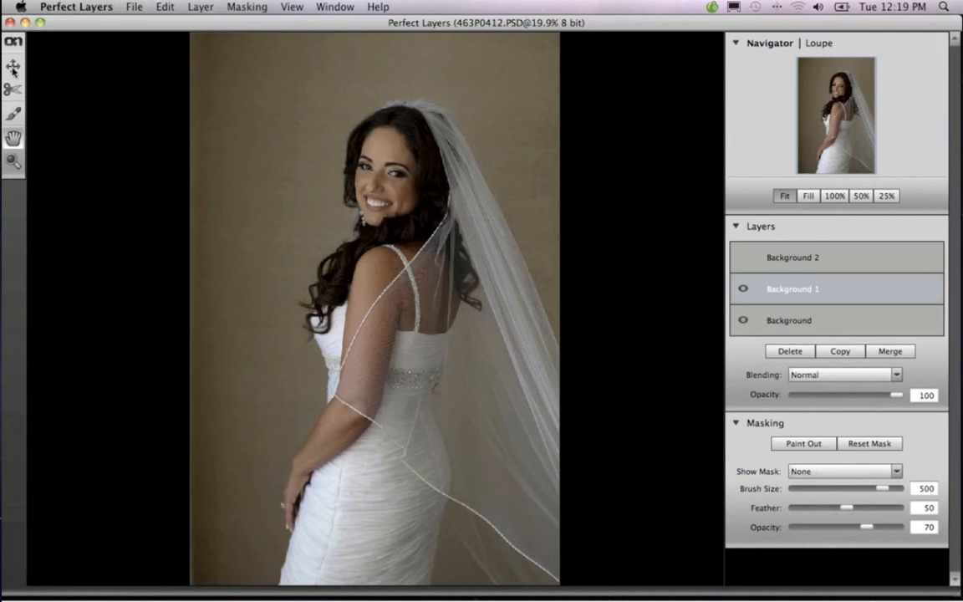
left_click(13, 111)
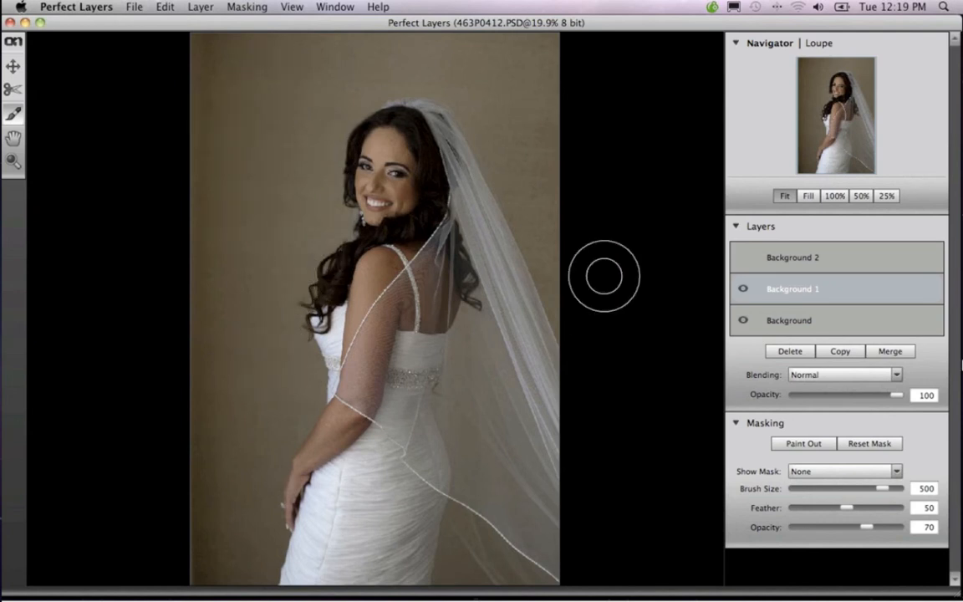
left_click(805, 445)
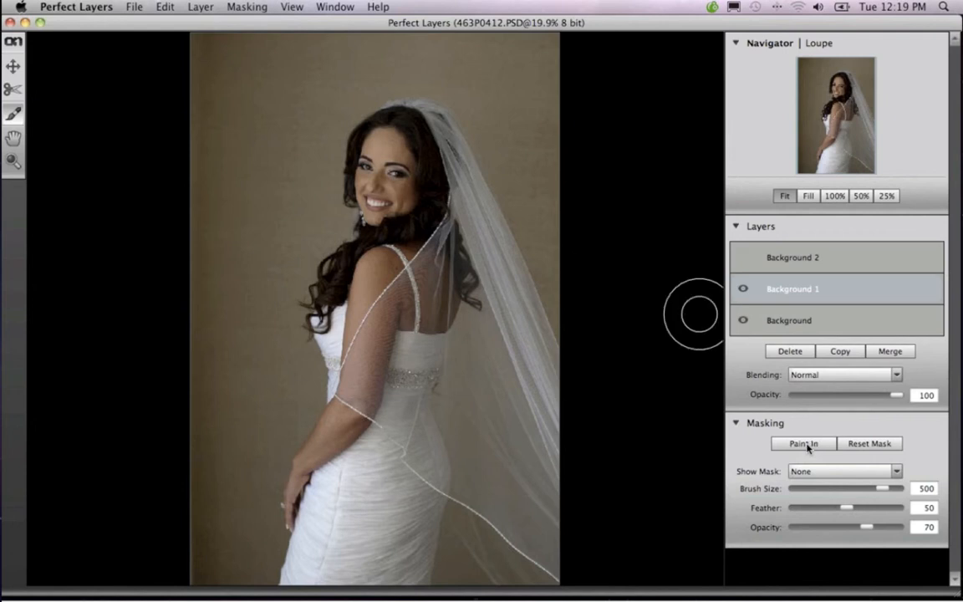
left_click(801, 447)
left_click(799, 450)
left_click(798, 447)
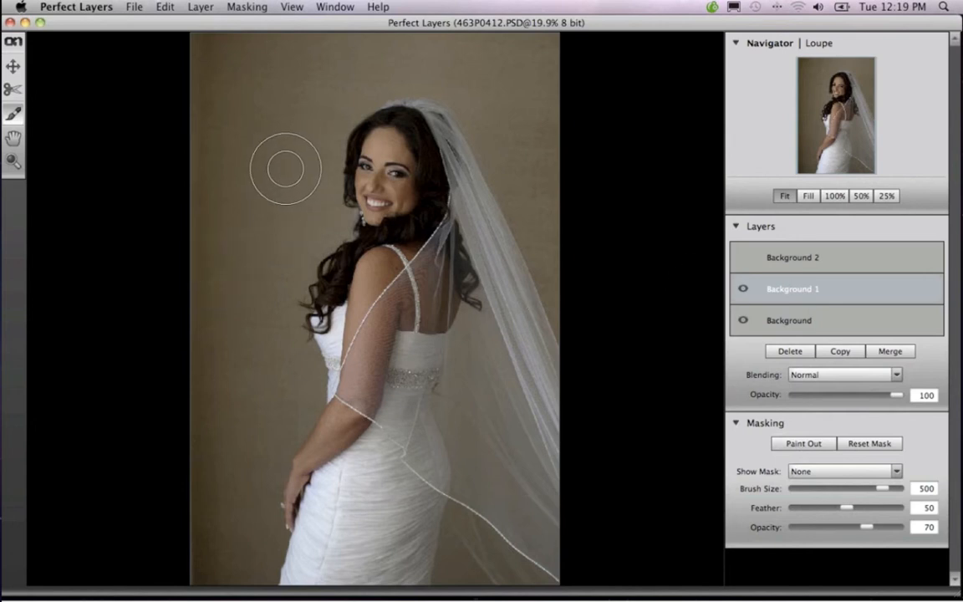
mouse_move(285, 169)
left_mouse_down()
mouse_move(225, 198)
mouse_move(261, 196)
mouse_move(228, 225)
mouse_move(225, 98)
mouse_move(261, 111)
mouse_move(276, 144)
mouse_move(322, 174)
mouse_move(414, 185)
mouse_move(375, 190)
mouse_move(393, 168)
mouse_move(386, 152)
mouse_move(380, 182)
mouse_move(393, 193)
mouse_move(405, 180)
mouse_move(282, 272)
mouse_move(291, 222)
mouse_move(192, 255)
mouse_move(318, 111)
mouse_move(205, 42)
mouse_move(502, 54)
mouse_move(382, 122)
mouse_move(238, 156)
mouse_move(167, 98)
mouse_move(346, 135)
mouse_move(283, 156)
mouse_move(273, 191)
mouse_move(313, 192)
mouse_move(301, 146)
mouse_move(261, 101)
mouse_move(207, 114)
mouse_move(216, 285)
mouse_move(247, 339)
mouse_move(273, 318)
mouse_move(260, 309)
mouse_move(266, 386)
mouse_move(204, 395)
mouse_move(254, 373)
mouse_move(243, 277)
mouse_move(251, 327)
mouse_move(270, 358)
mouse_move(296, 368)
mouse_move(218, 475)
mouse_move(215, 451)
mouse_move(200, 540)
mouse_move(225, 560)
mouse_move(239, 551)
mouse_move(255, 446)
left_mouse_up()
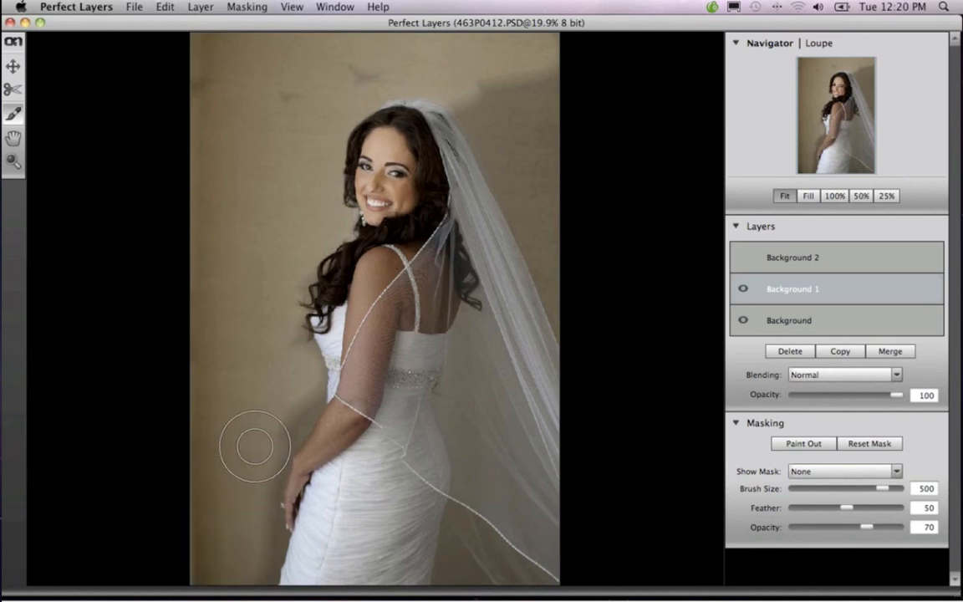
Reduce the masking brush size to 150 and paint out Background 1 on the wall next to the bride's hair and arm
key("bracketleft")
key("bracketleft")
key("bracketleft")
key("bracketleft")
mouse_move(306, 349)
left_mouse_down()
mouse_move(311, 409)
mouse_move(314, 377)
mouse_move(300, 352)
mouse_move(287, 352)
mouse_move(301, 430)
mouse_move(302, 421)
mouse_move(288, 429)
mouse_move(288, 379)
mouse_move(251, 404)
mouse_move(273, 377)
mouse_move(266, 362)
mouse_move(236, 407)
mouse_move(279, 424)
mouse_move(272, 446)
mouse_move(351, 405)
left_mouse_up()
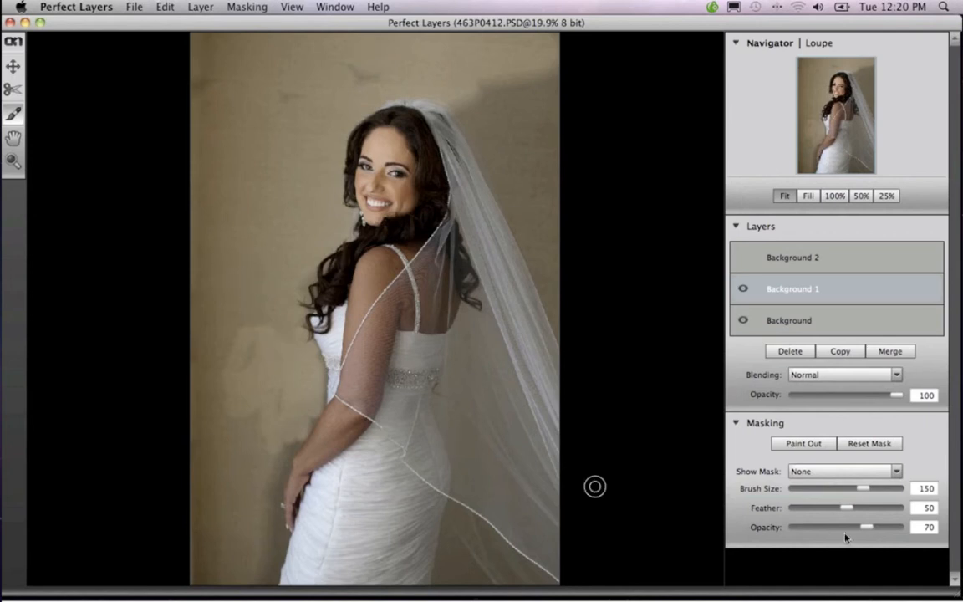
Set the masking brush to opacity 100 and size 300 and paint out Background 1 across the wall above and in front of the bride
mouse_move(868, 527)
left_mouse_down()
mouse_move(892, 528)
mouse_move(820, 527)
mouse_move(893, 533)
left_mouse_up()
key("bracketright")
key("bracketright")
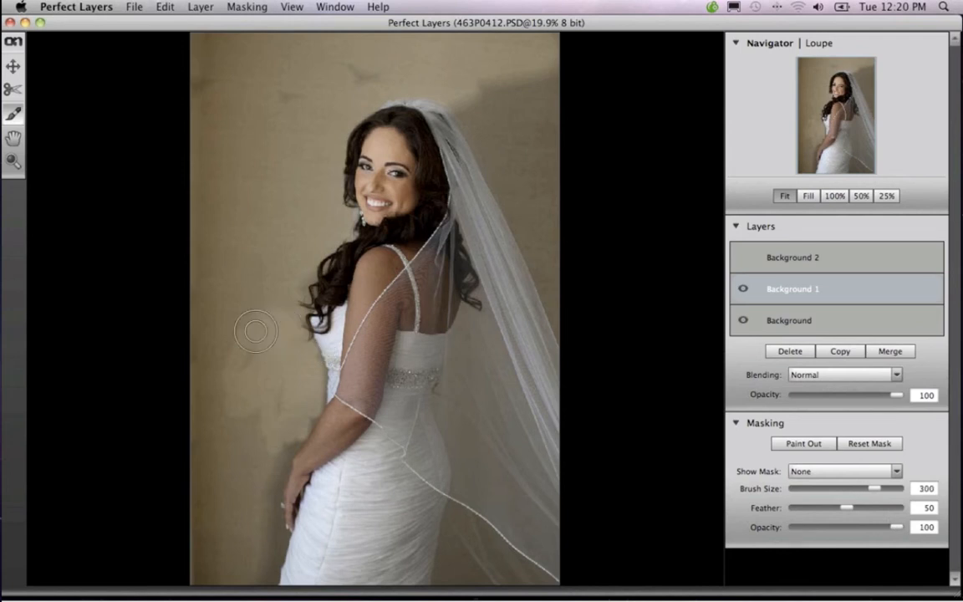
mouse_move(259, 325)
left_mouse_down()
mouse_move(214, 302)
mouse_move(254, 207)
mouse_move(257, 155)
mouse_move(214, 67)
mouse_move(283, 52)
mouse_move(477, 42)
left_mouse_up()
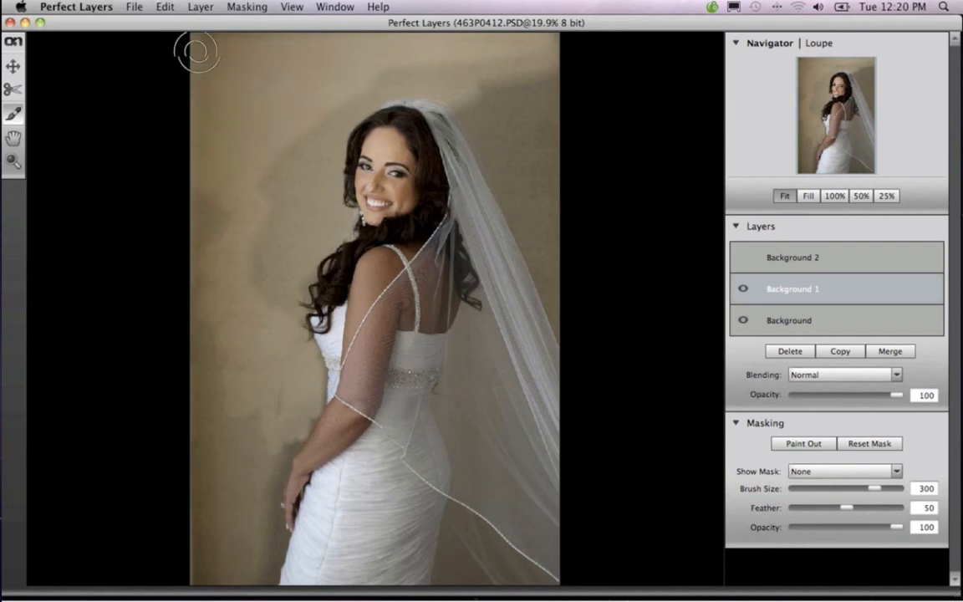
mouse_move(195, 51)
left_mouse_down()
mouse_move(458, 63)
mouse_move(310, 129)
mouse_move(257, 194)
mouse_move(218, 204)
mouse_move(322, 135)
mouse_move(301, 223)
mouse_move(294, 209)
mouse_move(192, 274)
mouse_move(207, 308)
mouse_move(198, 367)
mouse_move(291, 284)
mouse_move(283, 249)
mouse_move(290, 186)
mouse_move(256, 403)
mouse_move(207, 406)
mouse_move(246, 506)
mouse_move(204, 523)
mouse_move(209, 569)
mouse_move(244, 559)
mouse_move(262, 502)
mouse_move(249, 406)
left_mouse_up()
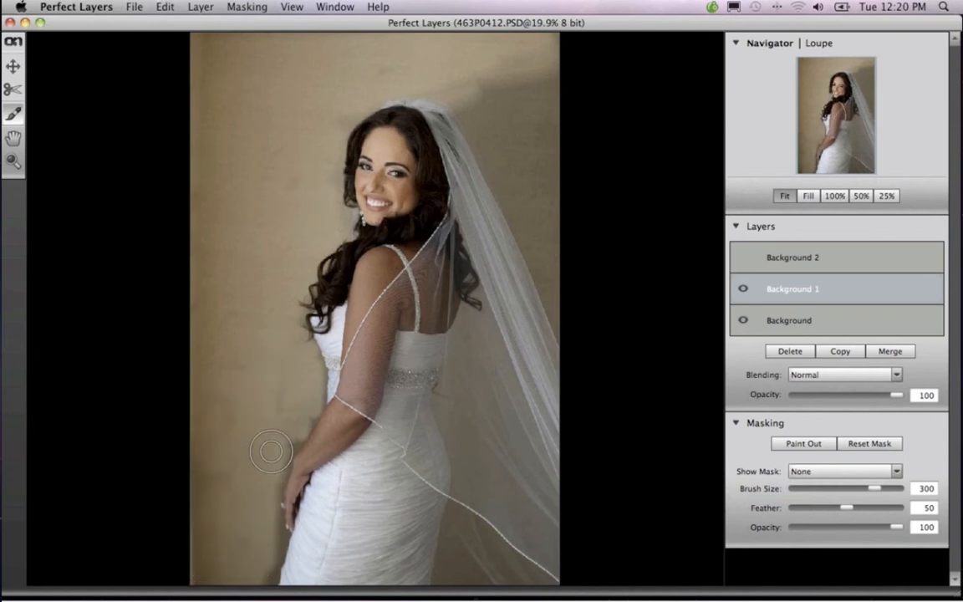
Paint out the Background 1 layer along the bride's forearm and hand with a brush size of 150
key("bracketleft")
key("bracketleft")
key("bracketleft")
key("bracketleft")
key("bracketleft")
key("bracketleft")
mouse_move(310, 422)
left_mouse_down()
mouse_move(280, 488)
mouse_move(274, 565)
mouse_move(274, 524)
left_mouse_up()
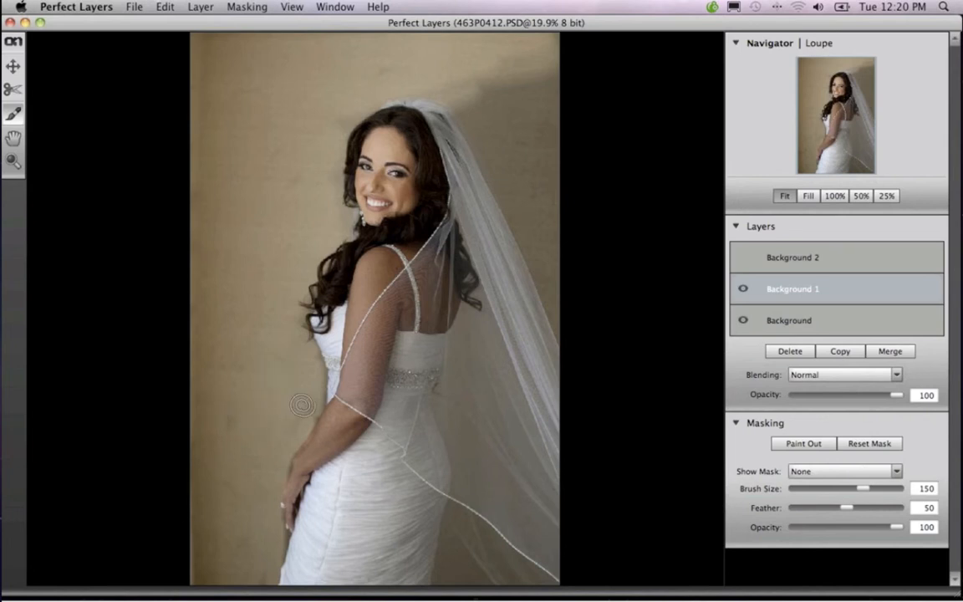
Keep the brush on Paint Out, enlarge it to 350 and paint out Background 1 on the wall behind the veil
left_click(807, 443)
key("bracketleft")
key("bracketleft")
key("bracketleft")
left_click(802, 443)
key("bracketright")
key("bracketright")
key("bracketright")
key("bracketright")
key("bracketright")
key("bracketright")
key("bracketright")
key("bracketright")
key("bracketright")
key("bracketright")
key("bracketright")
mouse_move(535, 233)
left_mouse_down()
mouse_move(540, 142)
mouse_move(528, 111)
mouse_move(469, 94)
mouse_move(523, 57)
mouse_move(351, 57)
mouse_move(560, 67)
mouse_move(552, 100)
mouse_move(457, 87)
mouse_move(513, 145)
mouse_move(470, 108)
mouse_move(518, 178)
mouse_move(535, 216)
mouse_move(513, 169)
mouse_move(561, 270)
mouse_move(566, 307)
mouse_move(561, 274)
mouse_move(524, 224)
mouse_move(509, 181)
mouse_move(531, 215)
left_mouse_up()
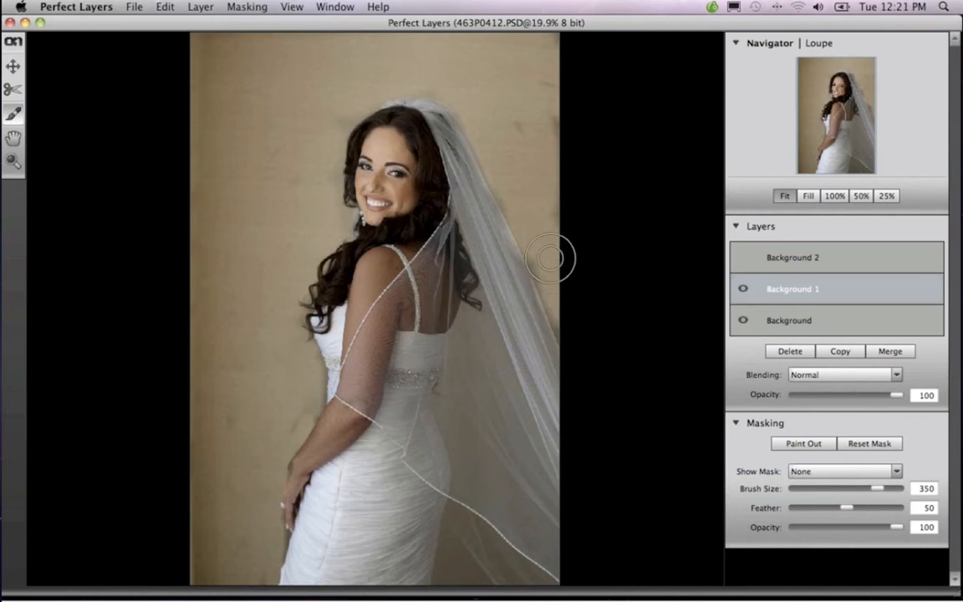
Paint out Background 1 along the veil's edge at brush size 150 and over the whole veil at size 350
key("bracketleft")
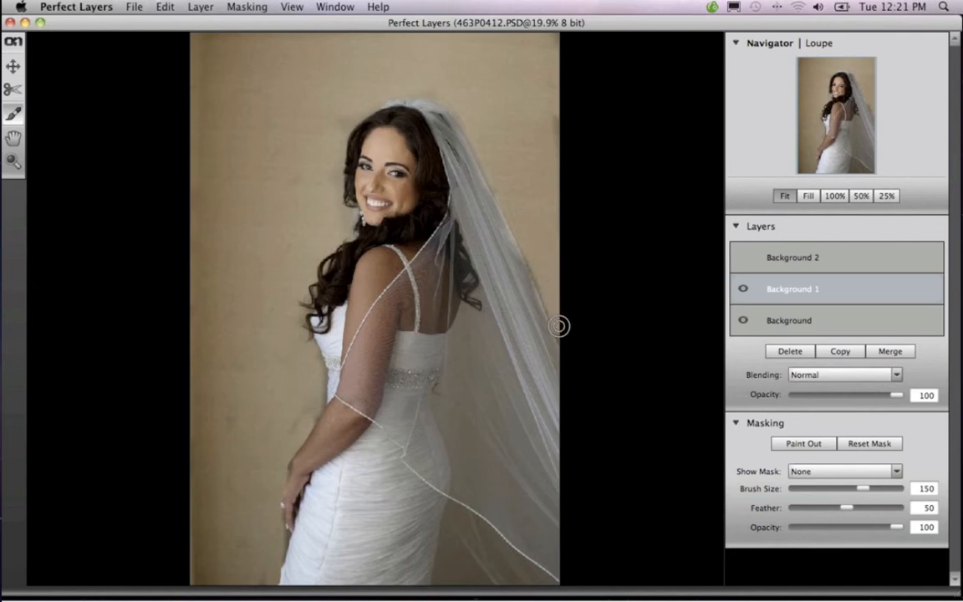
key("bracketright")
key("bracketright")
key("bracketright")
key("bracketright")
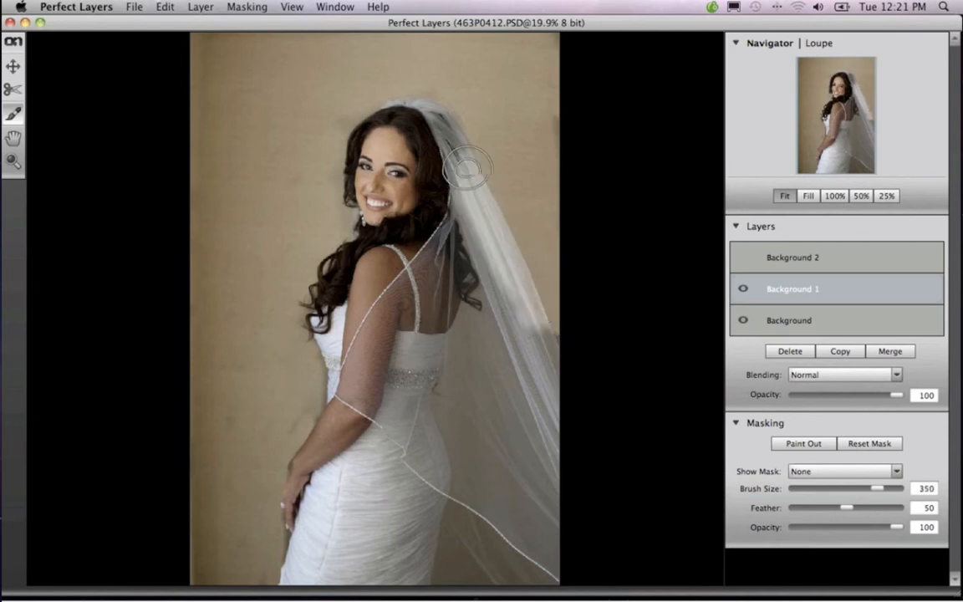
mouse_move(468, 169)
left_mouse_down()
mouse_move(431, 118)
mouse_move(444, 119)
mouse_move(435, 189)
mouse_move(446, 242)
mouse_move(472, 236)
mouse_move(496, 282)
mouse_move(485, 334)
mouse_move(475, 340)
mouse_move(475, 325)
mouse_move(459, 415)
mouse_move(520, 326)
mouse_move(506, 437)
mouse_move(473, 460)
mouse_move(470, 527)
mouse_move(467, 550)
mouse_move(463, 521)
mouse_move(457, 559)
mouse_move(500, 519)
mouse_move(512, 573)
mouse_move(529, 577)
mouse_move(505, 541)
mouse_move(505, 491)
mouse_move(481, 460)
mouse_move(471, 358)
mouse_move(564, 341)
mouse_move(544, 323)
mouse_move(487, 577)
left_mouse_up()
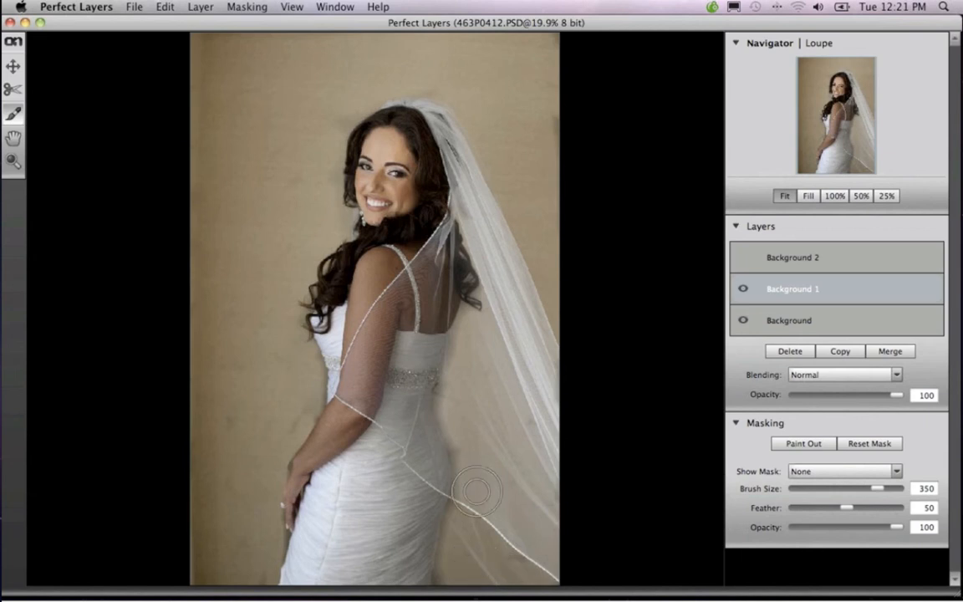
Touch up the remaining dark patches of Background 1 around the veil with a 150 brush and enlarge the brush to 300
key("[")
key("[")
key("[")
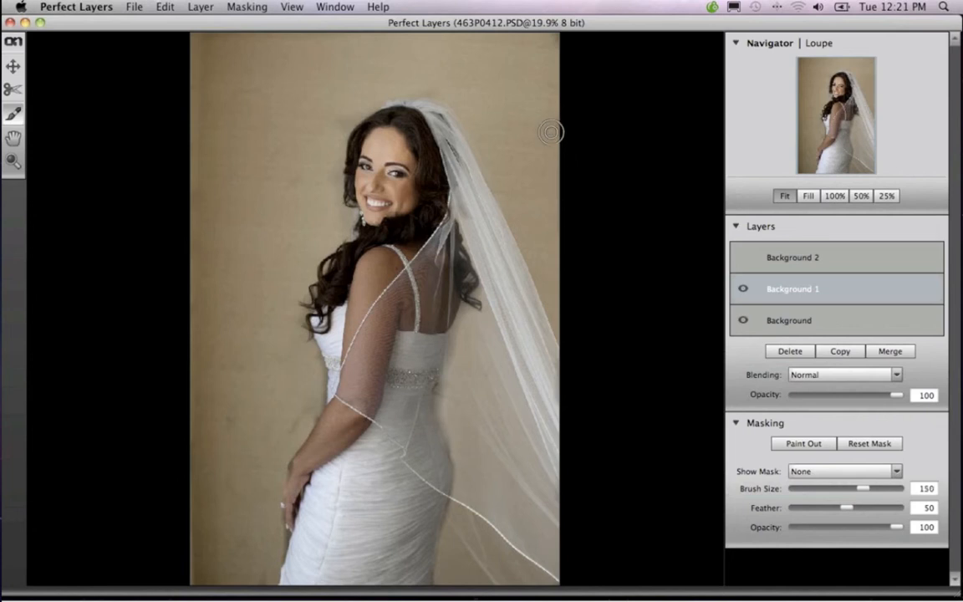
key("bracketright")
key("bracketright")
key("bracketright")
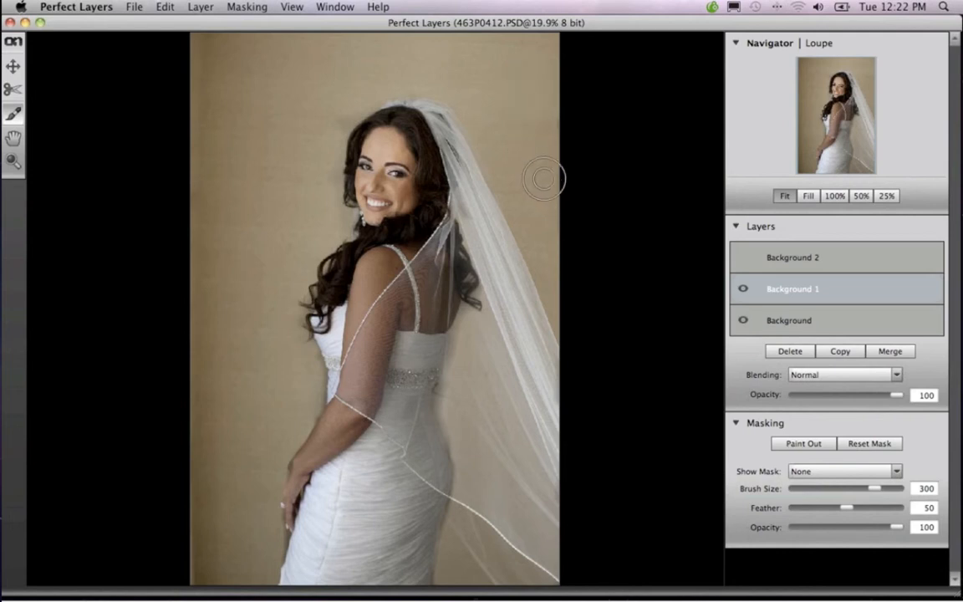
Select the Background 2 layer and toggle its visibility to compare it with the blended image, leaving it shown
left_click(743, 262)
left_click(744, 259)
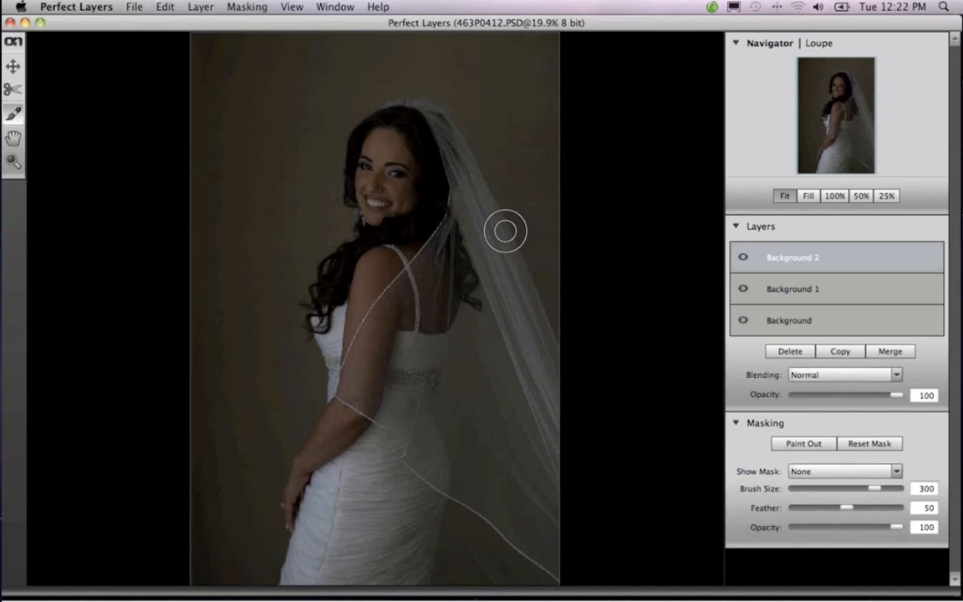
left_click(745, 259)
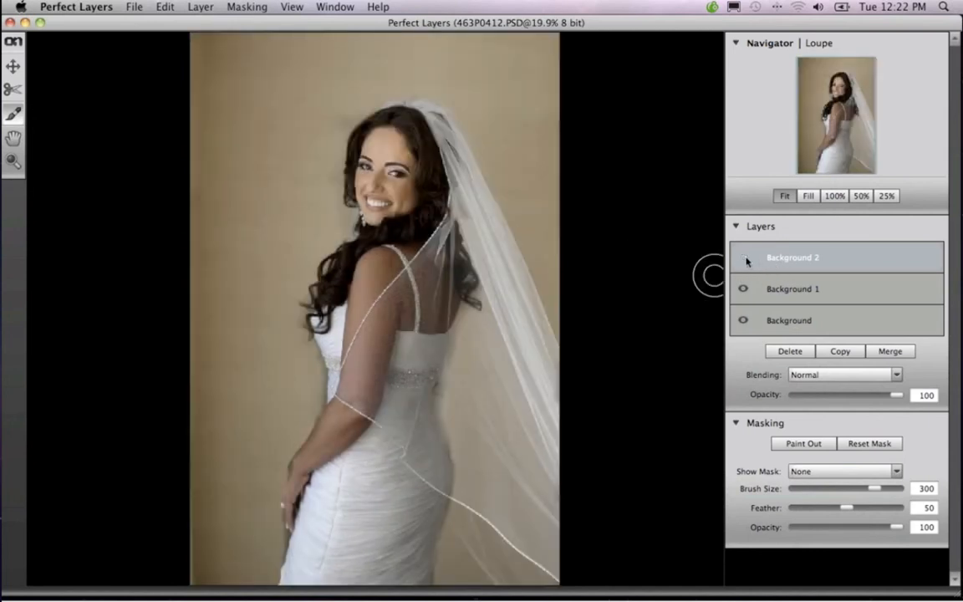
left_click(744, 259)
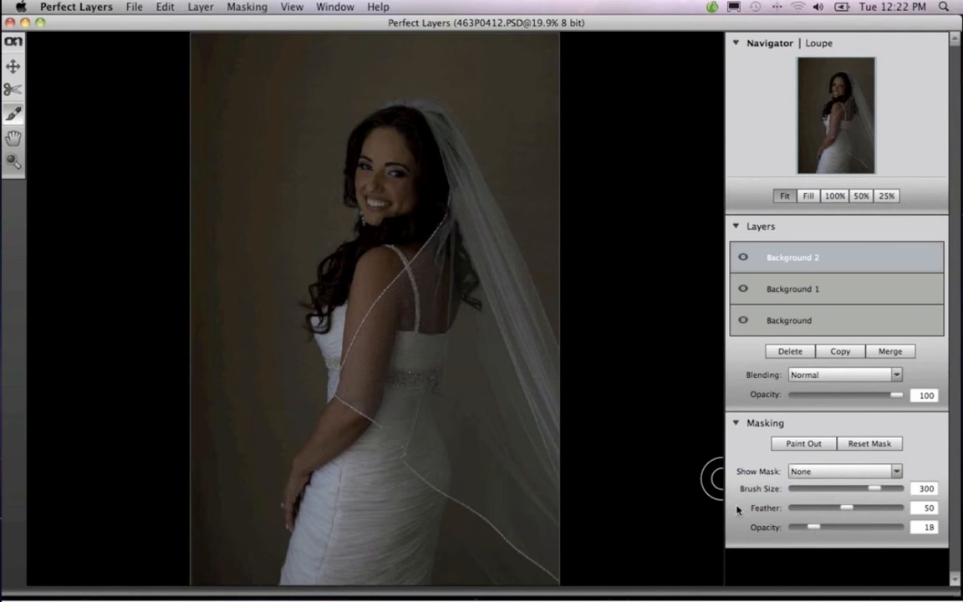
Try painting out Background 2 around the bride's face with a 1000 brush at 100 opacity, and undo the stroke
key("bracketright")
key("bracketright")
key("bracketright")
key("bracketright")
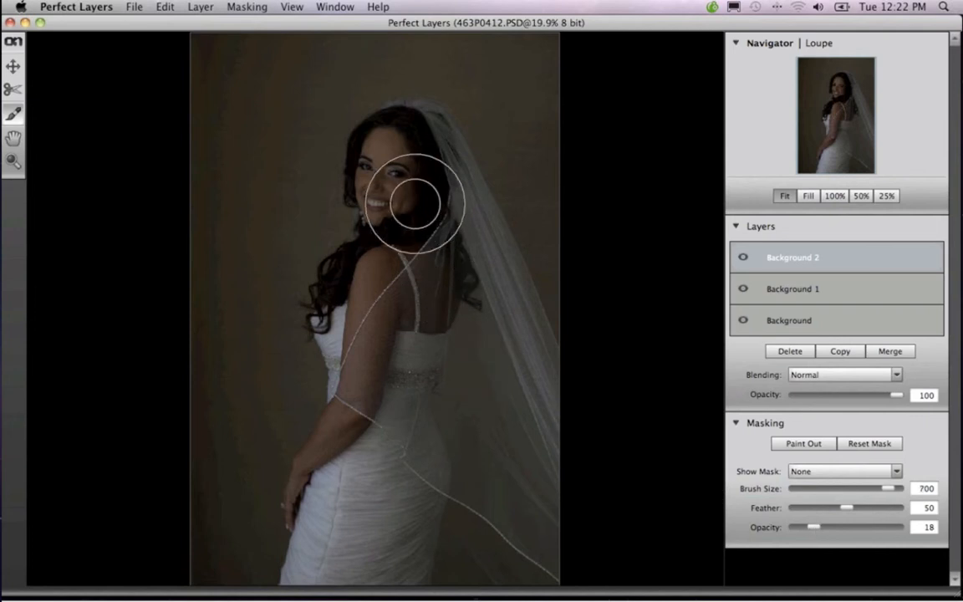
key("bracketright")
key("bracketright")
key("bracketright")
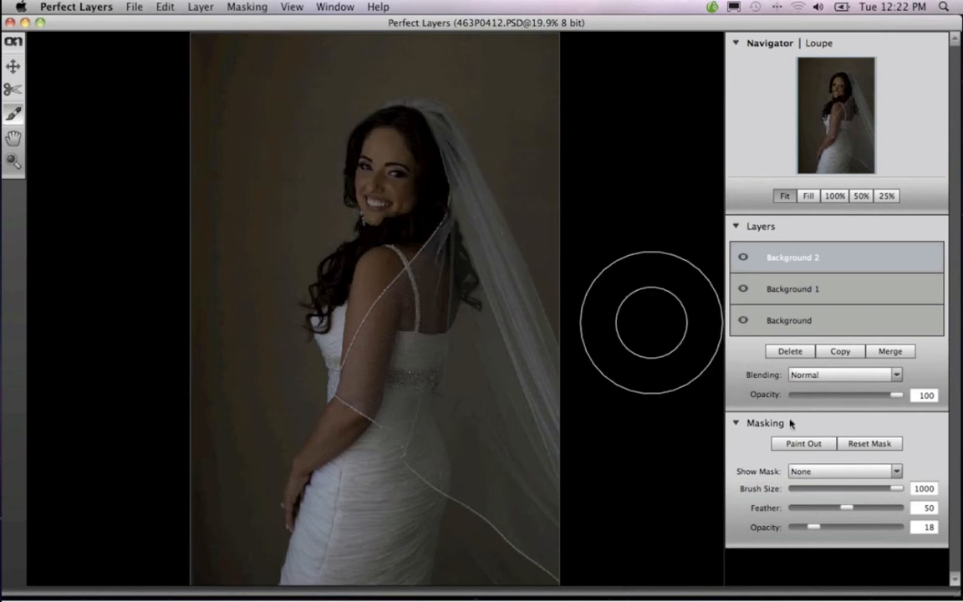
left_click_drag(814, 527, 858, 527)
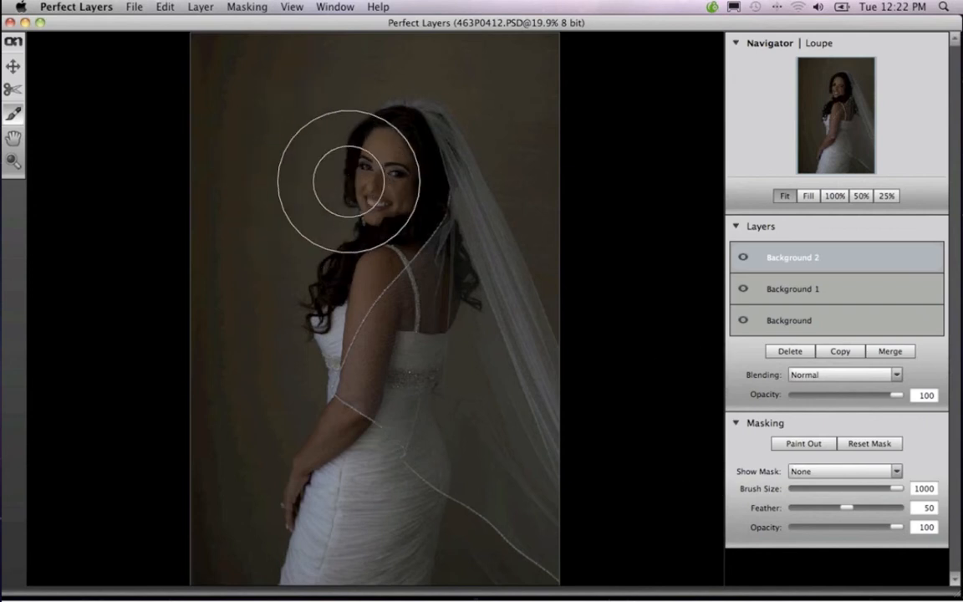
left_click(346, 182)
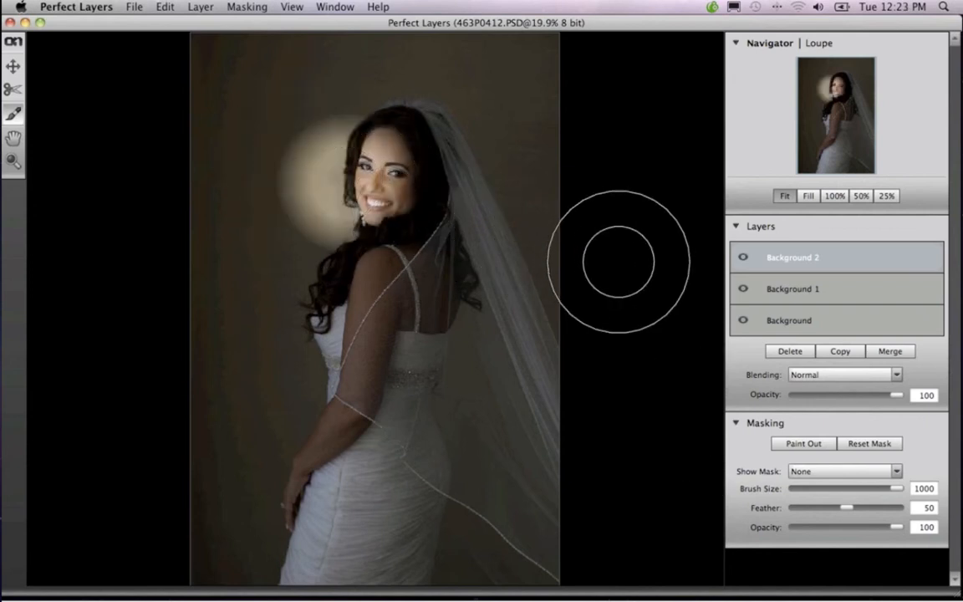
key("super+z")
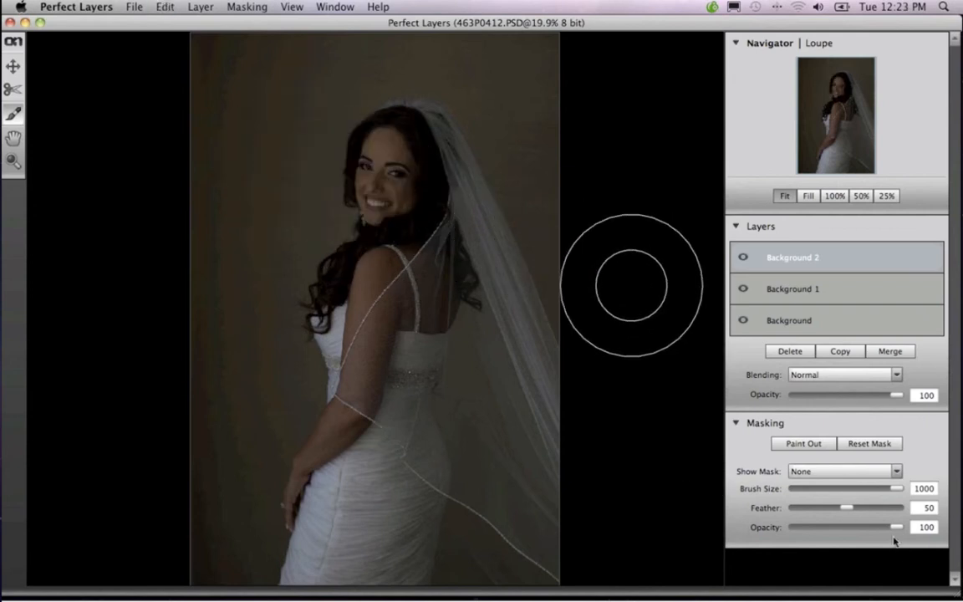
Set the mask brush opacity to 20 and paint out Background 2 over the bride's face at brush size 175
left_click_drag(898, 528, 841, 529)
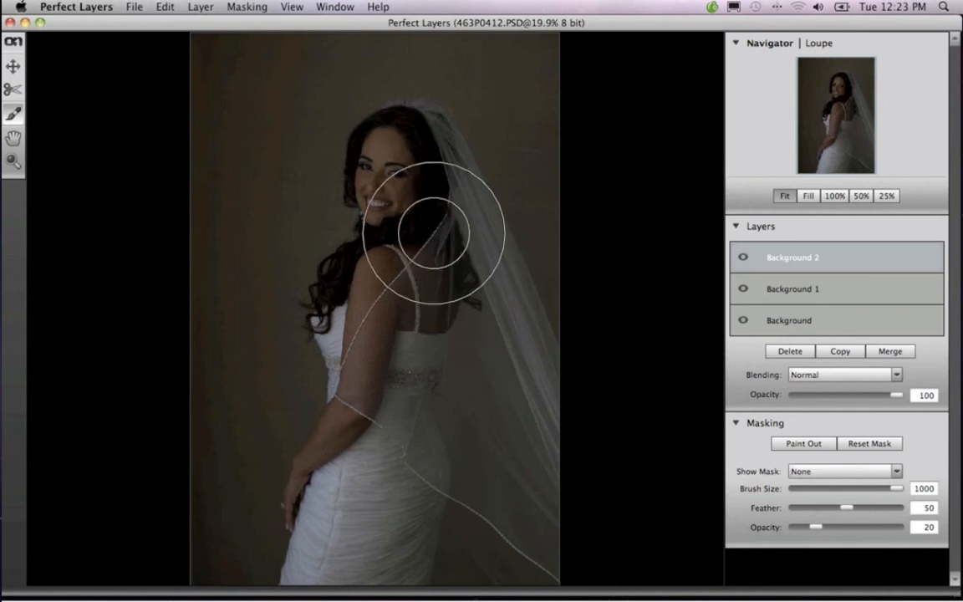
key("bracketleft")
key("bracketleft")
key("bracketleft")
key("bracketleft")
key("bracketleft")
key("bracketleft")
key("bracketleft")
key("bracketleft")
key("bracketleft")
key("bracketleft")
key("bracketleft")
key("bracketleft")
key("bracketleft")
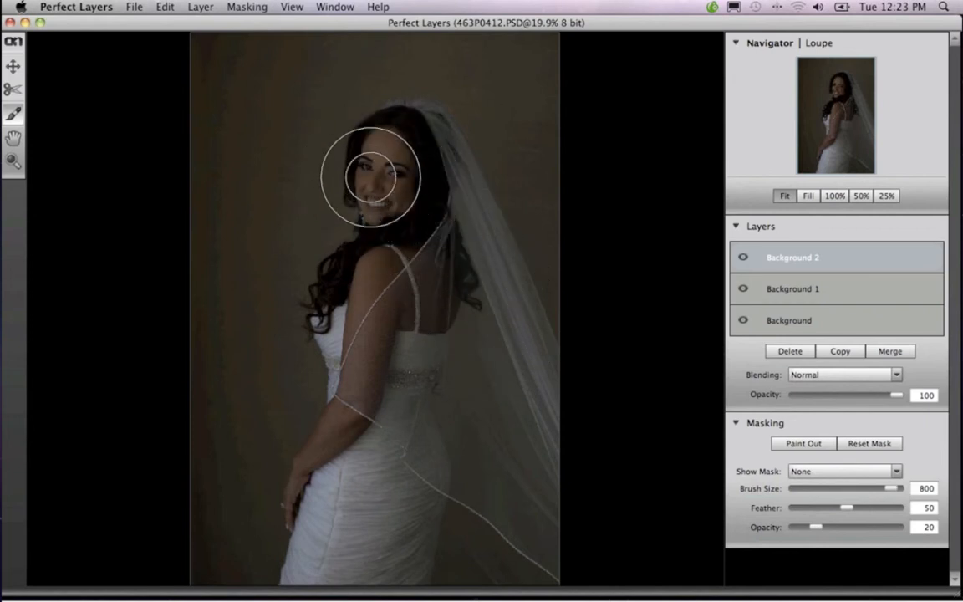
key("bracketleft")
key("bracketleft")
key("bracketleft")
key("bracketleft")
key("bracketleft")
key("bracketleft")
key("bracketleft")
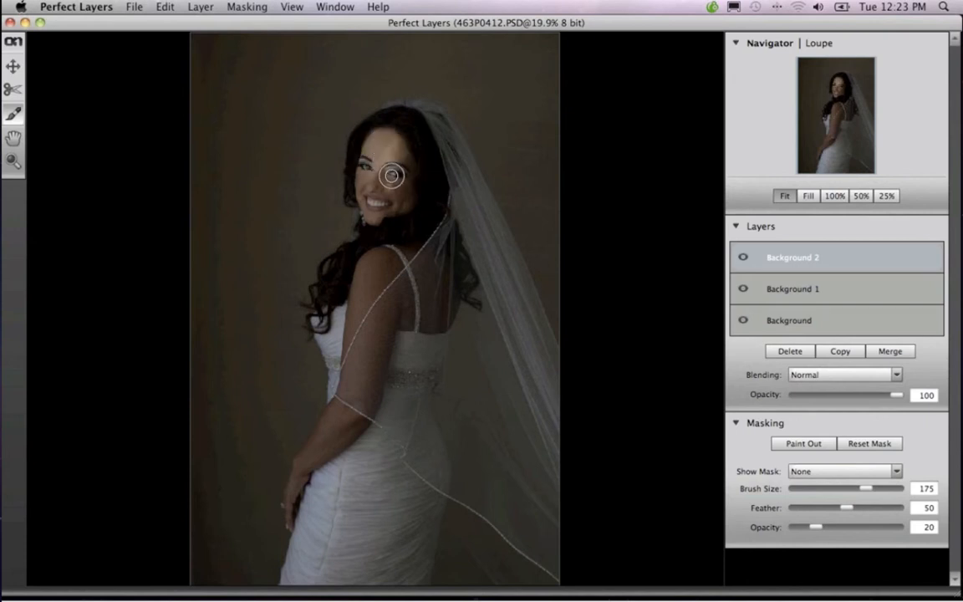
left_click_drag(392, 175, 378, 209)
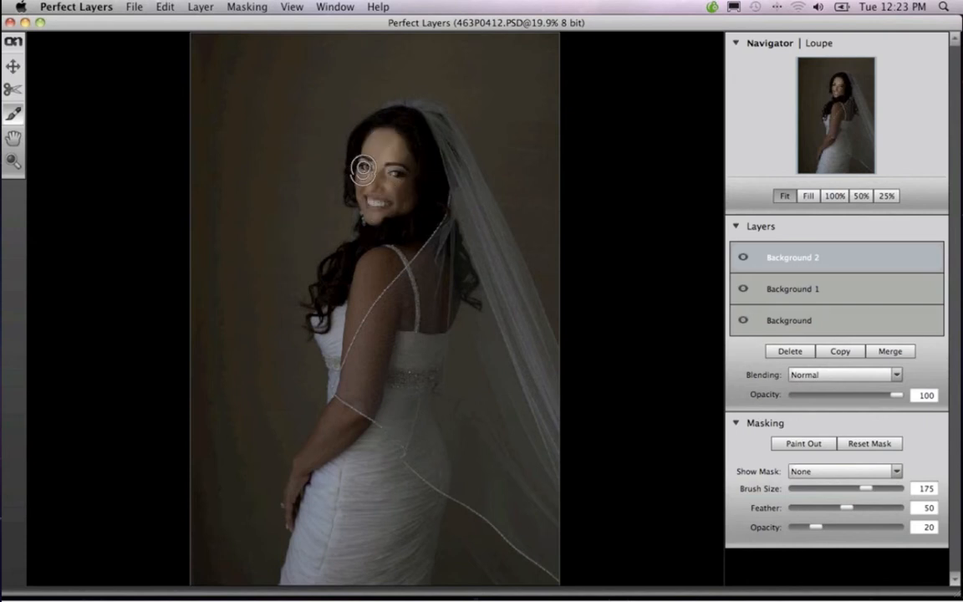
left_click_drag(363, 169, 371, 205)
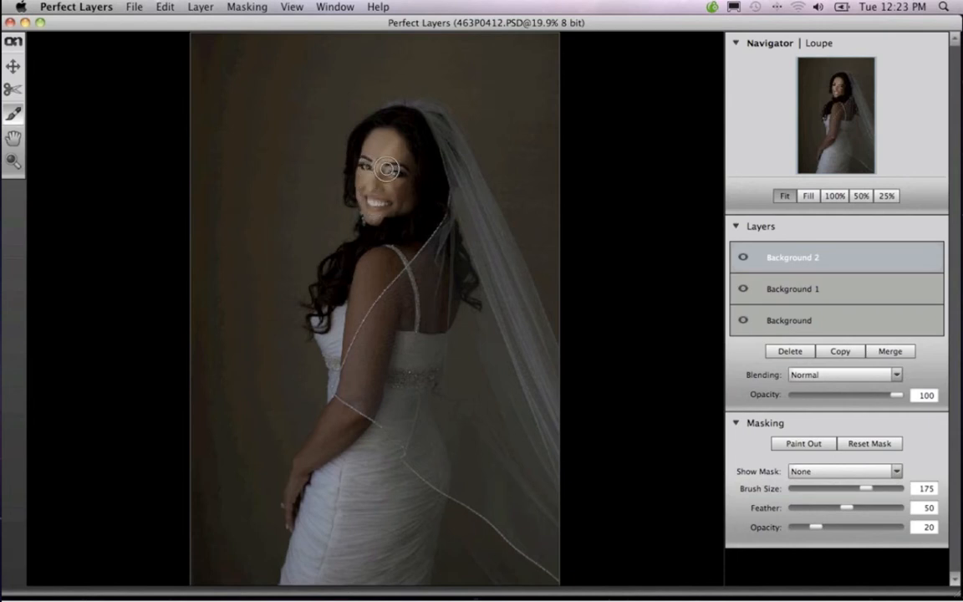
left_click_drag(380, 210, 378, 218)
Enlarge the brush up to 1000 and paint out Background 2 over the bride's face, body and surrounding backdrop
key("bracketright")
key("bracketright")
key("bracketright")
key("bracketright")
key("bracketright")
key("bracketright")
key("bracketright")
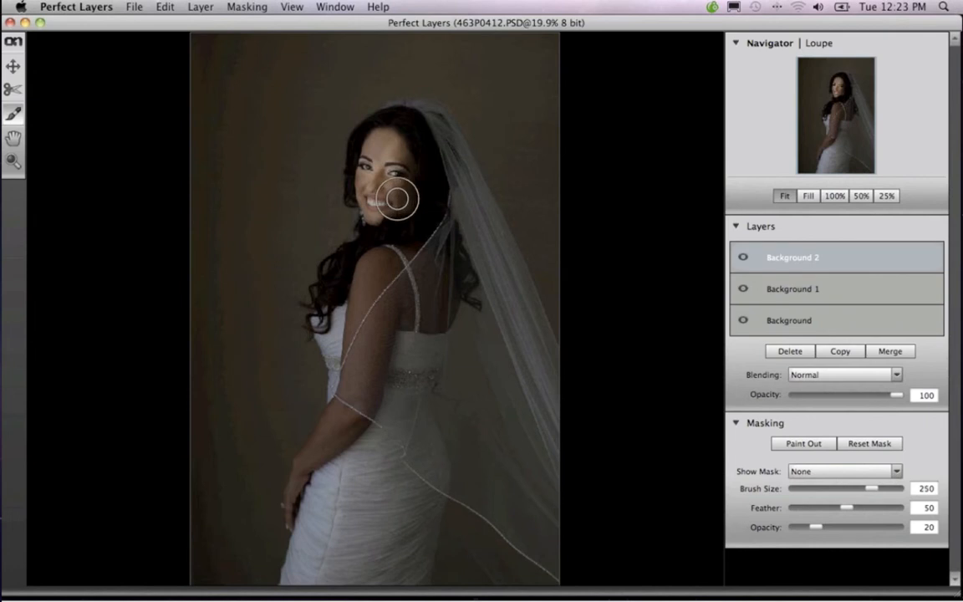
key("bracketright")
key("bracketright")
key("bracketright")
key("bracketright")
key("bracketright")
key("bracketright")
key("bracketright")
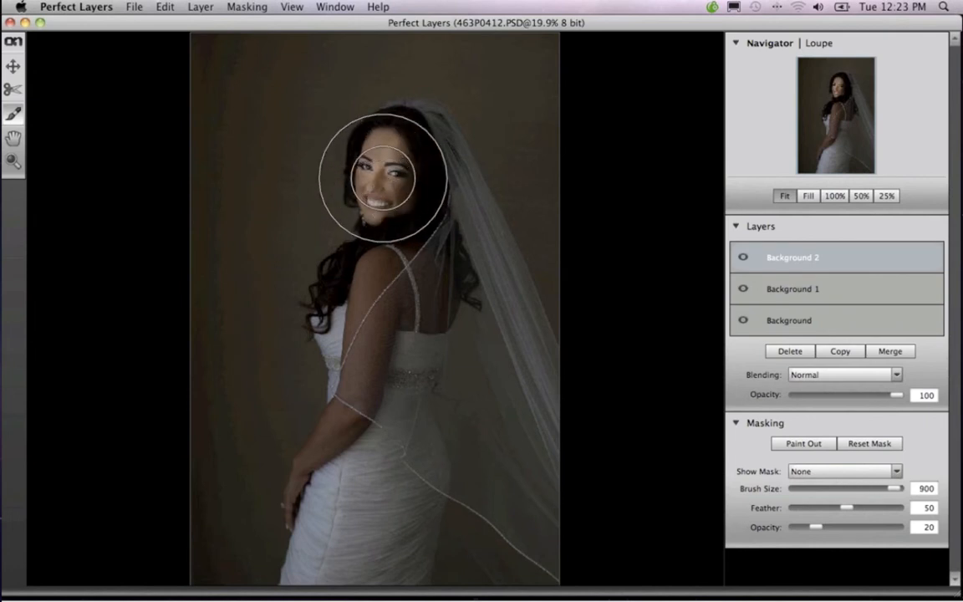
left_click(387, 179)
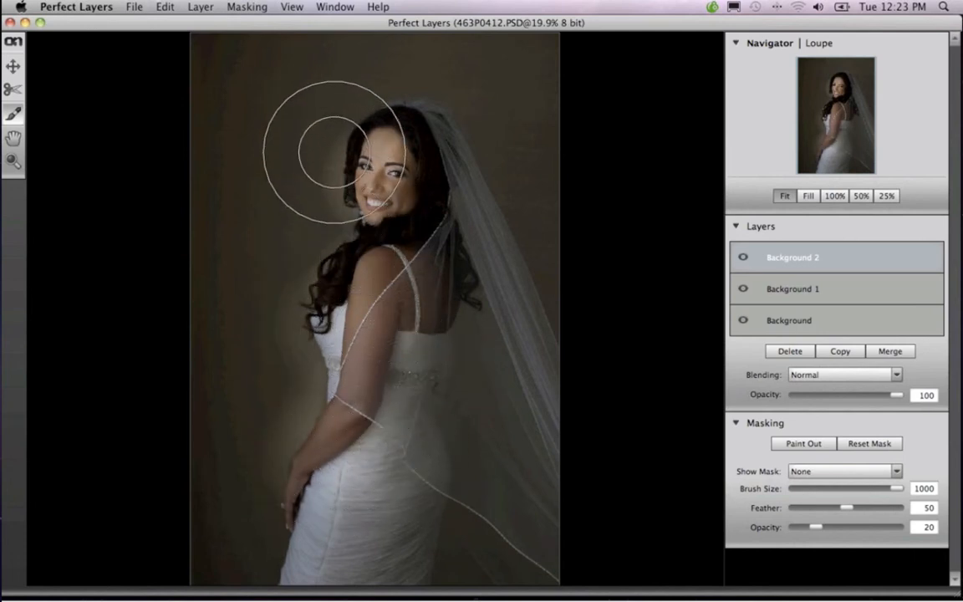
mouse_move(307, 144)
left_mouse_down()
mouse_move(379, 165)
mouse_move(493, 164)
mouse_move(320, 187)
mouse_move(290, 266)
mouse_move(342, 248)
mouse_move(380, 194)
mouse_move(347, 158)
mouse_move(305, 135)
mouse_move(412, 122)
mouse_move(494, 130)
mouse_move(518, 208)
mouse_move(489, 229)
mouse_move(490, 382)
mouse_move(350, 387)
mouse_move(275, 361)
mouse_move(284, 352)
mouse_move(196, 391)
mouse_move(296, 281)
left_mouse_up()
Reduce the brush size to 350 and paint out a diagonal streak of light across the backdrop's upper-left area
key("super+minus")
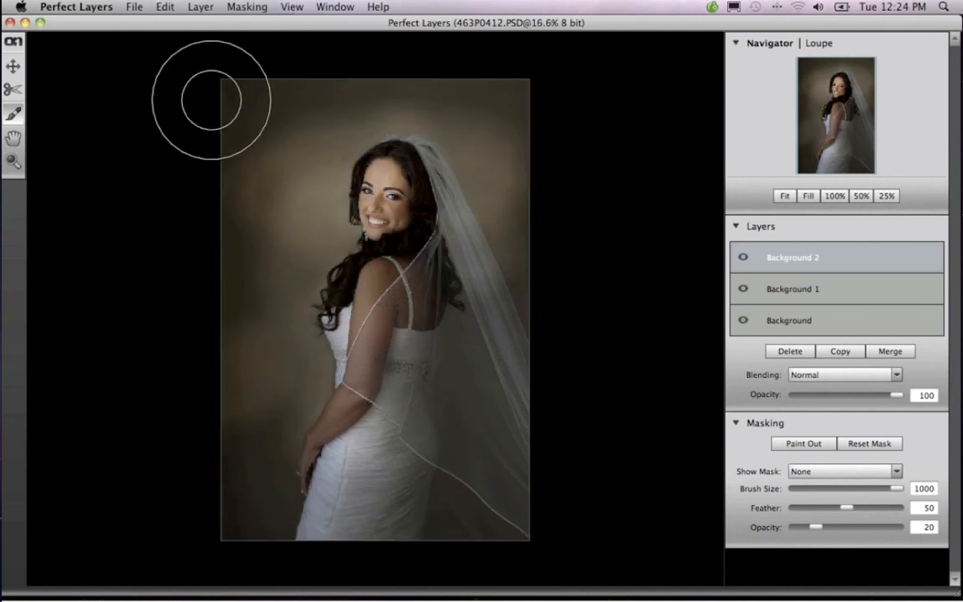
key("bracketleft")
key("bracketleft")
key("bracketleft")
key("bracketleft")
key("bracketleft")
key("bracketleft")
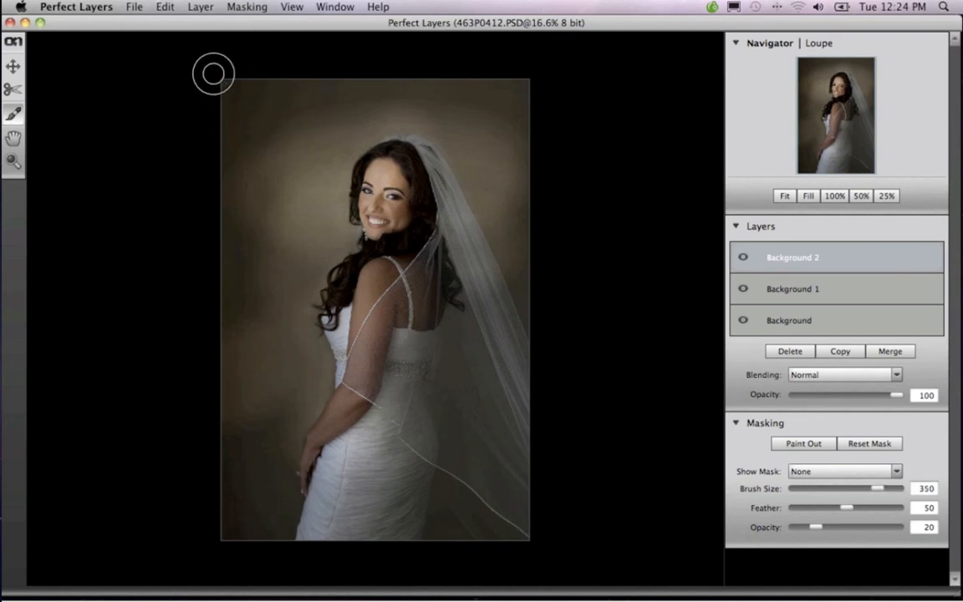
mouse_move(291, 163)
left_mouse_down()
mouse_move(324, 207)
mouse_move(225, 120)
mouse_move(320, 207)
left_mouse_up()
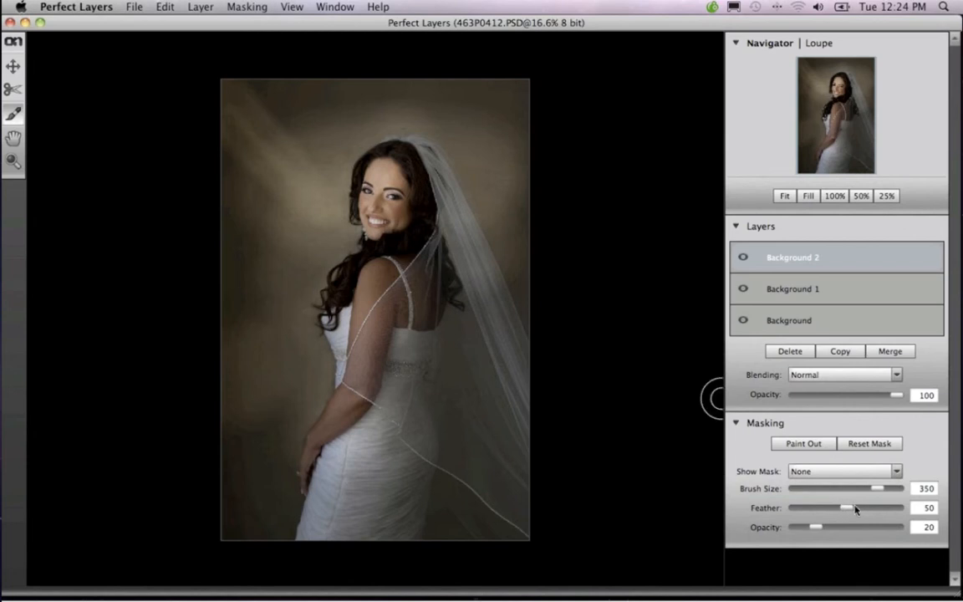
Set the brush feather to 86 and paint repeated diagonal light streaks across the backdrop toward the bride
left_click_drag(882, 508, 887, 509)
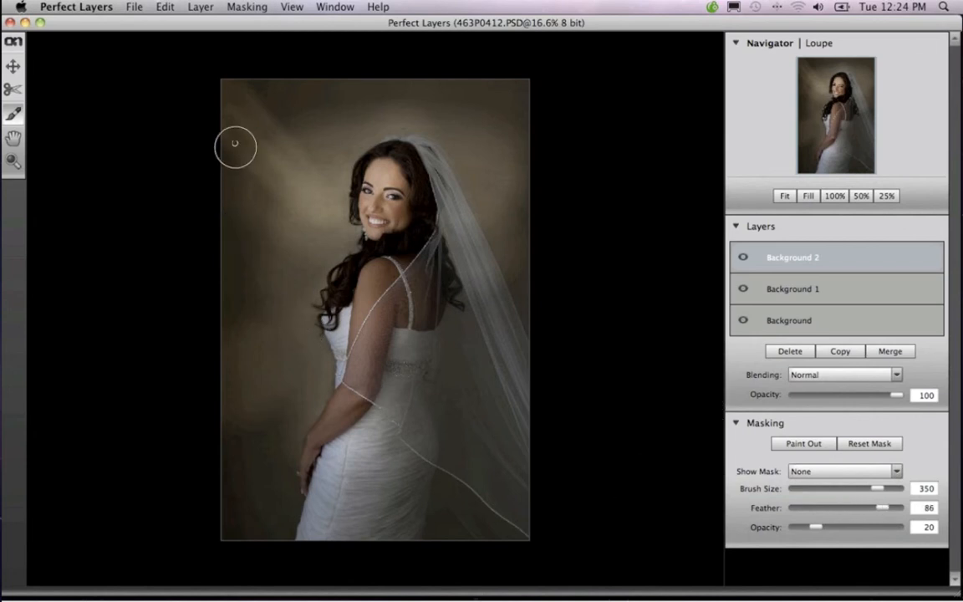
left_click_drag(265, 111, 328, 167)
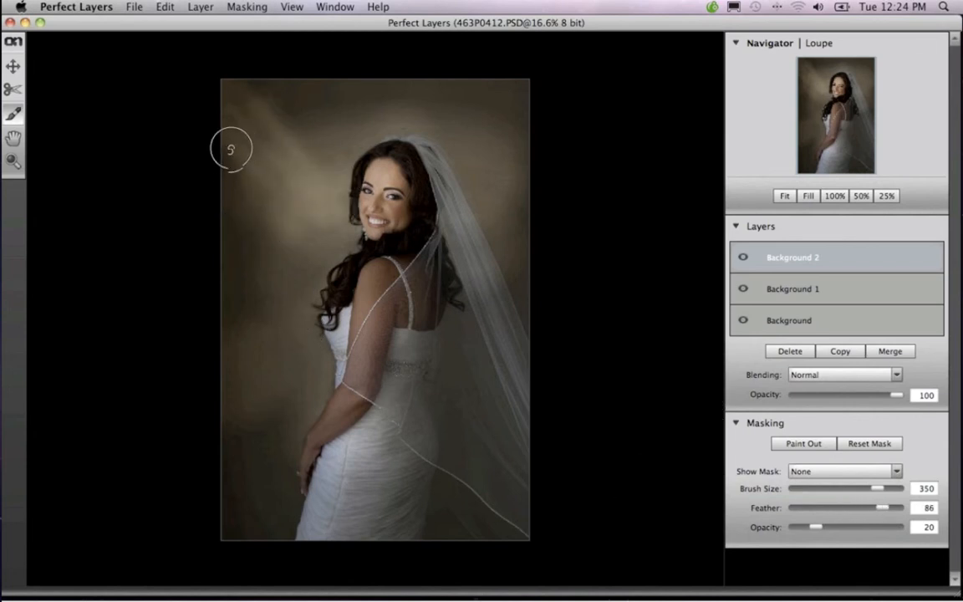
left_click_drag(232, 177, 328, 273)
left_click_drag(290, 193, 348, 247)
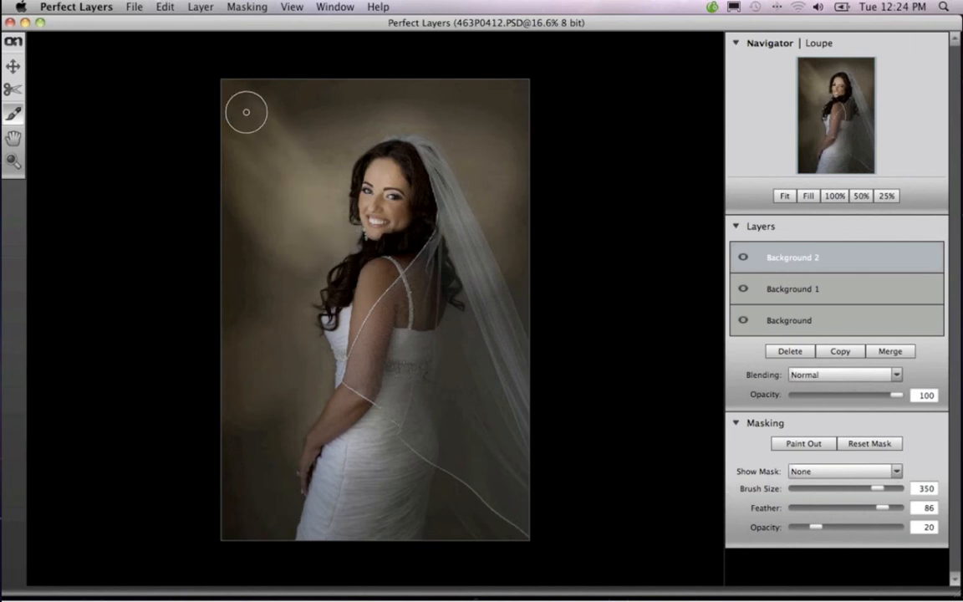
left_click_drag(245, 110, 303, 225)
left_click_drag(243, 91, 264, 187)
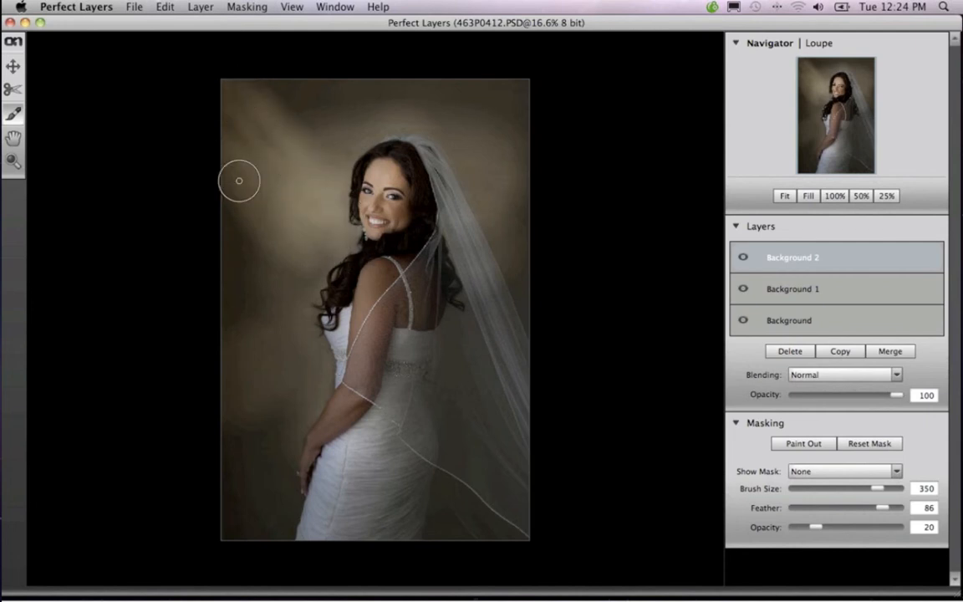
left_click_drag(219, 153, 292, 239)
left_click_drag(249, 181, 340, 237)
left_click_drag(203, 56, 272, 172)
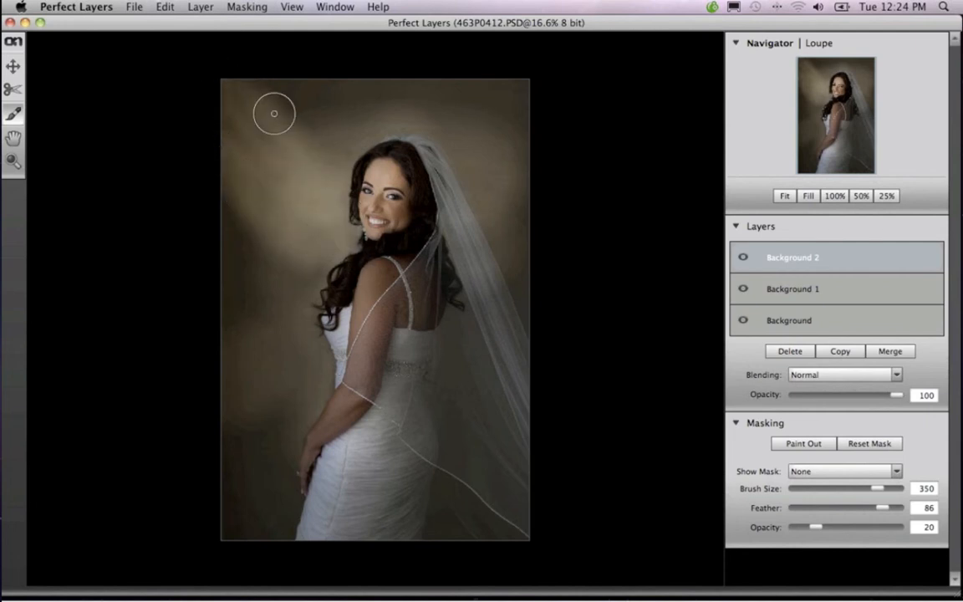
left_click_drag(275, 113, 332, 177)
mouse_move(273, 86)
left_mouse_down()
mouse_move(327, 163)
mouse_move(317, 170)
left_mouse_up()
left_click_drag(239, 100, 295, 234)
mouse_move(245, 211)
left_mouse_down()
mouse_move(290, 263)
mouse_move(338, 254)
mouse_move(316, 267)
mouse_move(334, 283)
left_mouse_up()
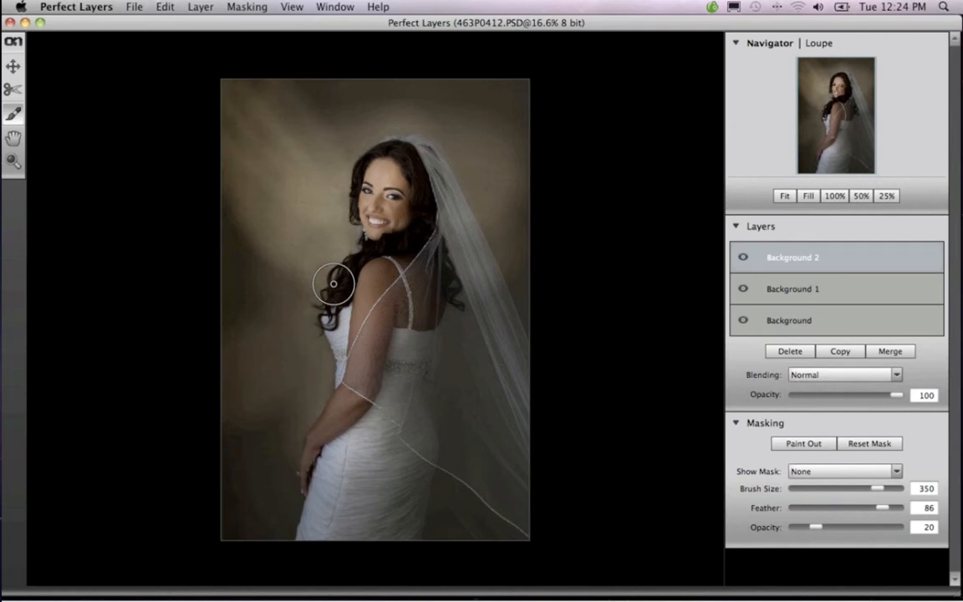
Enlarge the brush to 1000, set its feather to 51 and soften the light streaks in the backdrop
key("bracketright")
key("bracketright")
key("bracketright")
key("bracketright")
key("bracketright")
key("bracketright")
key("bracketright")
key("bracketright")
key("bracketright")
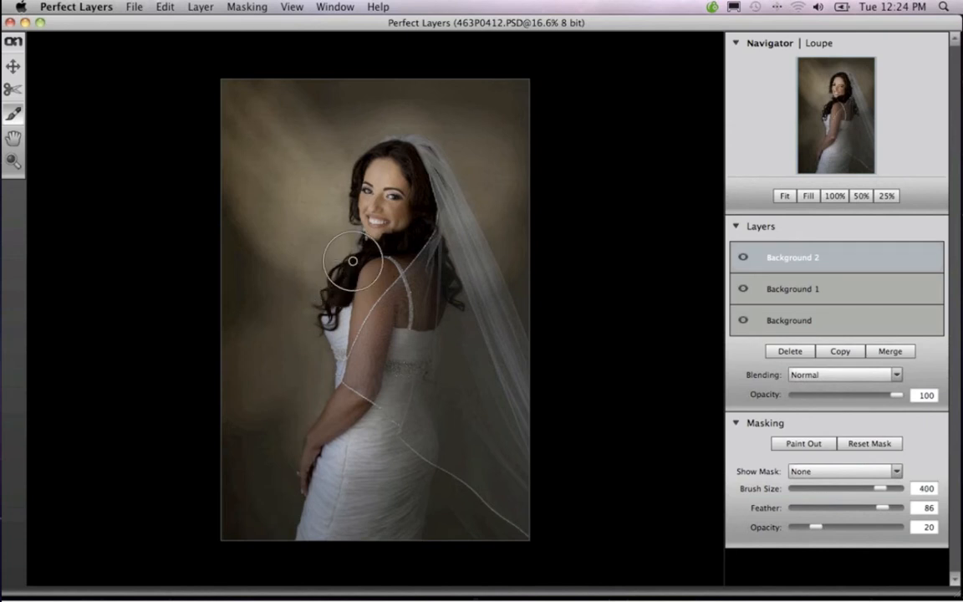
key("bracketright")
key("bracketright")
key("bracketright")
key("bracketright")
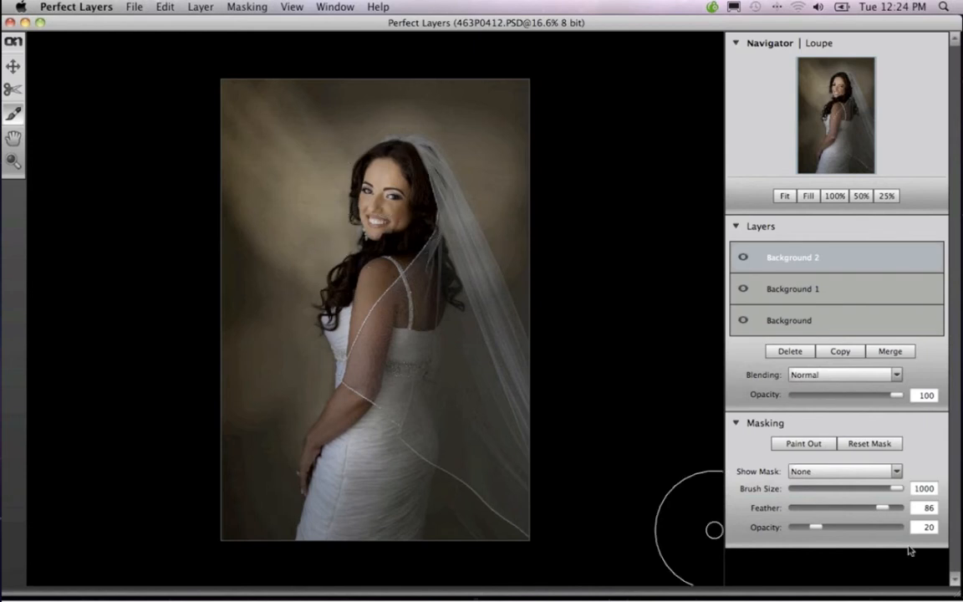
left_click_drag(841, 512, 847, 510)
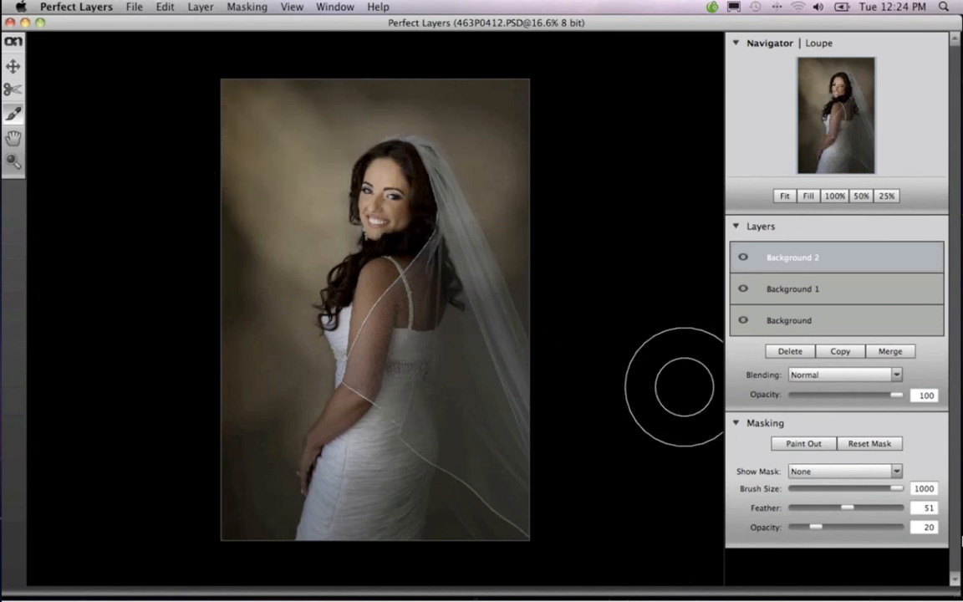
Switch the brush to Paint In and restore the dark Background 2 along the backdrop's left side and top
left_click(808, 447)
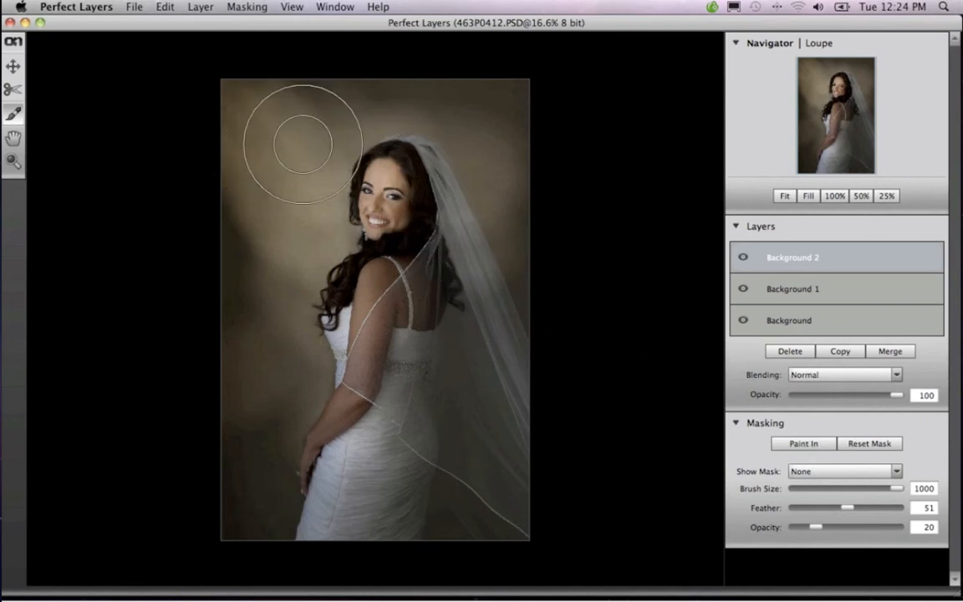
mouse_move(269, 108)
left_mouse_down()
mouse_move(217, 182)
mouse_move(247, 402)
left_mouse_up()
left_click(335, 102)
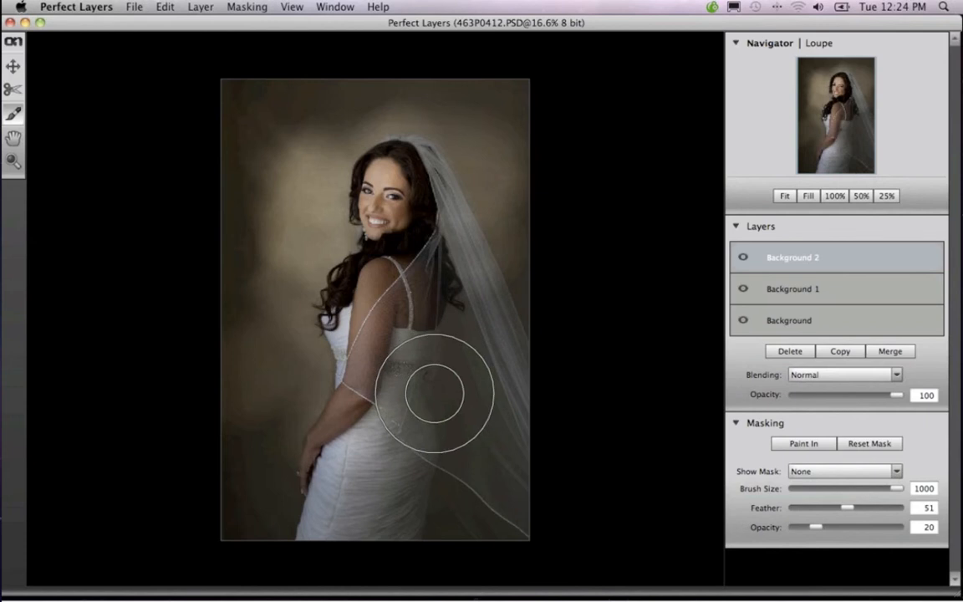
Return the brush to Paint Out and lighten the areas around the bride at brush sizes 700 and 1000
left_click(818, 445)
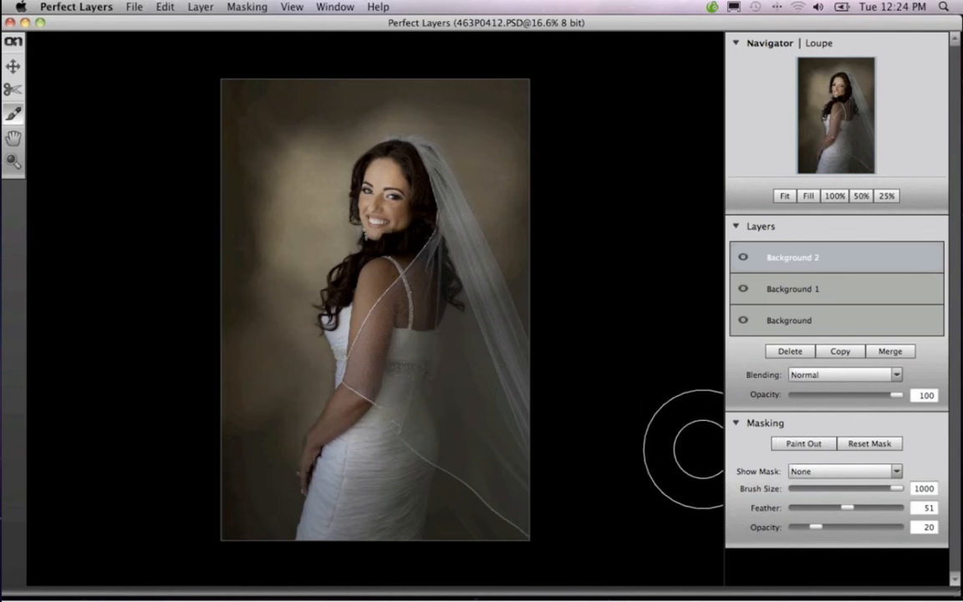
key("bracketleft")
key("bracketleft")
key("bracketleft")
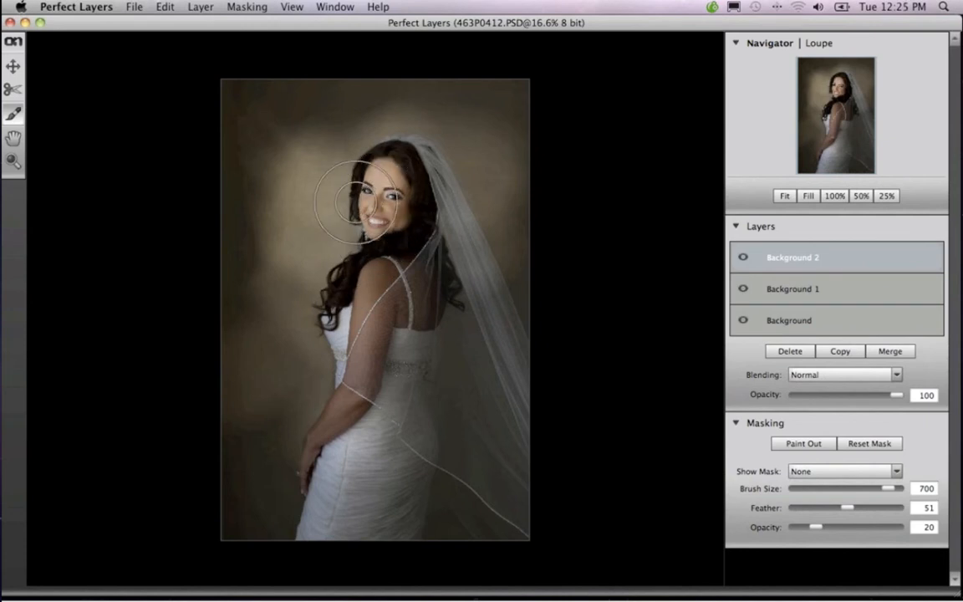
key("bracketright")
key("bracketright")
key("bracketright")
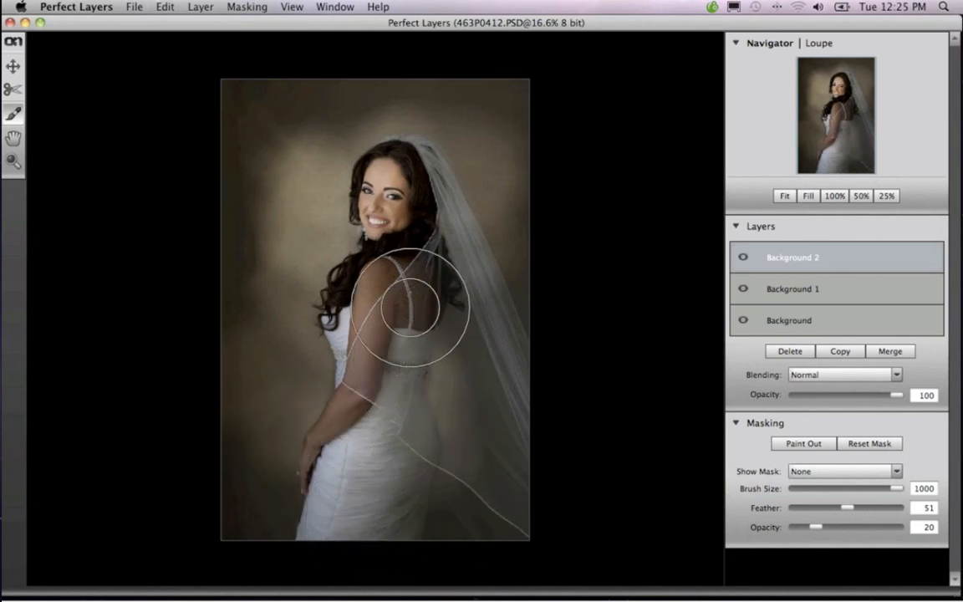
Reduce the mask brush through size 800 to 100 and raise its opacity to 100
key("bracketleft")
key("bracketleft")
key("bracketleft")
key("bracketleft")
key("bracketleft")
key("bracketleft")
key("bracketleft")
key("bracketleft")
key("bracketleft")
key("bracketleft")
key("bracketleft")
key("bracketleft")
key("bracketleft")
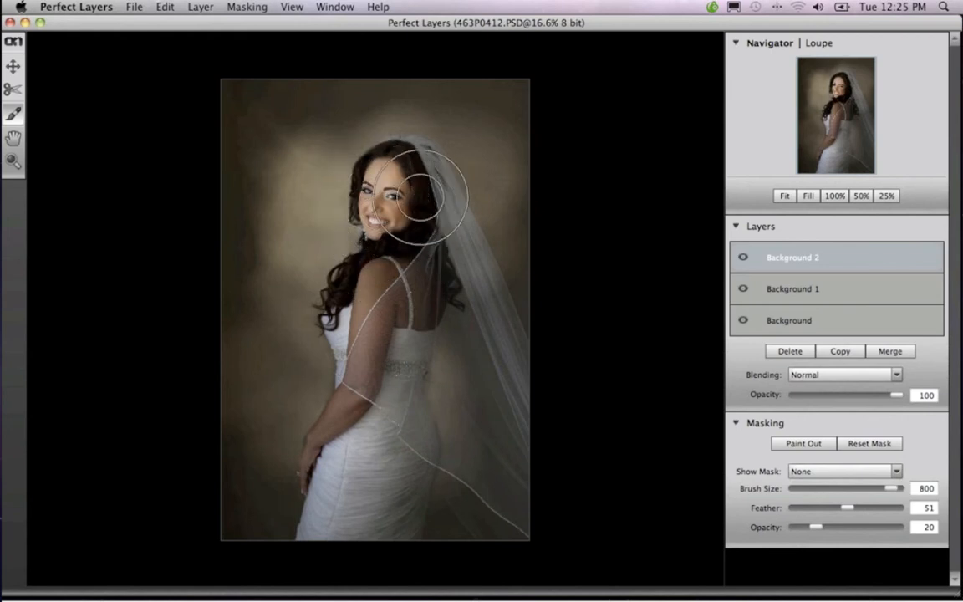
key("bracketleft")
key("bracketleft")
key("bracketleft")
key("bracketleft")
key("bracketleft")
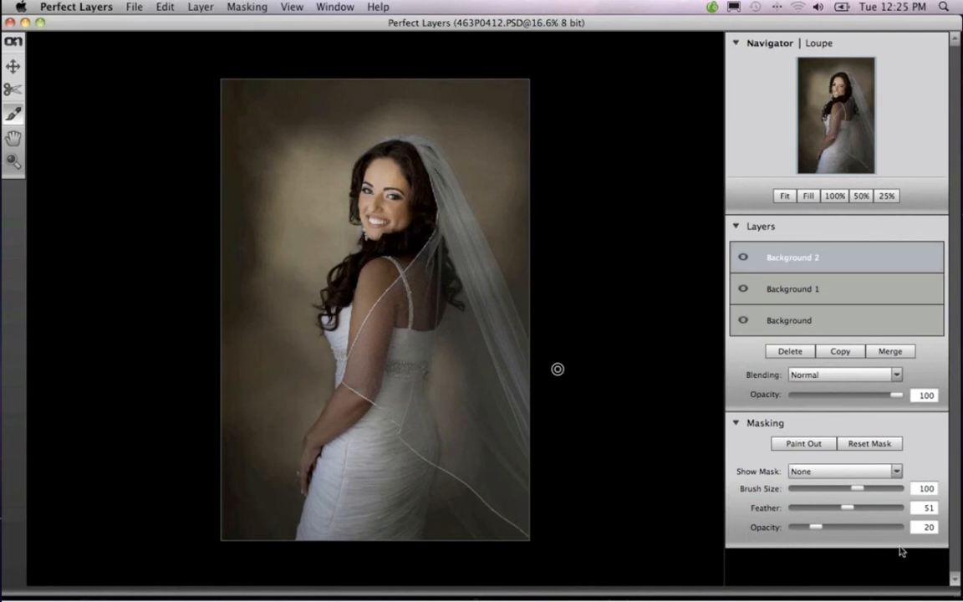
left_click_drag(818, 530, 920, 527)
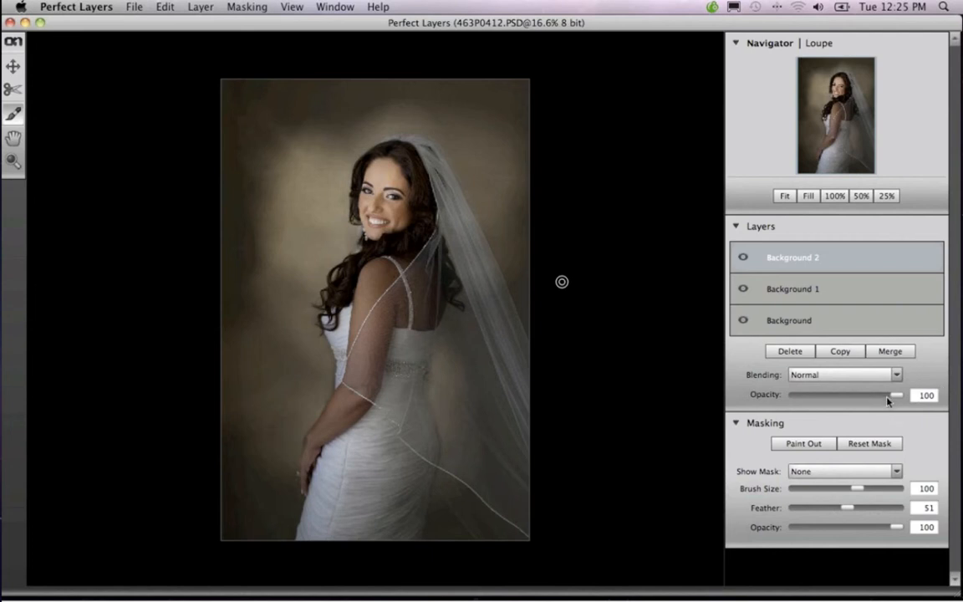
Lower the Background 2 layer's opacity to 87 and save the layered file
mouse_move(891, 398)
left_mouse_down()
mouse_move(822, 399)
mouse_move(885, 400)
left_mouse_up()
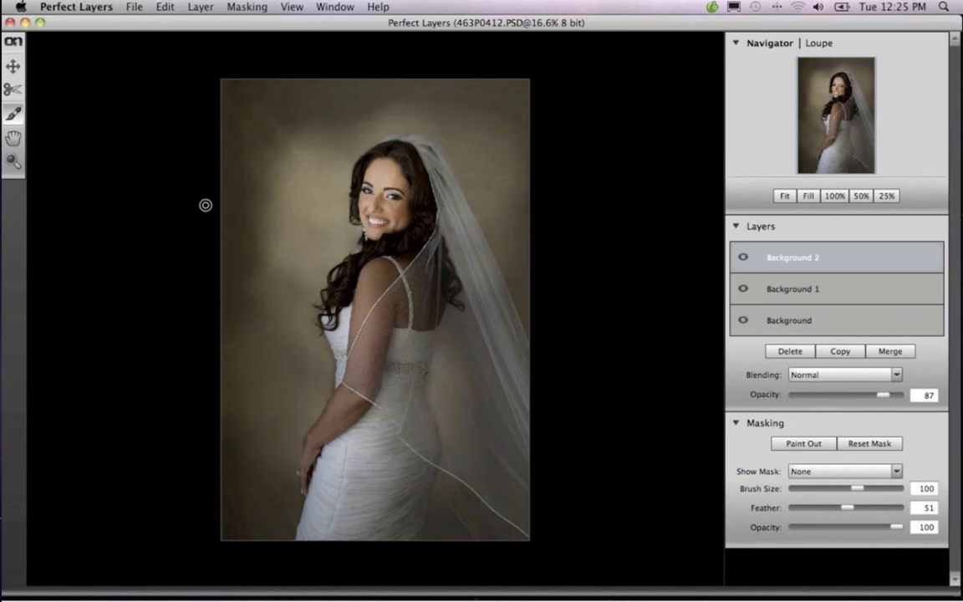
left_click(125, 7)
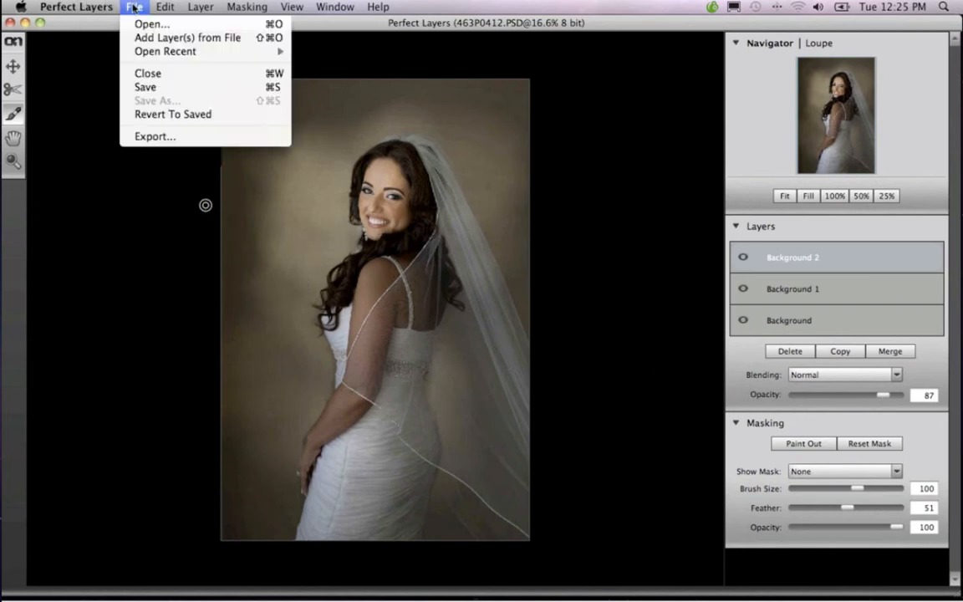
left_click(147, 87)
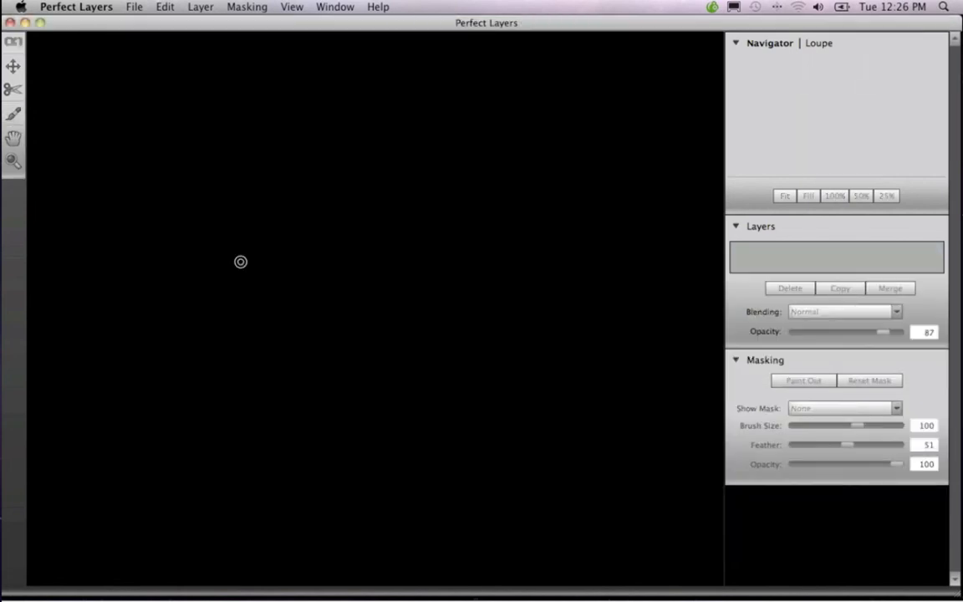
Switch to Lightroom and compare a darker virtual copy of the bride portrait with the blended 463P0412.PSD
mouse_move(731, 577)
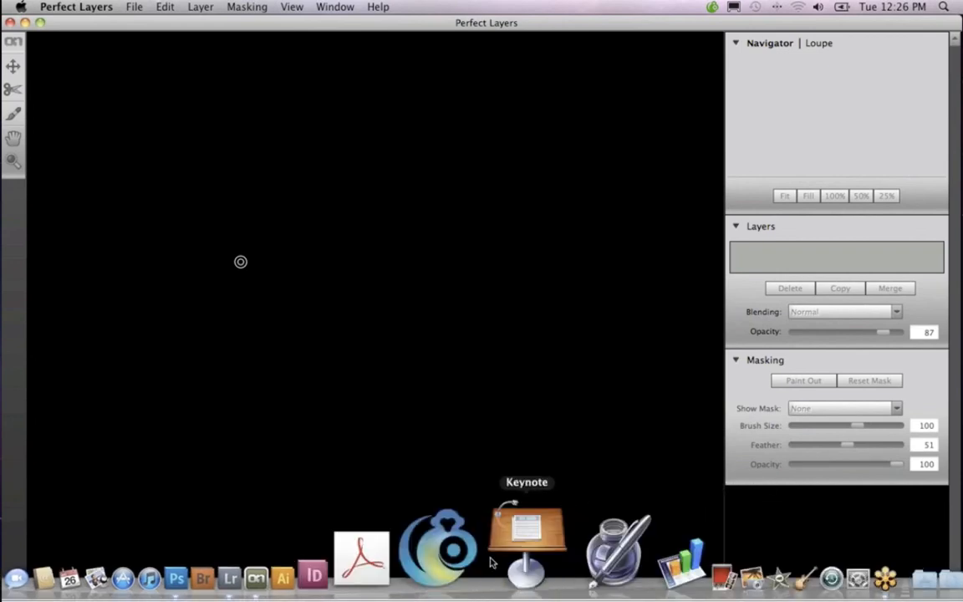
left_click(355, 550)
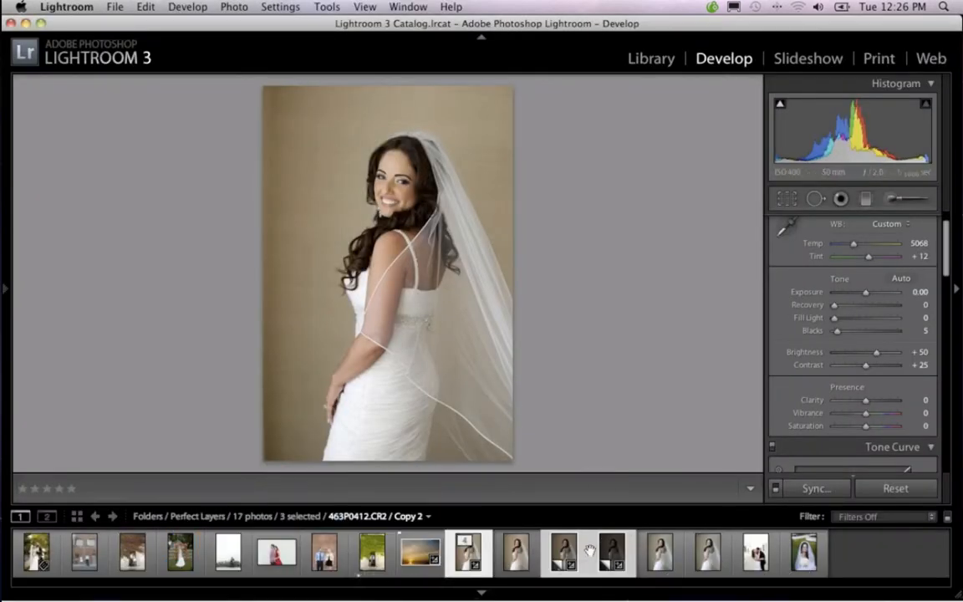
left_click(569, 553)
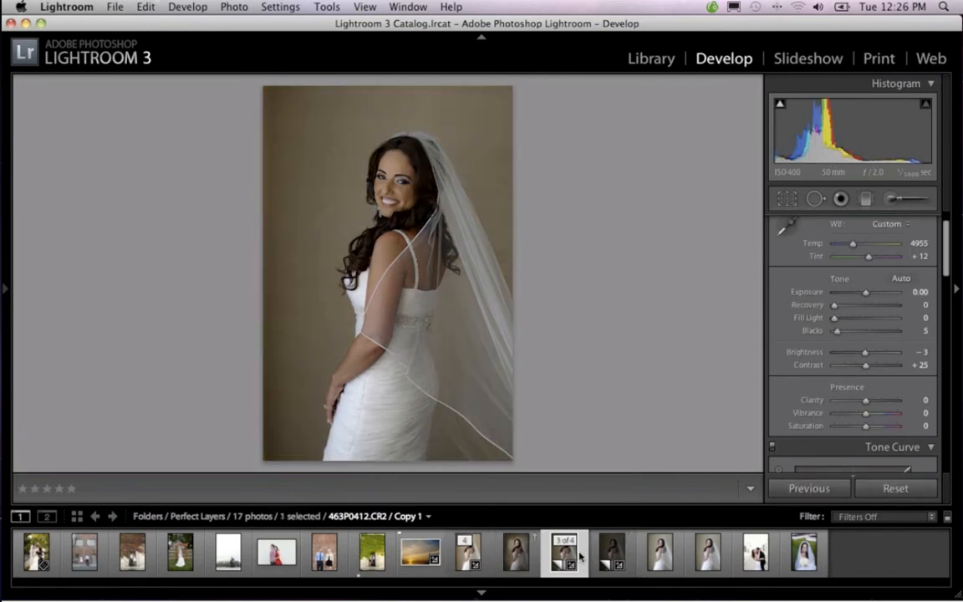
left_click(535, 557)
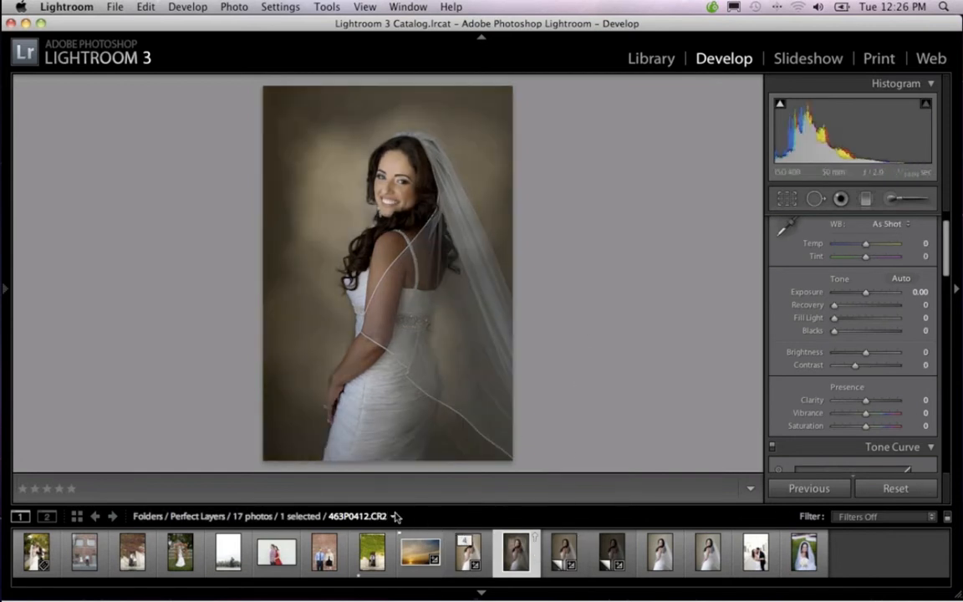
Set the Clarity of the blended bride portrait to +5
key("alt")
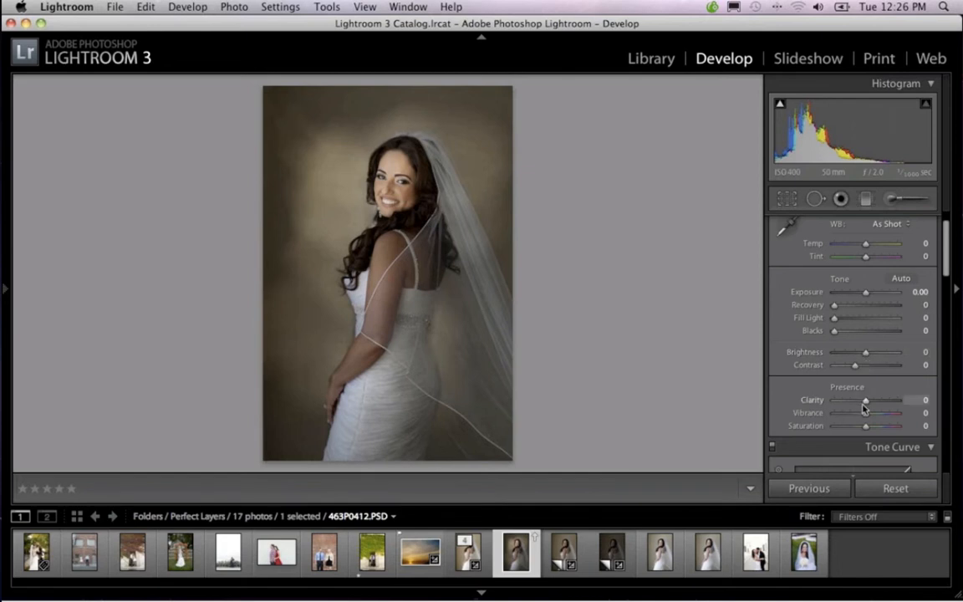
mouse_move(868, 404)
left_mouse_down()
mouse_move(884, 402)
mouse_move(867, 404)
left_mouse_up()
scroll(864, 323, "down", 5)
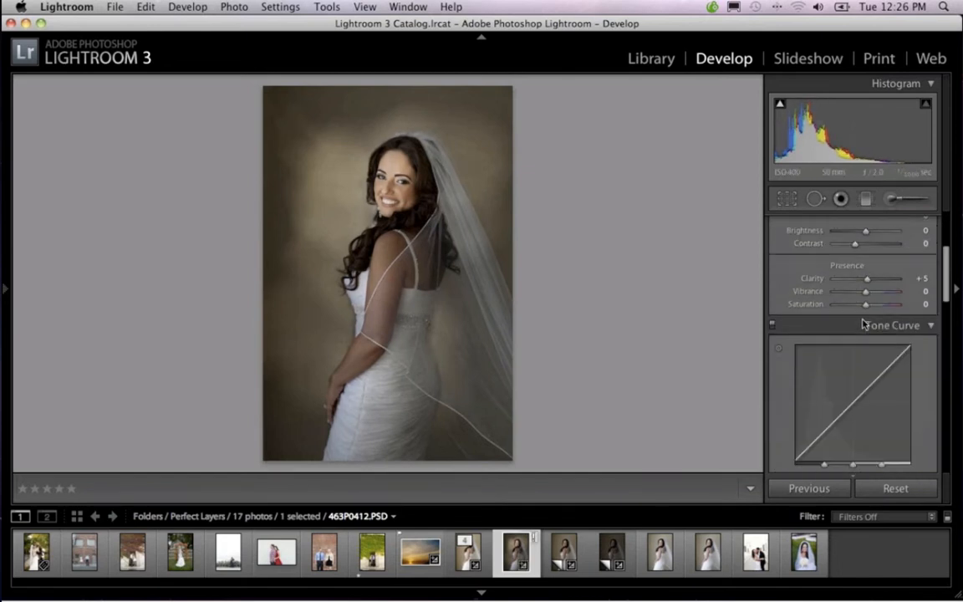
scroll(862, 319, "down", 5)
scroll(862, 319, "up", 15)
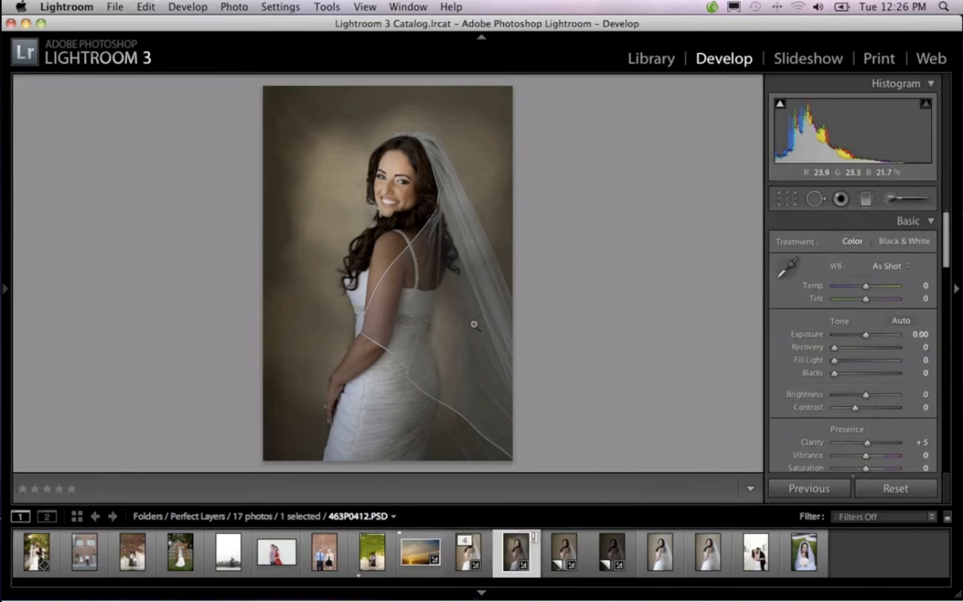
Open the blended bride portrait in Adobe Photoshop CS5 using the Edit Original option
right_click(532, 552)
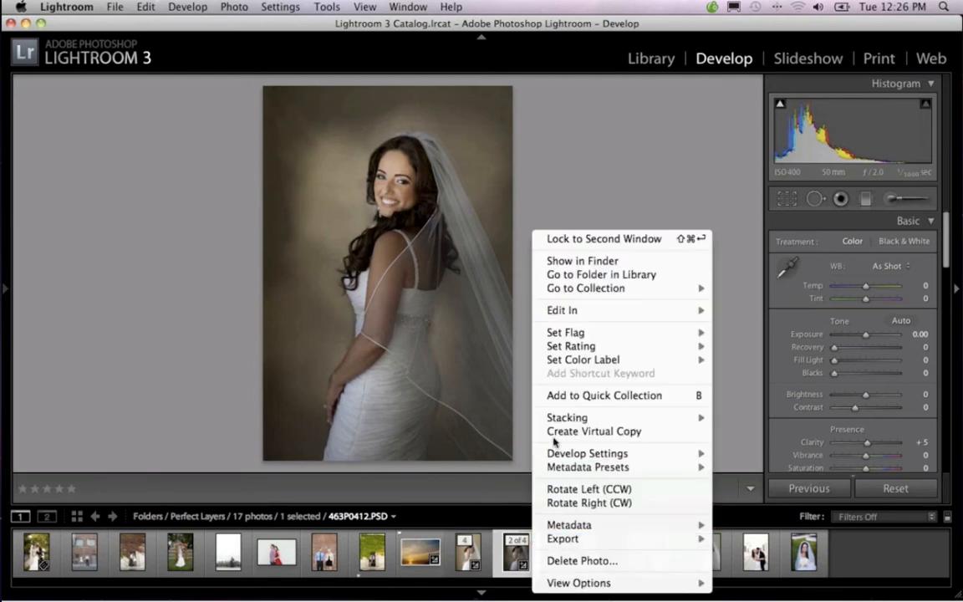
mouse_move(584, 311)
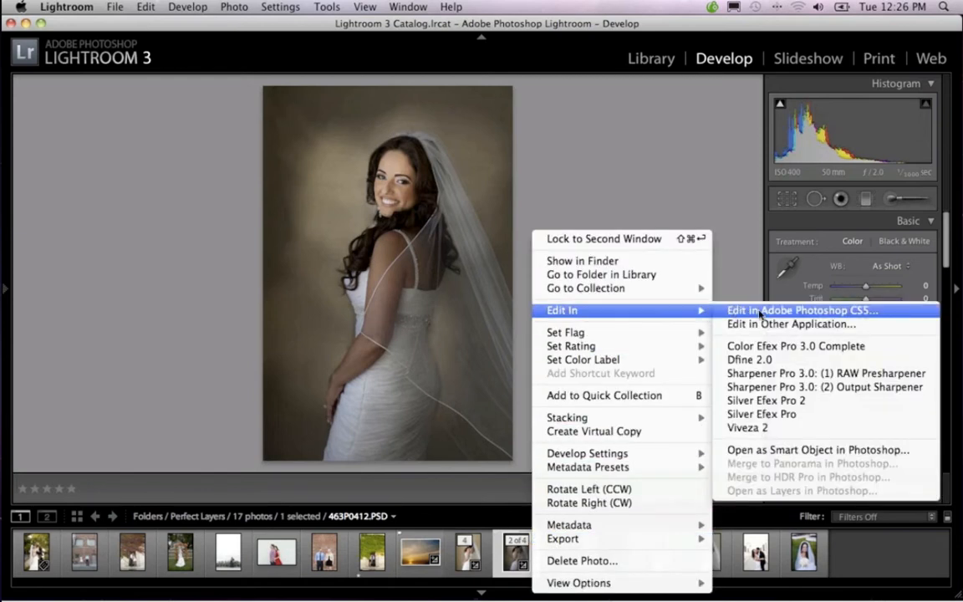
left_click(762, 311)
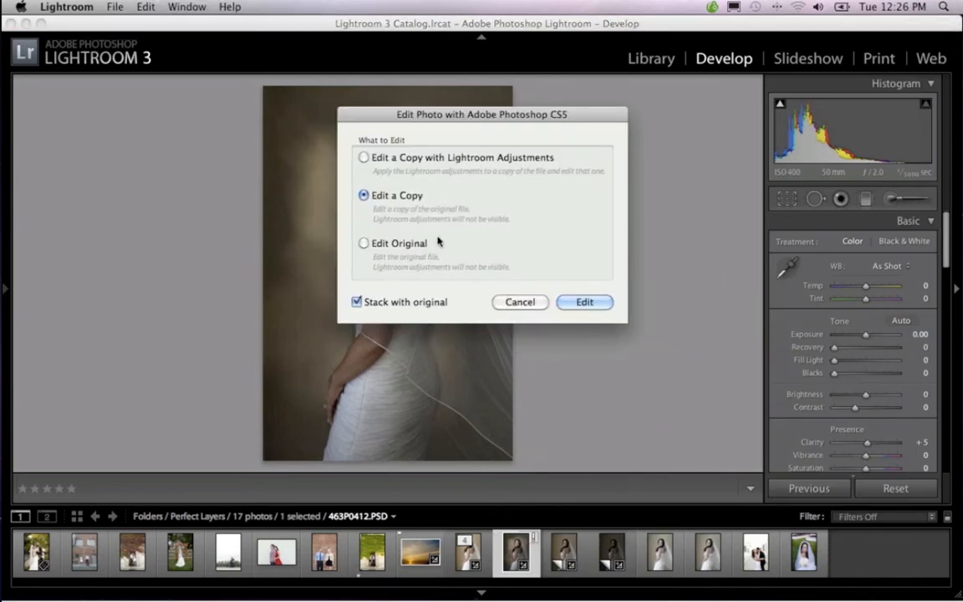
left_click(364, 243)
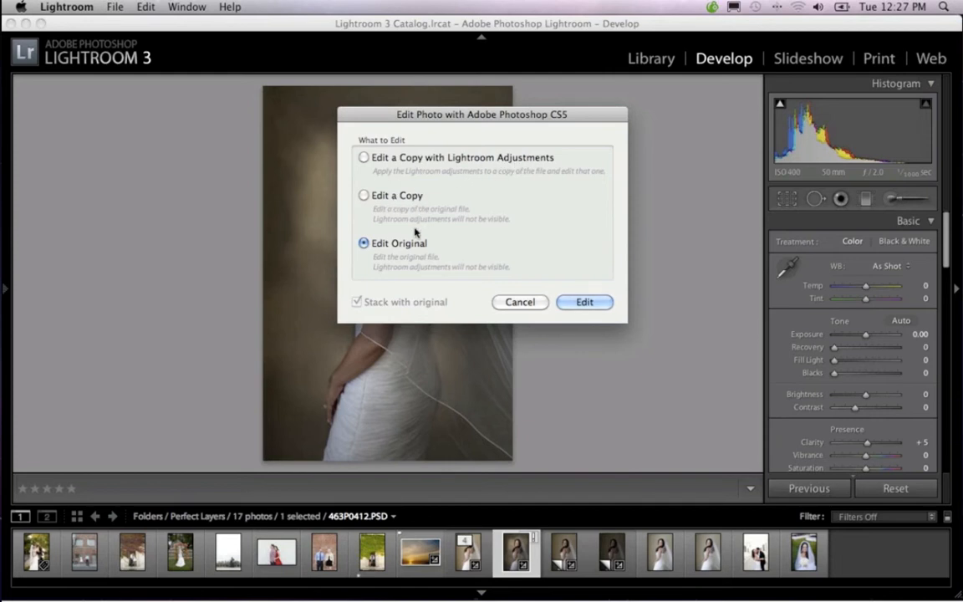
left_click(584, 302)
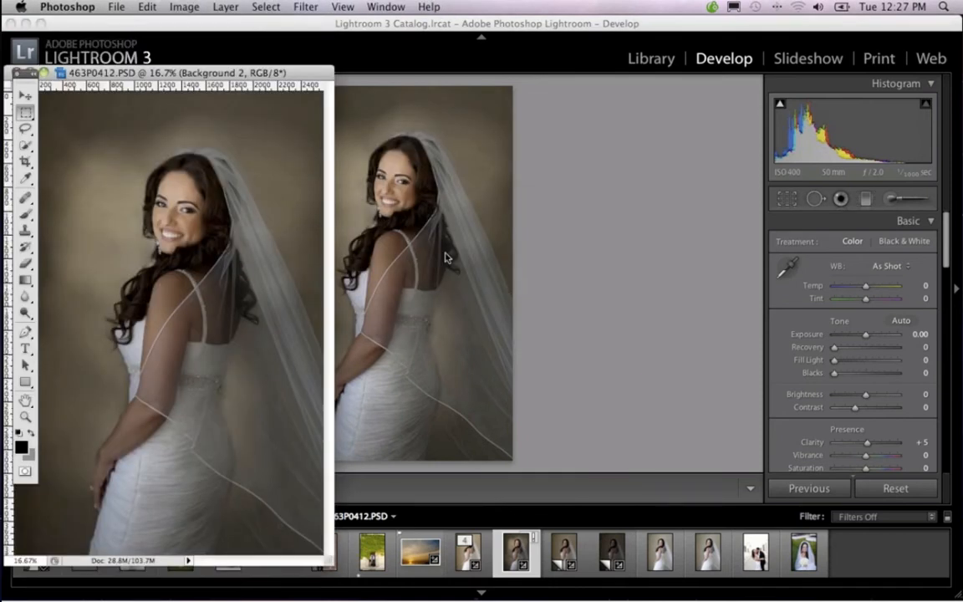
Move the portrait's window clear of the tools and bring the full Photoshop workspace to the front
left_click_drag(273, 78, 463, 55)
left_click(28, 22)
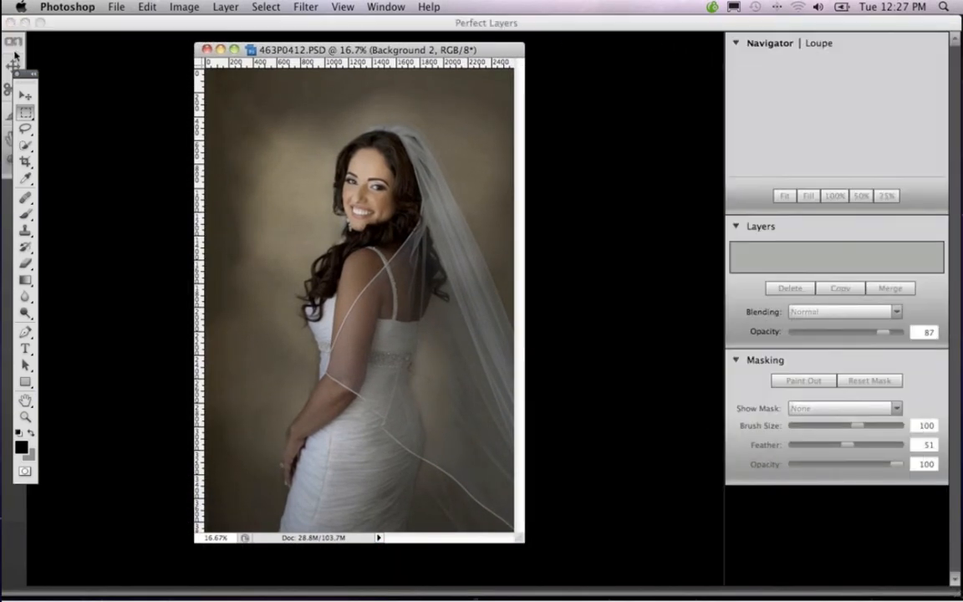
left_click(25, 23)
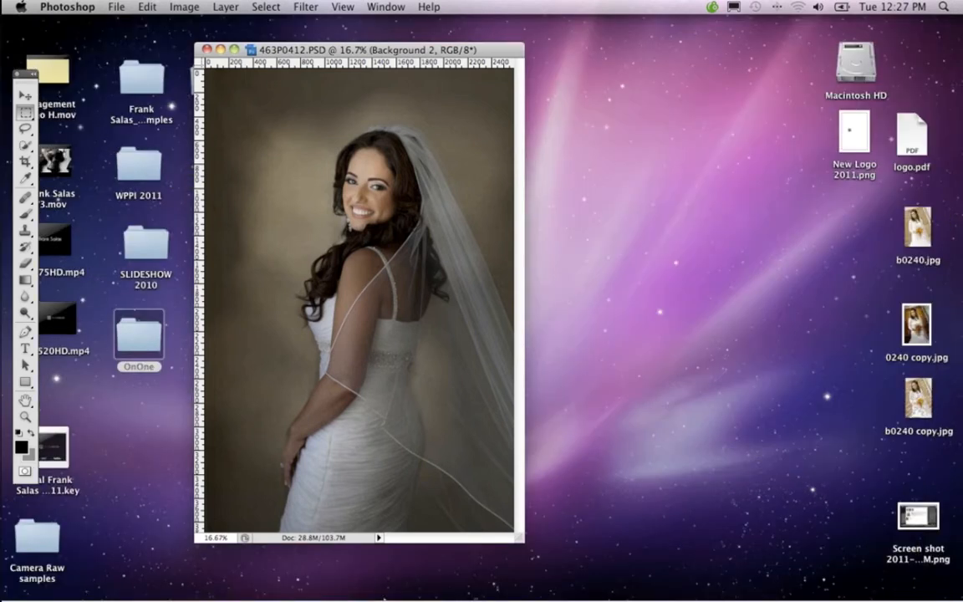
mouse_move(341, 596)
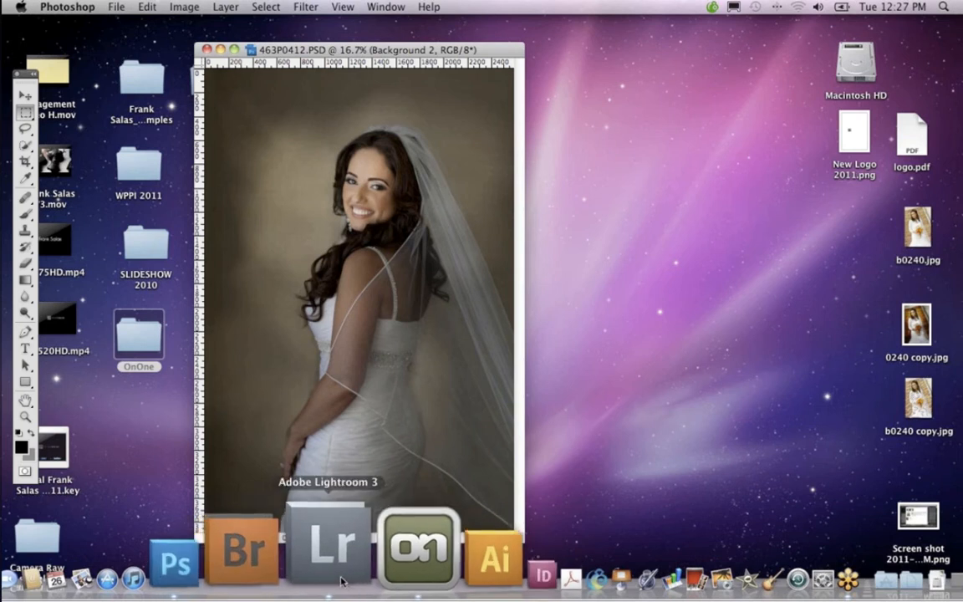
left_click(283, 574)
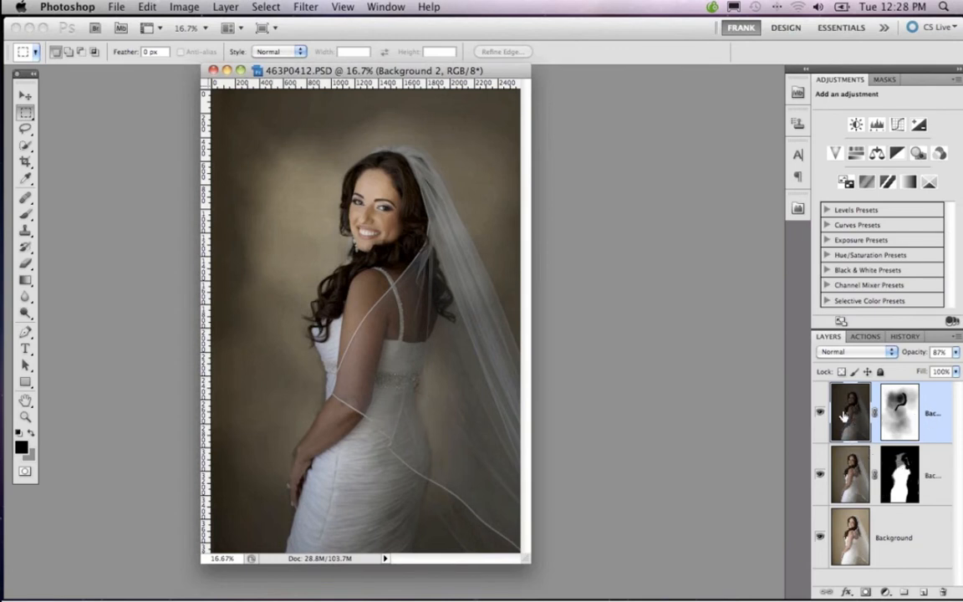
Try painting black around the bride on the Background 2 mask with a size 600 brush at 100% opacity, and revert it
left_click(901, 412)
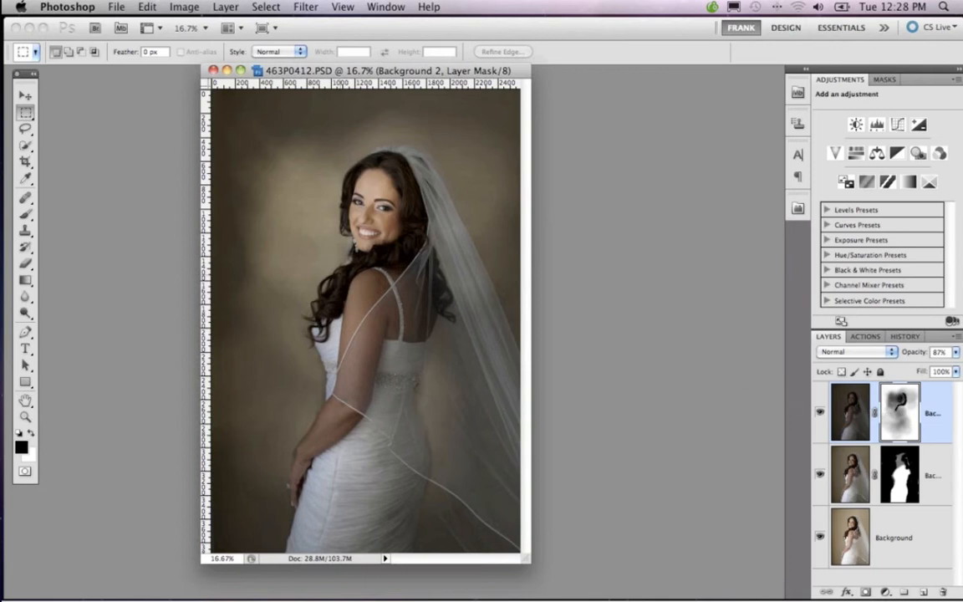
key("b")
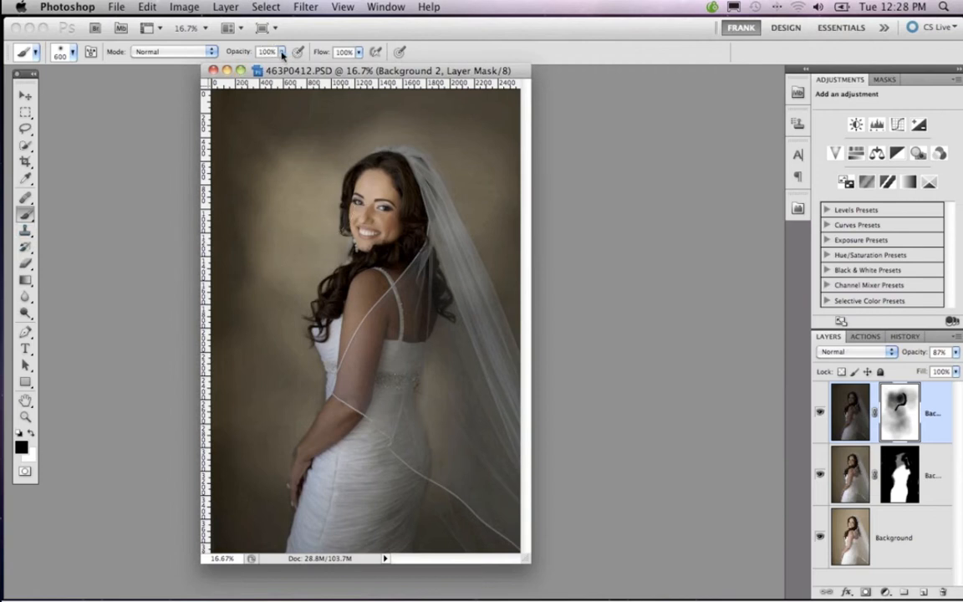
mouse_move(280, 55)
left_mouse_down()
mouse_move(250, 67)
mouse_move(201, 63)
mouse_move(286, 69)
left_mouse_up()
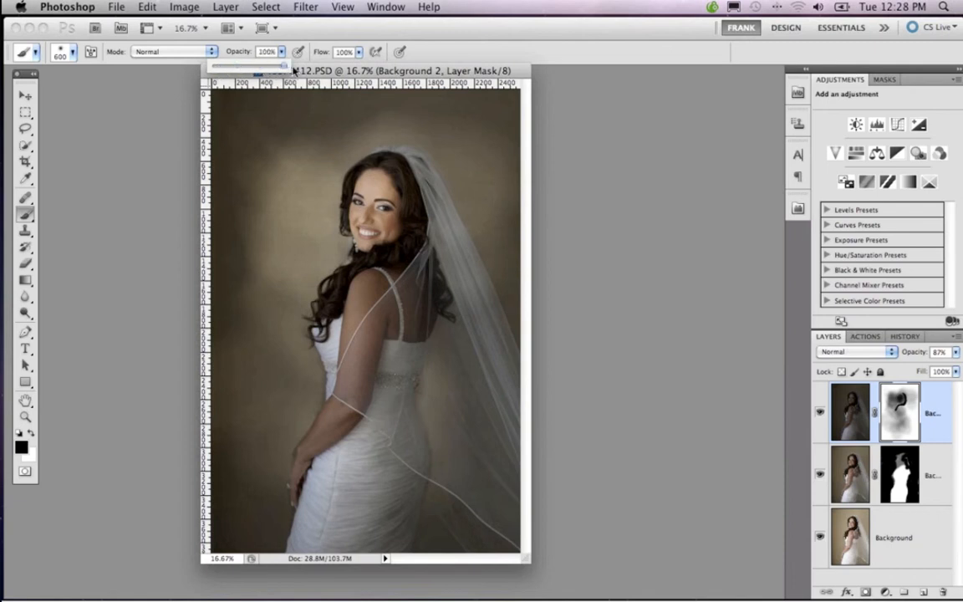
mouse_move(286, 135)
left_mouse_down()
mouse_move(260, 204)
mouse_move(284, 238)
mouse_move(466, 172)
mouse_move(240, 241)
mouse_move(238, 341)
mouse_move(323, 273)
mouse_move(405, 332)
mouse_move(313, 346)
mouse_move(335, 361)
left_mouse_up()
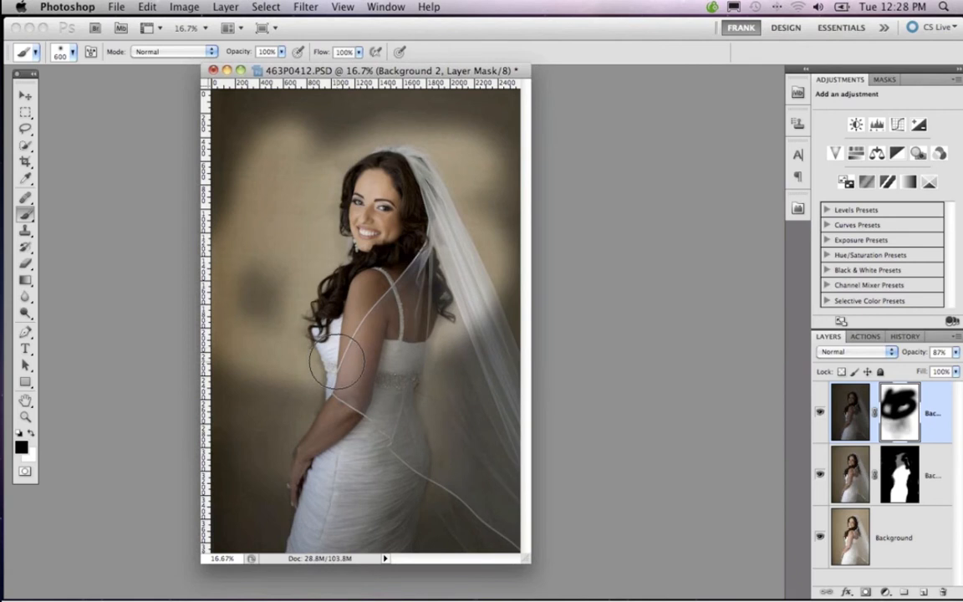
key("F12")
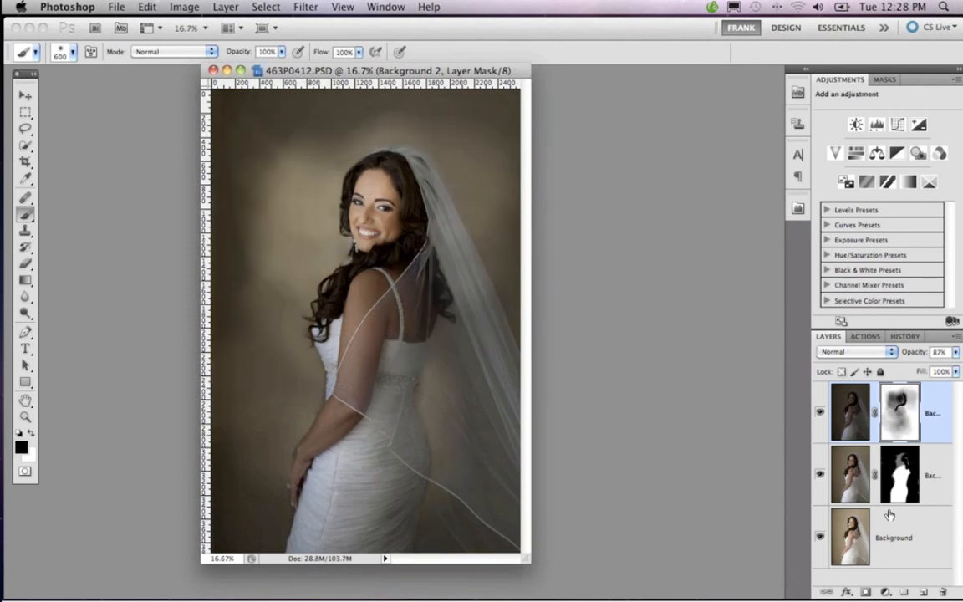
Select the Background 1 layer's mask and reduce the brush size to 300
left_click(893, 486)
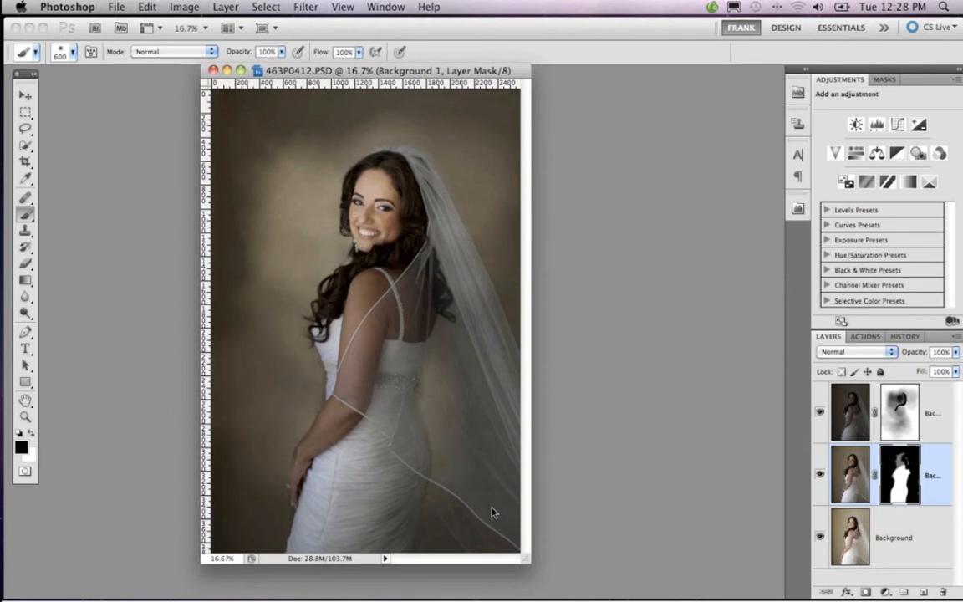
key("bracketleft")
key("bracketleft")
key("bracketleft")
Zoom the portrait out to 12.5% and enlarge its window so empty space surrounds the image
left_click_drag(534, 562, 593, 586)
key("super+minus")
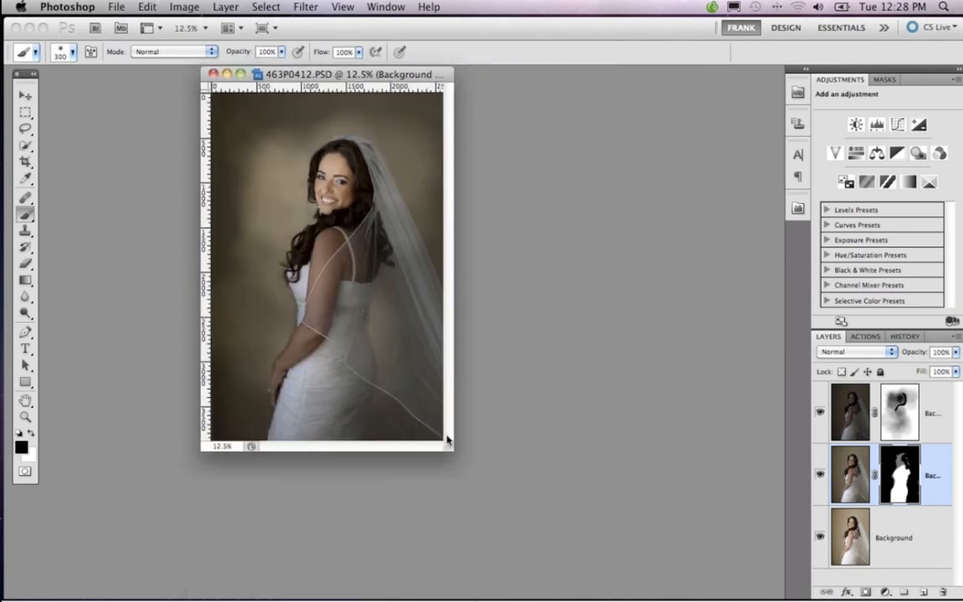
left_click_drag(454, 450, 640, 589)
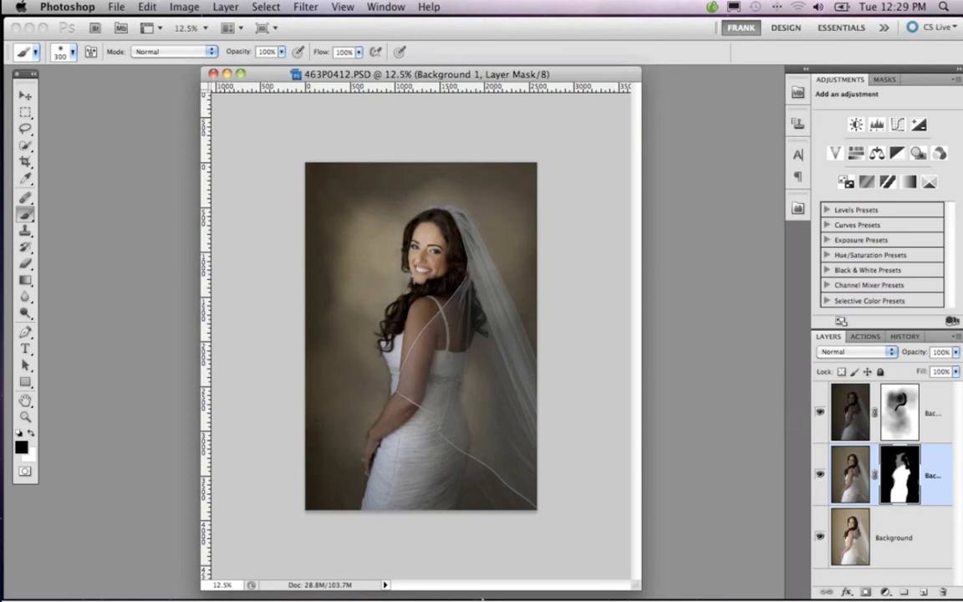
Close 463P0412.PSD and switch back to Lightroom
mouse_move(466, 585)
left_click(214, 73)
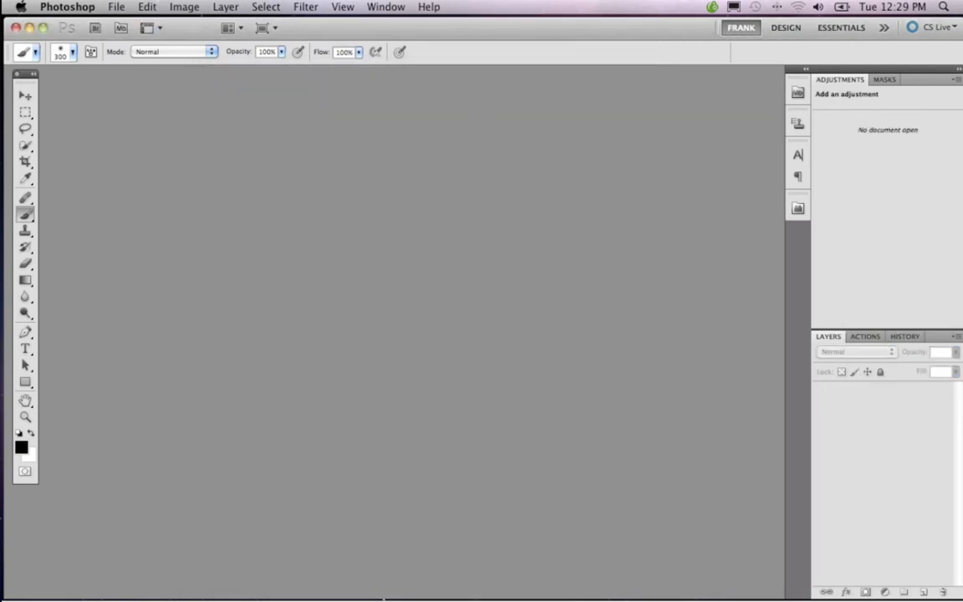
mouse_move(356, 557)
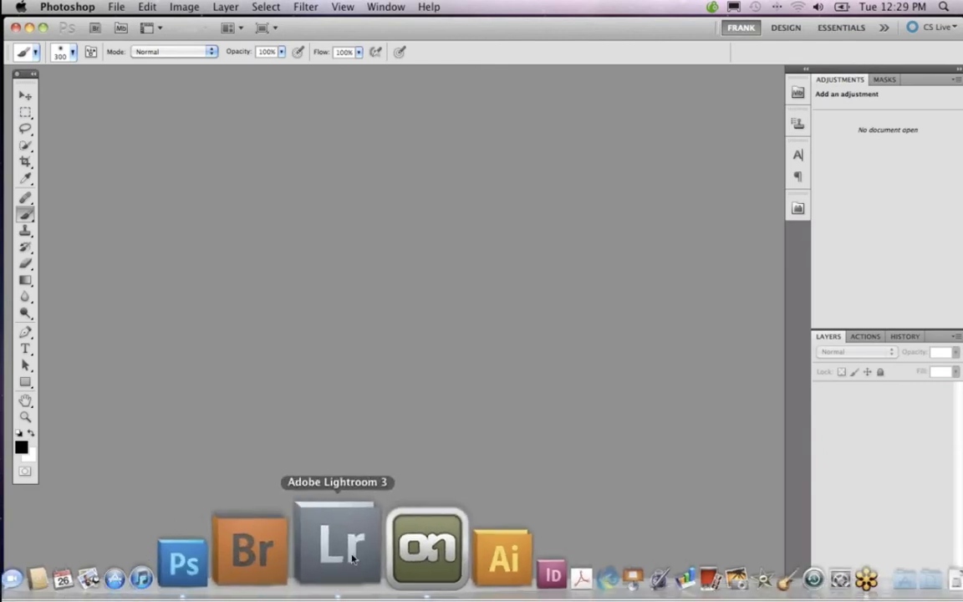
left_click(349, 556)
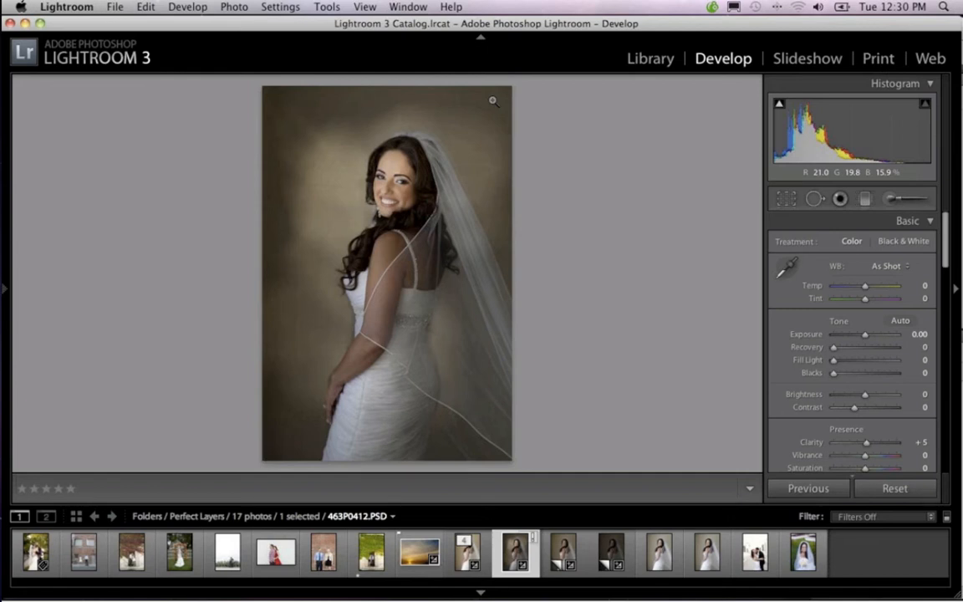
Look through the couple photos and return to the one at the wooden fence under a blown-out sky
left_click(248, 564)
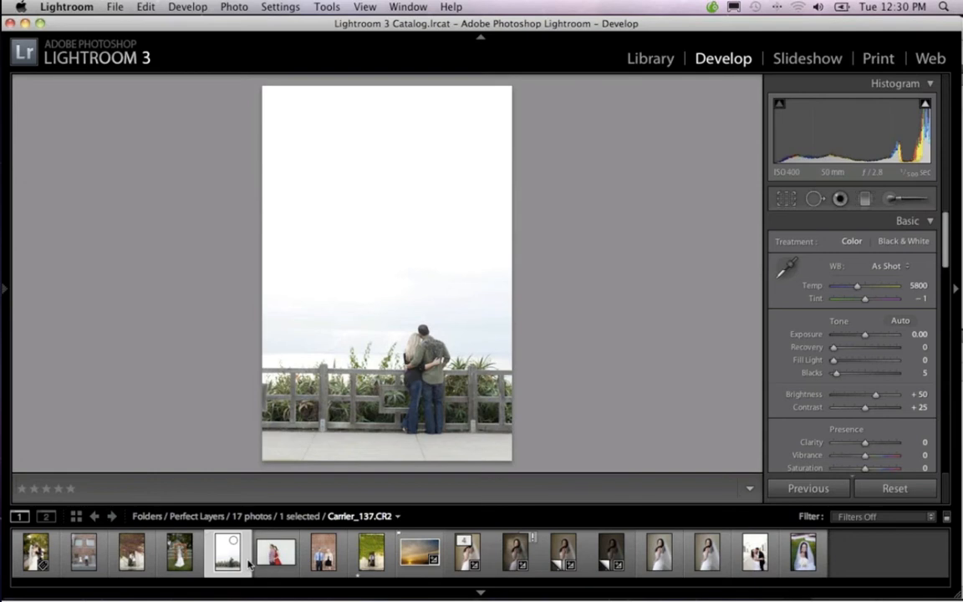
left_click(275, 569)
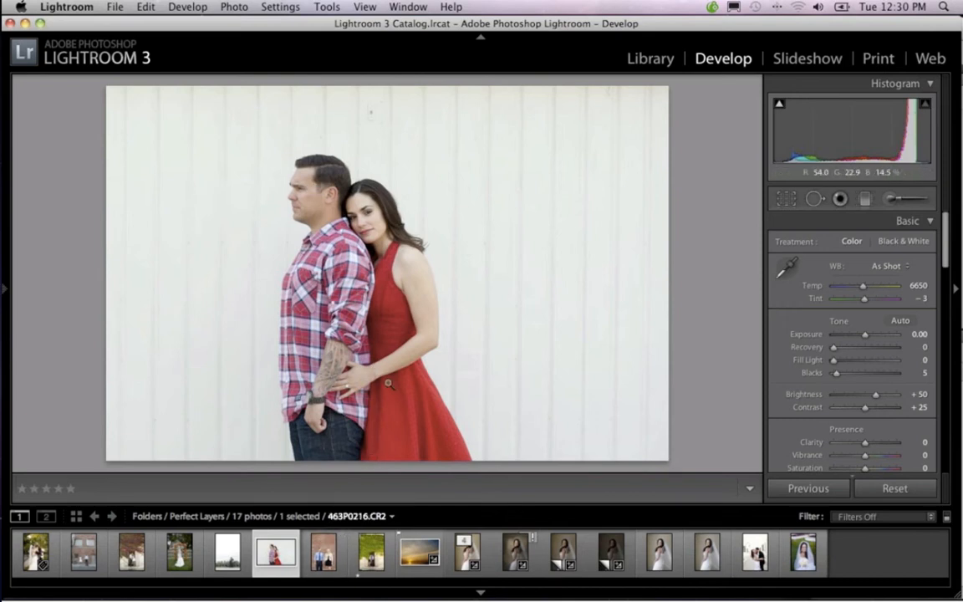
left_click(323, 558)
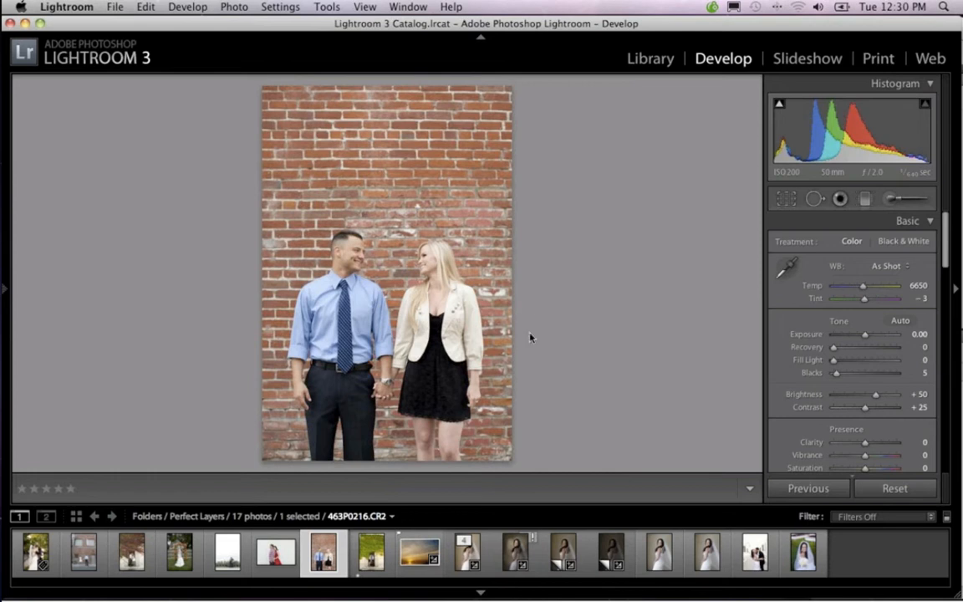
left_click(371, 554)
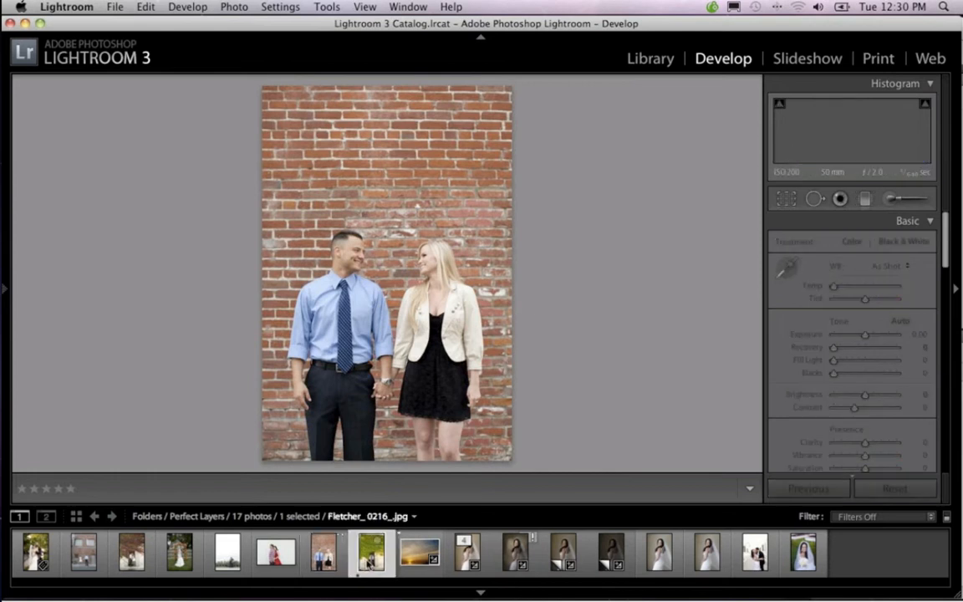
left_click(244, 563)
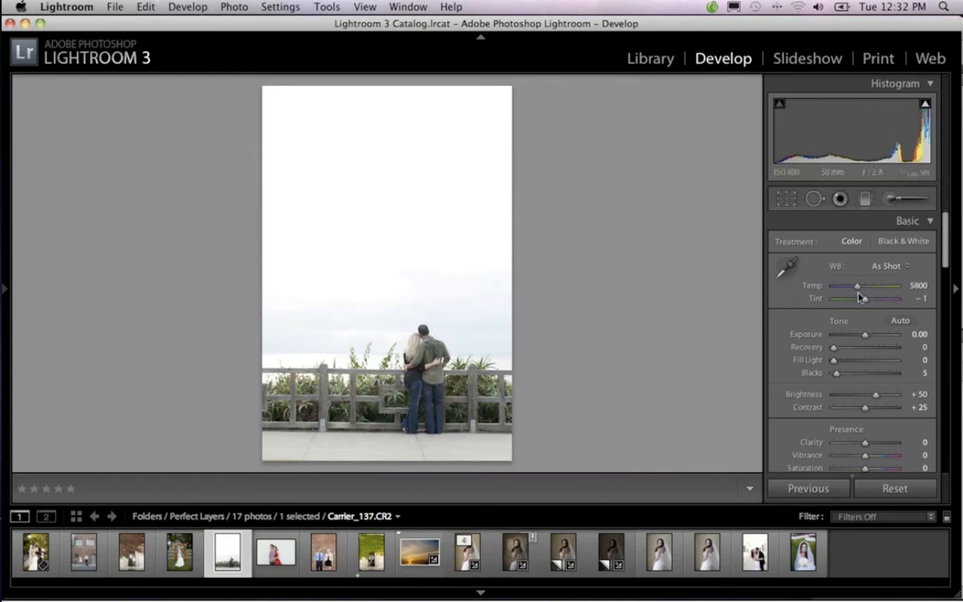
Warm the couple photo's white balance temperature to 6886 and set its exposure to -0.35
scroll(862, 297, "down", 1)
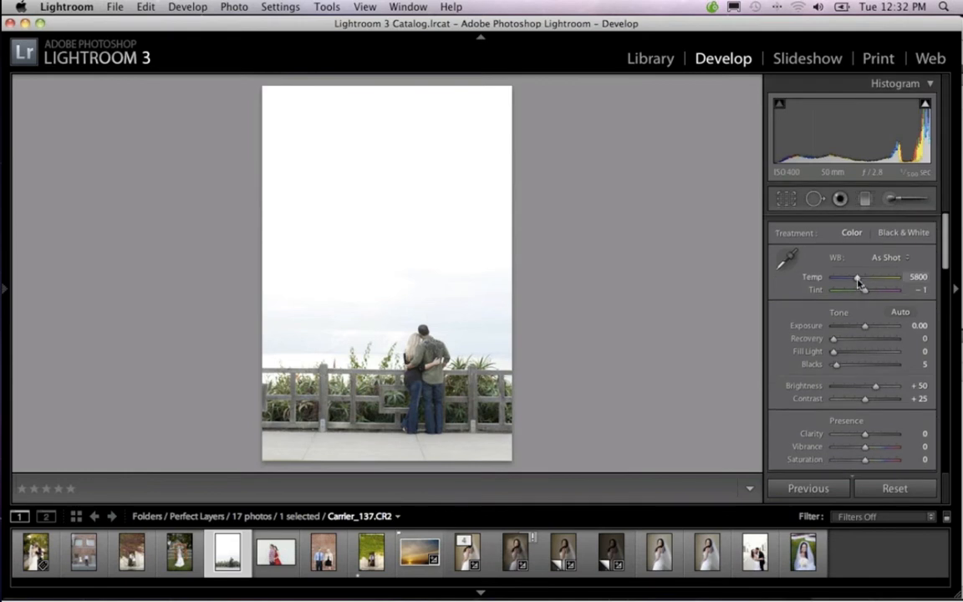
left_click_drag(857, 281, 865, 283)
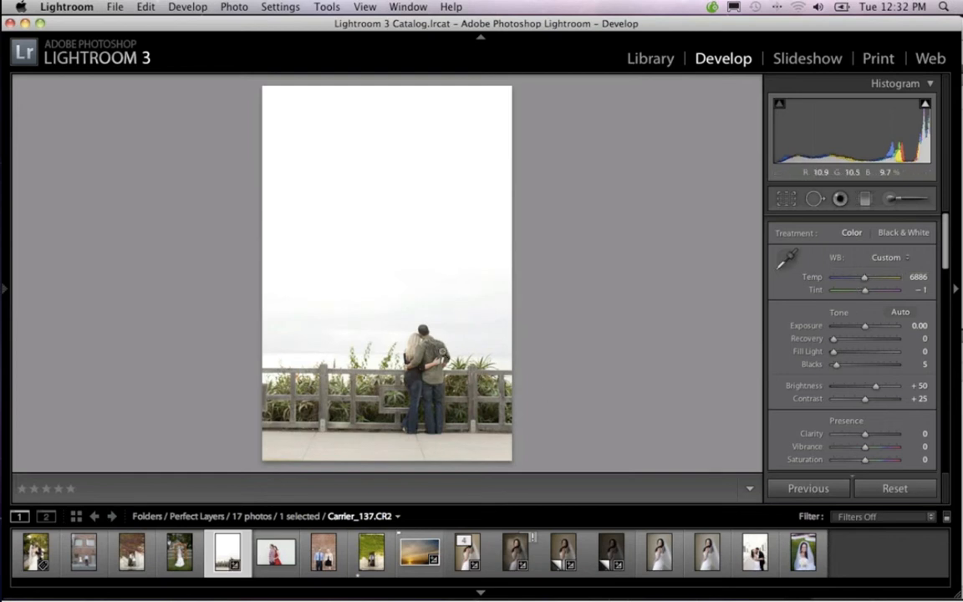
left_click_drag(865, 284, 865, 284)
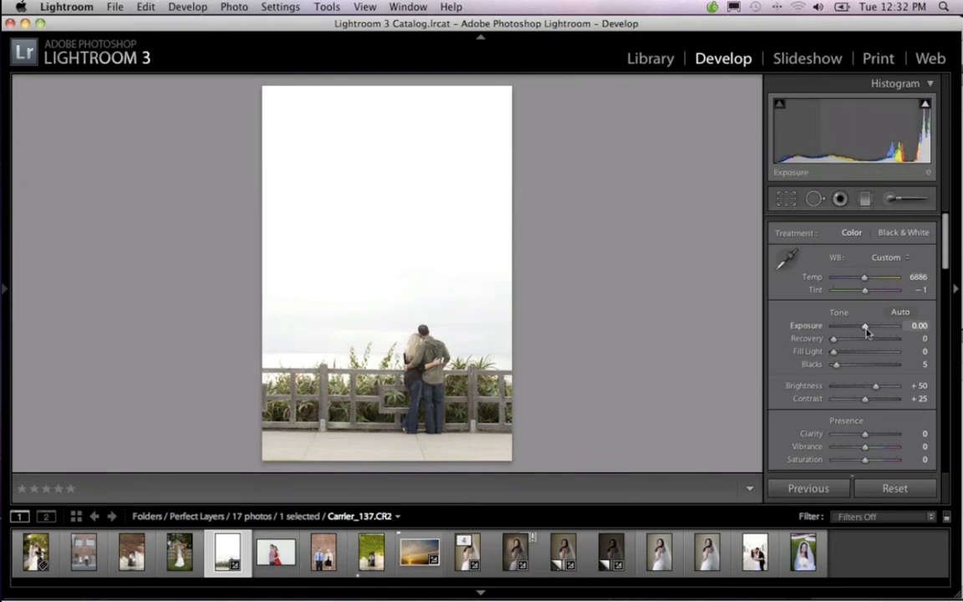
left_click_drag(867, 332, 866, 332)
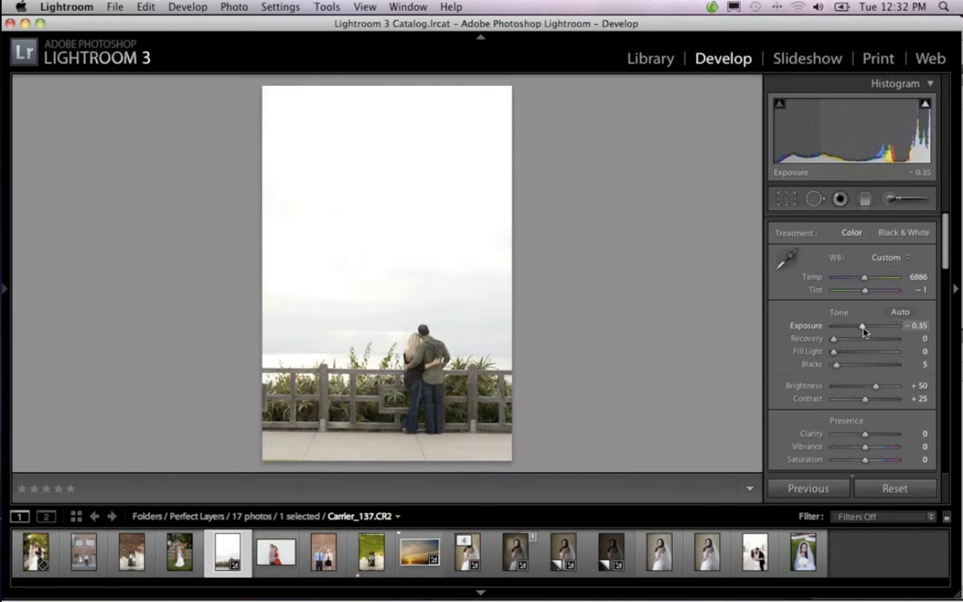
Create a virtual copy of the fence photo and darken the copy's exposure to -2.10
right_click(244, 555)
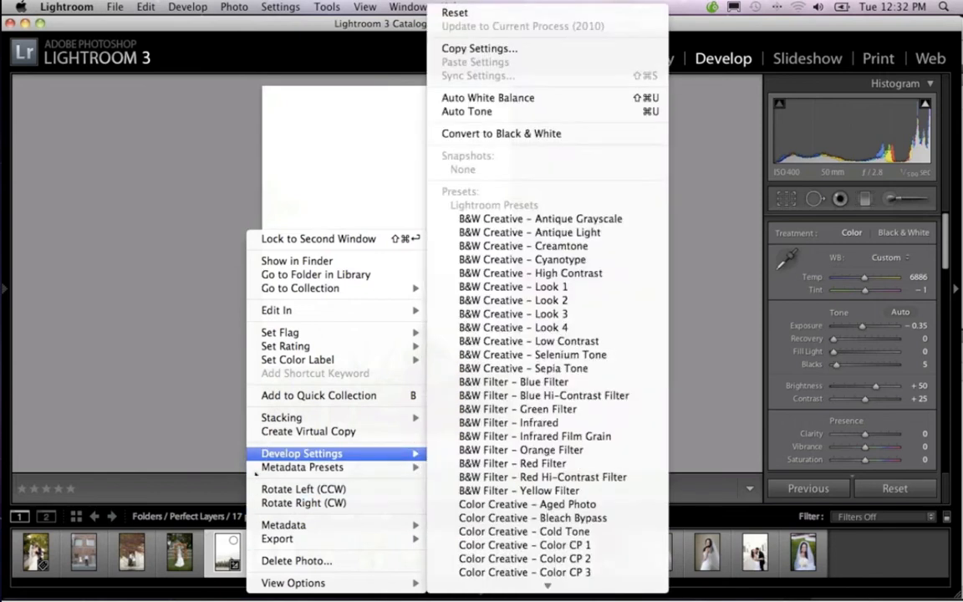
left_click(281, 432)
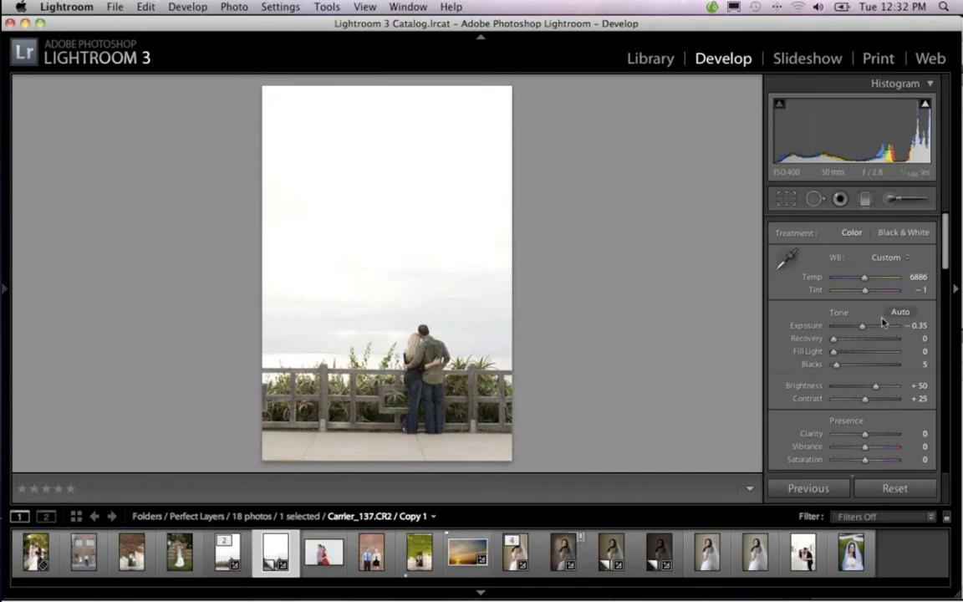
left_click_drag(864, 327, 851, 332)
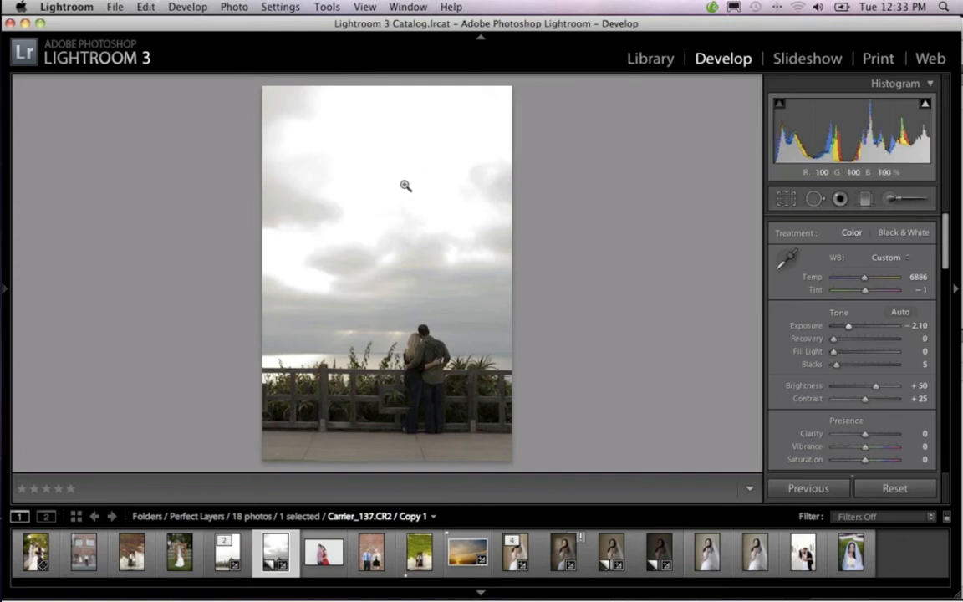
Compare the sunset photo with both fence exposures, and select all three photos together
left_click(466, 538)
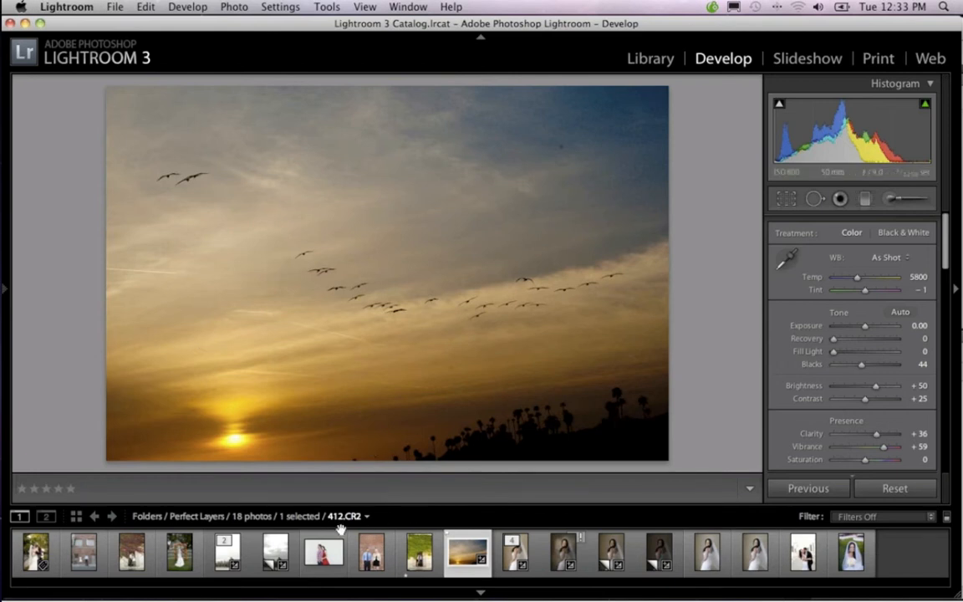
left_click(236, 551)
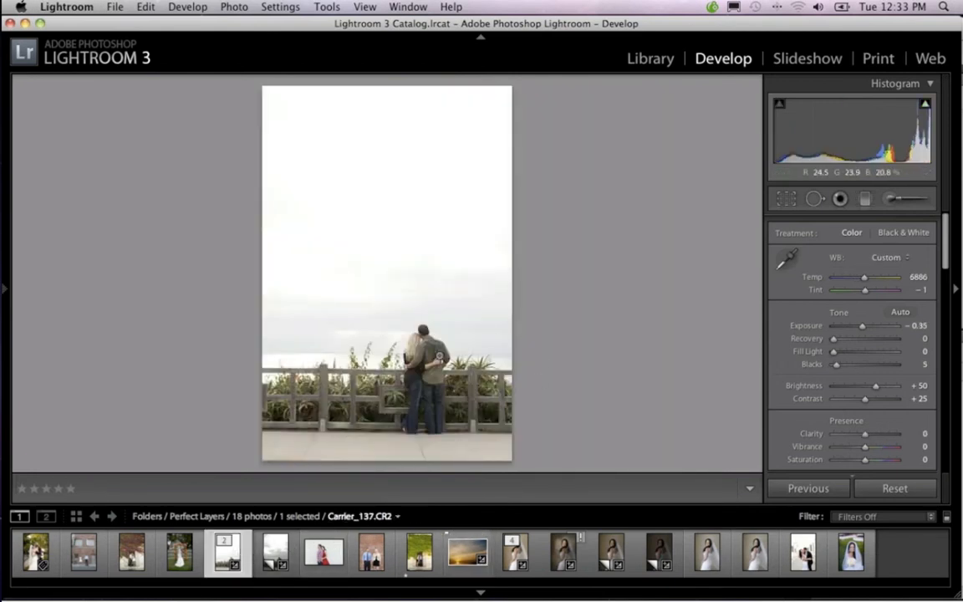
left_click(276, 552)
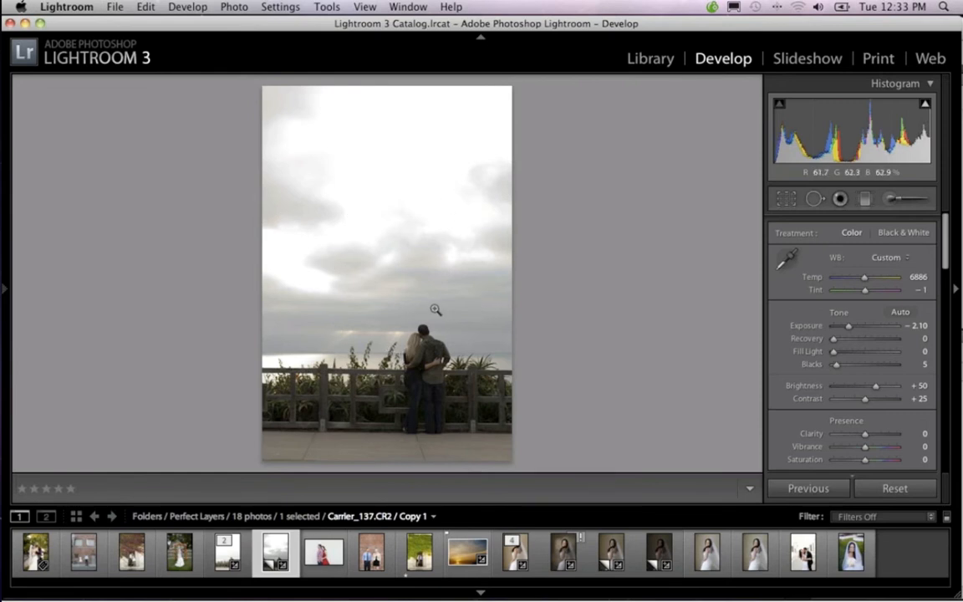
left_click(461, 539)
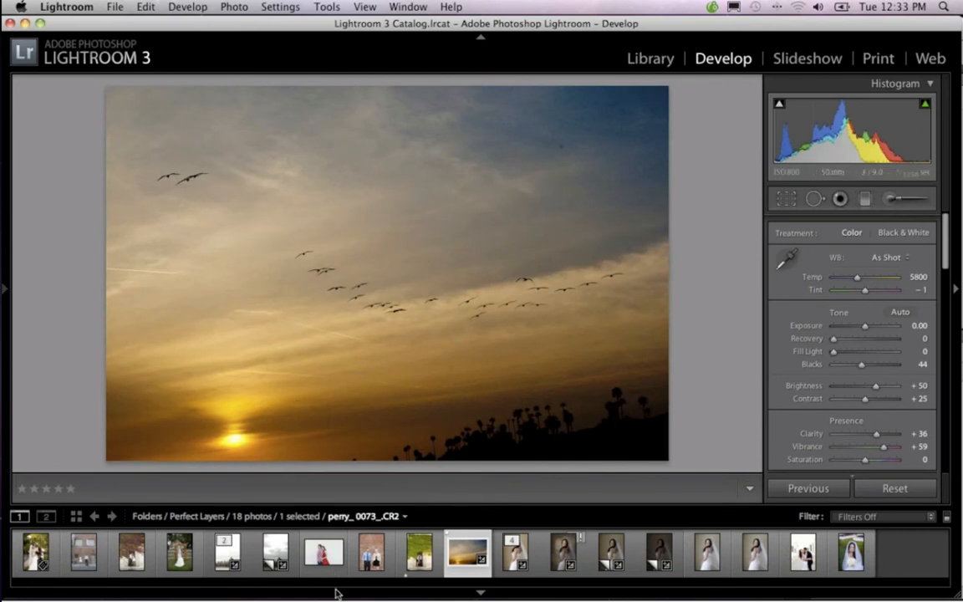
left_click(238, 553)
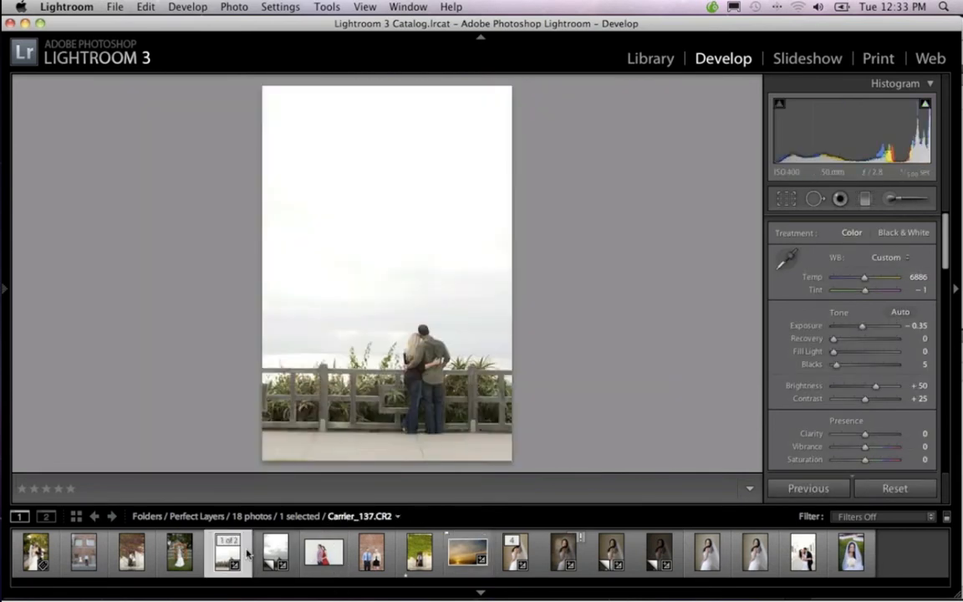
key("super+apostrophe")
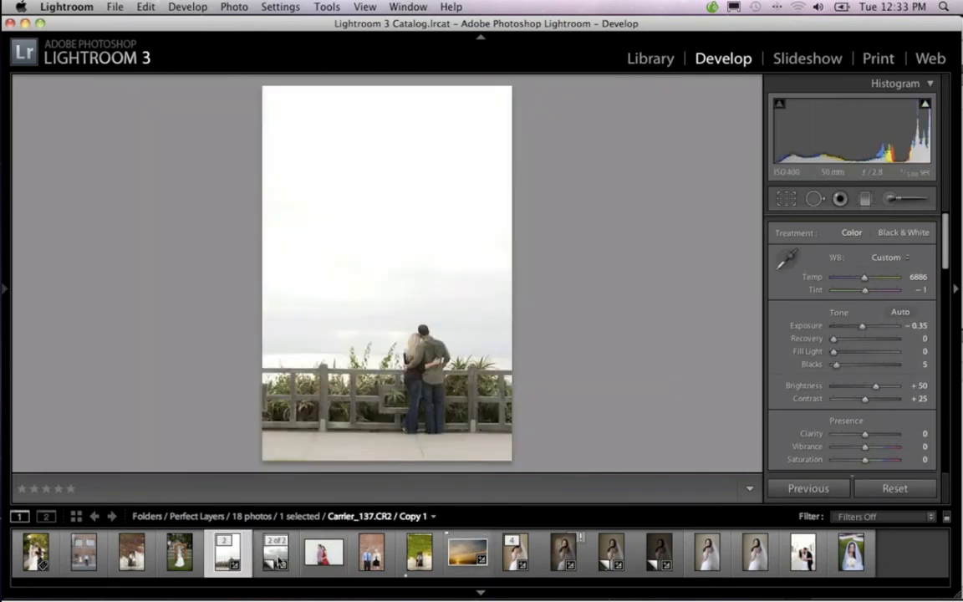
left_click(279, 555, "super")
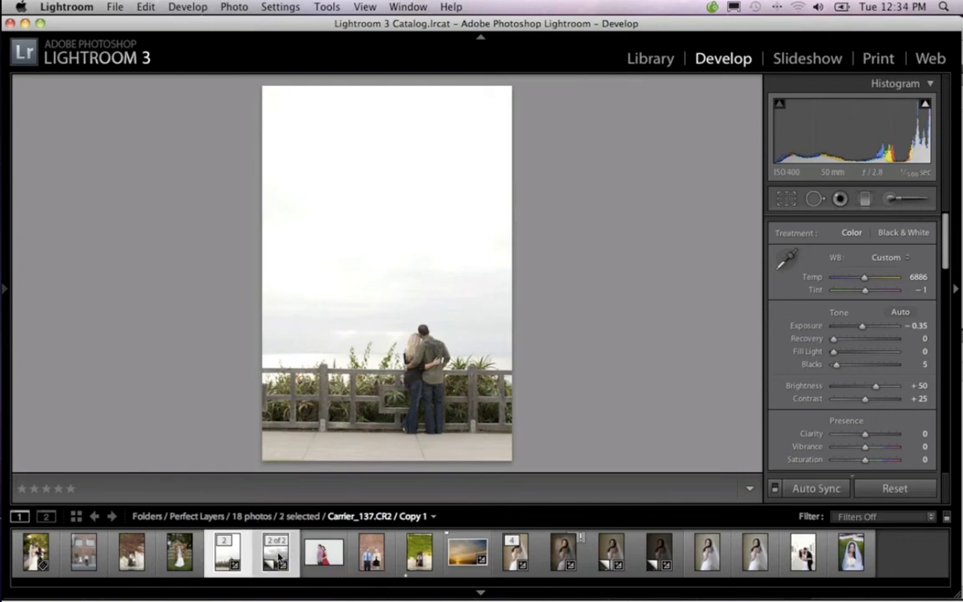
left_click(458, 557, "super")
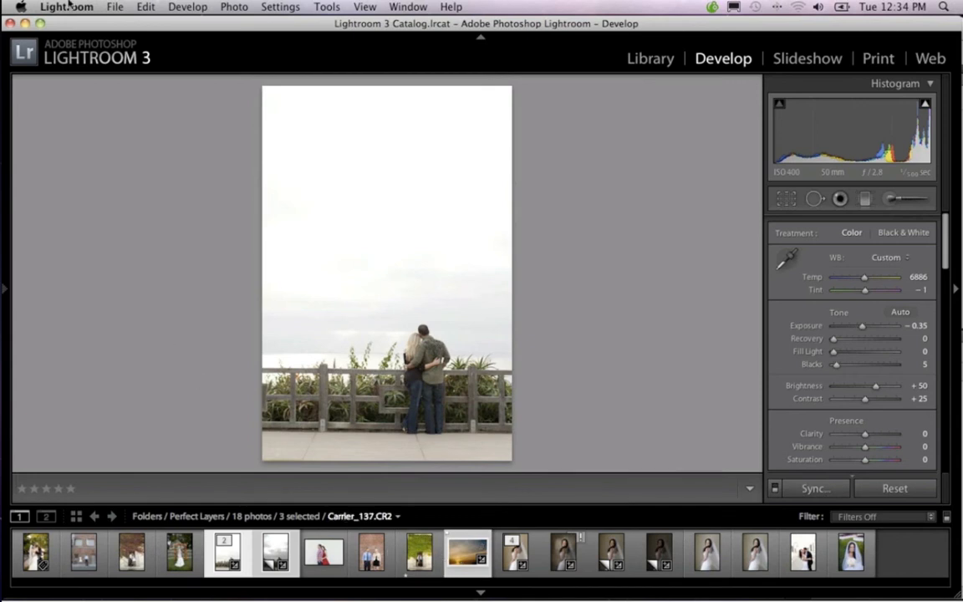
Send the three selected photos to Perfect Layers as a layered file and switch to that application
left_click(113, 6)
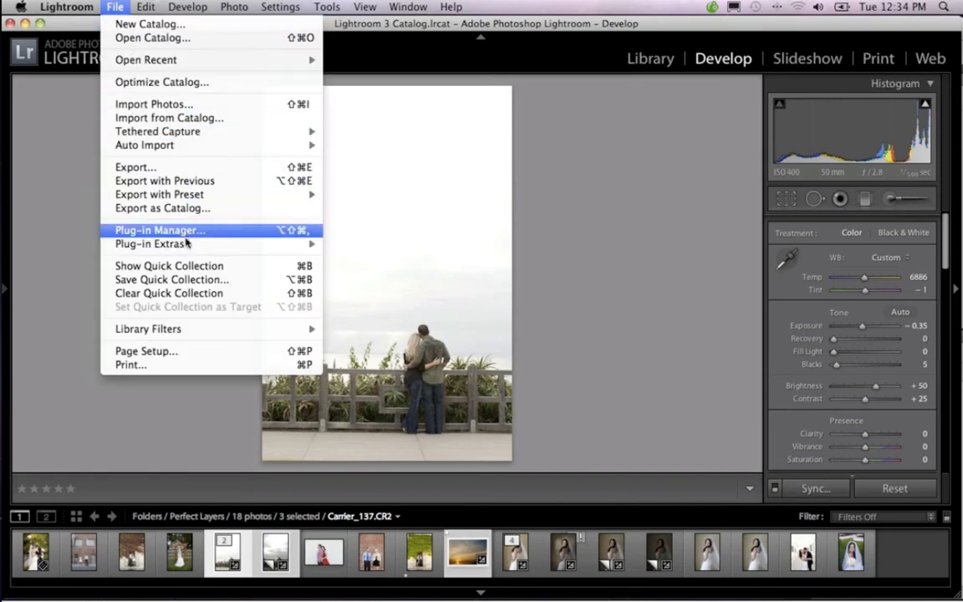
mouse_move(187, 244)
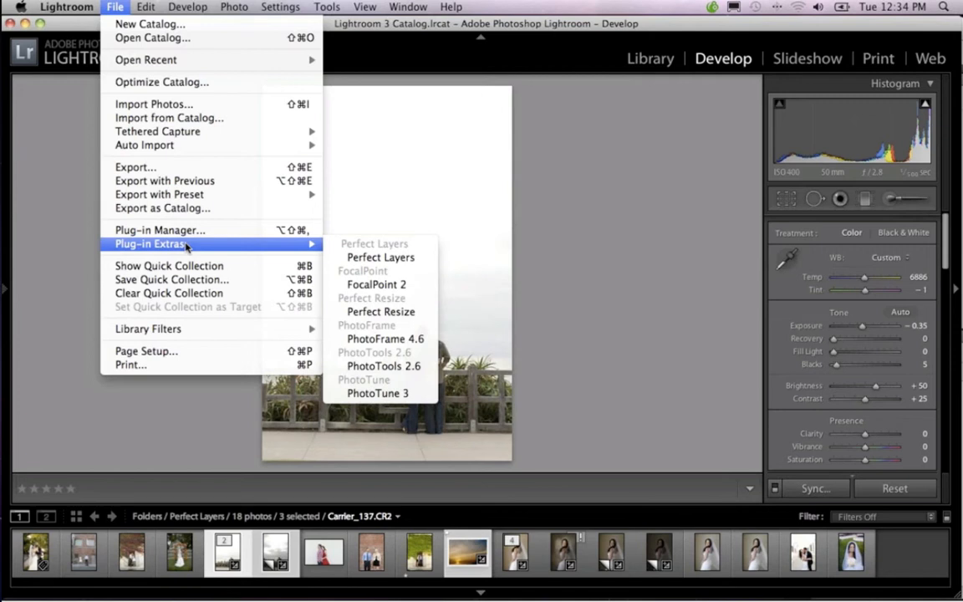
left_click(366, 258)
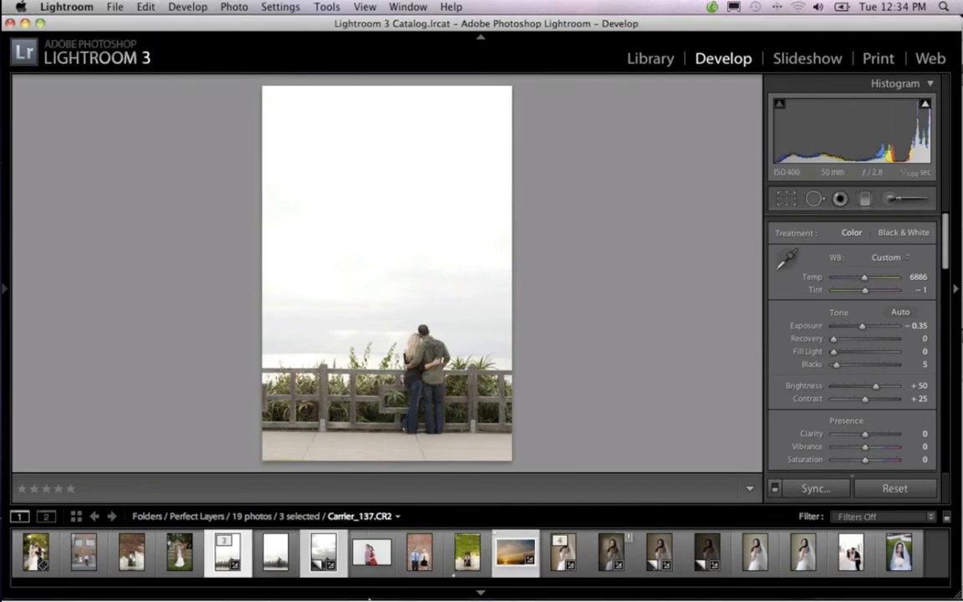
mouse_move(361, 594)
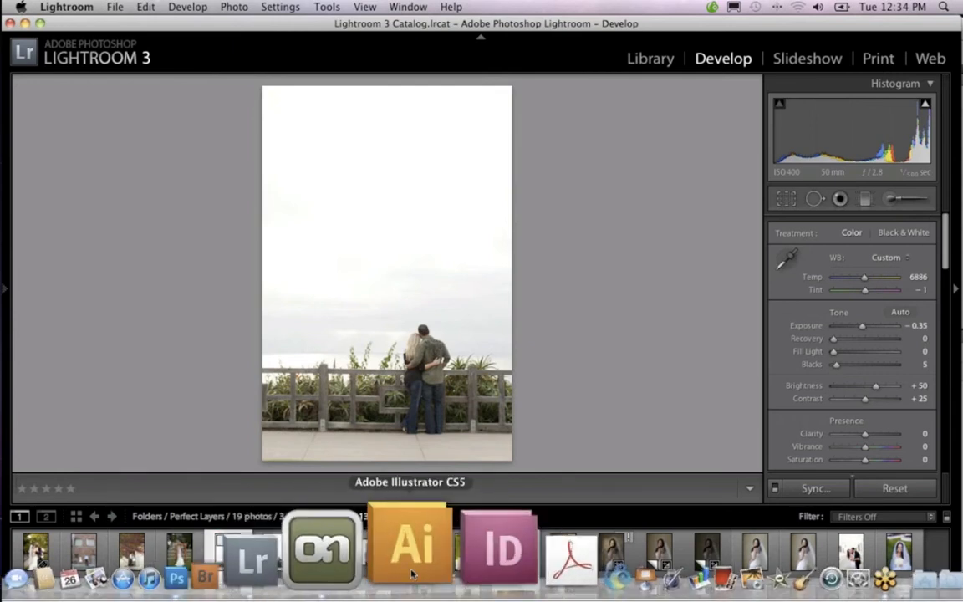
left_click(391, 570)
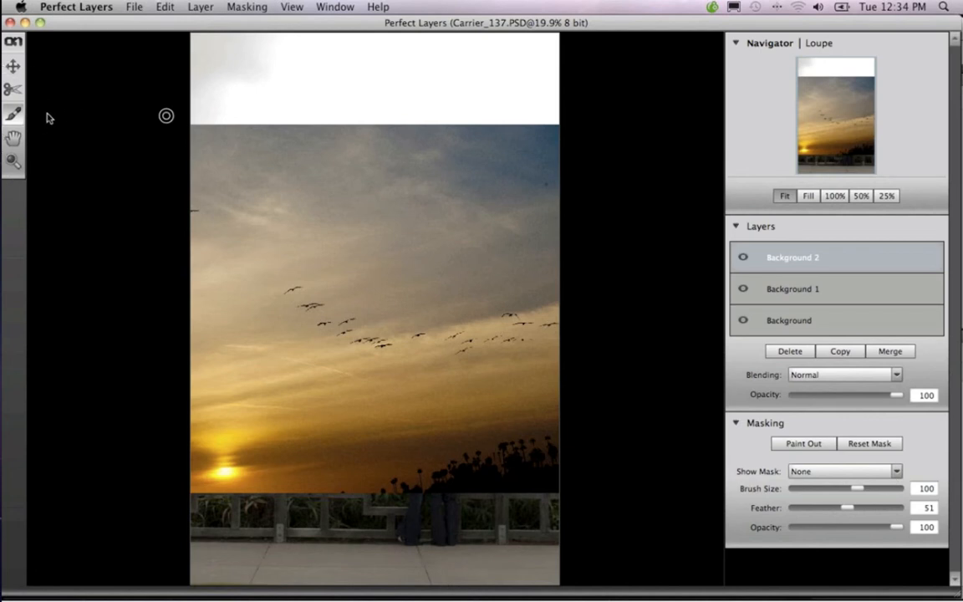
Move the sunset layer up over the blown-out sky and enlarge it slightly to cover the upper part of the canvas
left_click(12, 67)
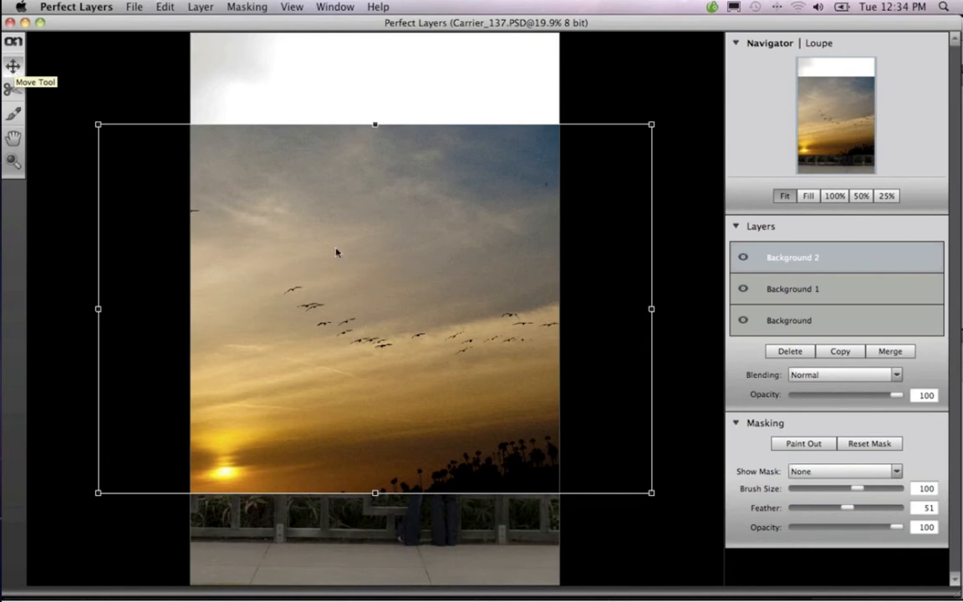
left_click_drag(366, 251, 312, 168)
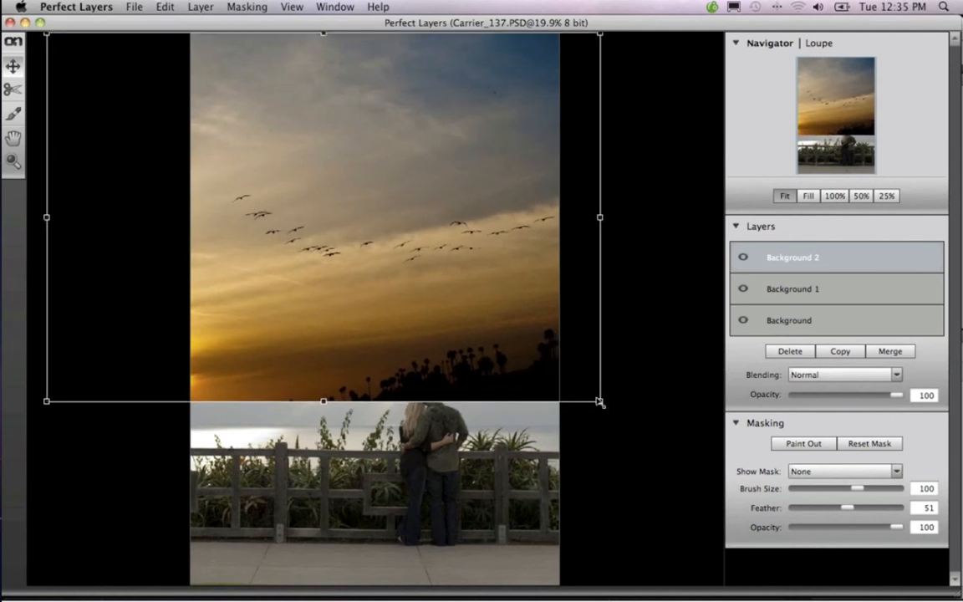
left_click_drag(598, 402, 621, 420)
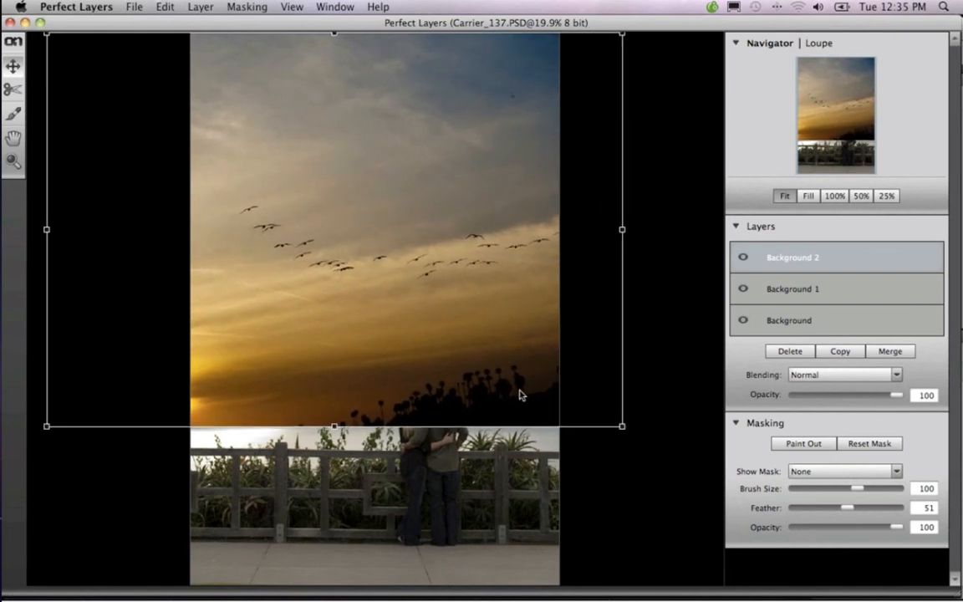
left_click_drag(524, 394, 505, 393)
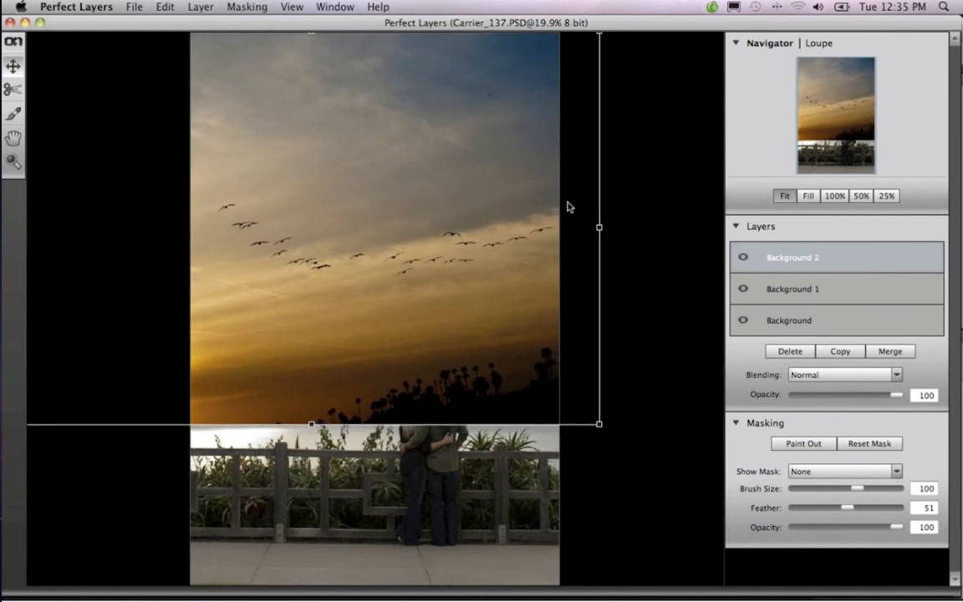
Stretch the sunset layer's upper edge beyond the canvas and nudge the layer slightly down
key("super+minus")
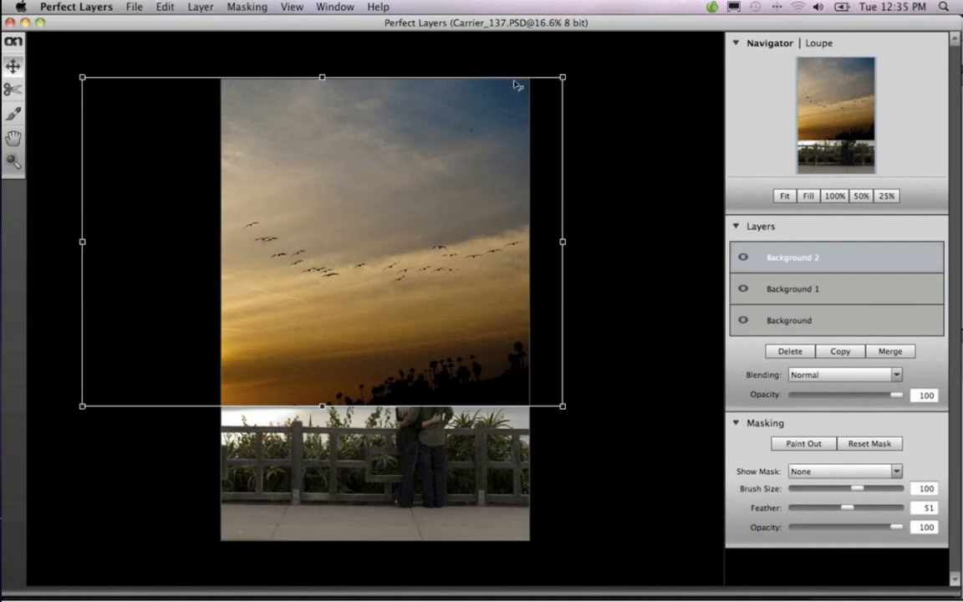
left_click_drag(328, 95, 323, 56)
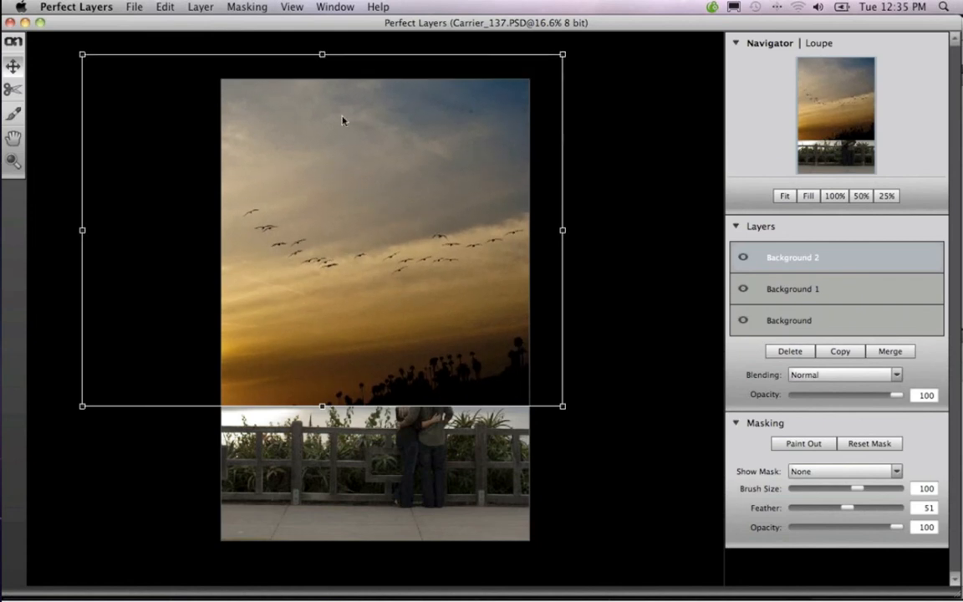
left_click_drag(343, 119, 343, 127)
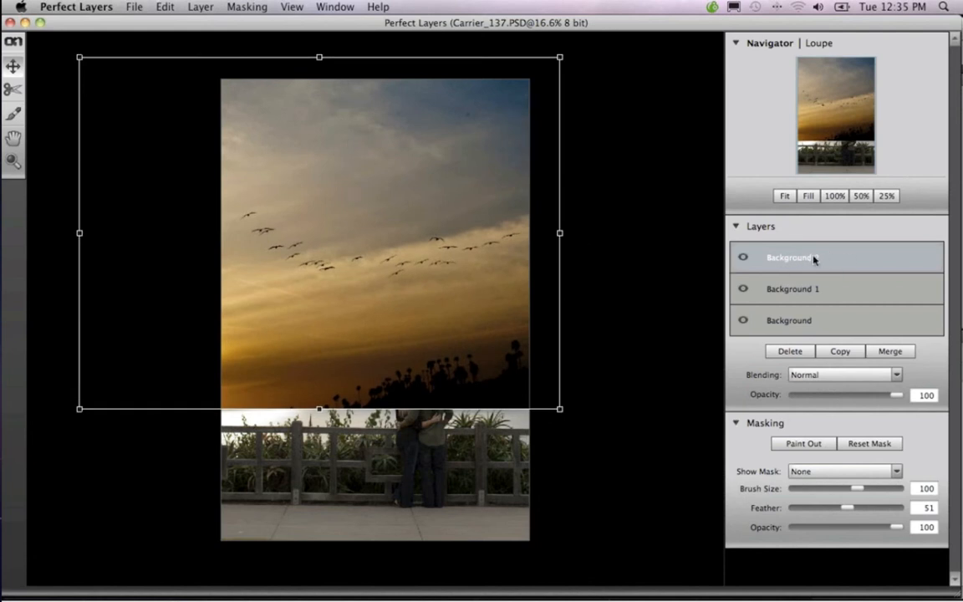
Switch to the masking brush, toggle the Background 2 layer's visibility to identify it, and rename it SKY
left_click(15, 115)
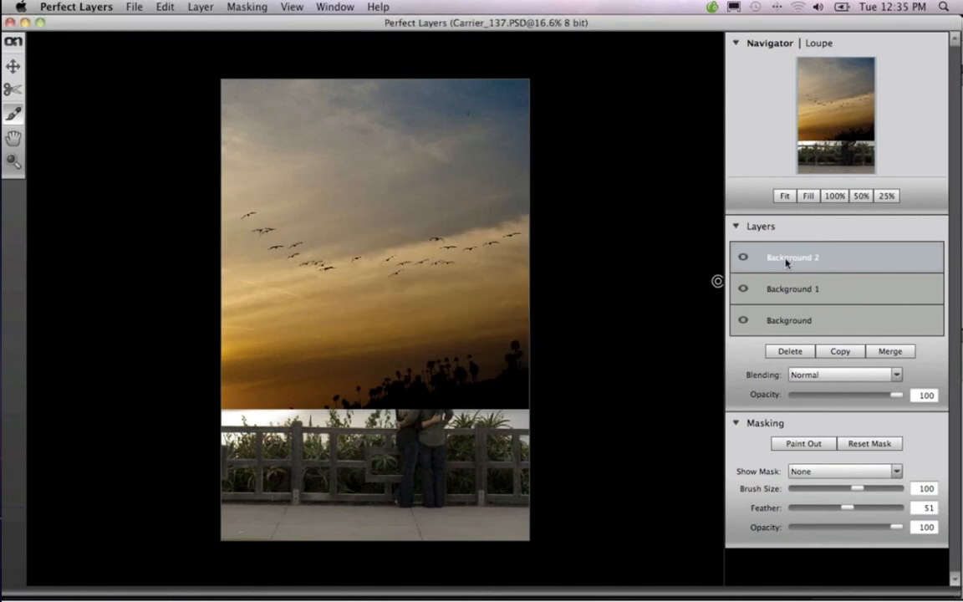
left_click(743, 258)
left_click(742, 260)
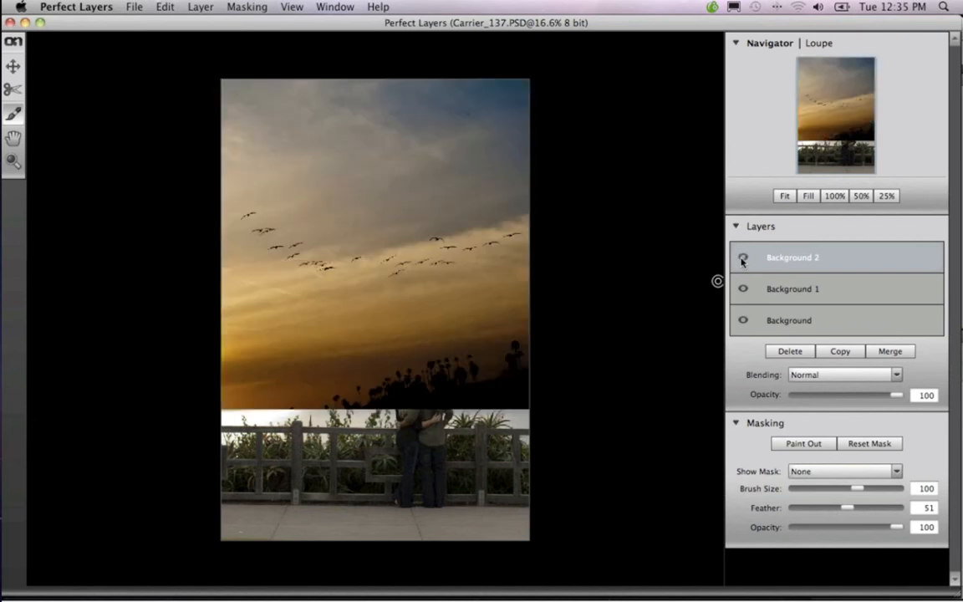
double_click(787, 261)
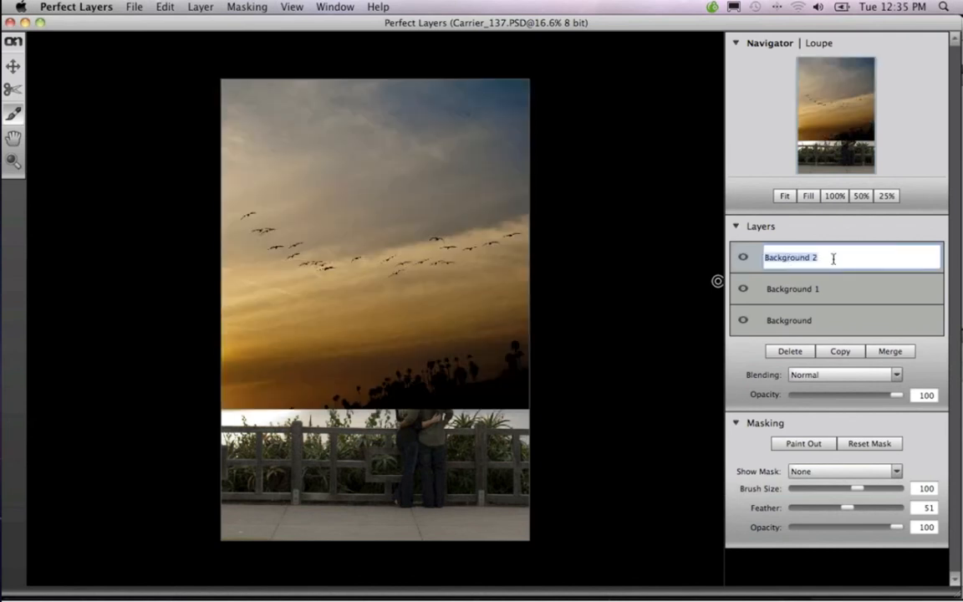
type("SKY")
key("Return")
Hide the SKY layer and rename the Background 1 layer to Dark Sky
left_click(743, 258)
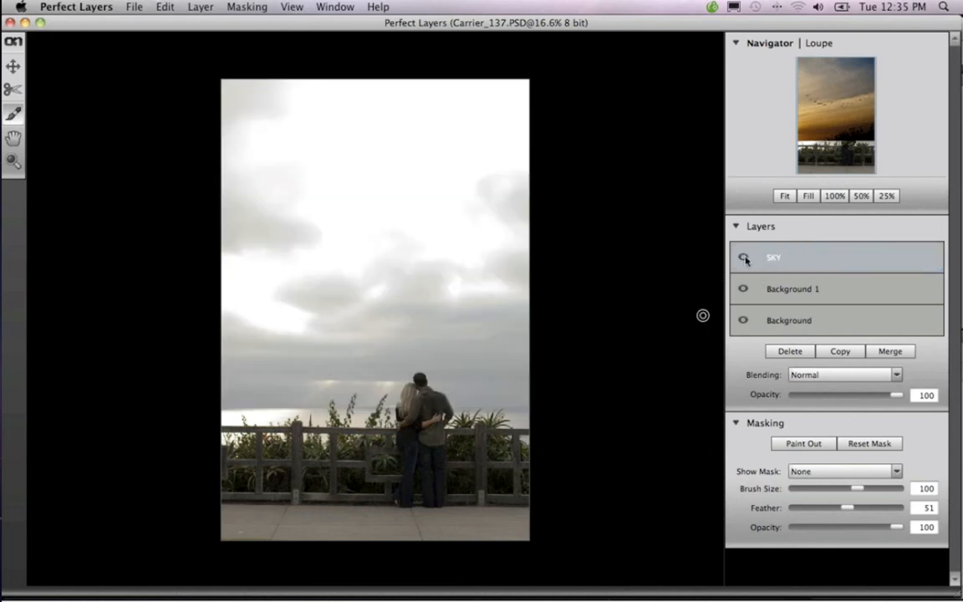
left_click(744, 289)
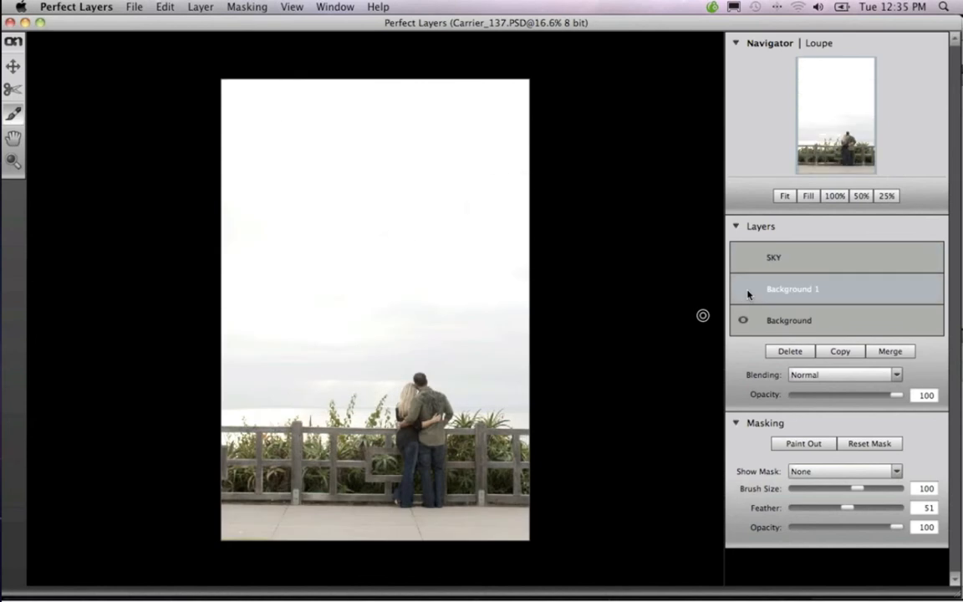
left_click(744, 291)
double_click(780, 291)
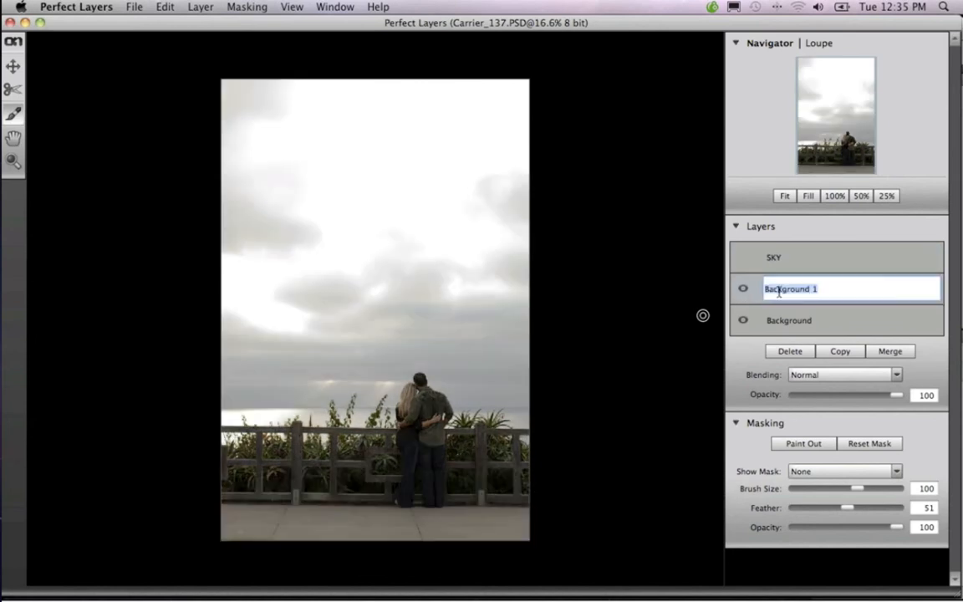
type("Dark Sky")
left_click(782, 325)
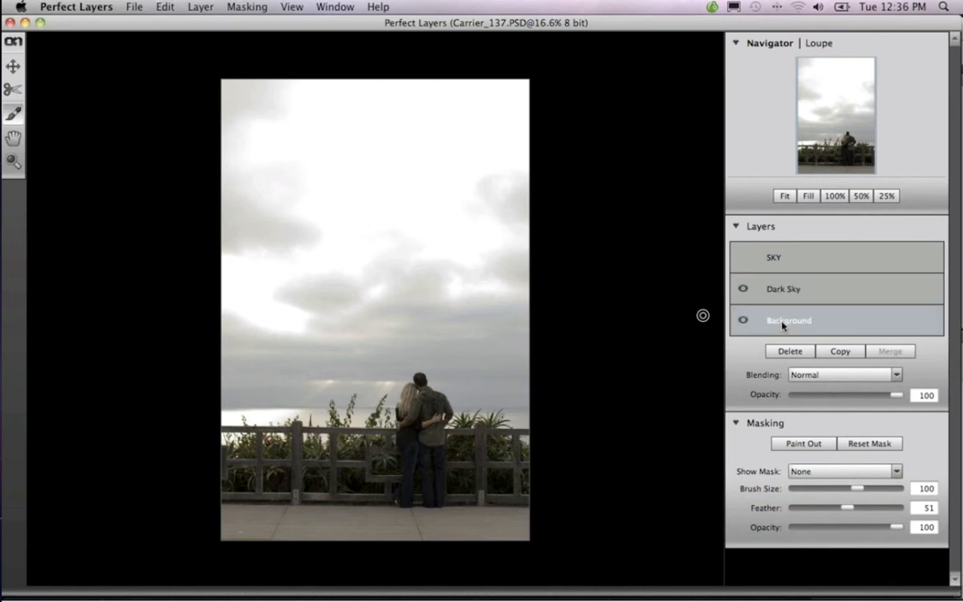
Hide the Dark Sky layer and rename the Background layer to Master
left_click(744, 290)
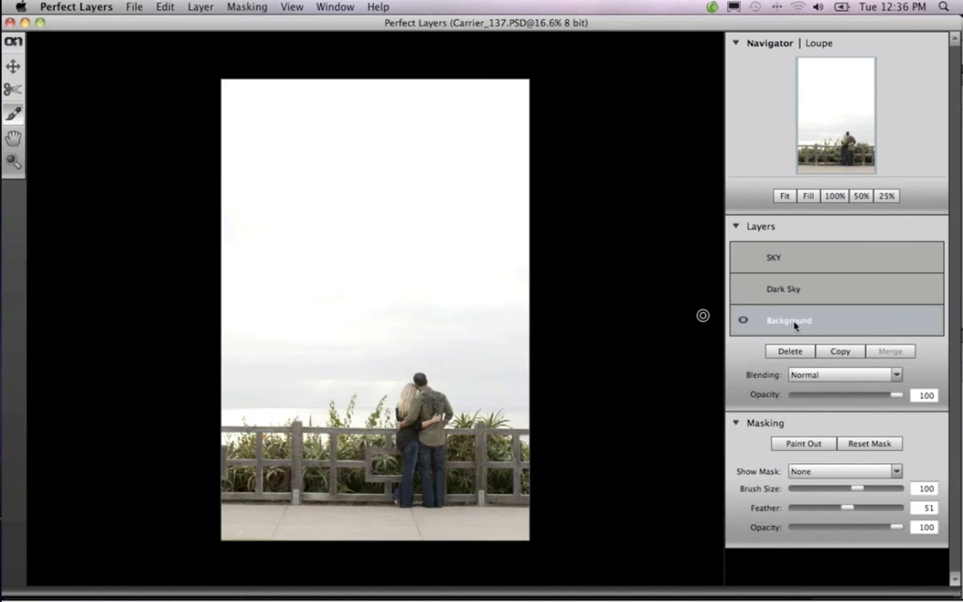
double_click(788, 322)
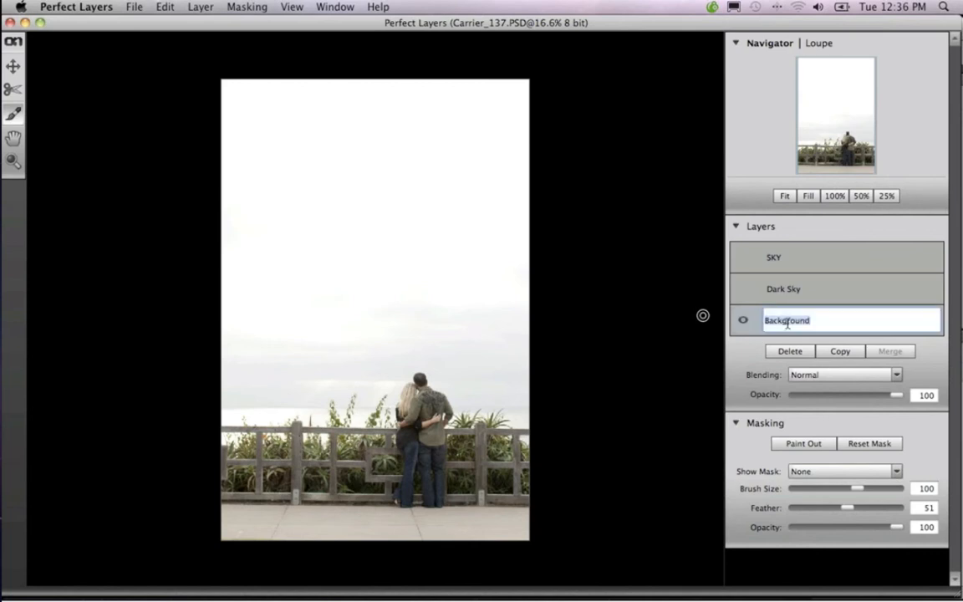
type("Original")
left_click(782, 322)
type("i")
Turn the Dark Sky and SKY layers visible again above the Master layer
left_click(748, 292)
left_click(744, 291)
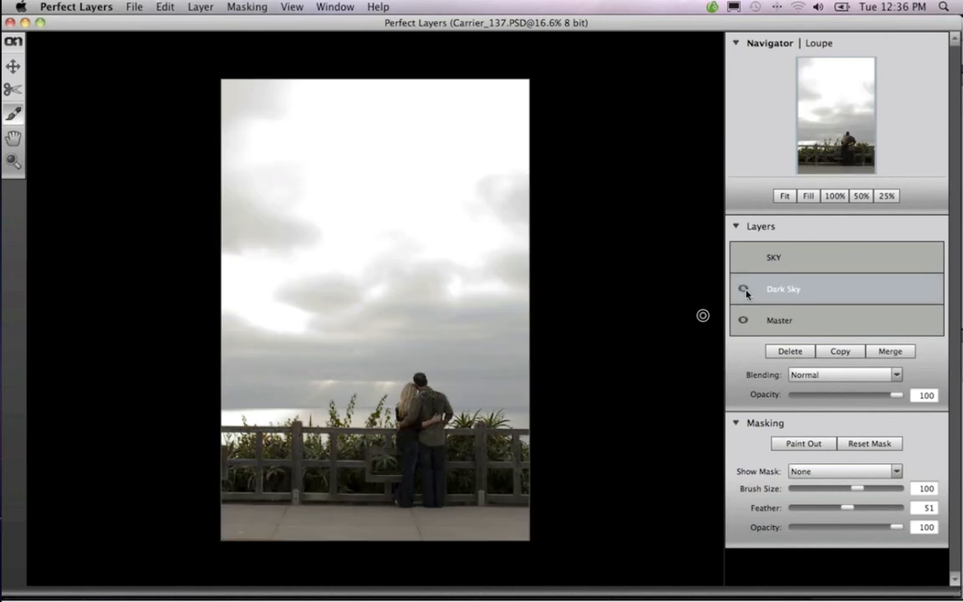
left_click(744, 258)
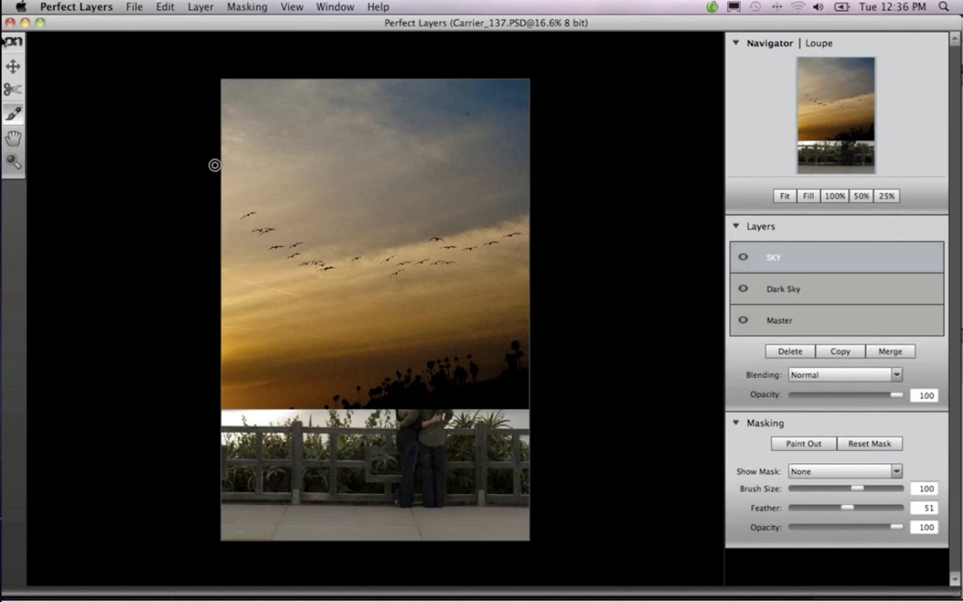
left_click(13, 67)
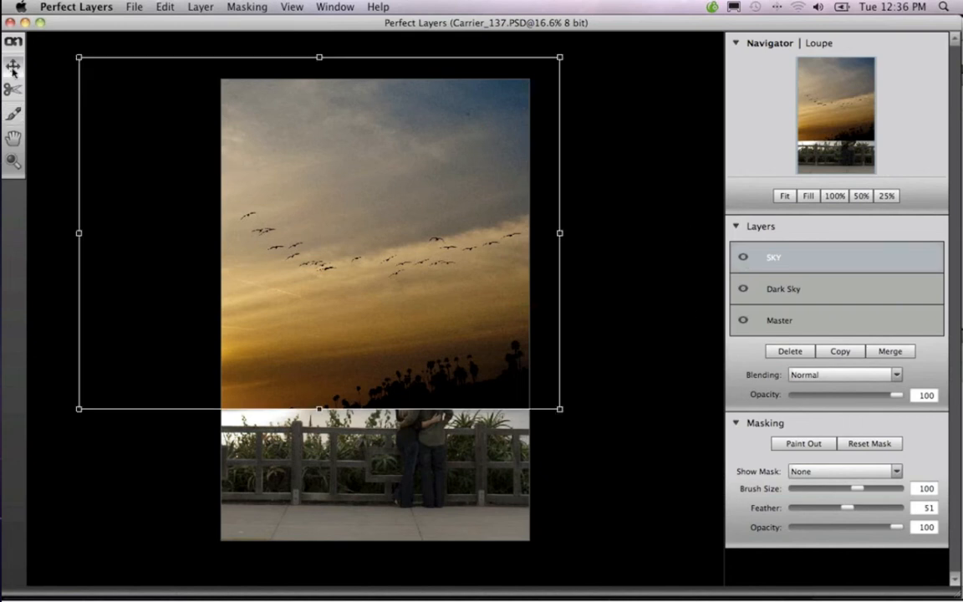
left_click(16, 115)
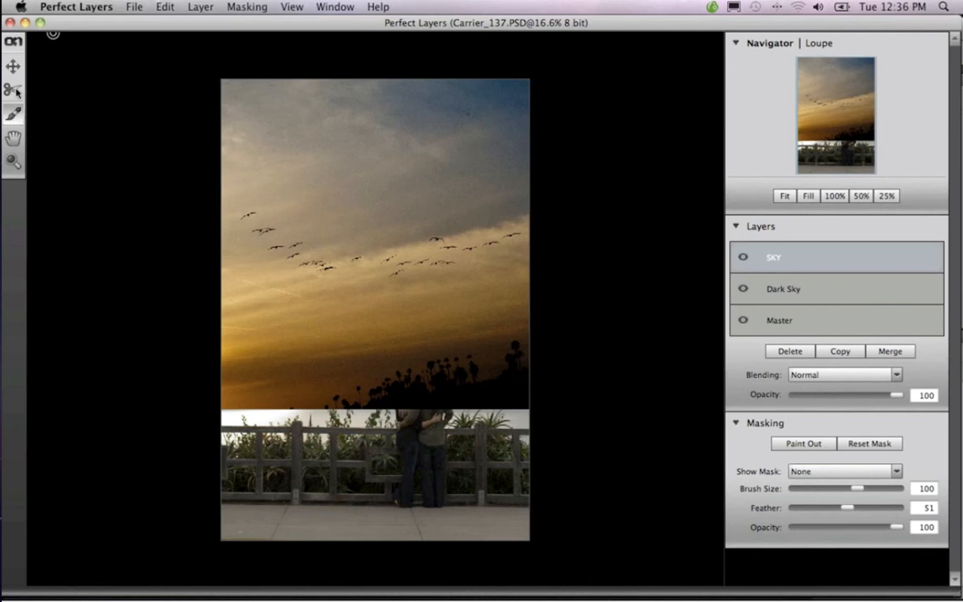
left_click(17, 92)
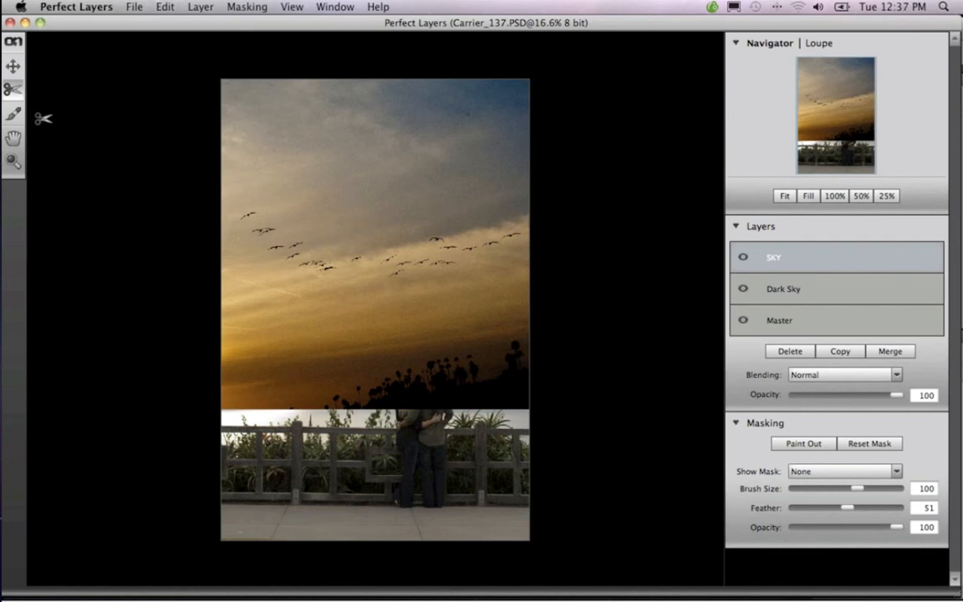
left_click(14, 115)
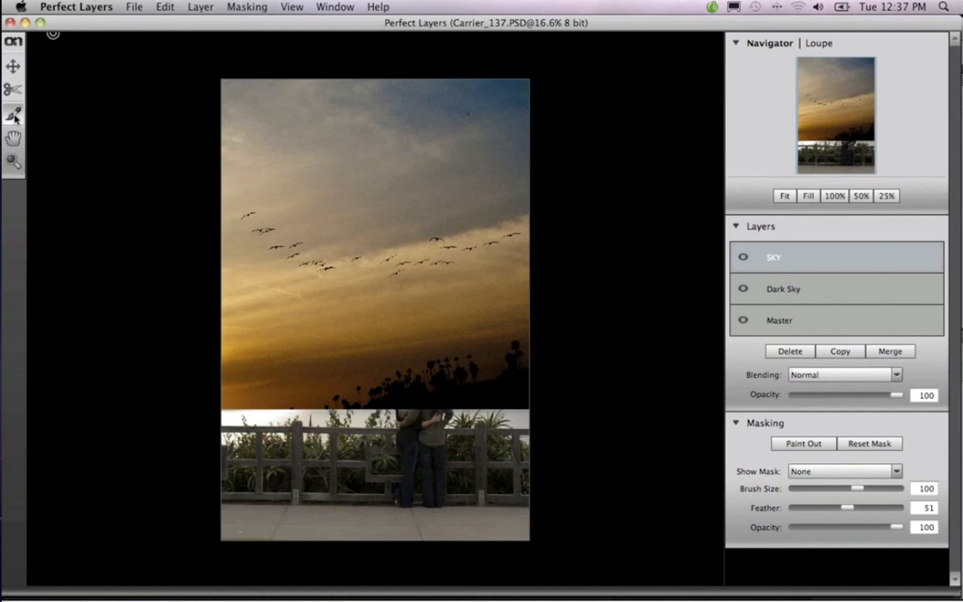
left_click(13, 136)
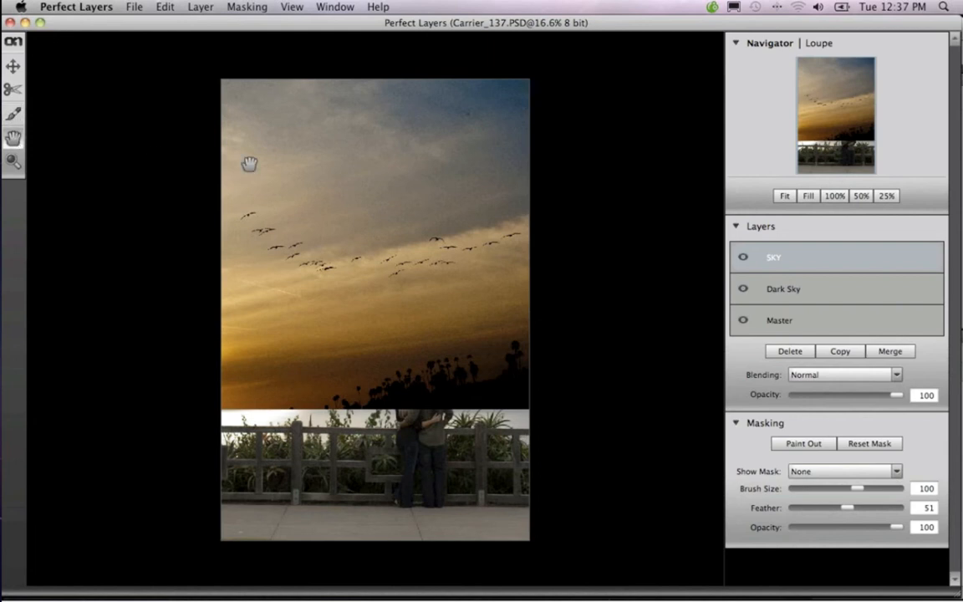
mouse_move(289, 192)
left_mouse_down()
mouse_move(308, 189)
mouse_move(307, 154)
mouse_move(328, 148)
mouse_move(362, 203)
mouse_move(296, 150)
mouse_move(350, 163)
mouse_move(337, 151)
left_mouse_up()
left_click(15, 115)
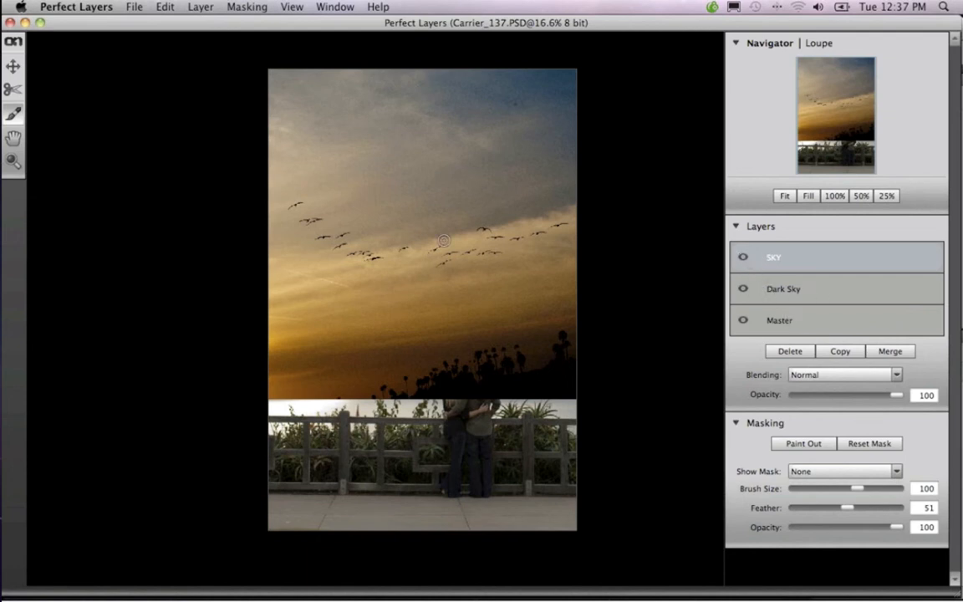
Move the Dark Sky layer above the SKY layer and paint out a band across its sky with a size 400 masking brush
left_click(814, 280)
left_click_drag(815, 284, 816, 247)
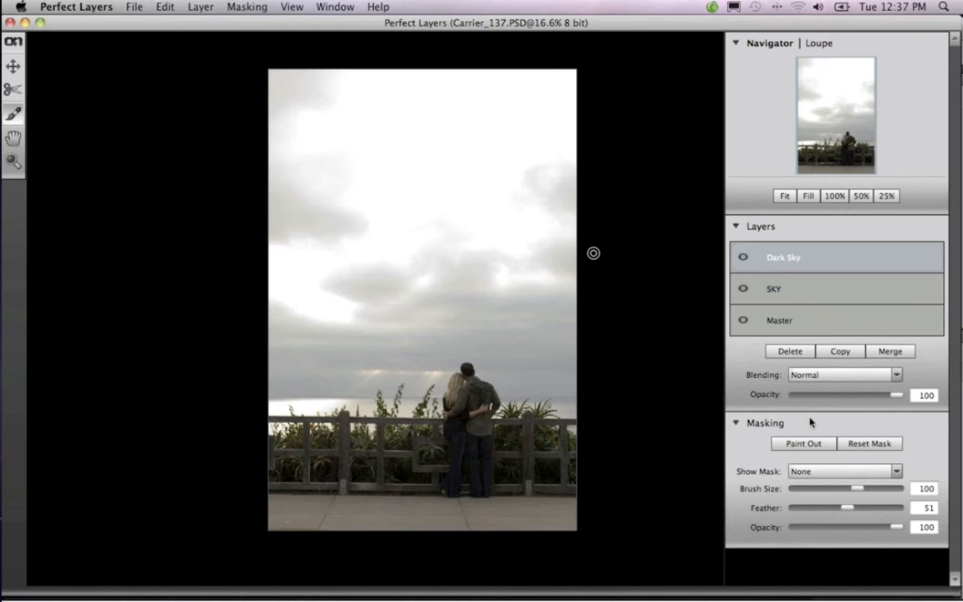
left_click(807, 444)
key("bracketright")
key("bracketright")
key("bracketright")
key("bracketright")
key("bracketright")
key("bracketright")
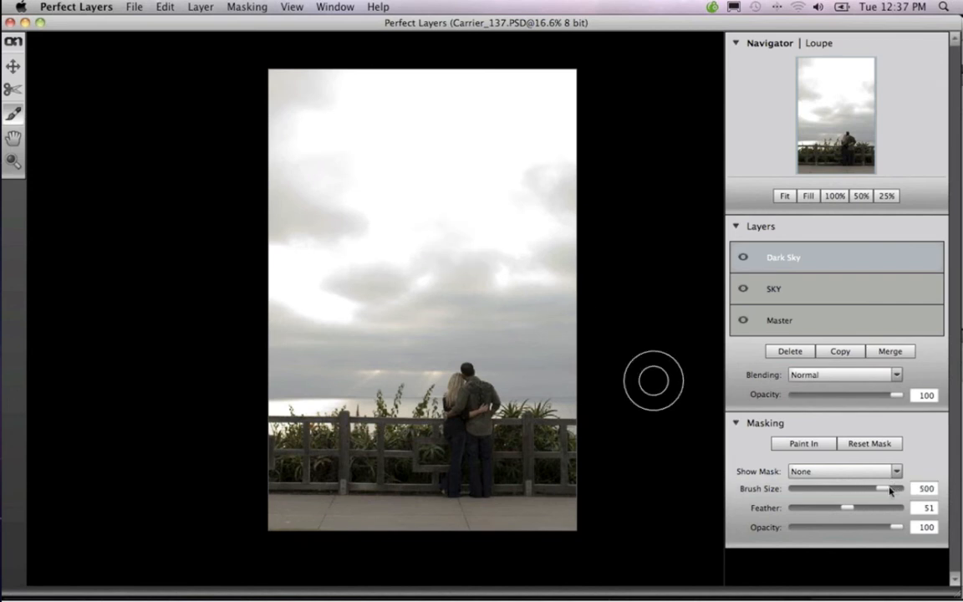
mouse_move(890, 488)
left_mouse_down()
mouse_move(865, 489)
mouse_move(889, 489)
mouse_move(876, 490)
left_mouse_up()
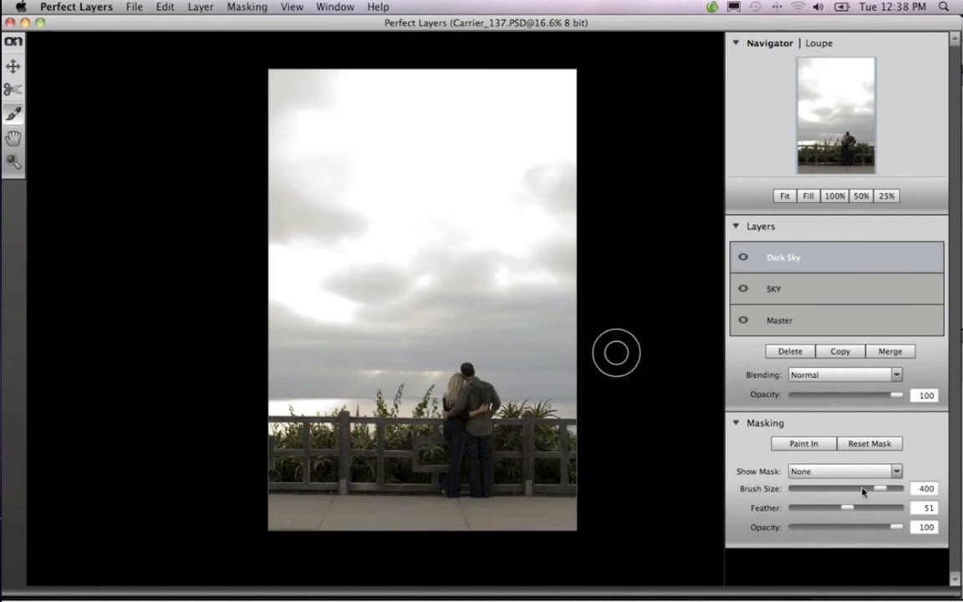
left_click(815, 445)
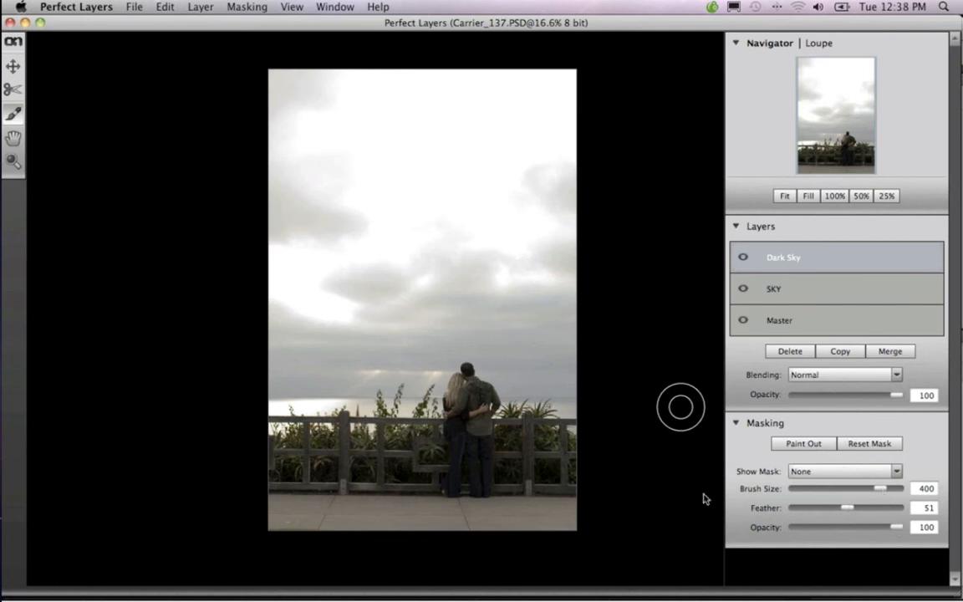
mouse_move(372, 219)
left_mouse_down()
mouse_move(409, 229)
mouse_move(344, 243)
mouse_move(387, 253)
mouse_move(316, 224)
mouse_move(343, 254)
mouse_move(442, 251)
mouse_move(430, 257)
mouse_move(501, 253)
mouse_move(551, 232)
mouse_move(424, 258)
mouse_move(304, 217)
mouse_move(314, 205)
mouse_move(538, 243)
mouse_move(486, 222)
mouse_move(497, 230)
mouse_move(393, 269)
mouse_move(304, 204)
mouse_move(293, 209)
mouse_move(555, 215)
mouse_move(446, 228)
mouse_move(247, 198)
left_mouse_up()
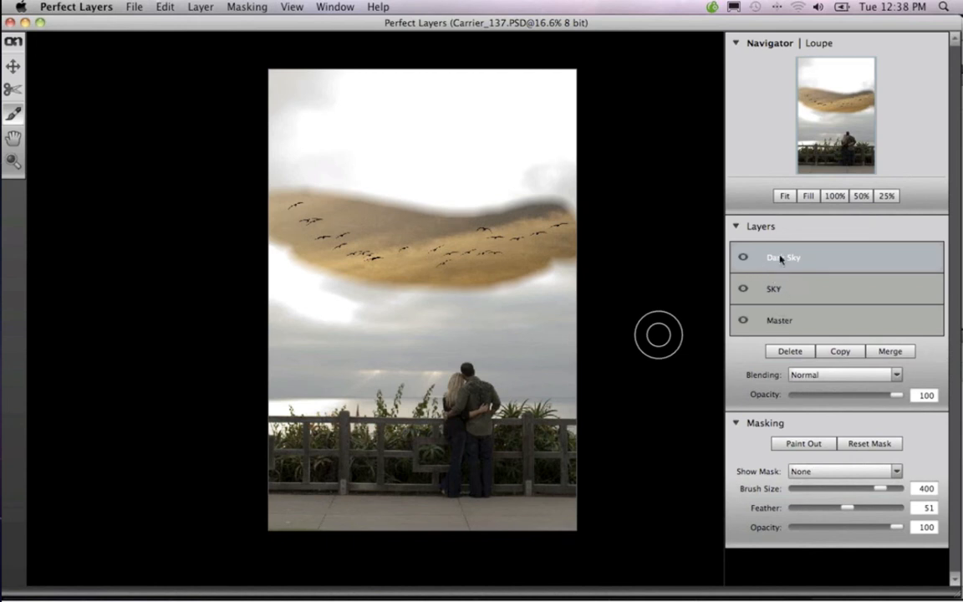
Reset the Dark Sky layer's mask and move the SKY layer back above it
left_click(854, 444)
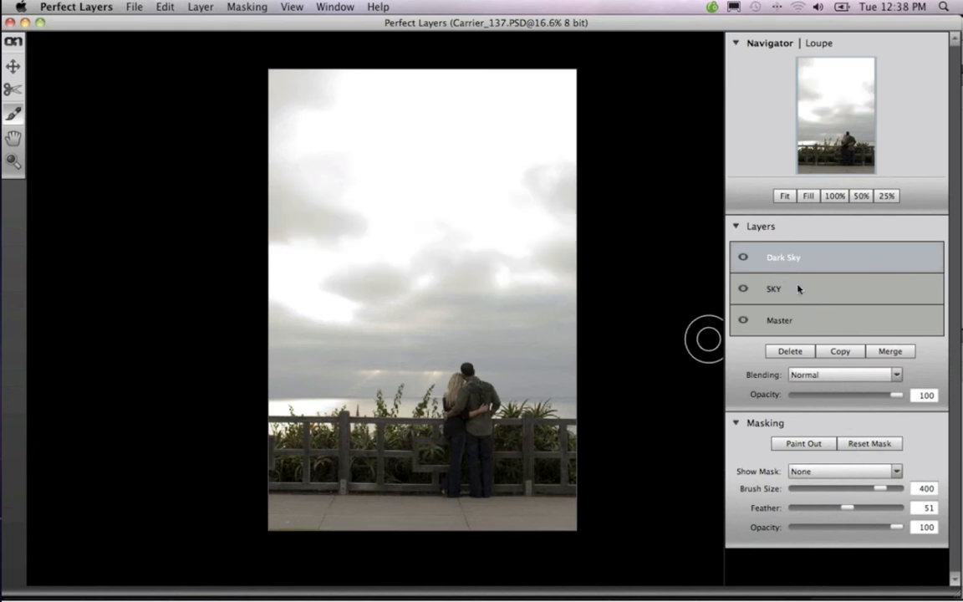
left_click_drag(805, 282, 805, 248)
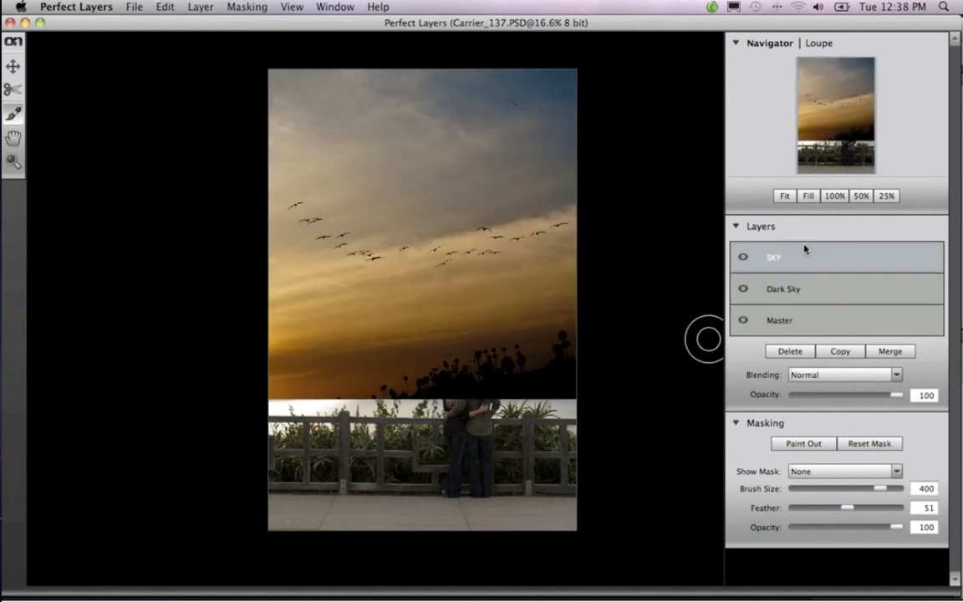
Hide the SKY layer and toggle the Dark Sky layer's visibility to compare the two exposures of the couple
left_click(744, 257)
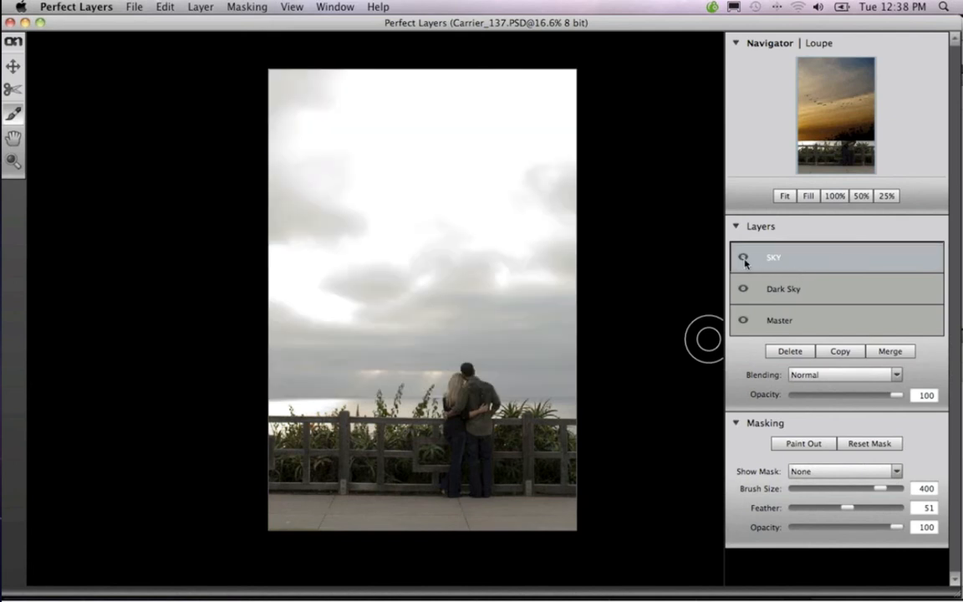
left_click(744, 289)
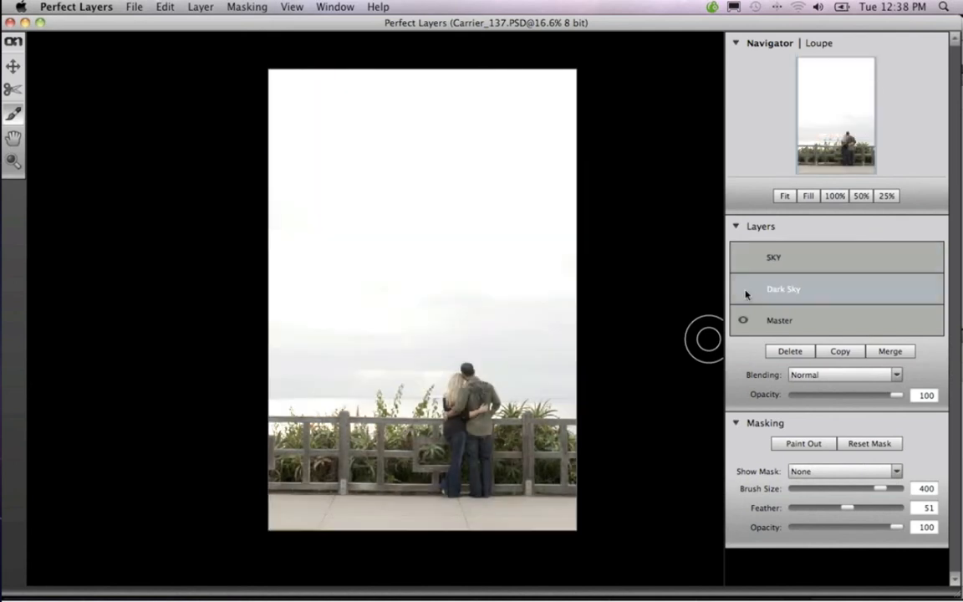
left_click(744, 290)
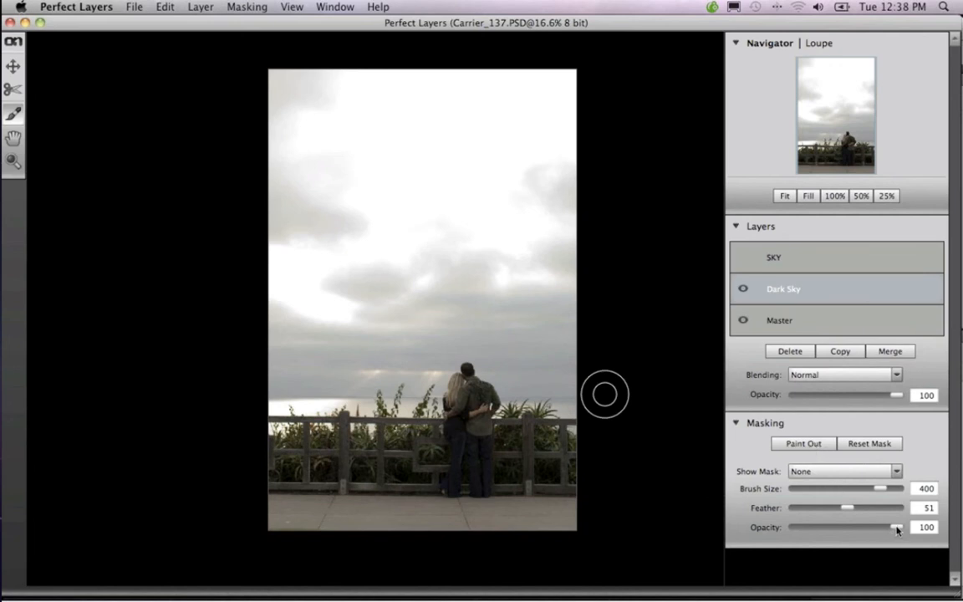
Paint out the couple on the Dark Sky layer with a size 90 masking brush at 43 and 72 opacity
mouse_move(897, 530)
left_mouse_down()
mouse_move(833, 534)
mouse_move(844, 533)
left_mouse_up()
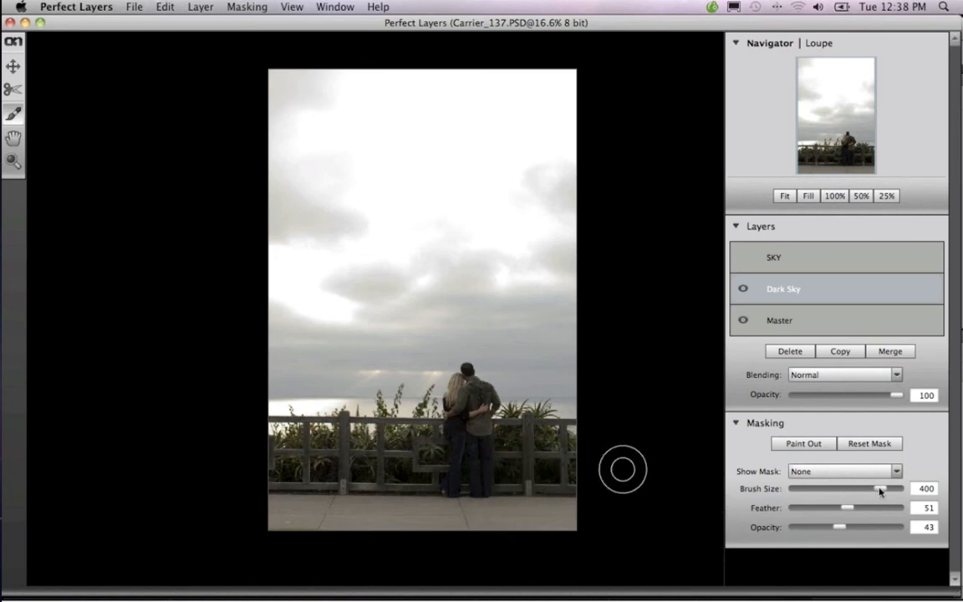
mouse_move(882, 489)
left_mouse_down()
mouse_move(847, 490)
mouse_move(859, 493)
left_mouse_up()
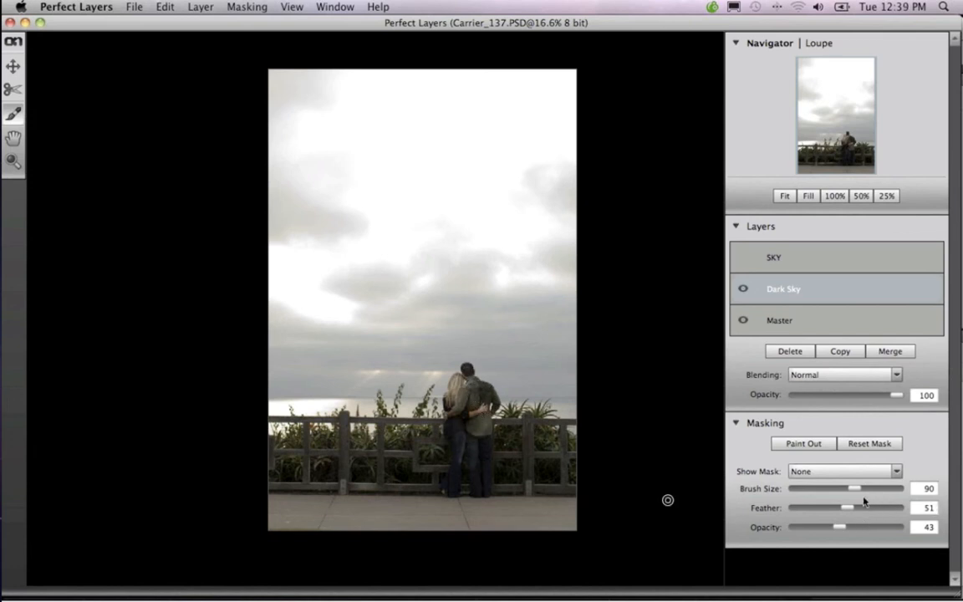
left_click_drag(838, 527, 867, 527)
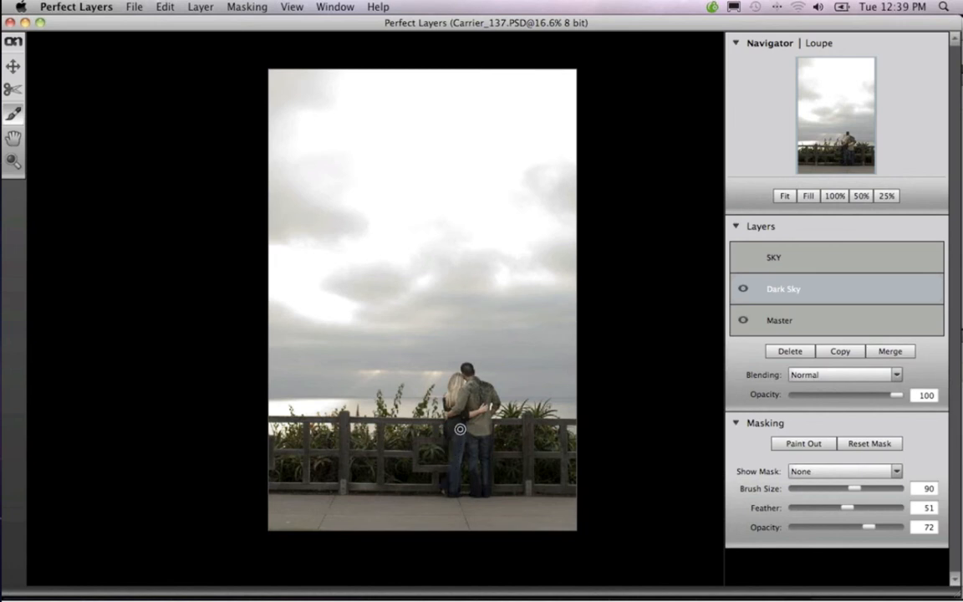
Enlarge the masking brush to 400 and paint out the plants and fence on the Dark Sky layer
key("bracketright")
key("bracketright")
key("bracketright")
key("bracketright")
key("bracketright")
key("bracketright")
key("bracketright")
key("bracketright")
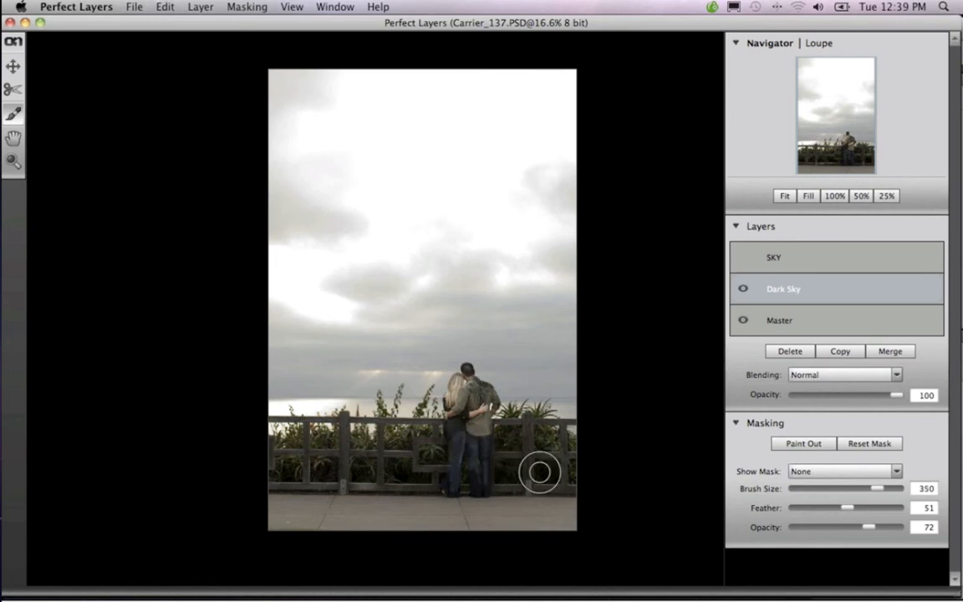
key("bracketright")
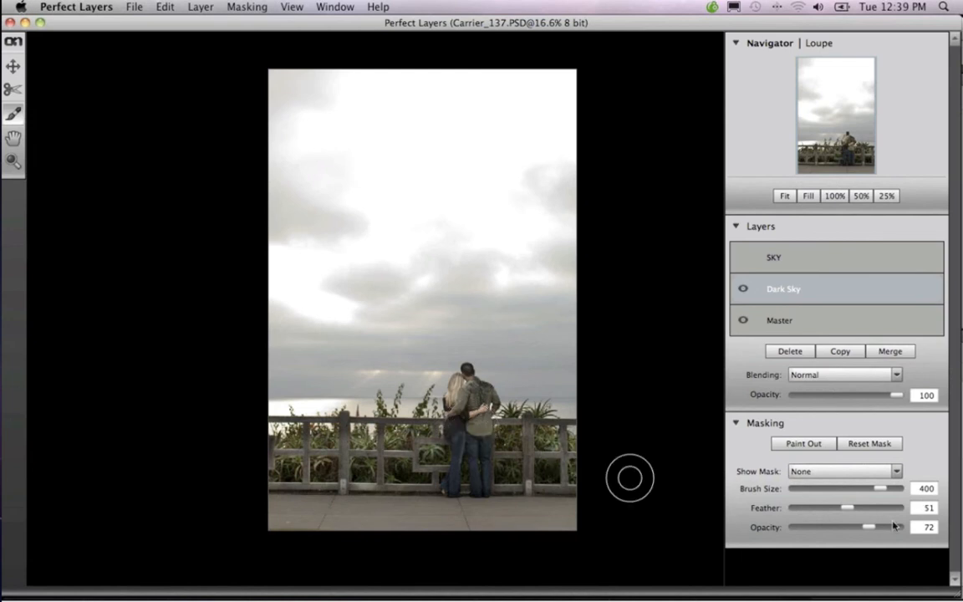
Set the masking brush to 100 opacity and size 100, and touch up the couple on the Dark Sky layer's mask
left_click_drag(871, 530, 912, 528)
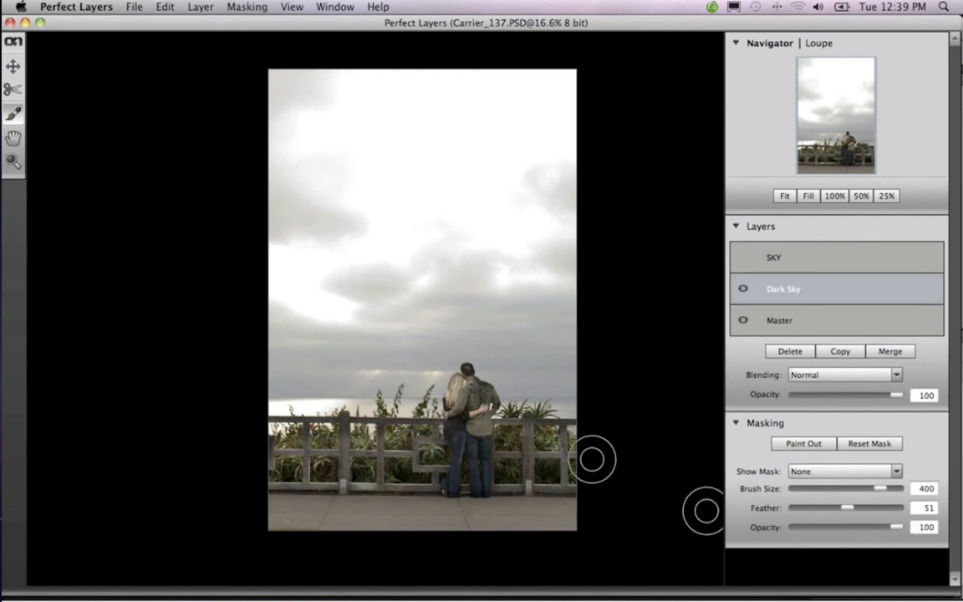
key("[")
key("[")
key("[")
key("[")
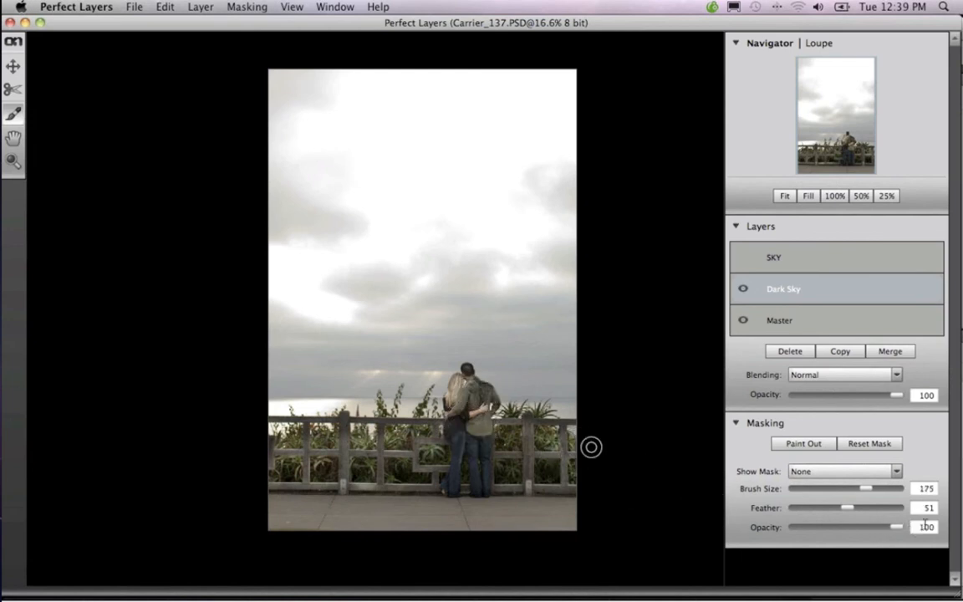
key("[")
key("[")
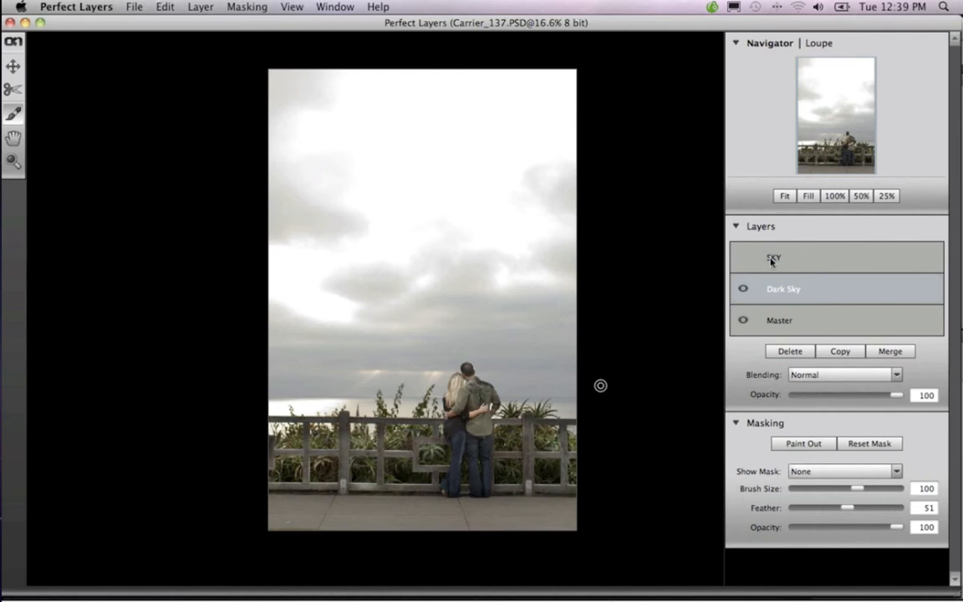
Show the SKY layer, compare the image with and without it, and set its blending mode to Multiply
left_click(743, 259)
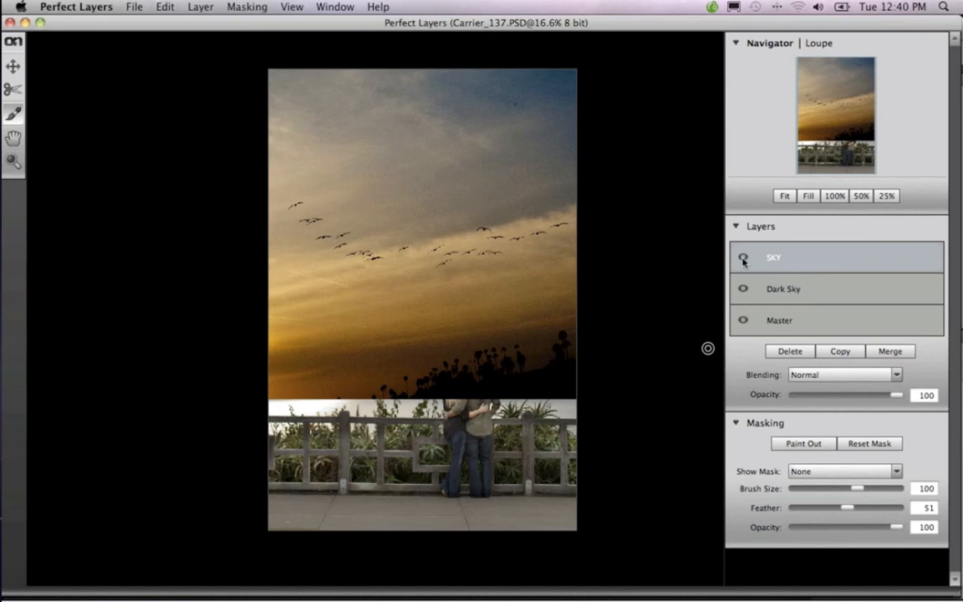
left_click(897, 375)
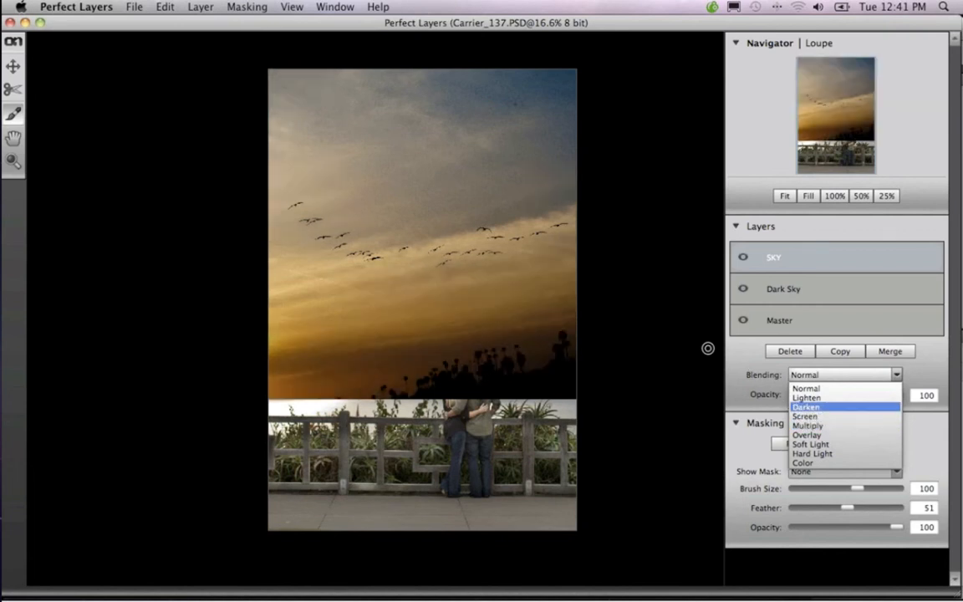
left_click(757, 351)
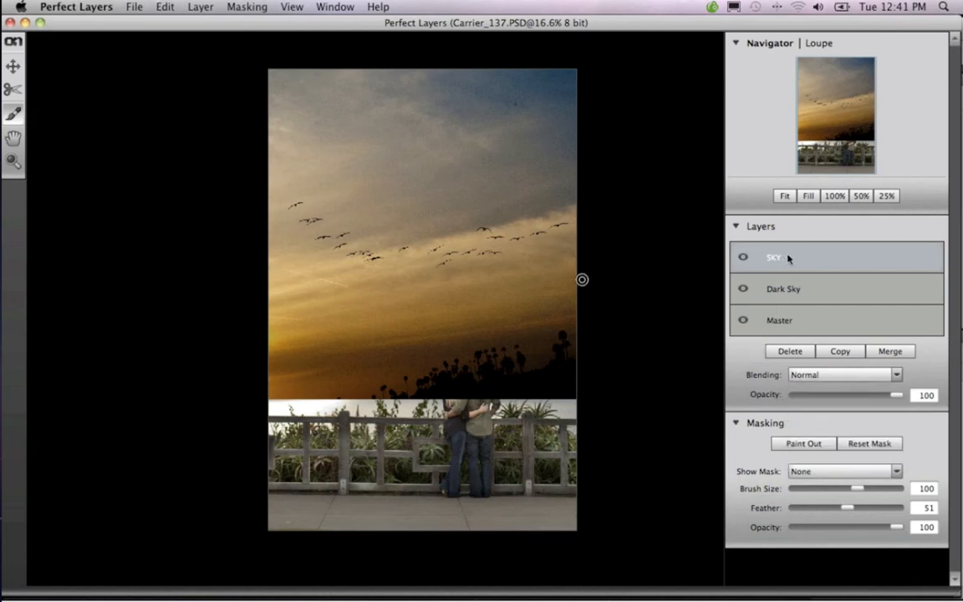
left_click(742, 259)
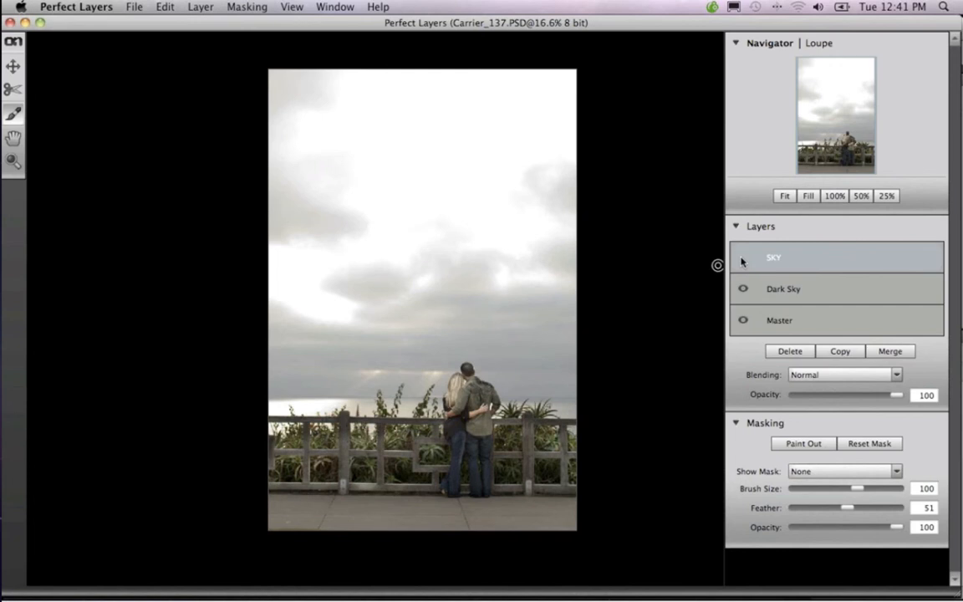
left_click(743, 259)
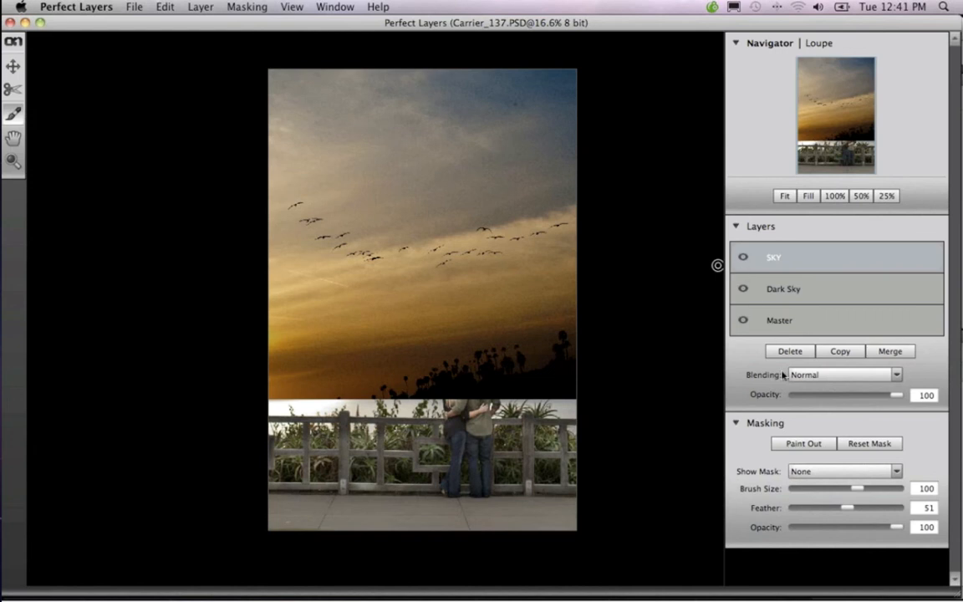
left_click(847, 375)
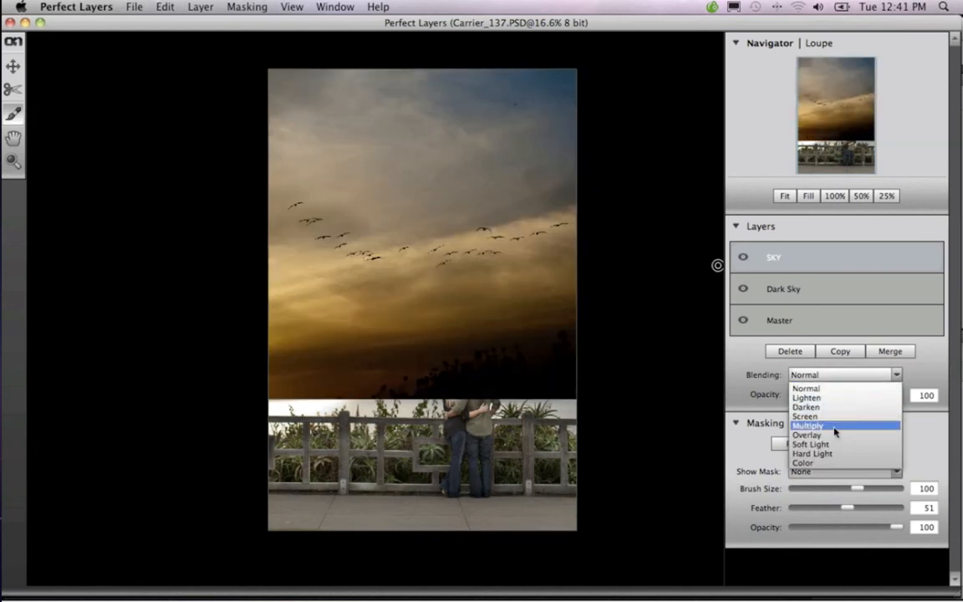
left_click(836, 426)
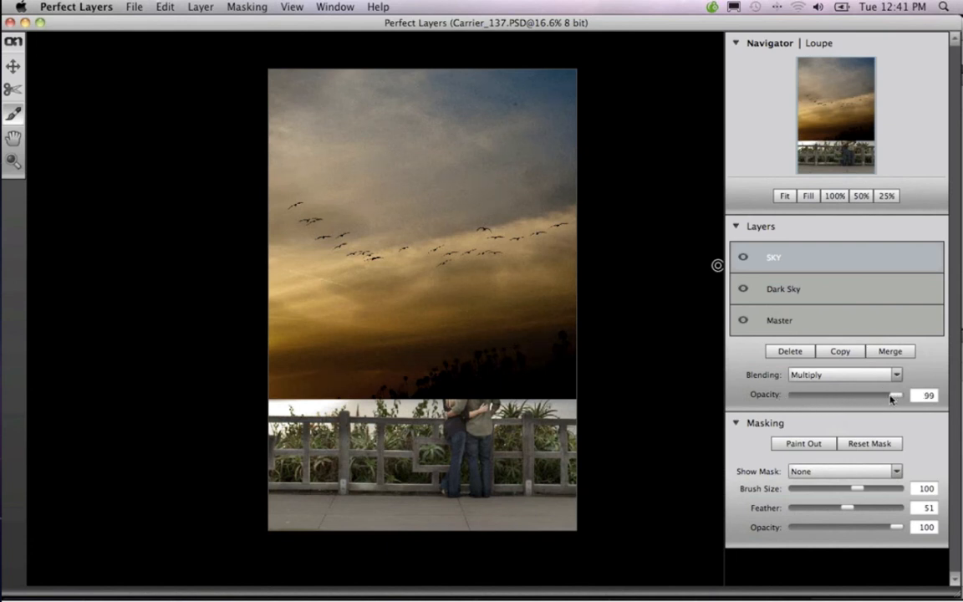
Lower the SKY layer's opacity to 69 and partly paint it out around the couple and horizon with a size 600 brush at 20 opacity
left_click_drag(891, 399, 863, 402)
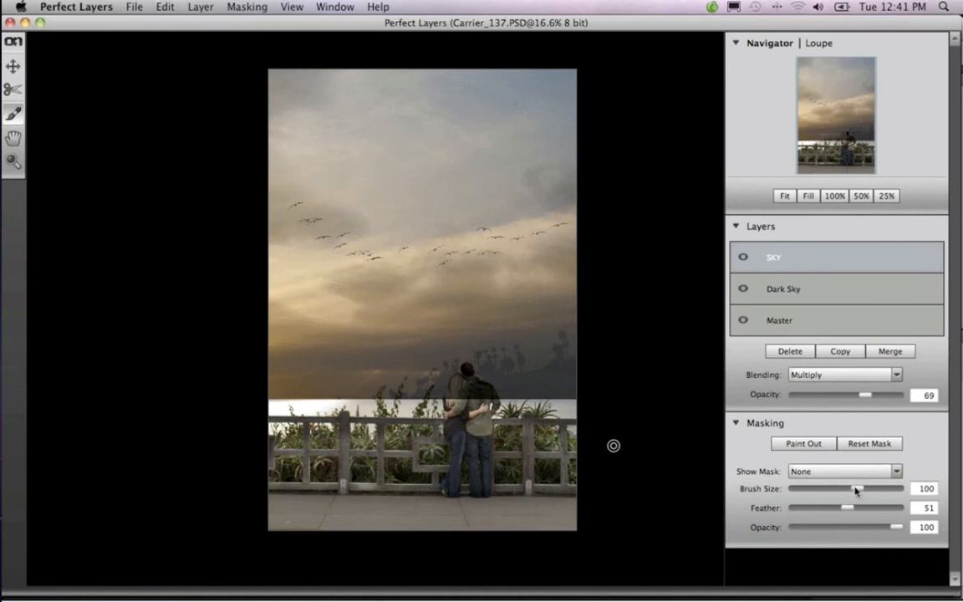
left_click_drag(856, 491, 885, 489)
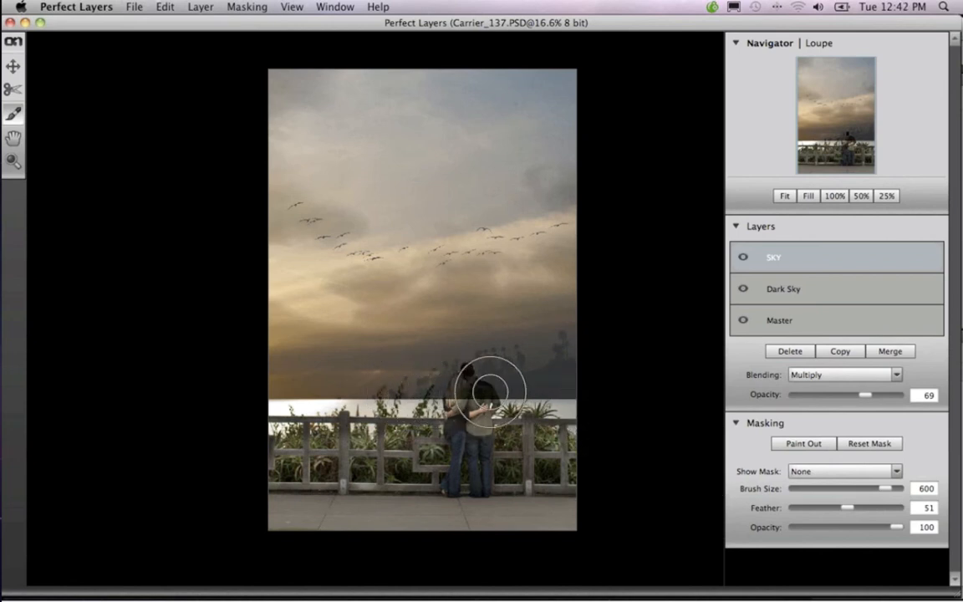
left_click_drag(491, 392, 616, 399)
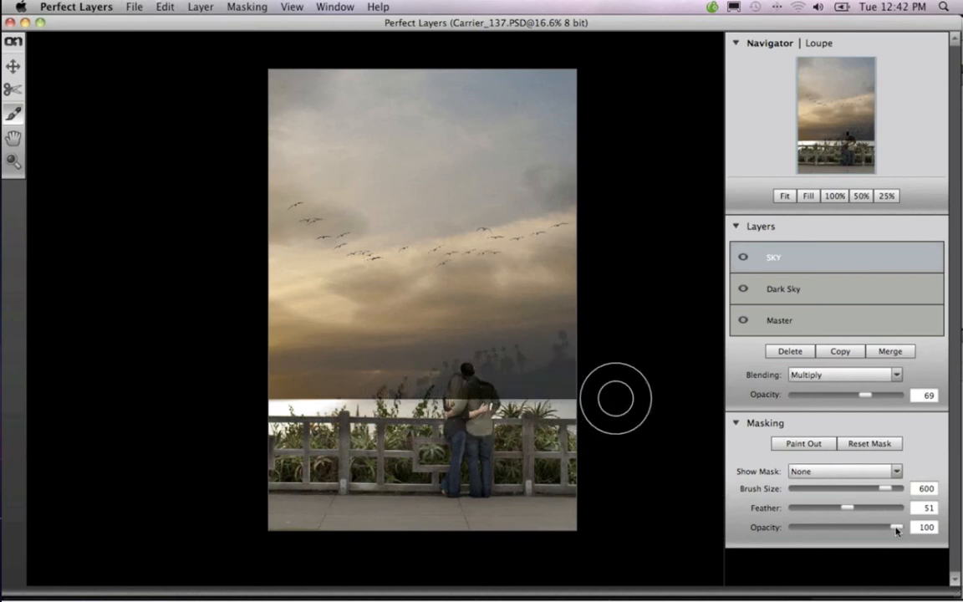
left_click_drag(897, 530, 801, 533)
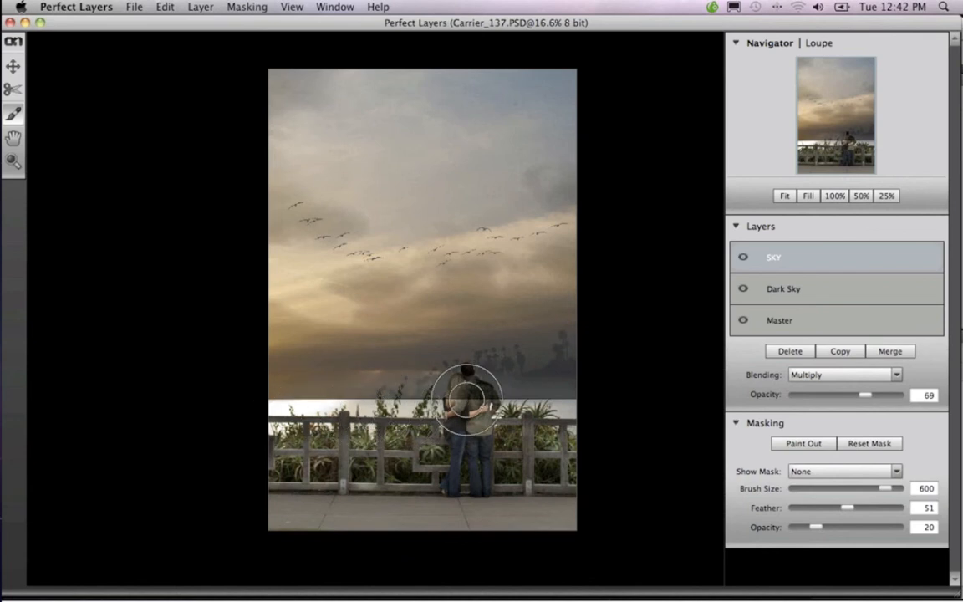
mouse_move(467, 399)
left_mouse_down()
mouse_move(308, 397)
mouse_move(561, 395)
mouse_move(446, 395)
mouse_move(578, 383)
mouse_move(438, 385)
mouse_move(579, 381)
mouse_move(259, 384)
mouse_move(264, 394)
mouse_move(255, 395)
mouse_move(530, 393)
mouse_move(285, 387)
mouse_move(588, 372)
mouse_move(256, 369)
mouse_move(557, 340)
mouse_move(305, 339)
mouse_move(477, 339)
mouse_move(634, 358)
mouse_move(468, 386)
mouse_move(293, 384)
mouse_move(610, 387)
mouse_move(343, 384)
mouse_move(591, 366)
mouse_move(512, 370)
mouse_move(581, 364)
mouse_move(274, 380)
mouse_move(556, 371)
mouse_move(599, 354)
mouse_move(284, 346)
mouse_move(619, 303)
mouse_move(315, 324)
left_mouse_up()
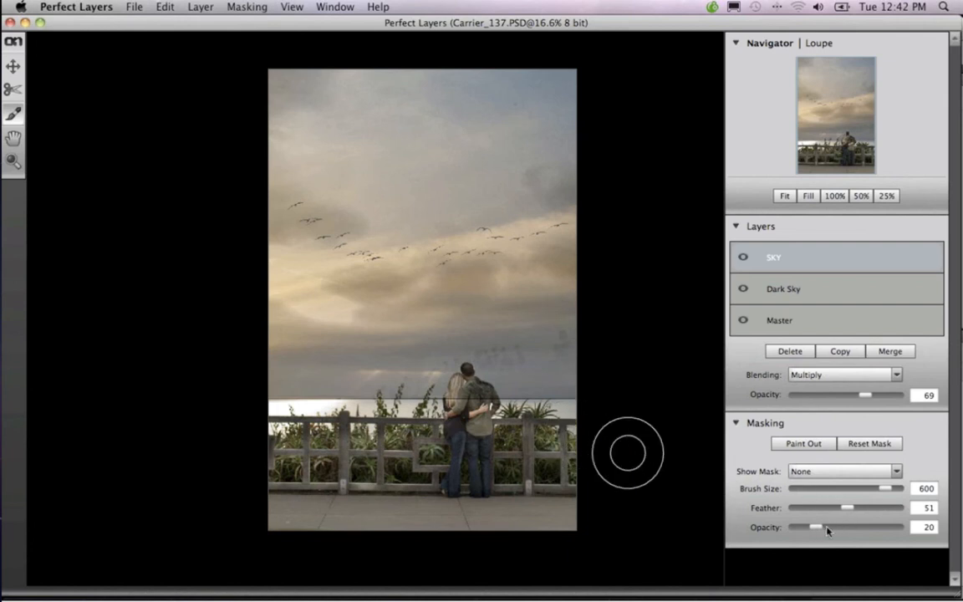
Paint the SKY layer off the couple with a masking brush reduced to size 150 at 100 opacity
left_click_drag(828, 530, 861, 528)
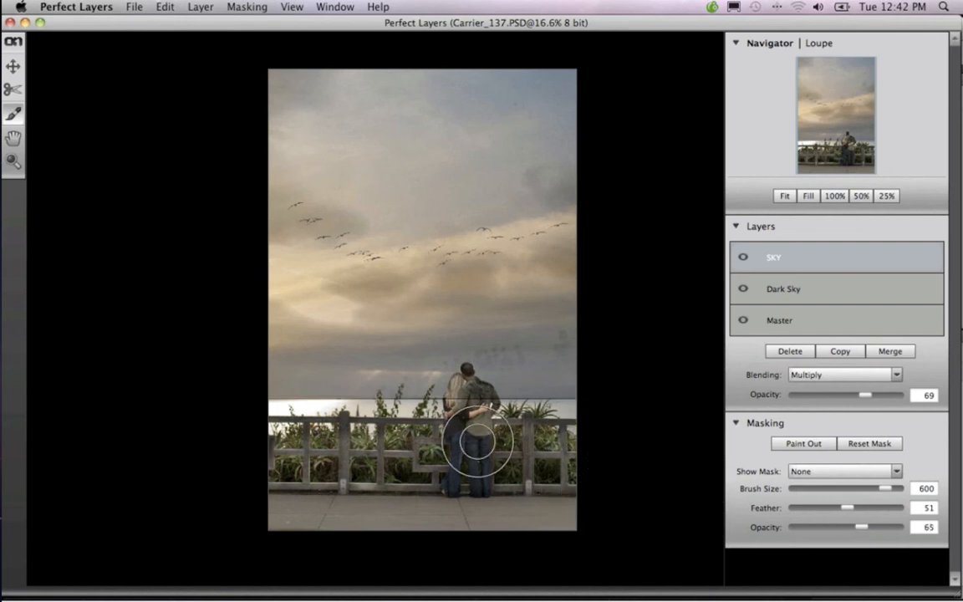
key("bracketleft")
key("bracketleft")
key("bracketleft")
key("bracketleft")
key("bracketleft")
key("bracketleft")
key("bracketleft")
key("bracketleft")
key("bracketleft")
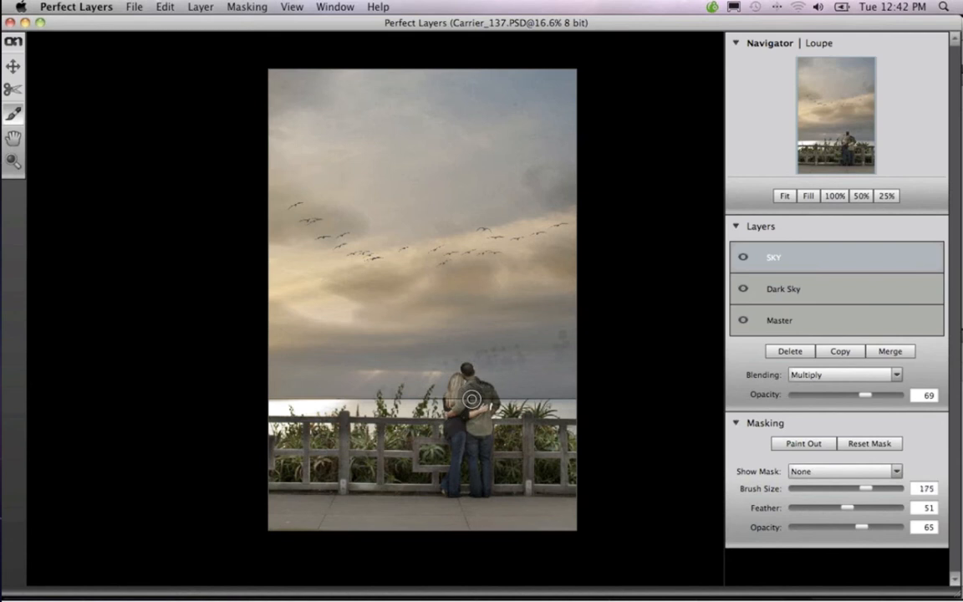
key("bracketleft")
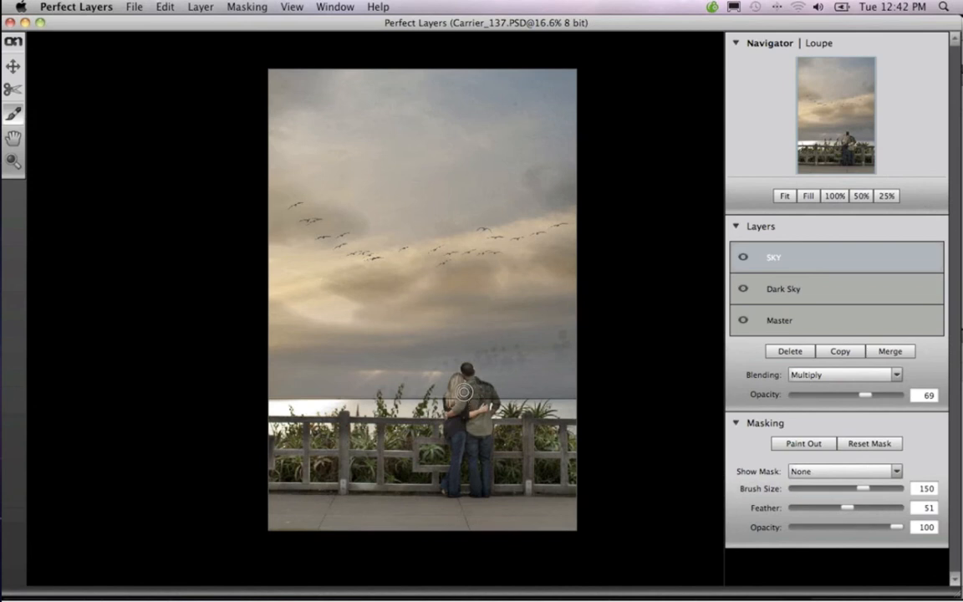
mouse_move(464, 391)
left_mouse_down()
mouse_move(503, 370)
mouse_move(560, 382)
left_mouse_up()
Move the SKY layer slightly upward and paint out its hard lower edge along the horizon with the masking brush enlarged to 200
left_click(14, 68)
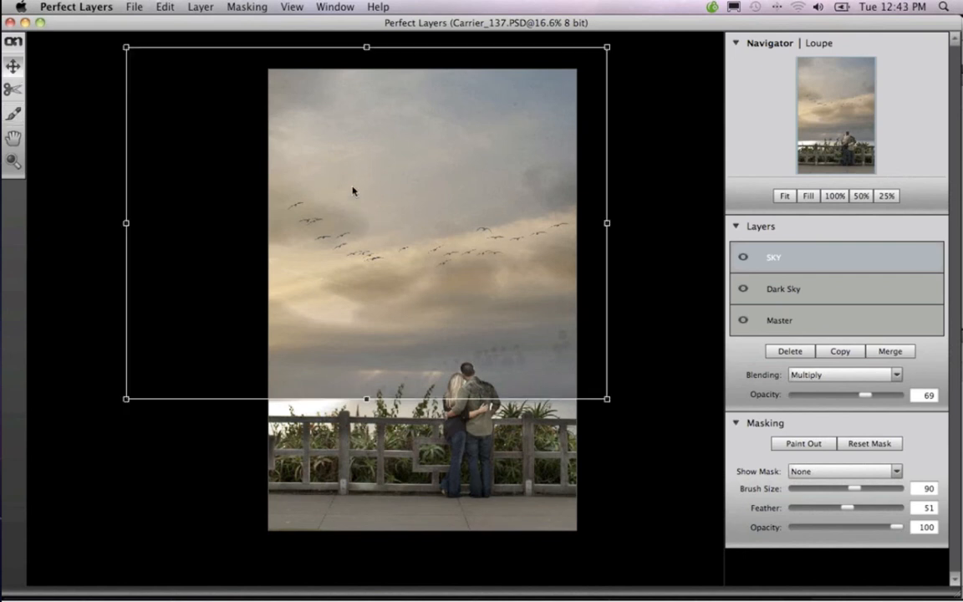
mouse_move(353, 191)
left_mouse_down()
mouse_move(353, 157)
mouse_move(352, 198)
left_mouse_up()
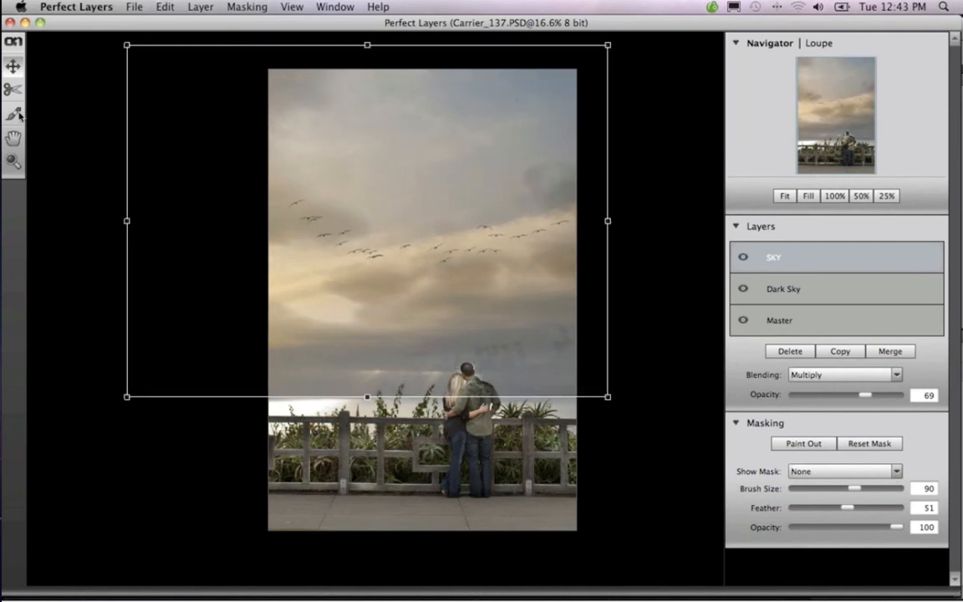
left_click(17, 114)
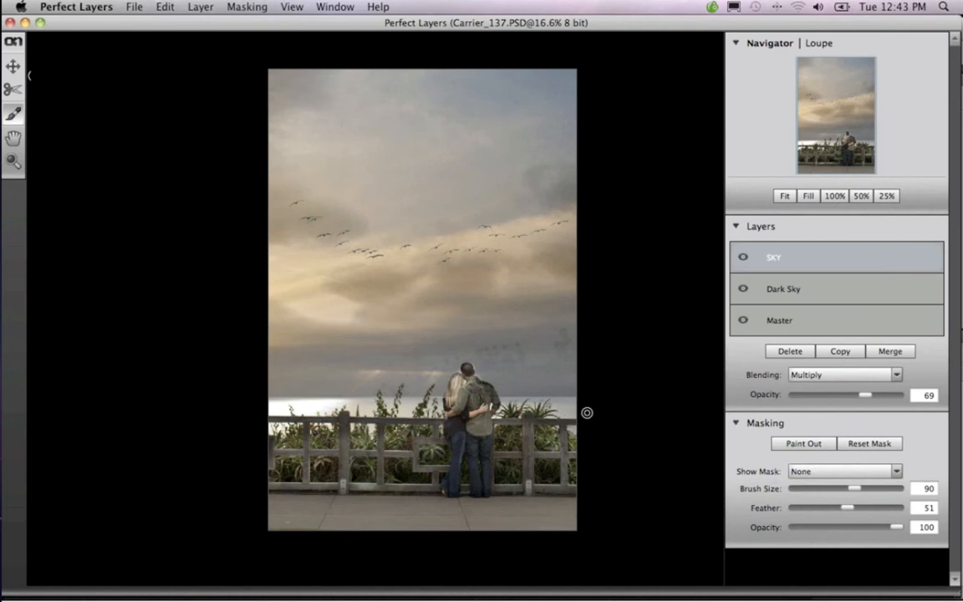
key("bracketright")
key("bracketright")
key("bracketright")
key("bracketright")
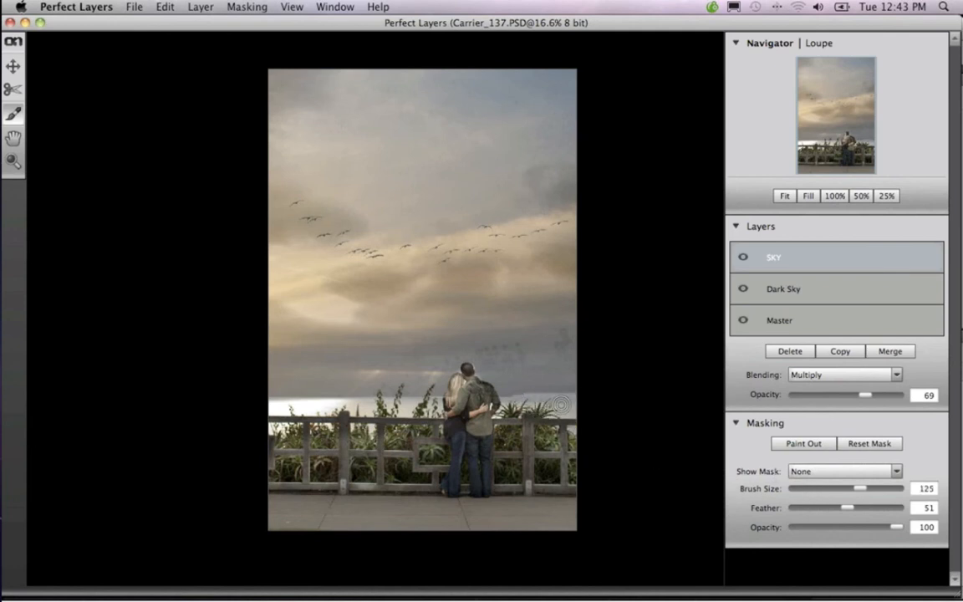
key("bracketright")
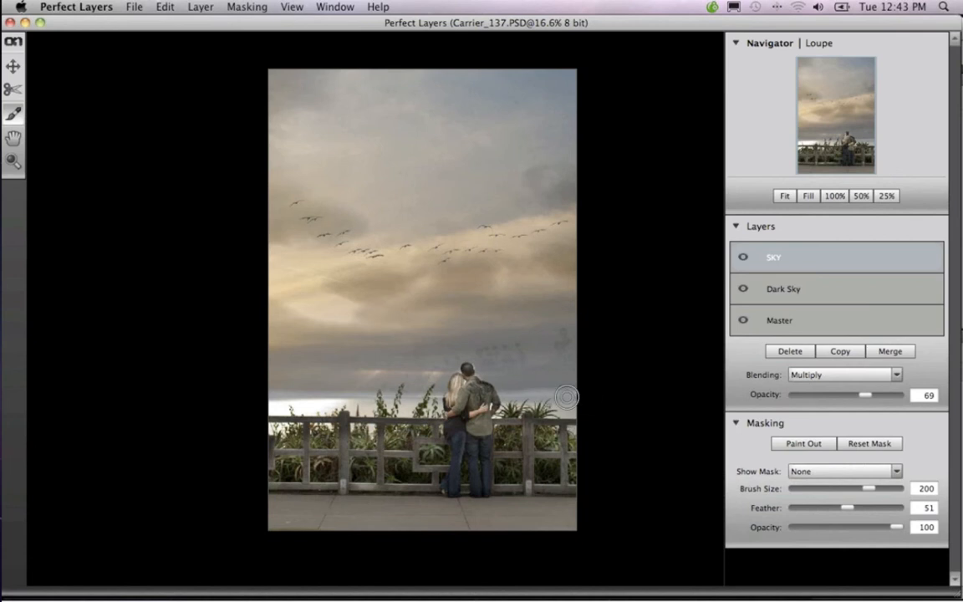
Soften the SKY layer's edge along the horizon with a size 350 brush at 59 opacity, and undo the last stroke near the tree silhouettes
left_click_drag(865, 529, 854, 525)
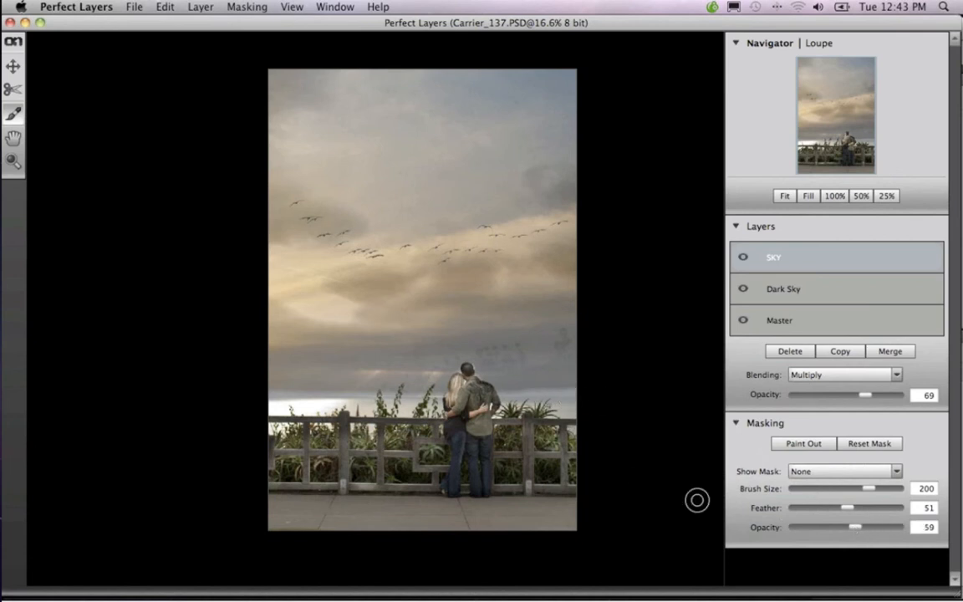
key("bracketright")
key("bracketright")
key("bracketright")
key("bracketright")
key("bracketright")
key("bracketright")
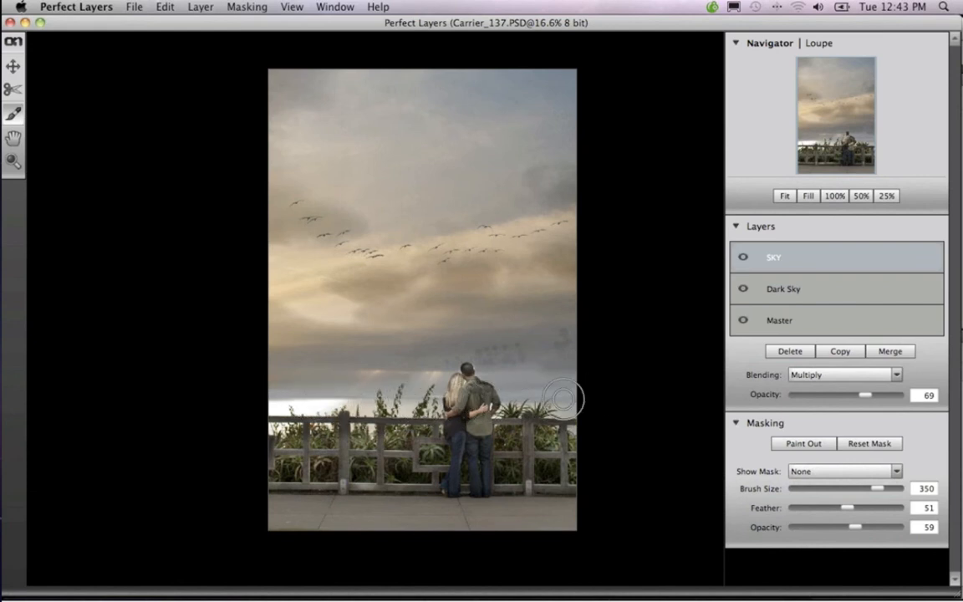
mouse_move(549, 371)
left_mouse_down()
mouse_move(445, 371)
mouse_move(605, 365)
mouse_move(531, 365)
mouse_move(503, 389)
left_mouse_up()
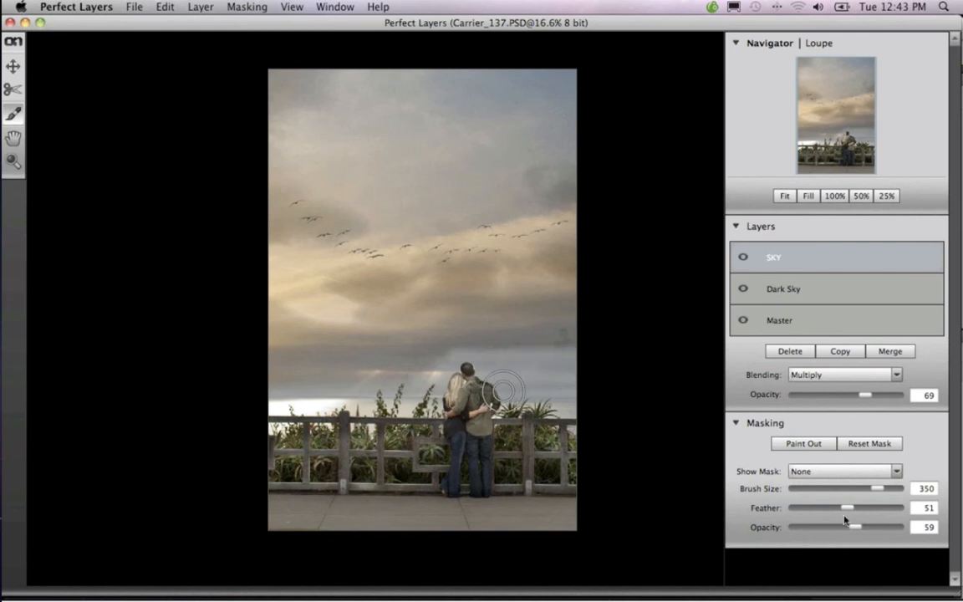
key("super+z")
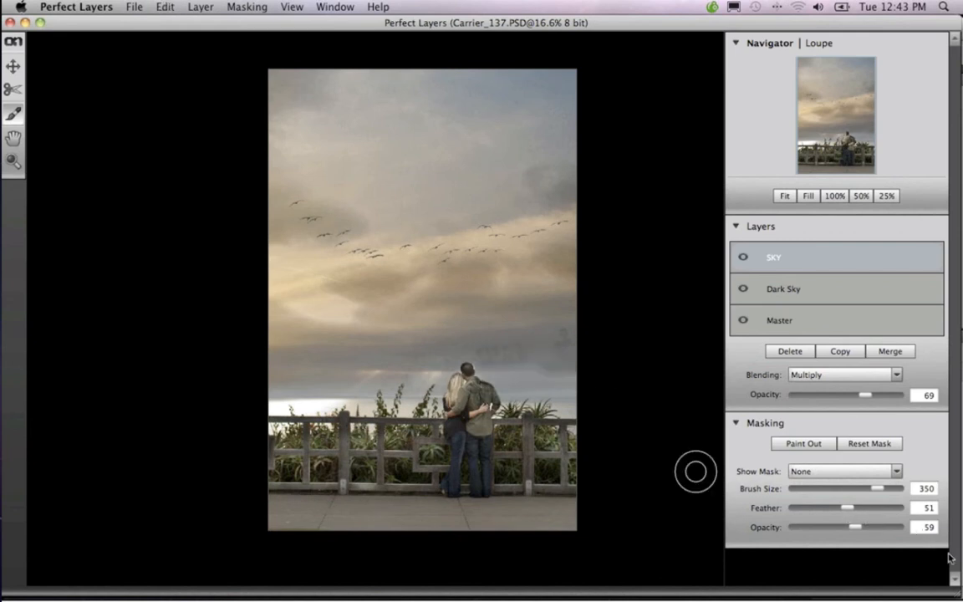
Set the masking brush to 42 opacity, enlarge it to 700, and fade out the tree silhouettes and lower clouds on the SKY layer
left_click_drag(855, 530, 838, 528)
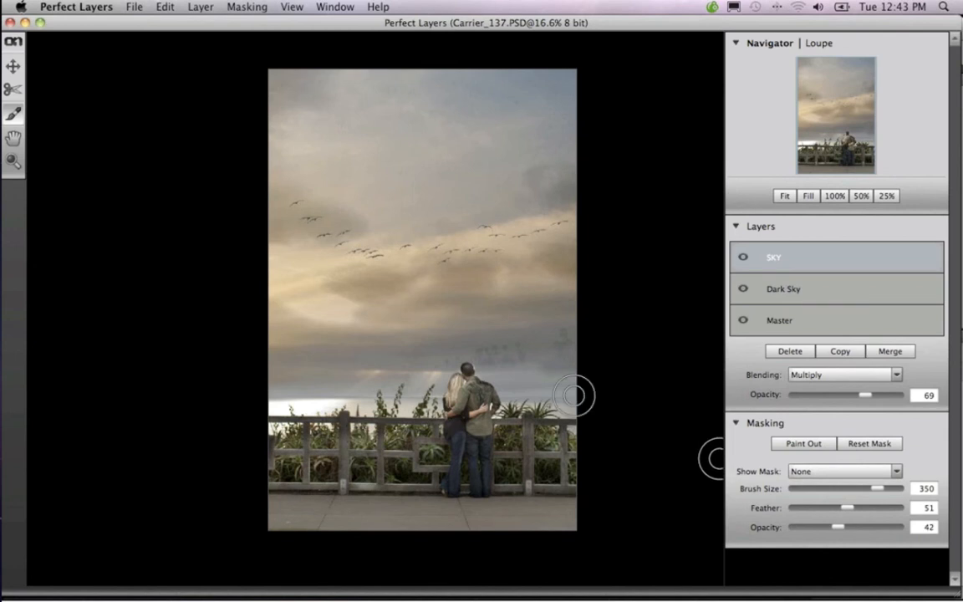
mouse_move(519, 355)
left_mouse_down()
mouse_move(435, 331)
mouse_move(590, 362)
mouse_move(392, 389)
mouse_move(274, 383)
mouse_move(598, 376)
mouse_move(595, 350)
mouse_move(308, 355)
mouse_move(541, 348)
left_mouse_up()
key("bracketright")
key("bracketright")
key("bracketright")
key("bracketright")
key("bracketright")
key("bracketright")
key("bracketright")
mouse_move(594, 327)
left_mouse_down()
mouse_move(103, 333)
mouse_move(560, 358)
mouse_move(603, 376)
left_mouse_up()
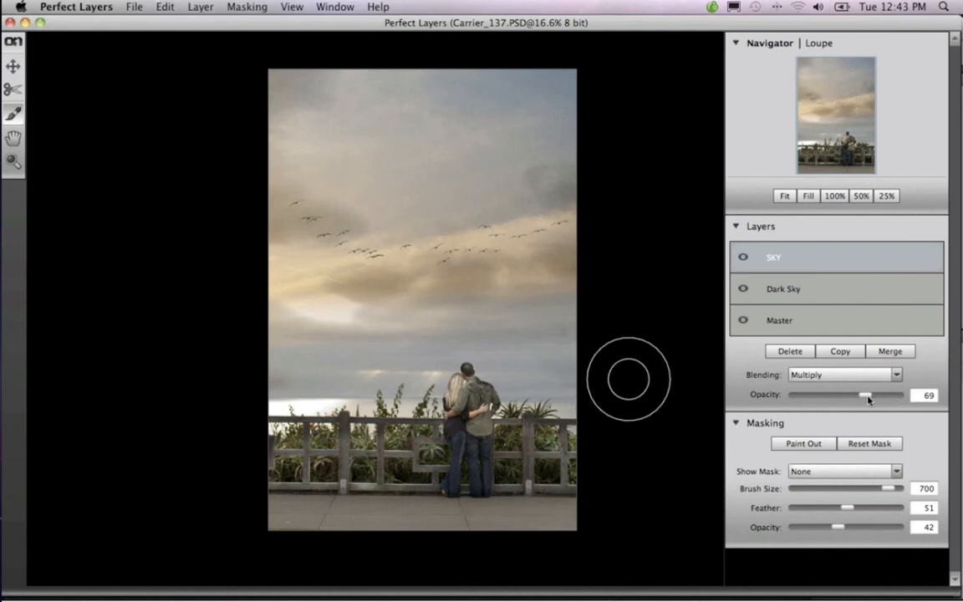
Raise the SKY layer's opacity to 98 and touch up its mask over the couple with a brush reduced to size 80 at 100 opacity
left_click_drag(868, 401, 896, 399)
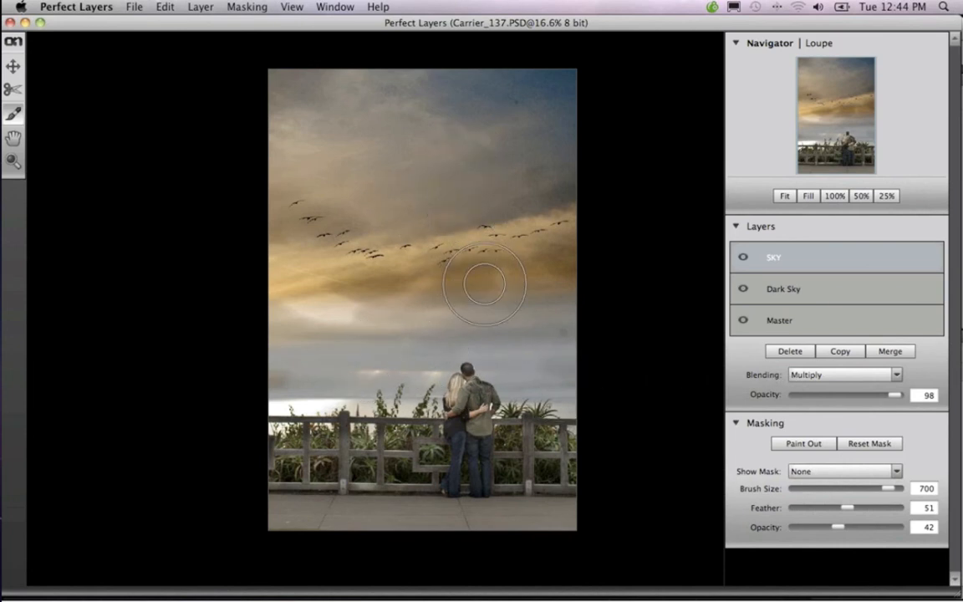
left_click_drag(838, 528, 884, 528)
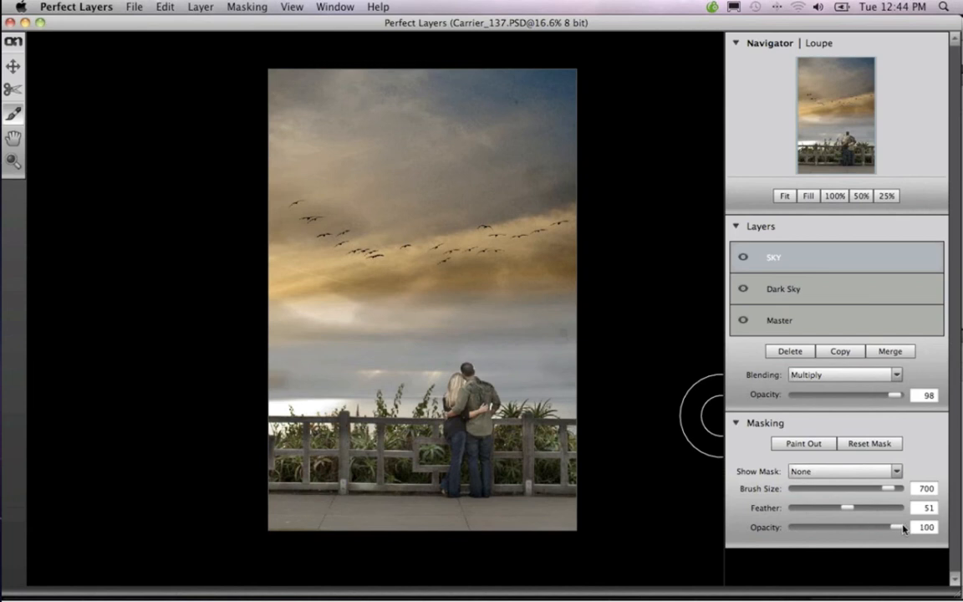
key("bracketleft")
key("bracketleft")
key("bracketleft")
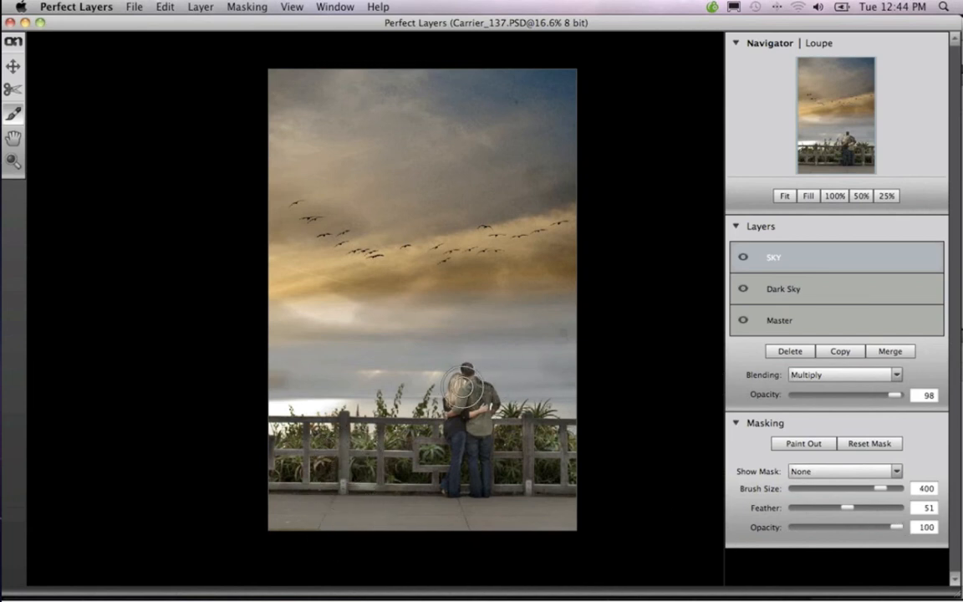
key("bracketleft")
key("bracketleft")
key("bracketleft")
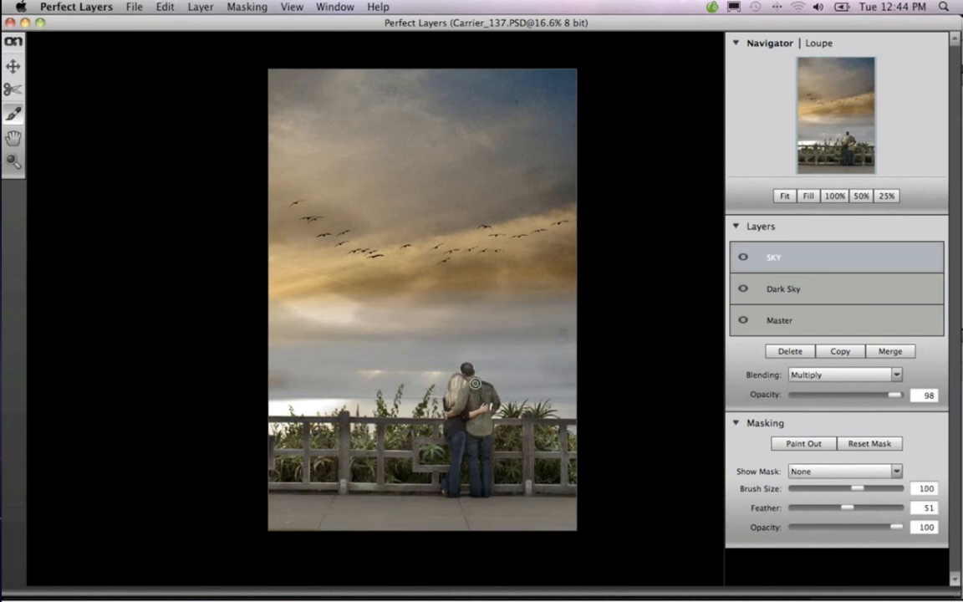
key("bracketleft")
Save the layered composite Carrier_137.PSD and close it
left_click(127, 7)
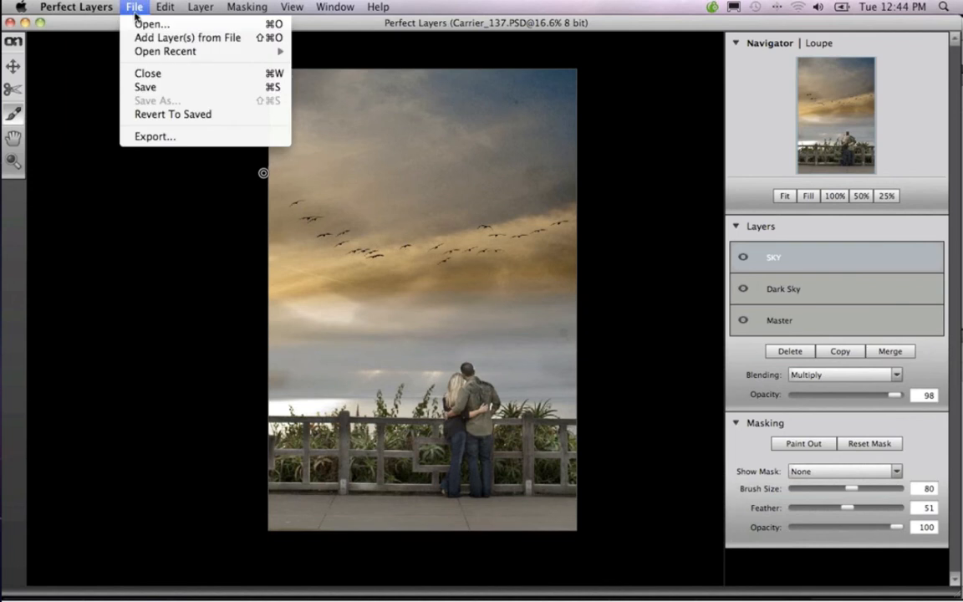
left_click(146, 87)
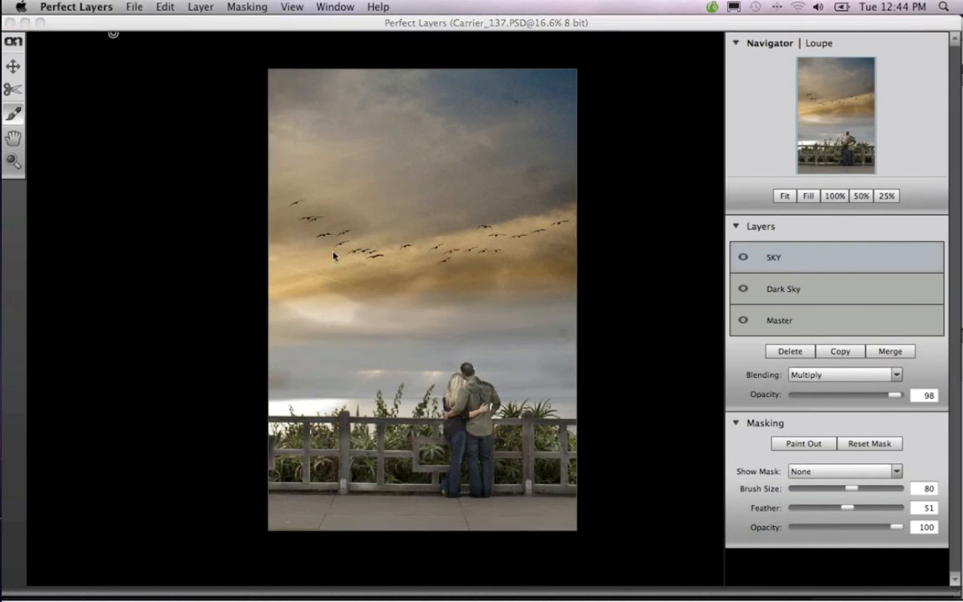
key("super+s")
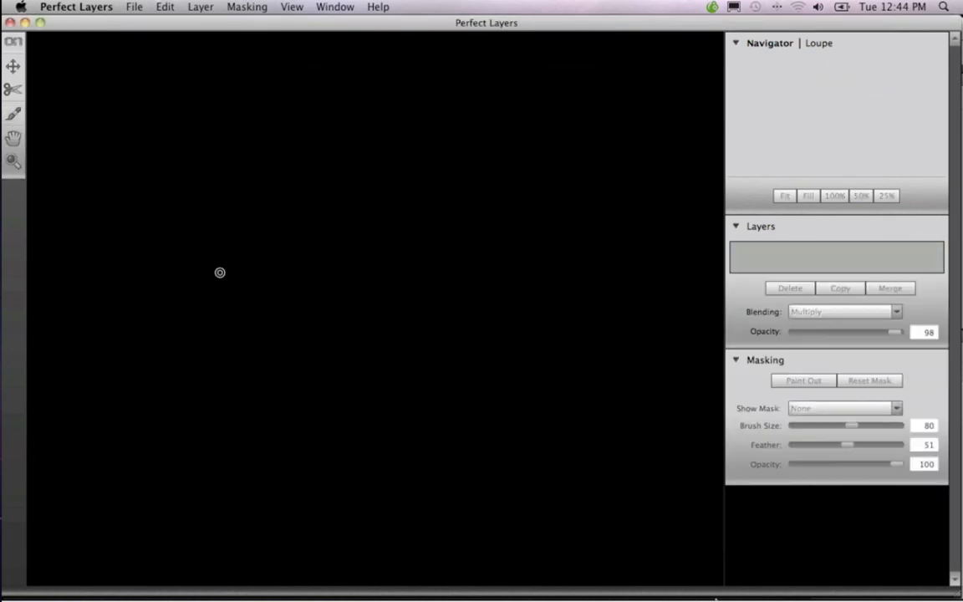
Switch to Lightroom and select the finished Carrier_137.PSD composite among the photos
mouse_move(504, 570)
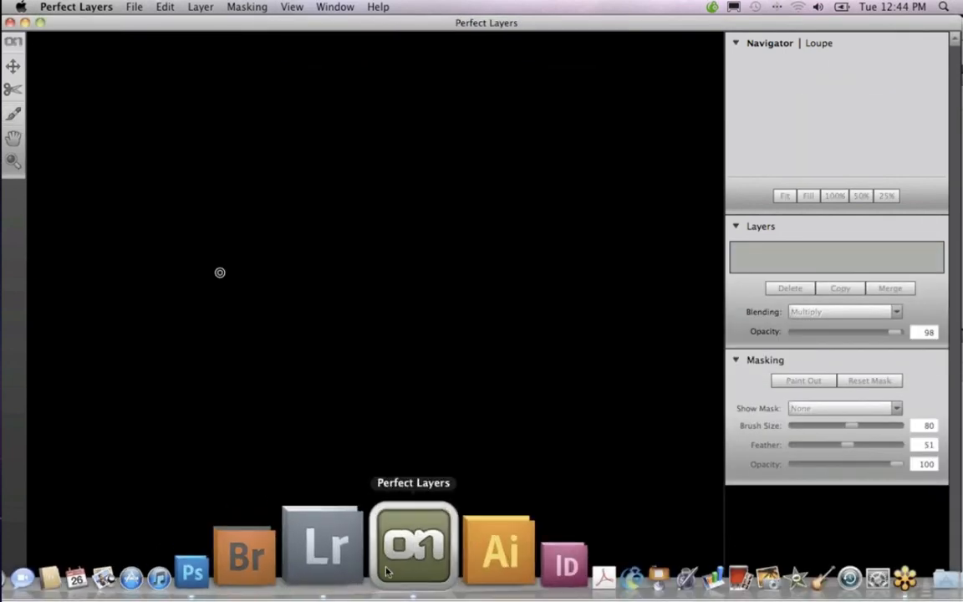
left_click(369, 569)
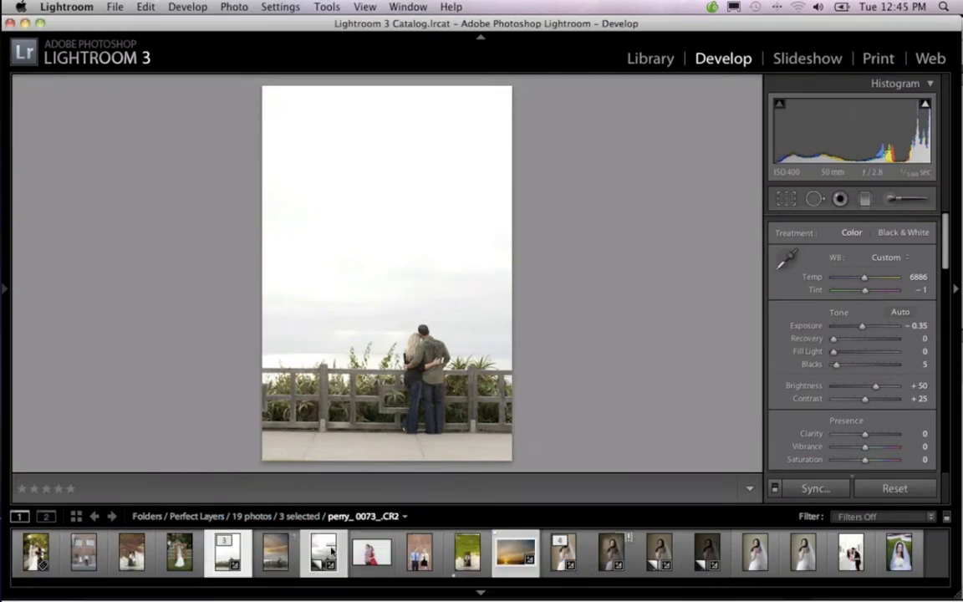
left_click(292, 563)
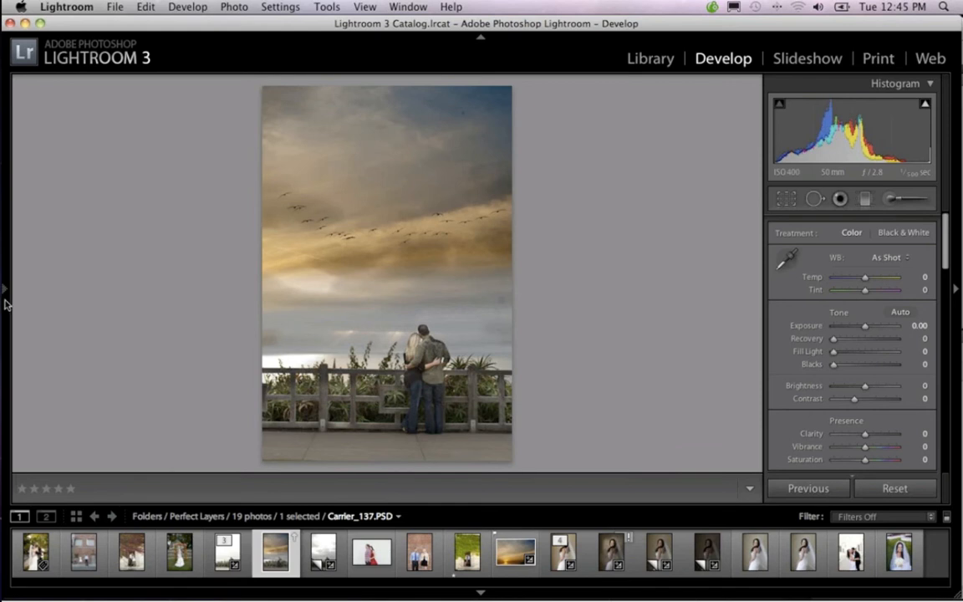
Preview the develop presets on the Carrier_137.PSD composite, try Creative - Split Tone 3, and undo it
mouse_move(5, 292)
scroll(107, 335, "down", 5)
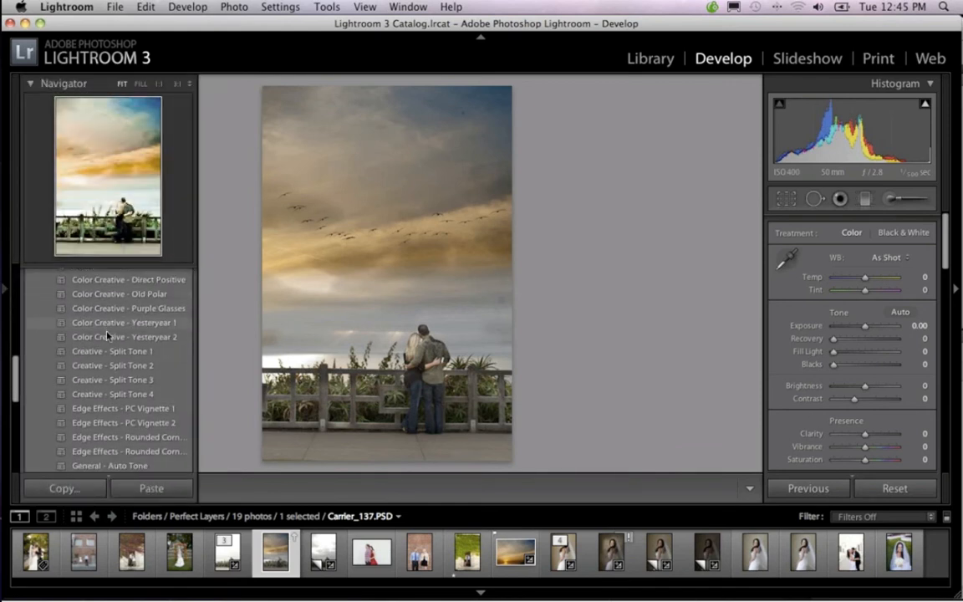
scroll(107, 337, "down", 3)
scroll(113, 334, "up", 10)
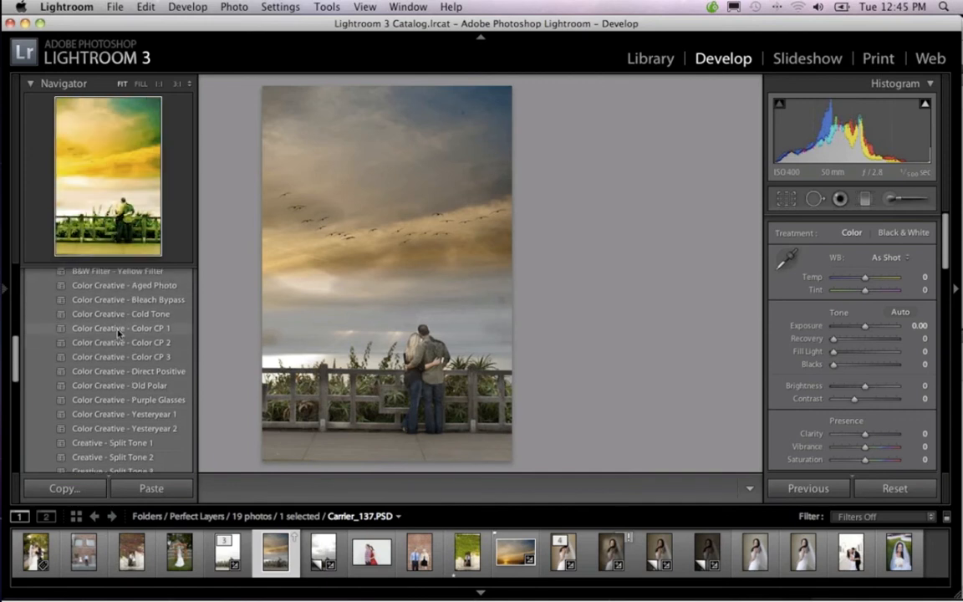
scroll(121, 331, "up", 2)
scroll(119, 333, "down", 6)
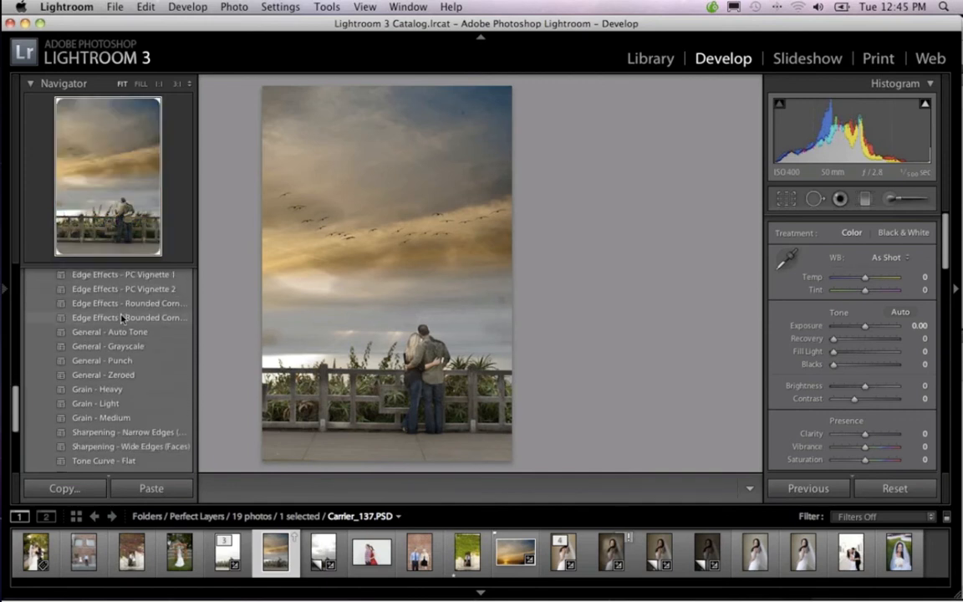
scroll(122, 318, "up", 3)
scroll(122, 318, "up", 2)
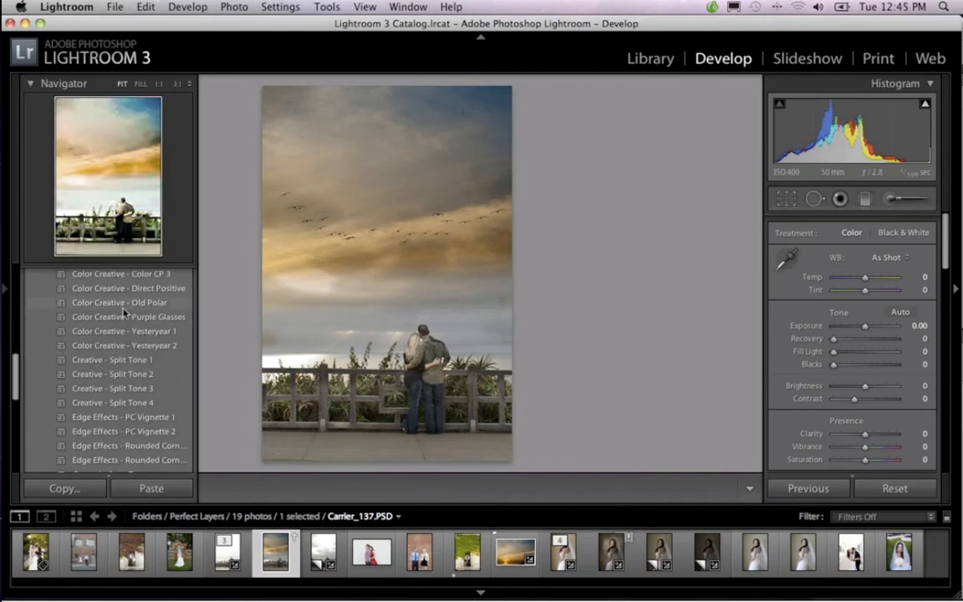
scroll(124, 383, "down", 3)
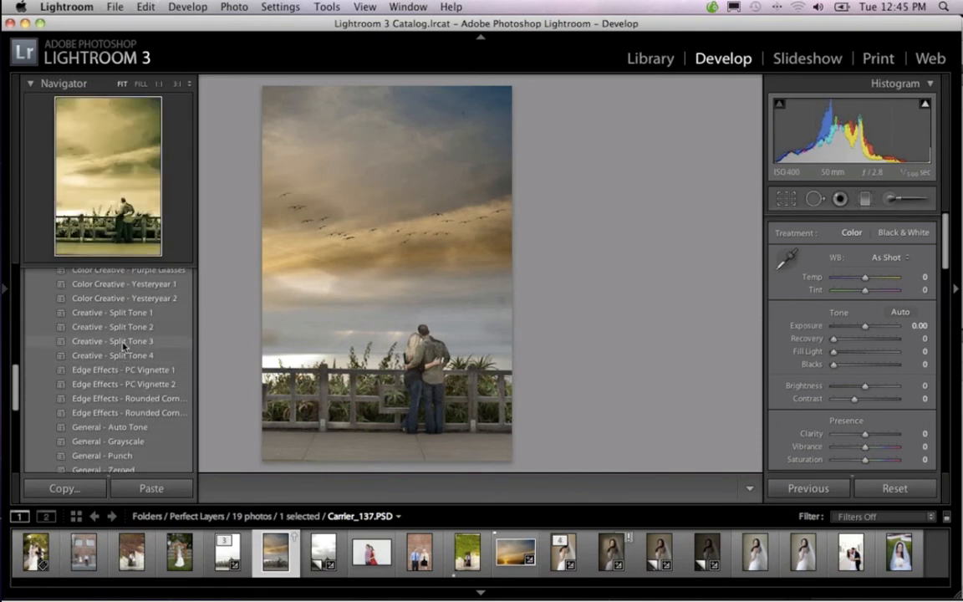
left_click(124, 343)
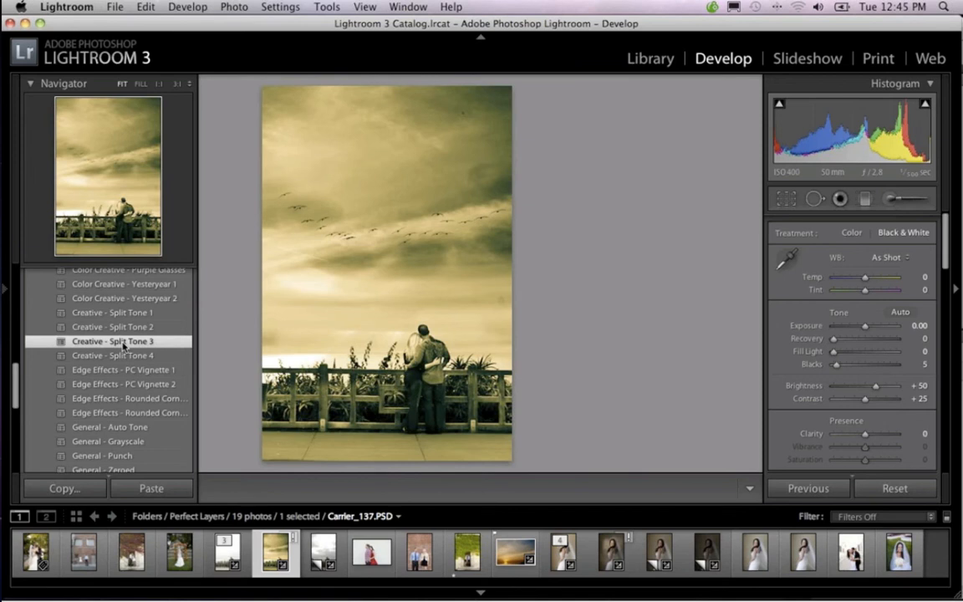
key("super+z")
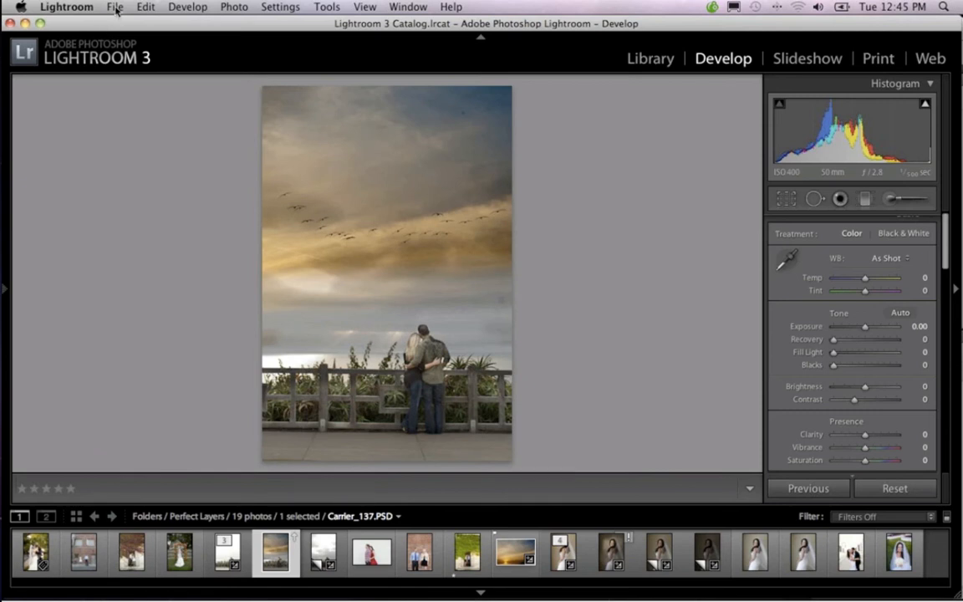
Move the composite to the front of its stack and open the original file for editing in Adobe Photoshop CS5
left_click_drag(285, 545, 233, 556)
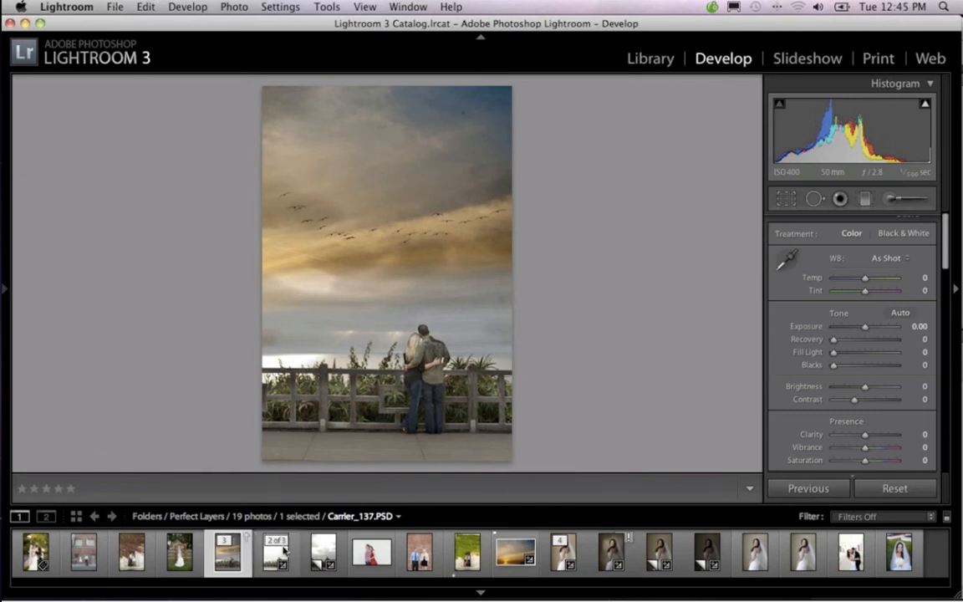
right_click(232, 556)
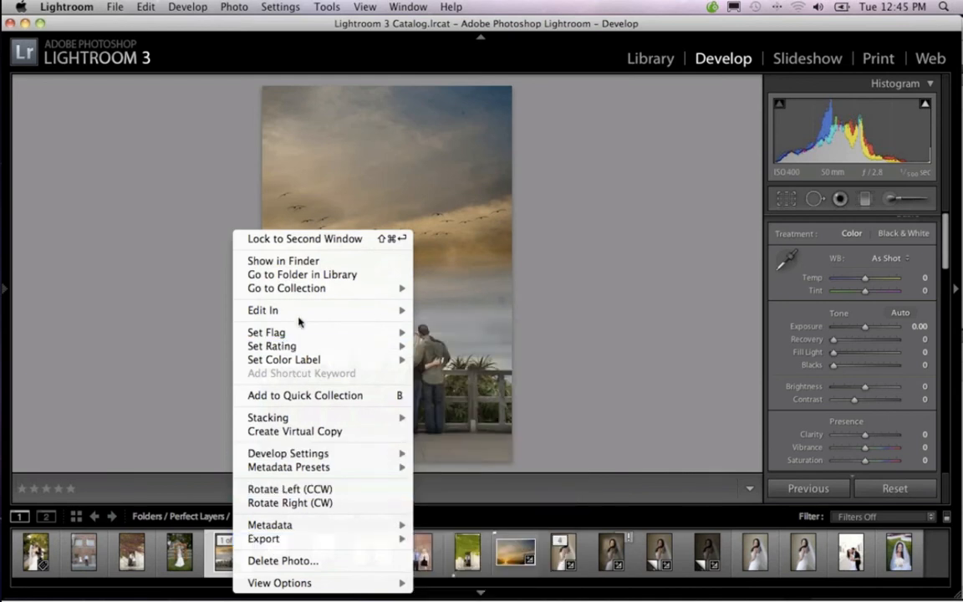
mouse_move(393, 311)
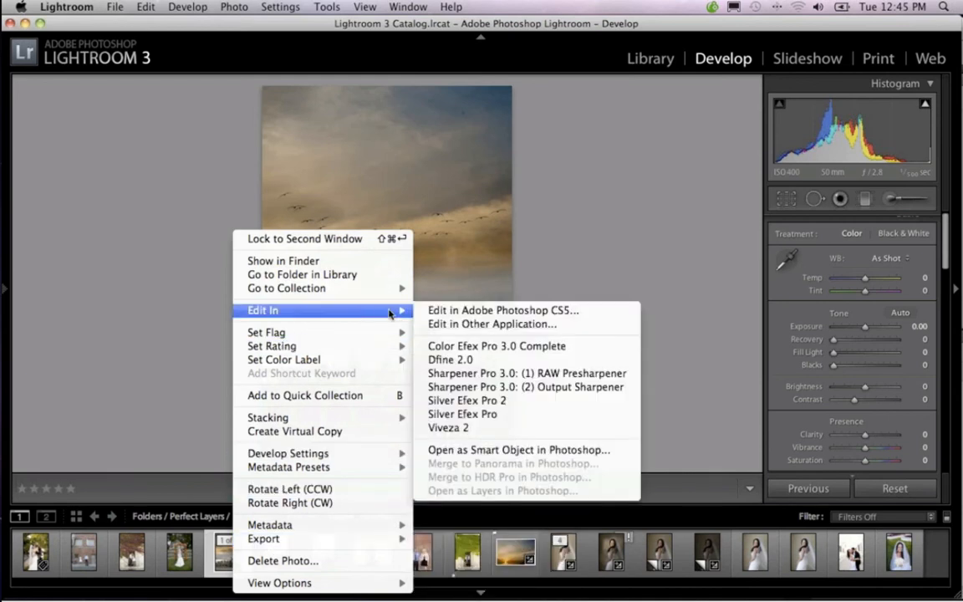
left_click(468, 312)
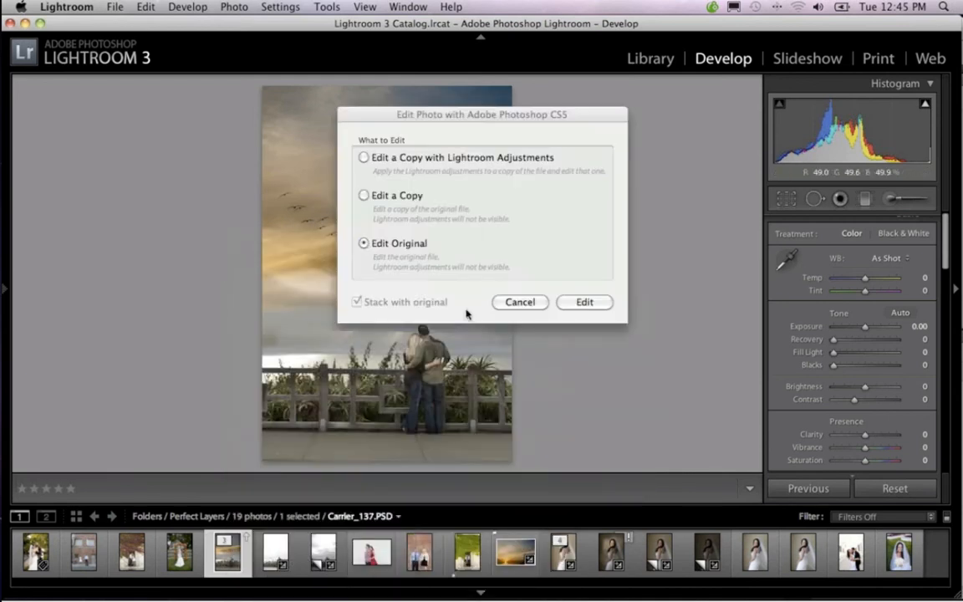
left_click(585, 302)
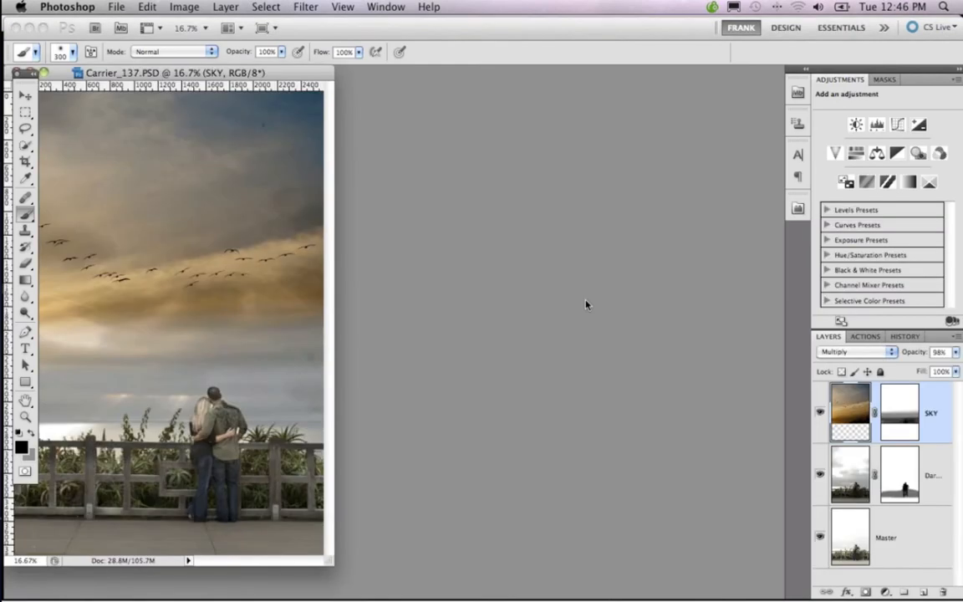
Zoom the document out to 12.5%, enlarge its window, and reposition it in the middle of the workspace
key("v")
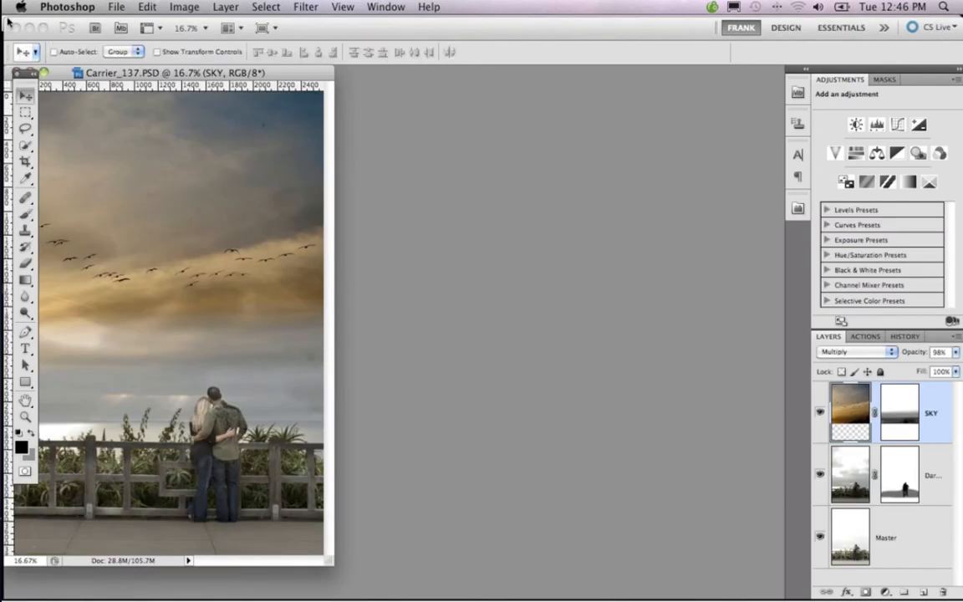
left_click_drag(164, 73, 417, 81)
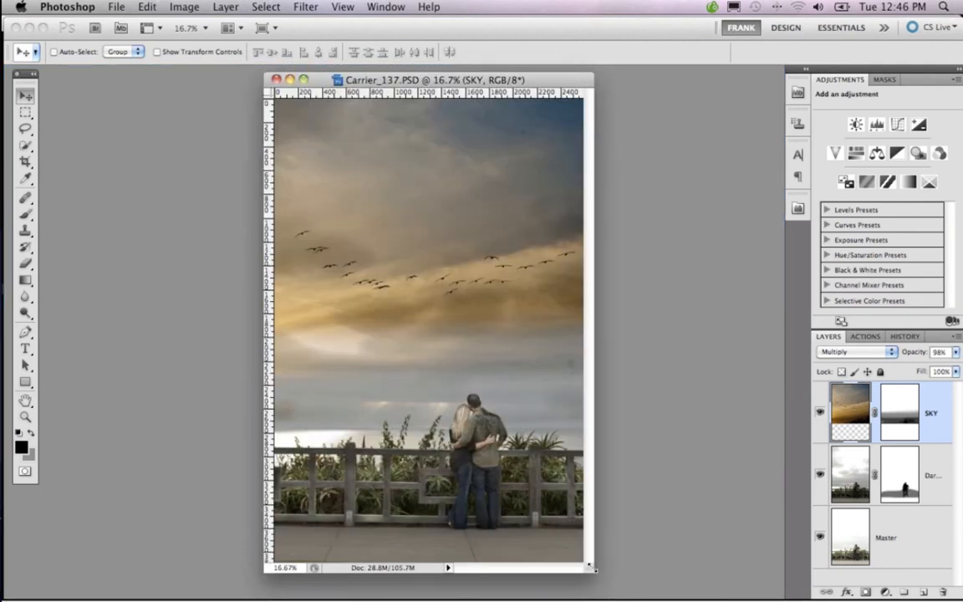
left_click_drag(611, 583, 623, 598)
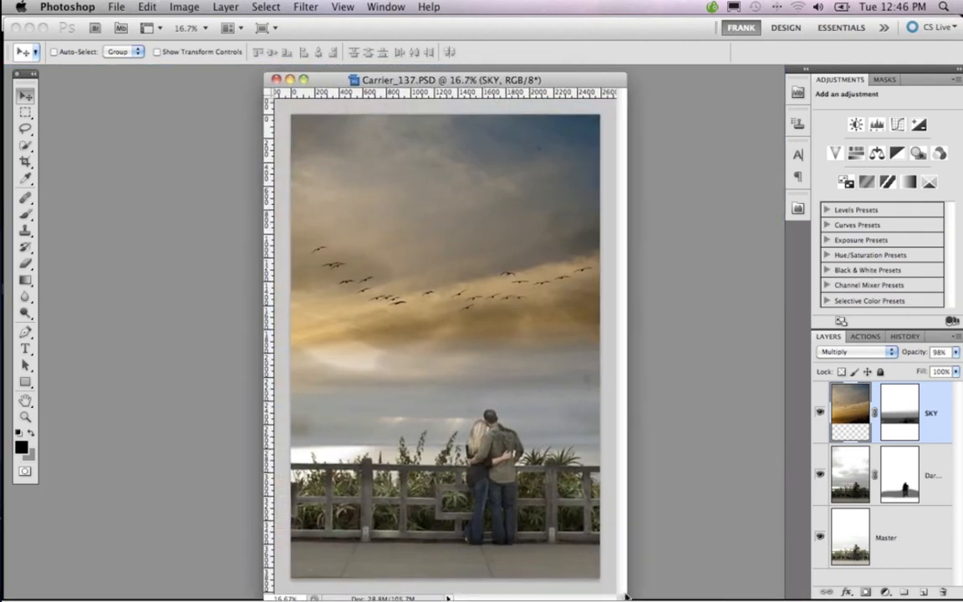
key("super+minus")
key("super+plus")
key("super+minus")
left_click_drag(513, 454, 669, 601)
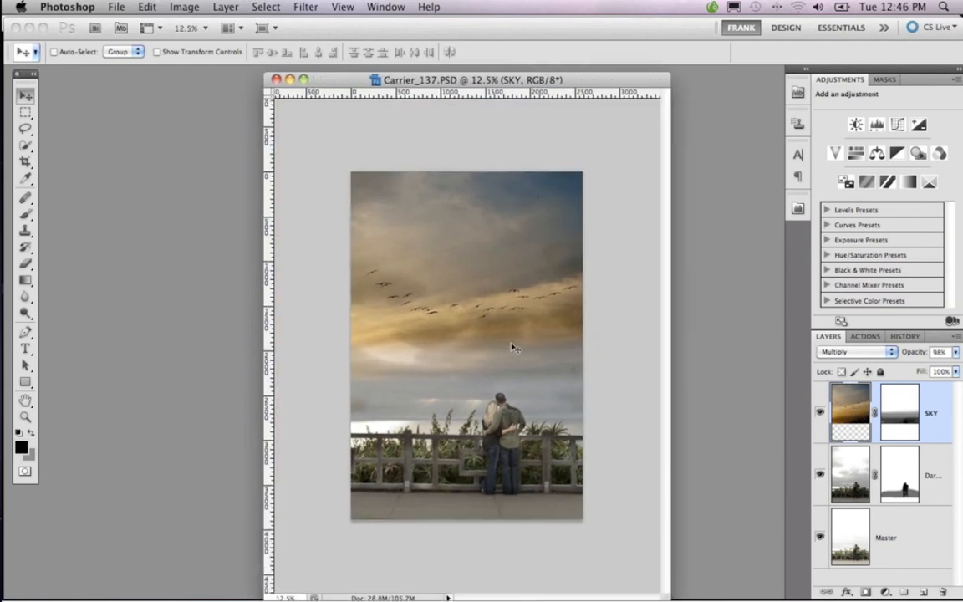
left_click_drag(512, 81, 445, 85)
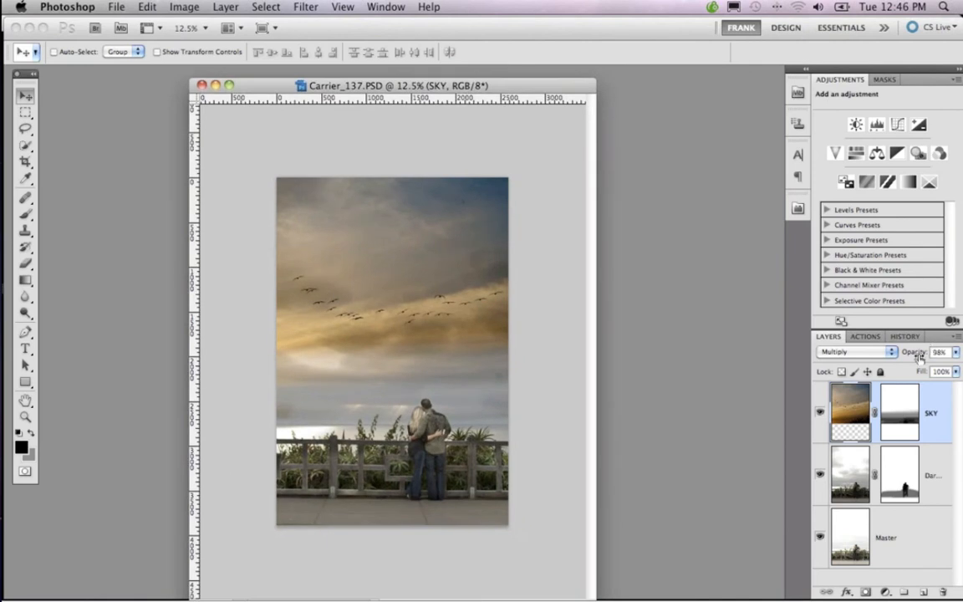
Flatten the layered composite and duplicate its Background layer
left_click(799, 208)
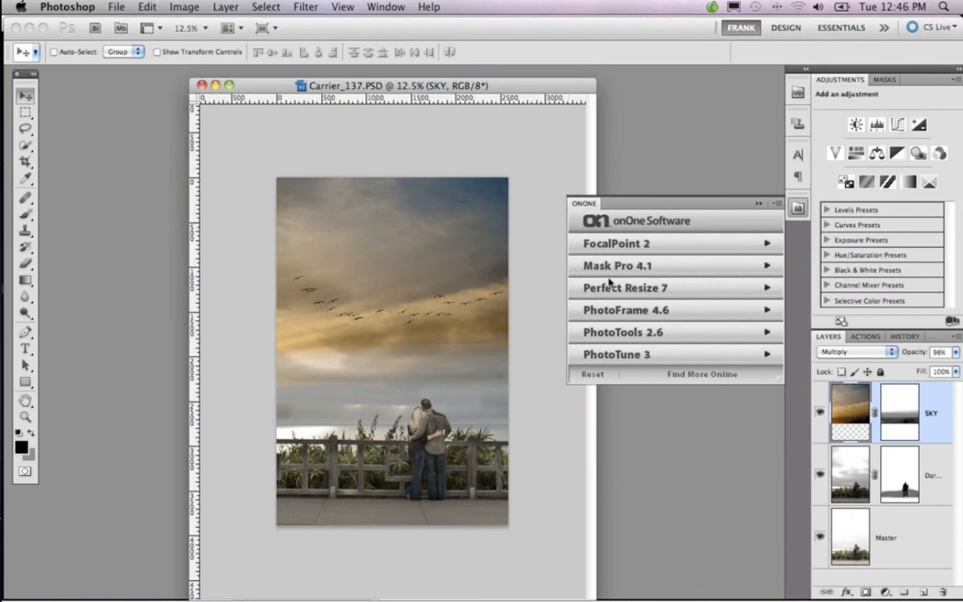
left_click(758, 203)
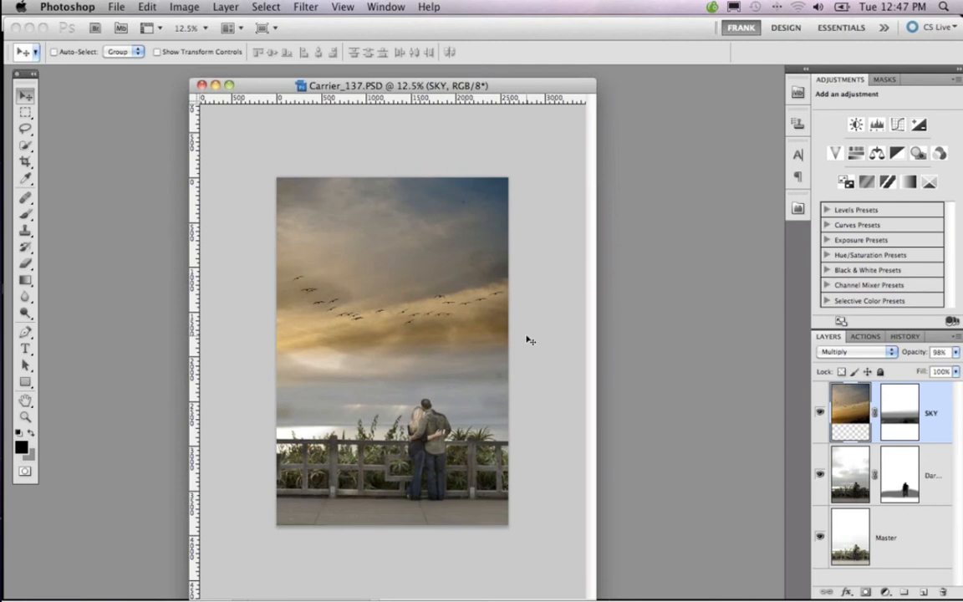
left_click(956, 337)
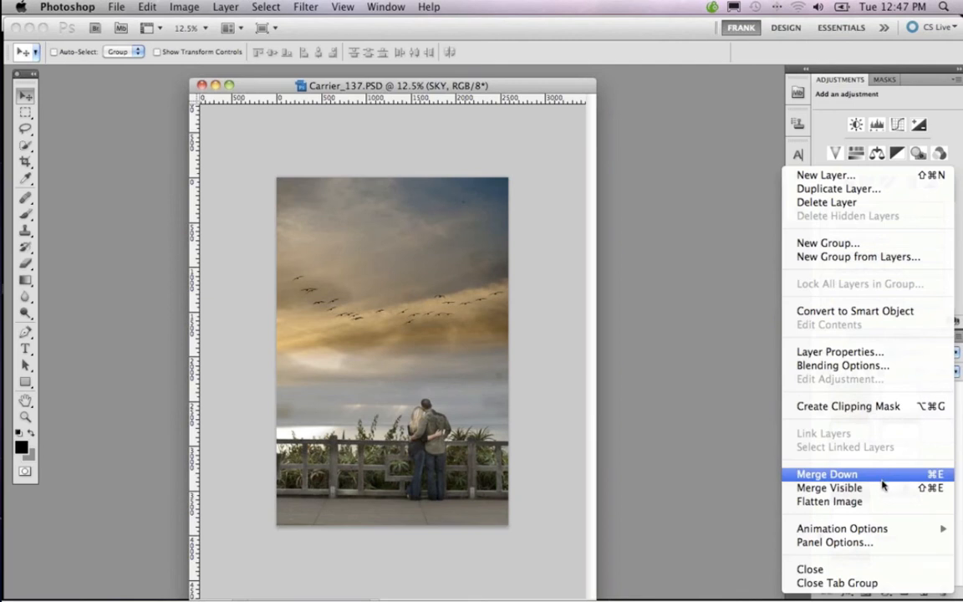
left_click(873, 502)
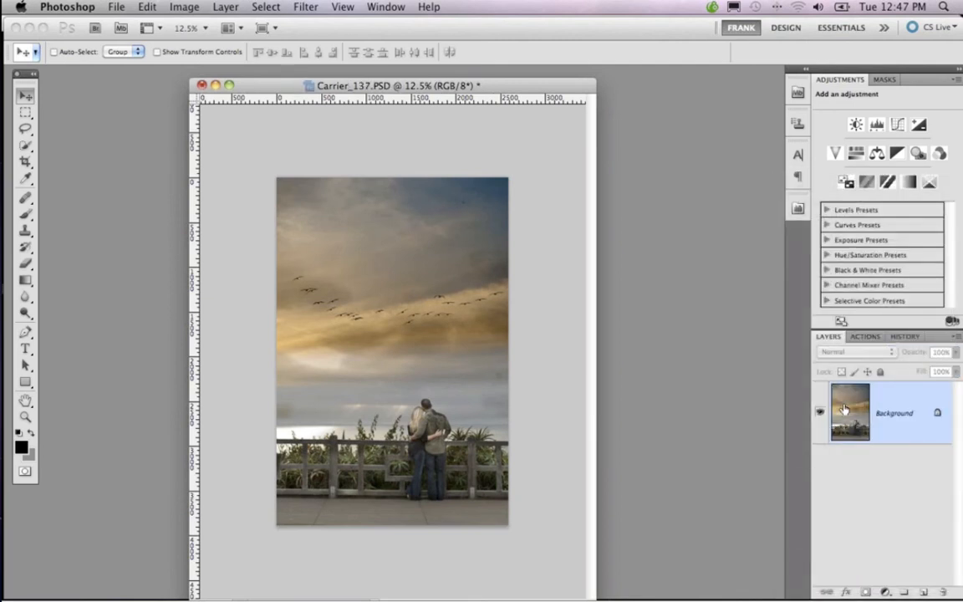
key("super+j")
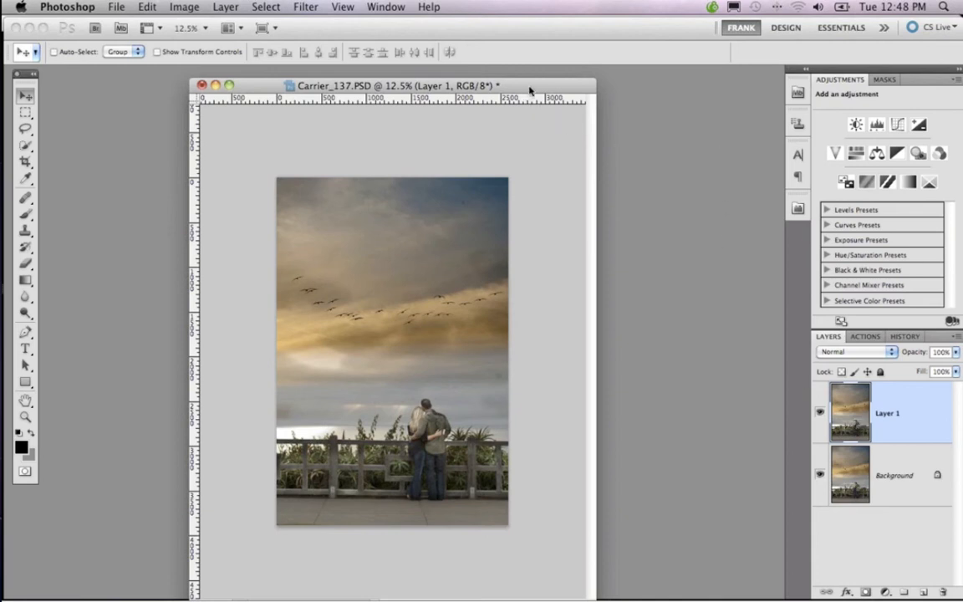
Try duplicating Layer 1 into an additional copy and undo it
left_click_drag(529, 90, 540, 83)
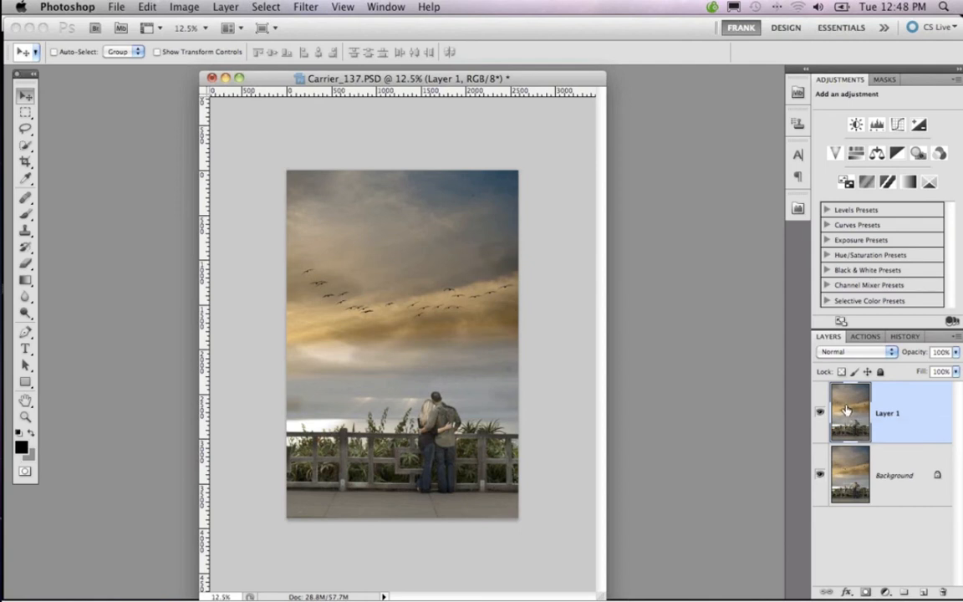
left_click_drag(845, 411, 924, 591)
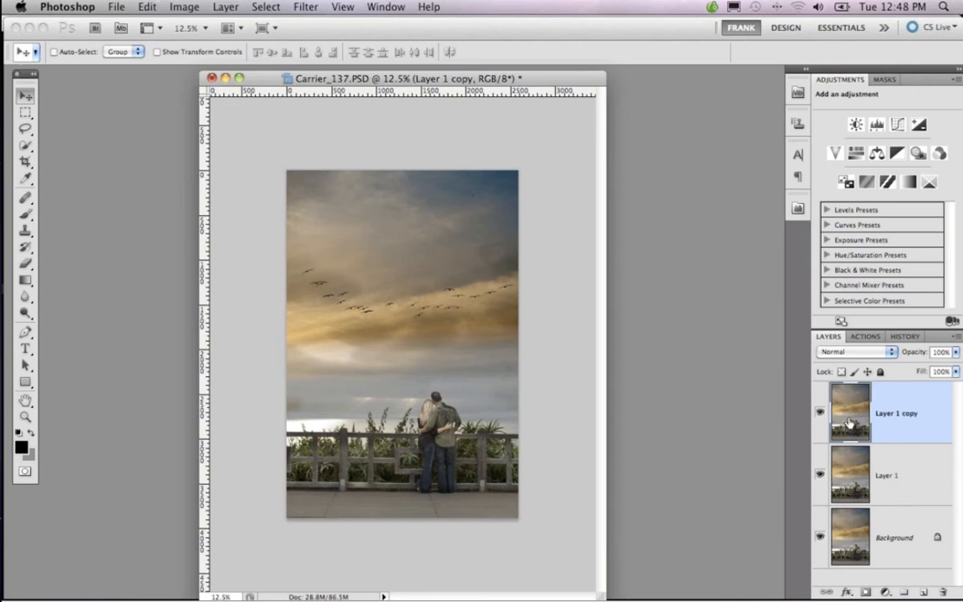
key("ctrl+z")
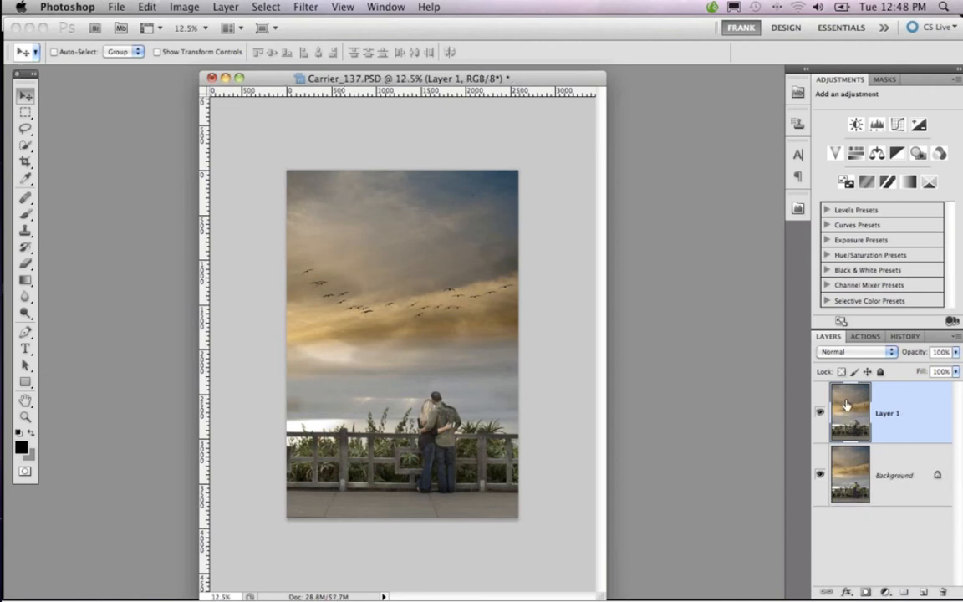
Launch PhotoFrame 4.6 on Layer 1 from the onOne plug-ins
left_click(798, 208)
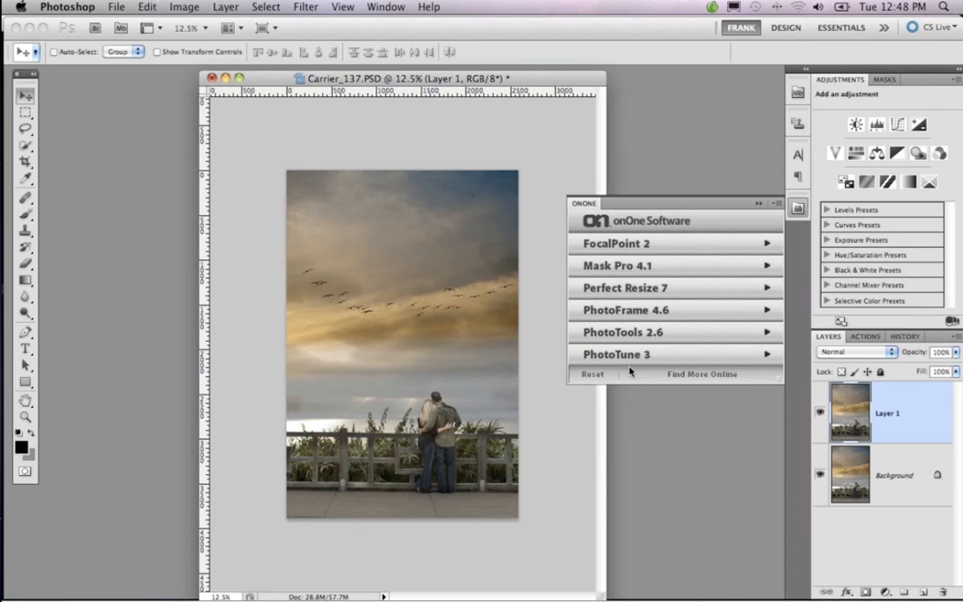
left_click(632, 311)
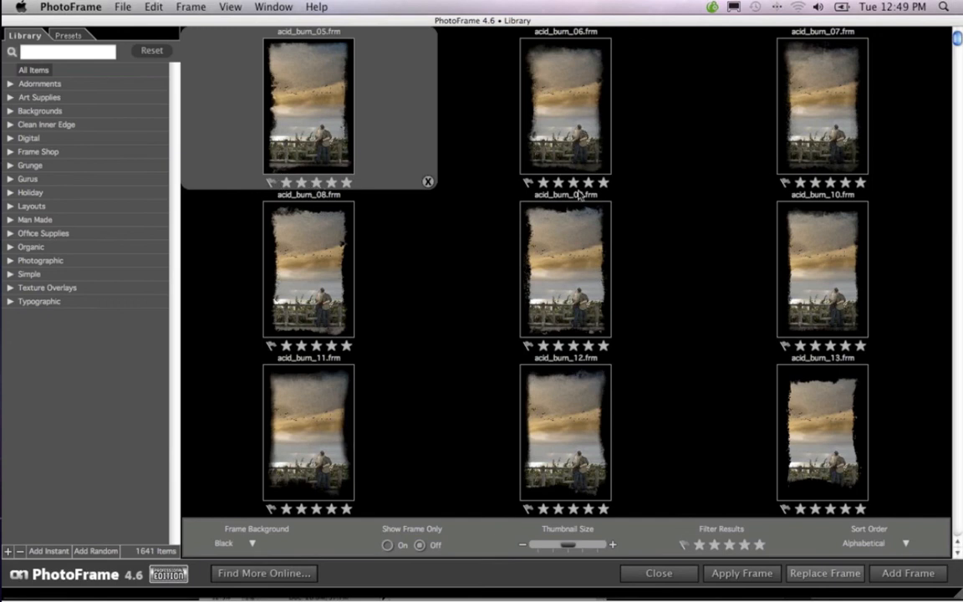
Try the acid_burn_09.frm frame around the photo and remove it from the frame stack
scroll(576, 213, "down", 3)
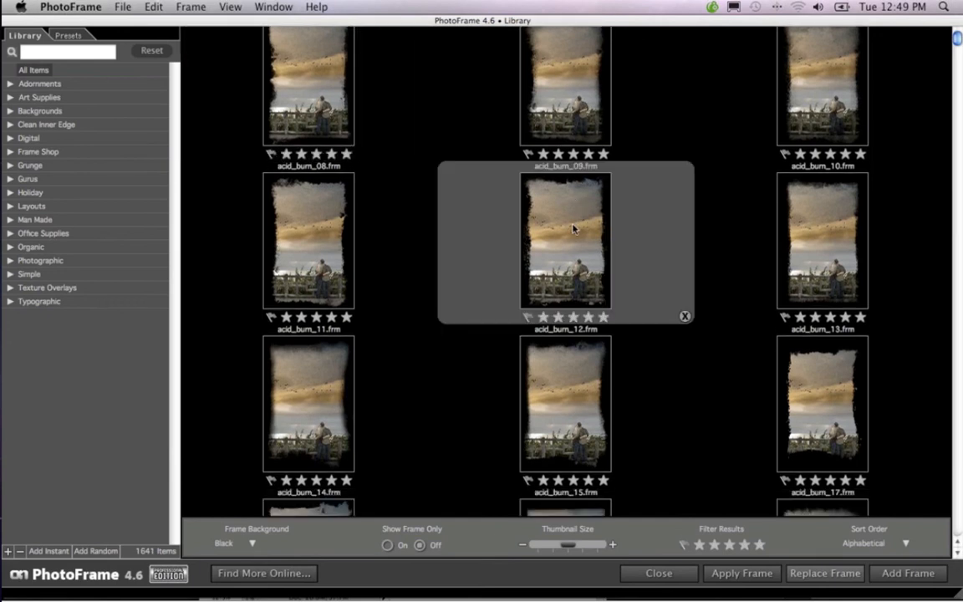
left_click(907, 573)
key("super+minus")
key("super+minus")
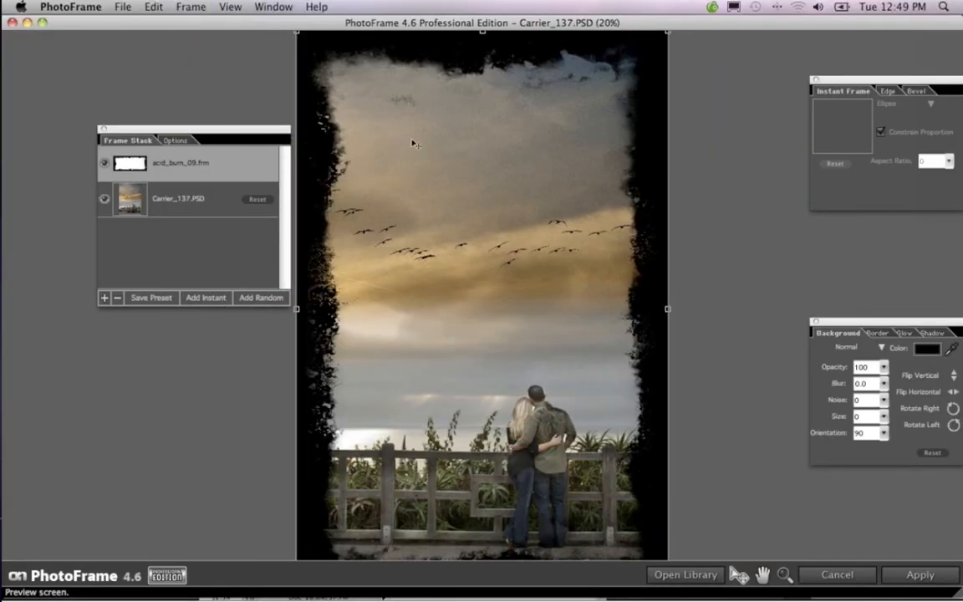
key("super+minus")
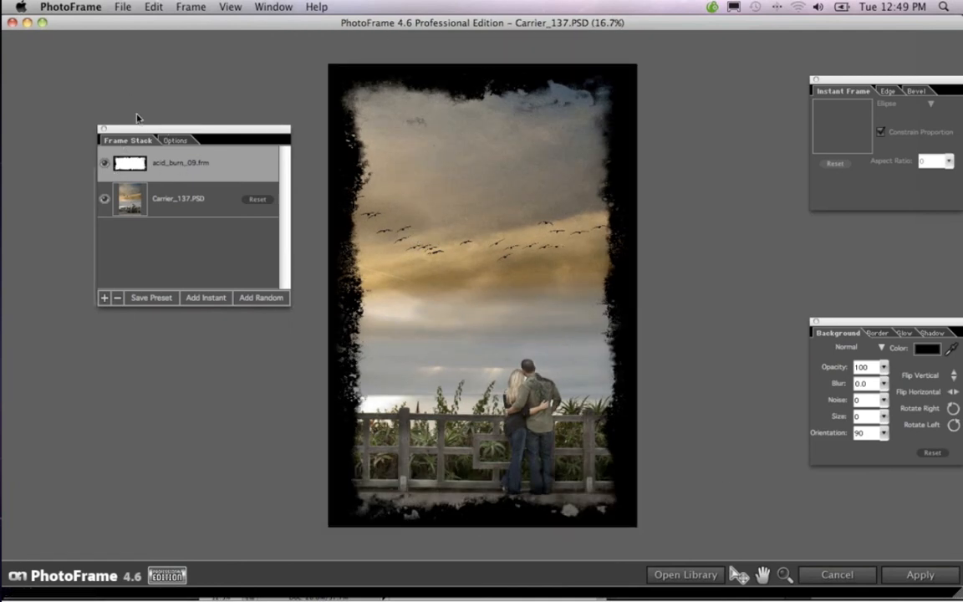
left_click_drag(138, 129, 72, 115)
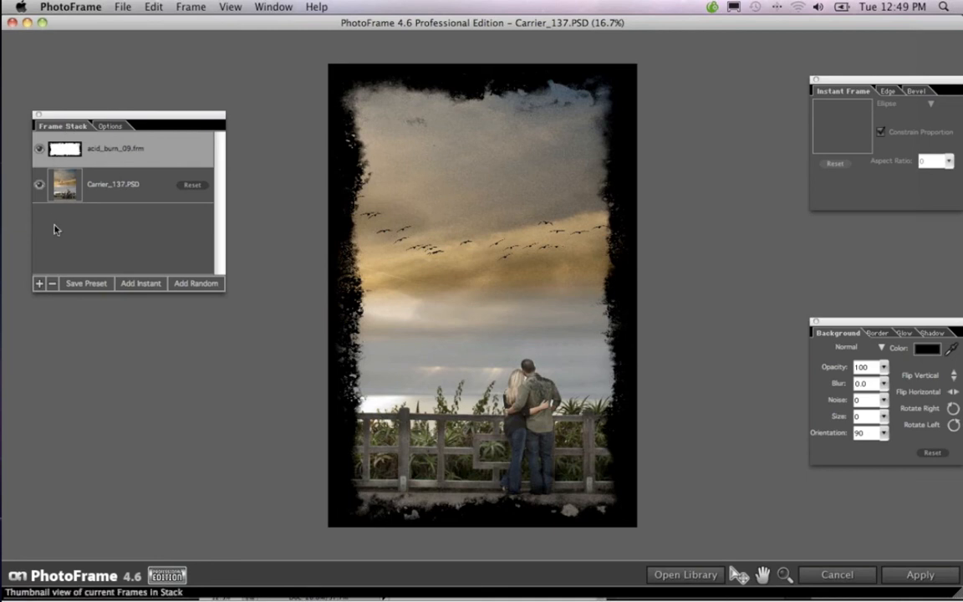
left_click(51, 285)
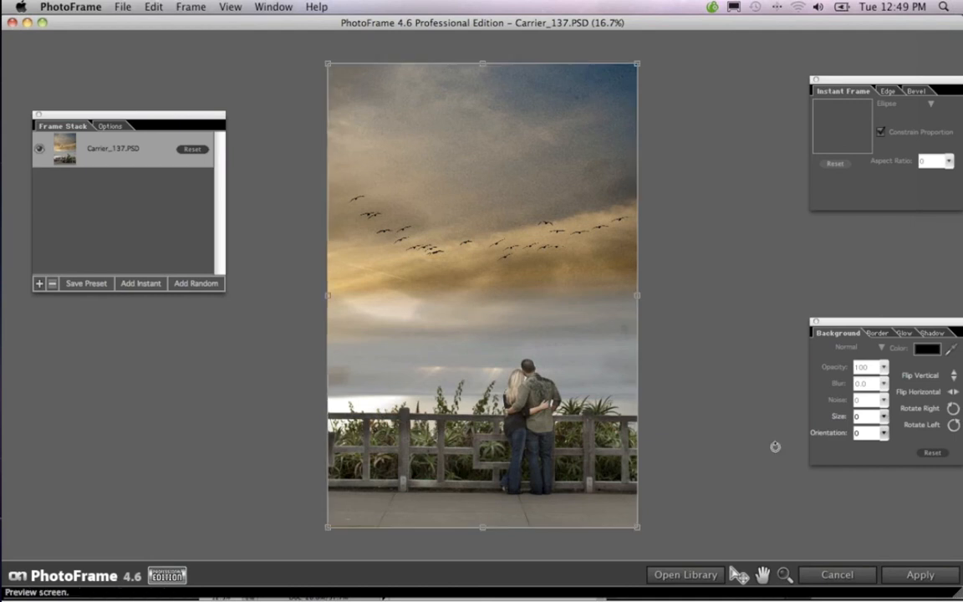
Open the frame library and select texture_paper_04.frm from the Paper category of the Texture Overlays
left_click(715, 577)
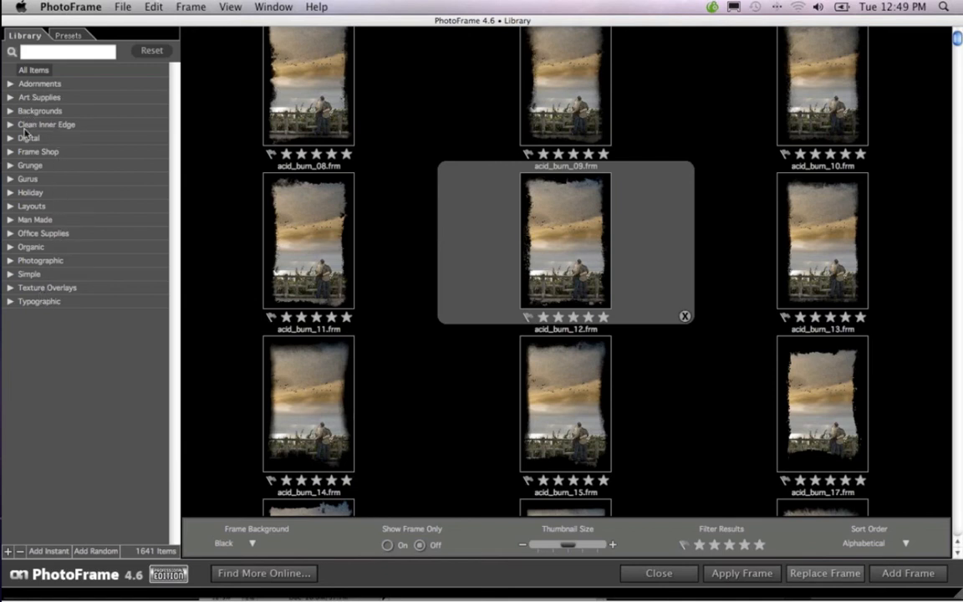
left_click(12, 289)
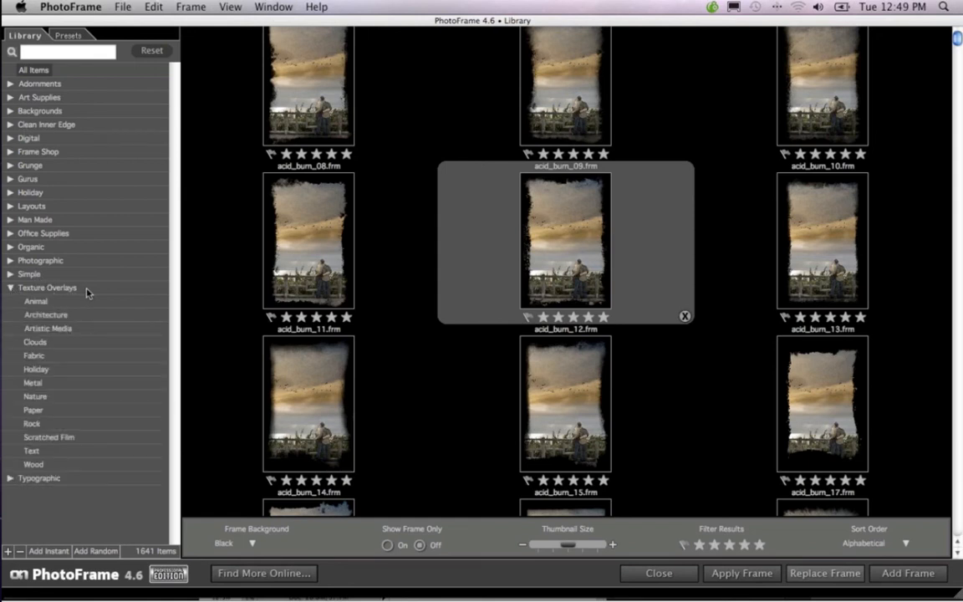
left_click(40, 411)
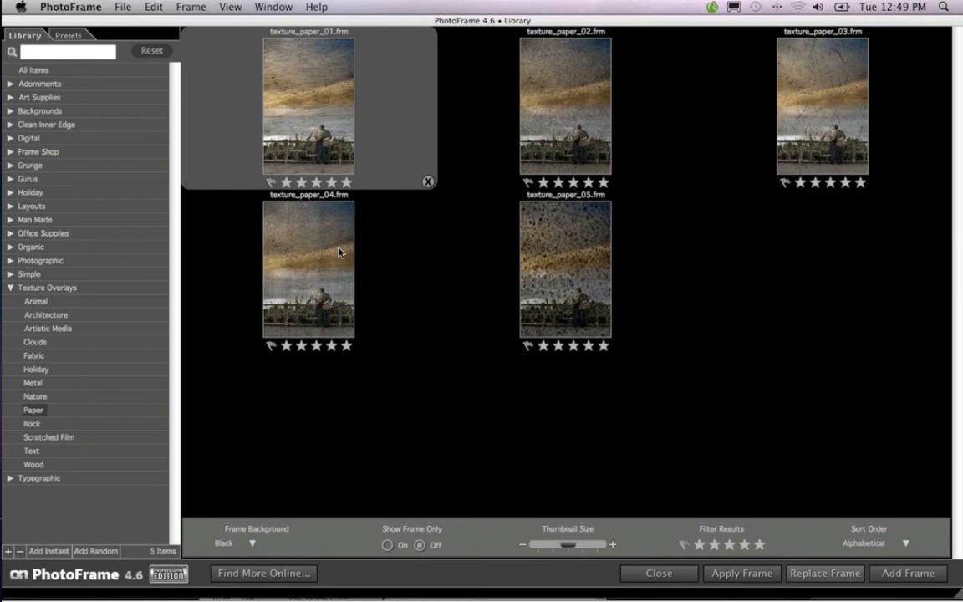
left_click(316, 256)
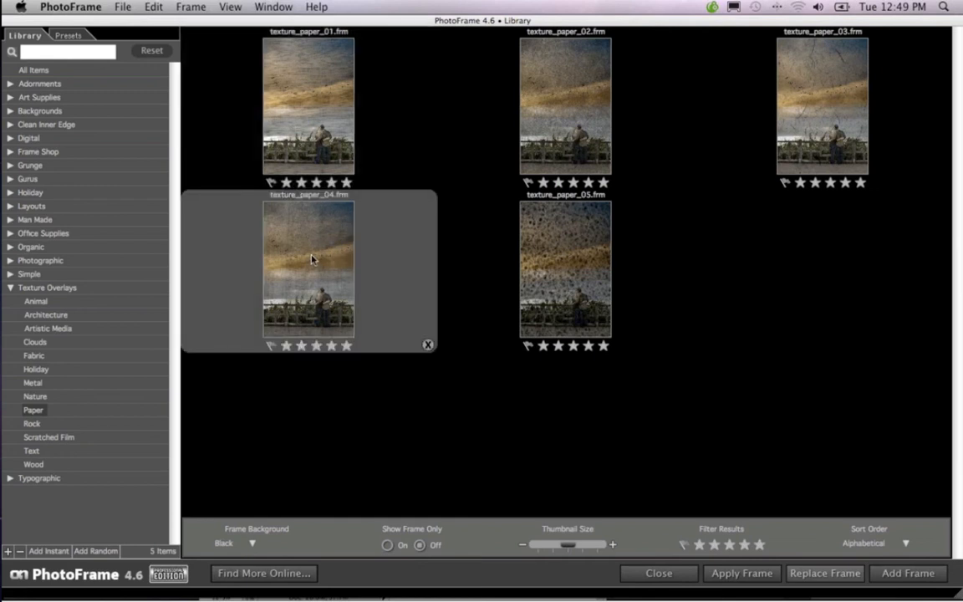
Try White as the frame background for the paper textures and switch it back to Black
left_click(254, 542)
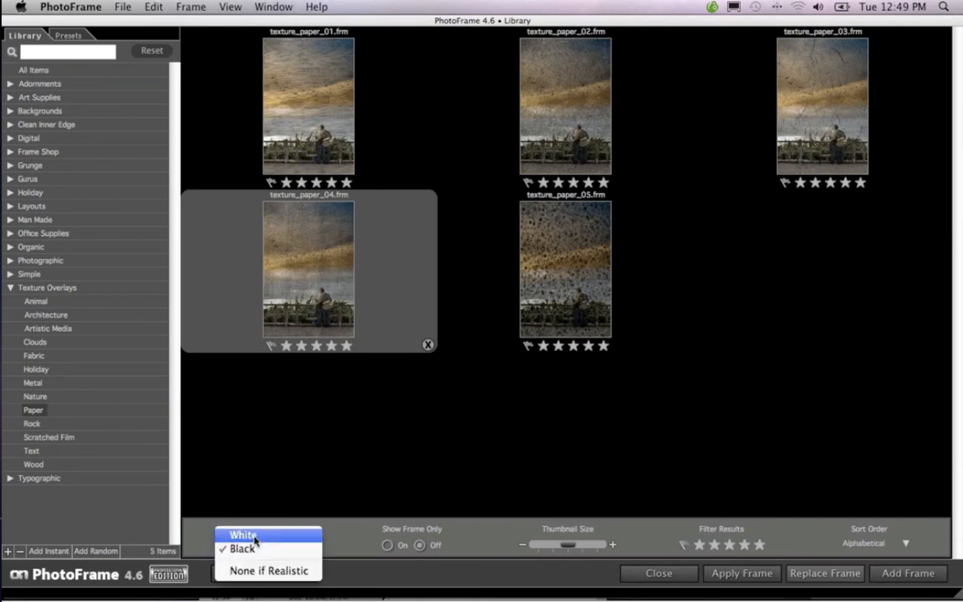
left_click(251, 537)
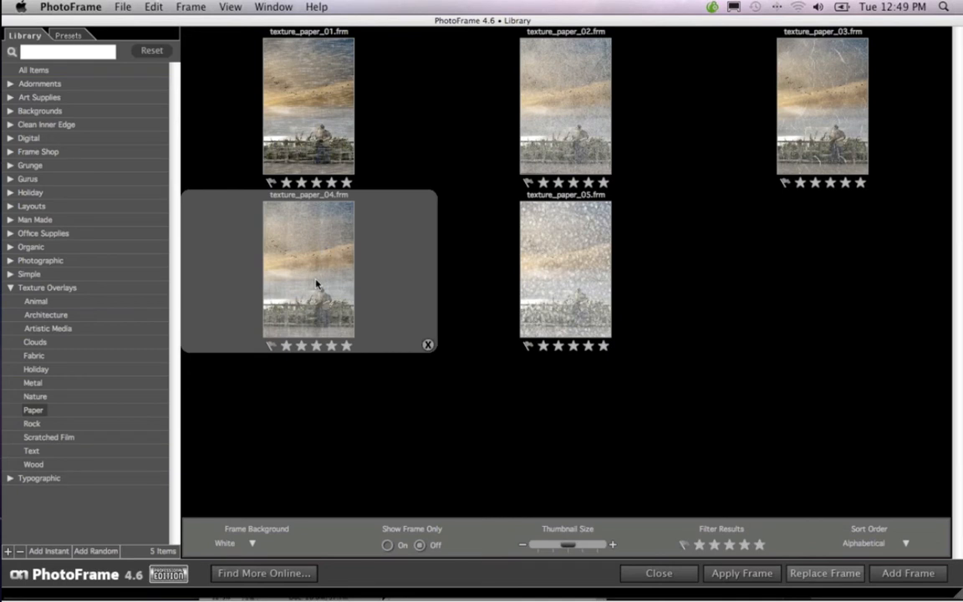
left_click(251, 543)
left_click(255, 512)
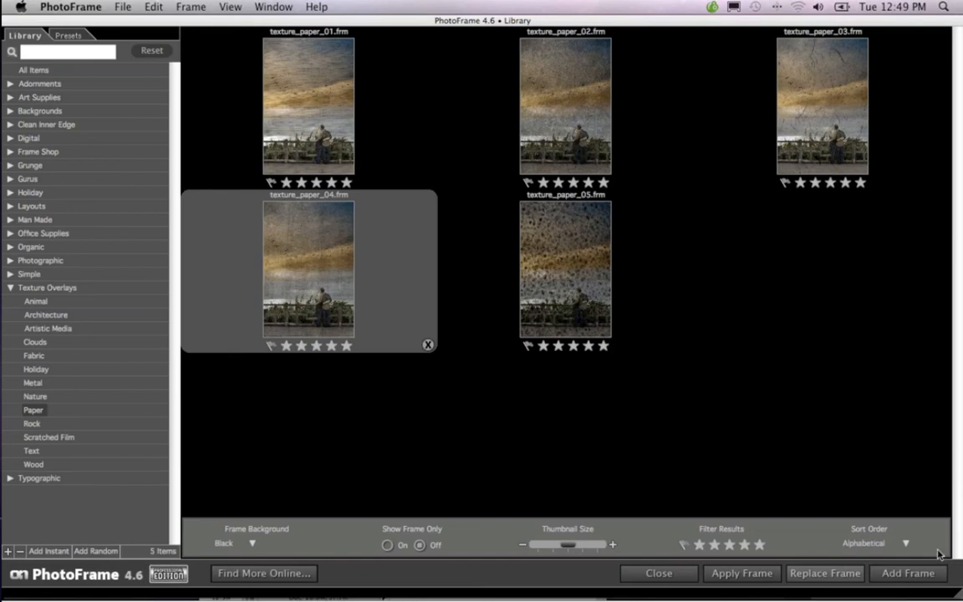
Add the selected paper texture to the photo and keep its background blend mode at Normal
left_click(918, 576)
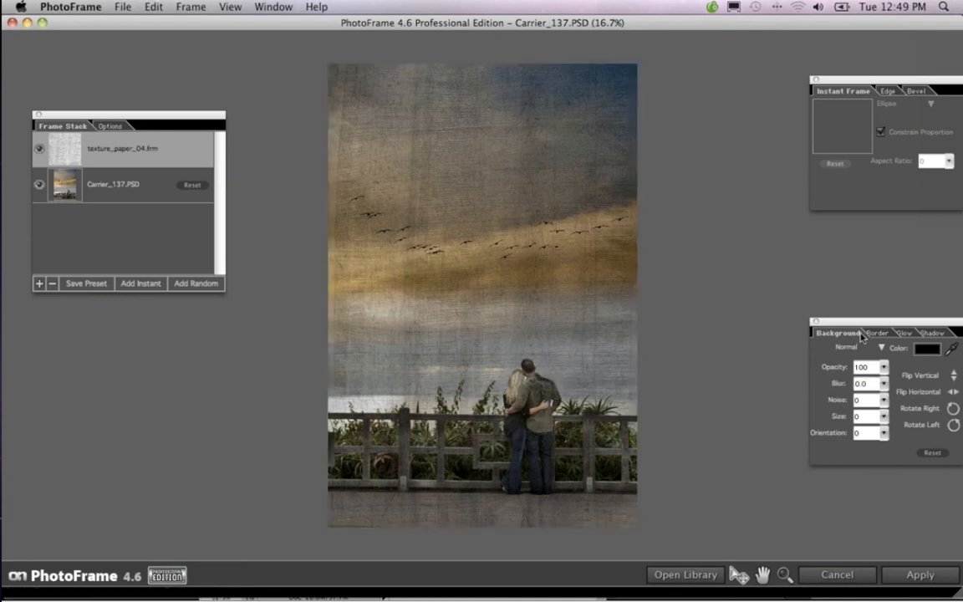
left_click_drag(817, 322, 793, 283)
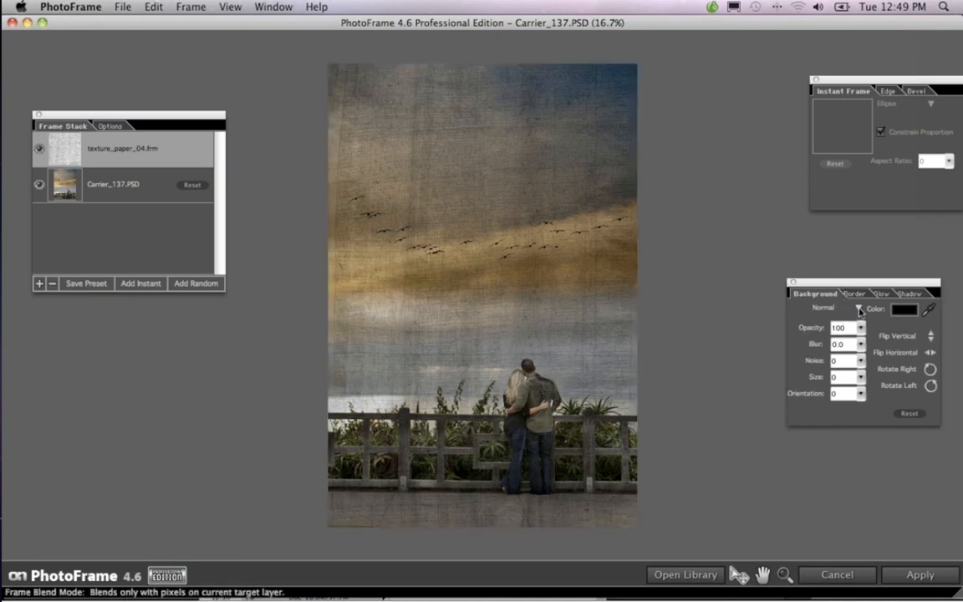
left_click(861, 312)
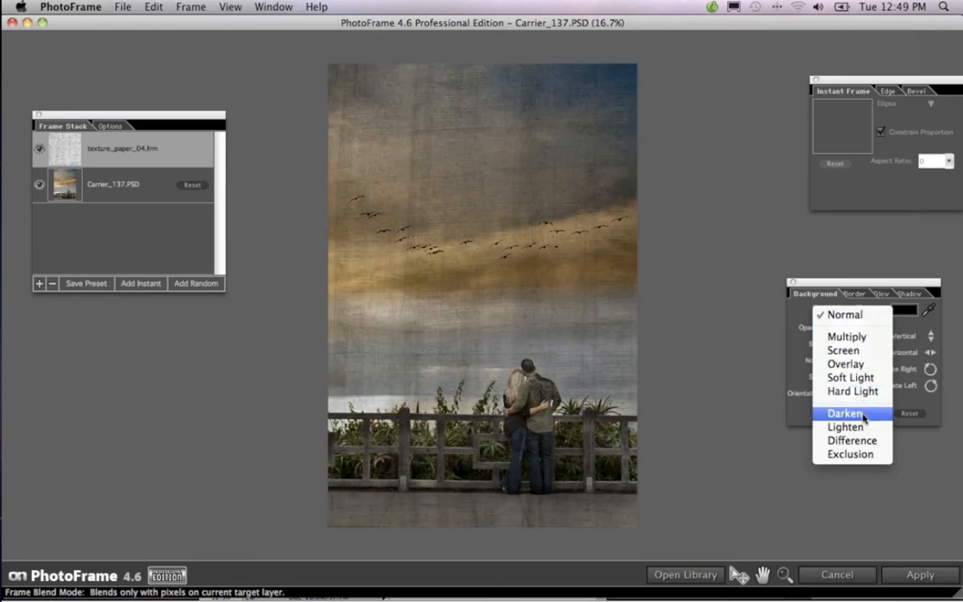
left_click(851, 317)
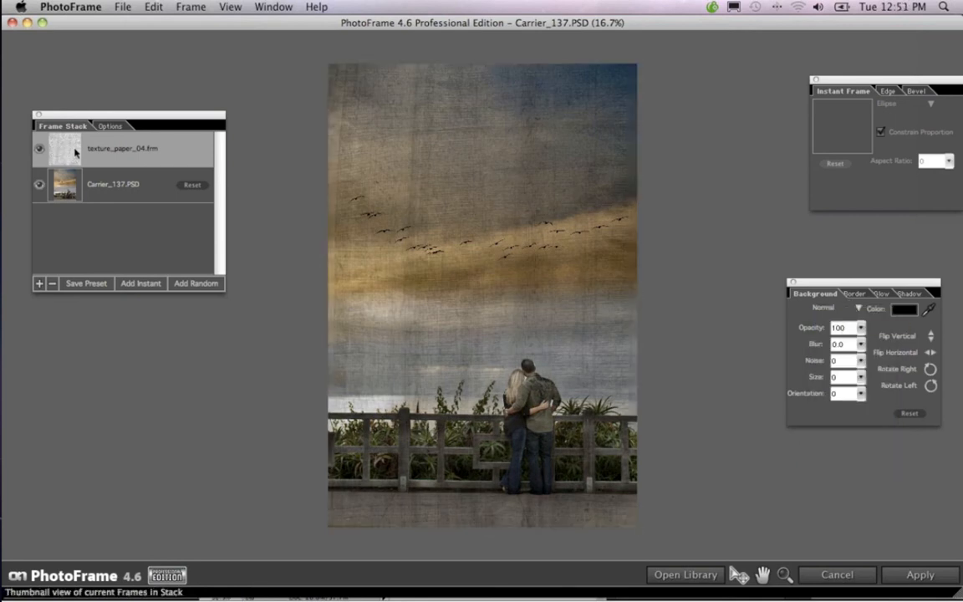
Toggle the texture_paper_04.frm overlay off and on to compare, and apply the frame to the Photoshop document
left_click(40, 151)
left_click(40, 151)
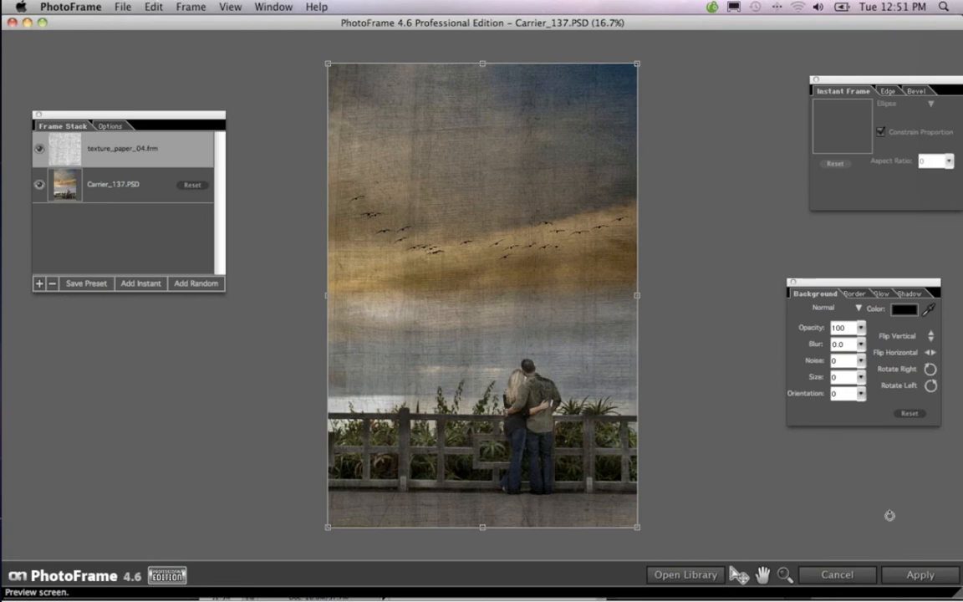
left_click(921, 576)
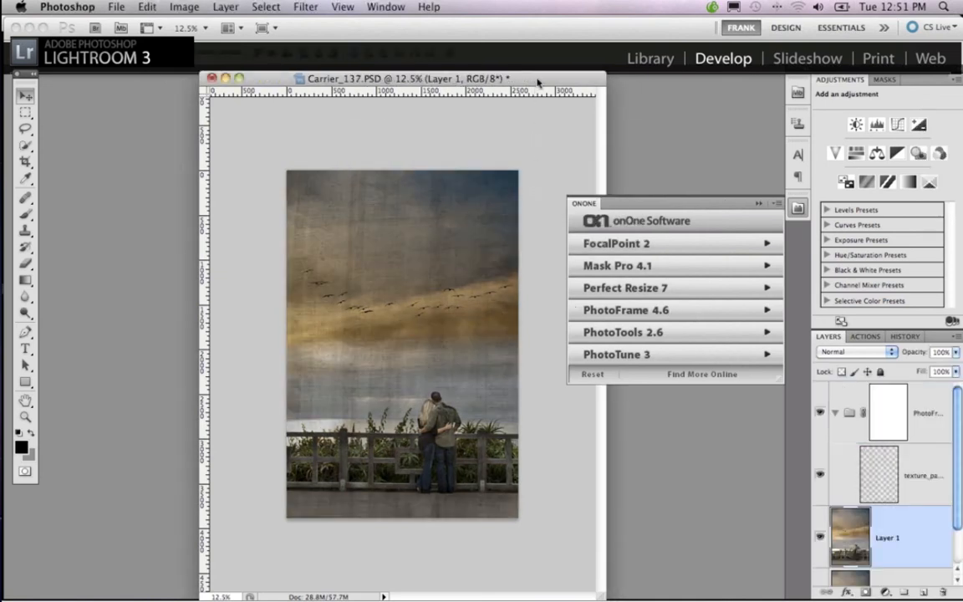
Collapse the onOne panel, reposition the document window and widen the Layers panel to show the full layer names
left_click_drag(531, 79, 565, 62)
left_click(760, 204)
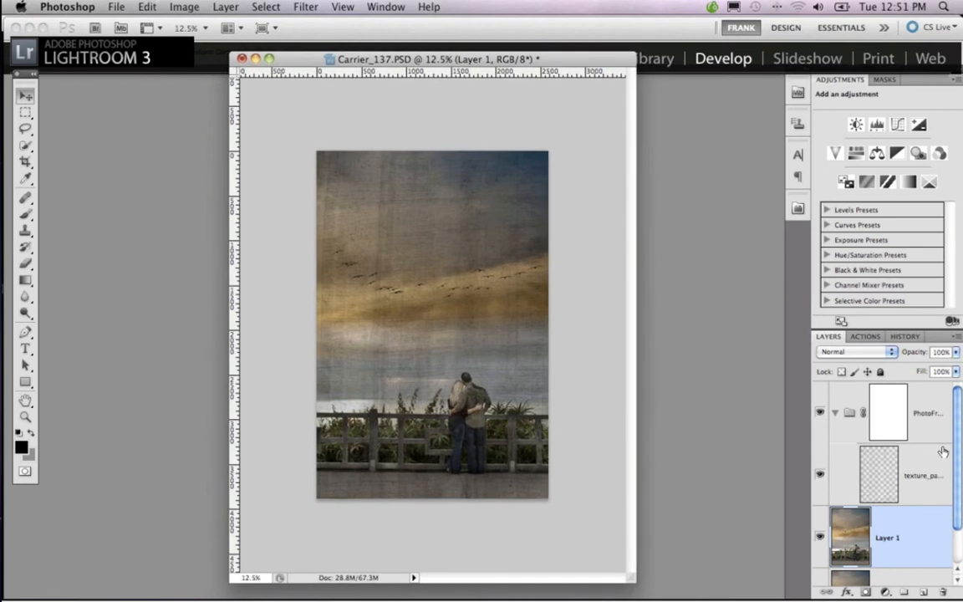
left_click_drag(960, 478, 959, 473)
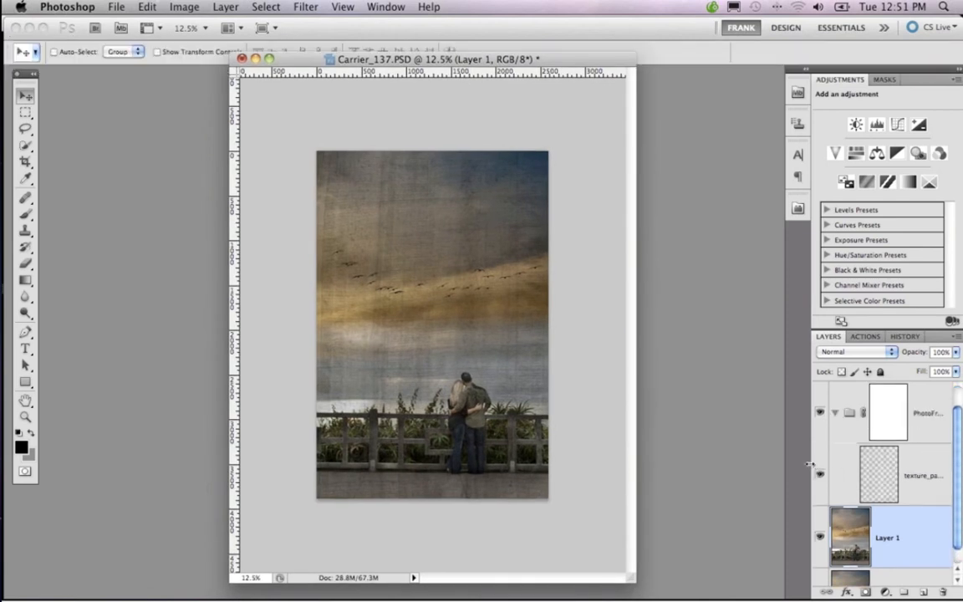
left_click_drag(813, 467, 762, 464)
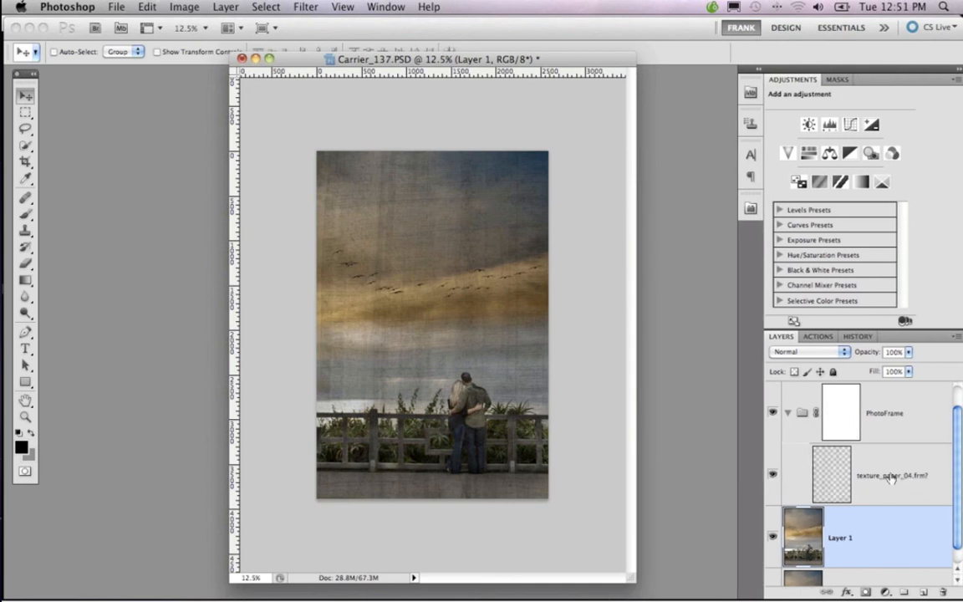
Add a layer mask to the texture_paper_04 layer inside the PhotoFrame group
left_click(836, 351)
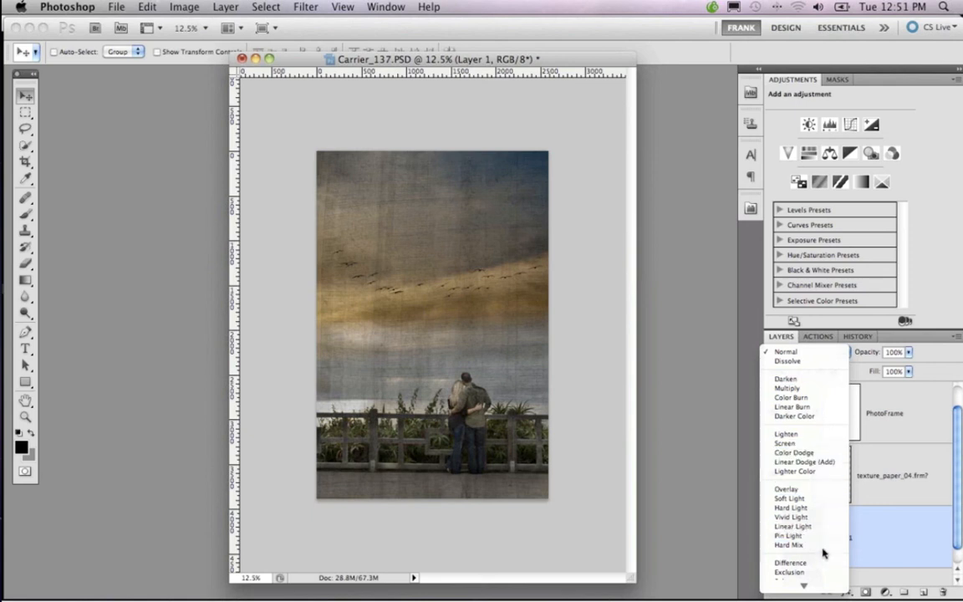
left_click(843, 352)
left_click(843, 475)
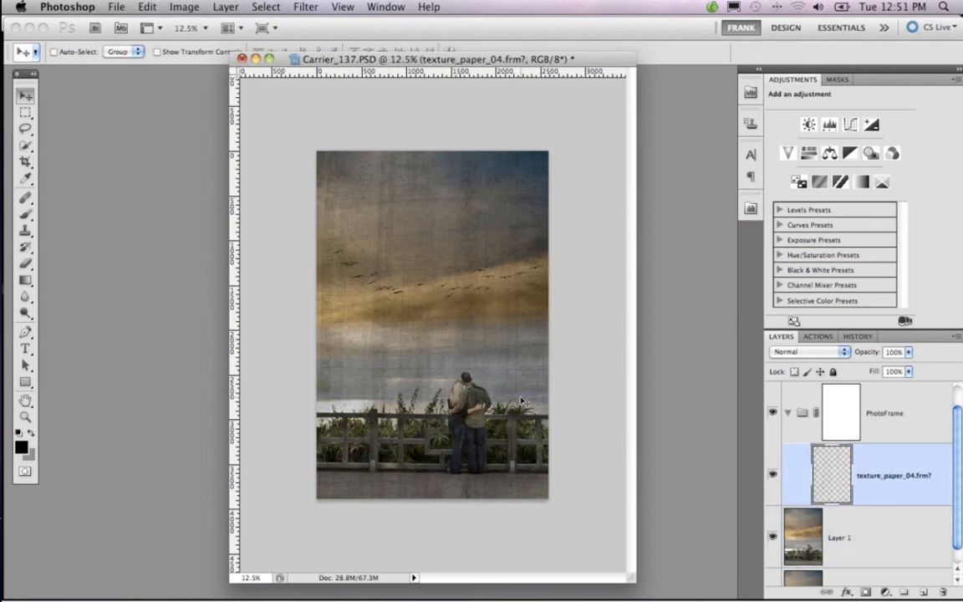
key("super+equal")
key("super+equal")
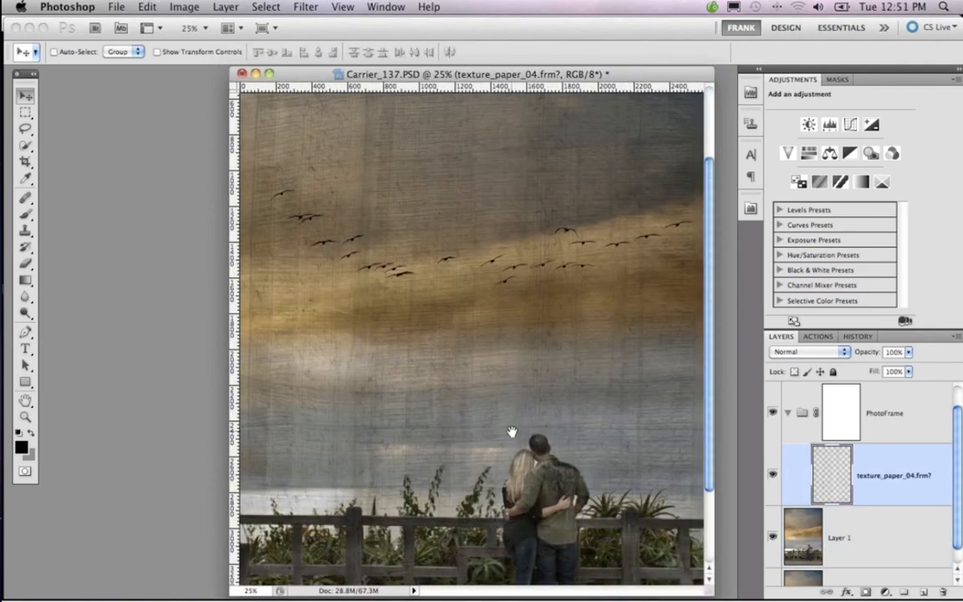
scroll(474, 301, "down", 3)
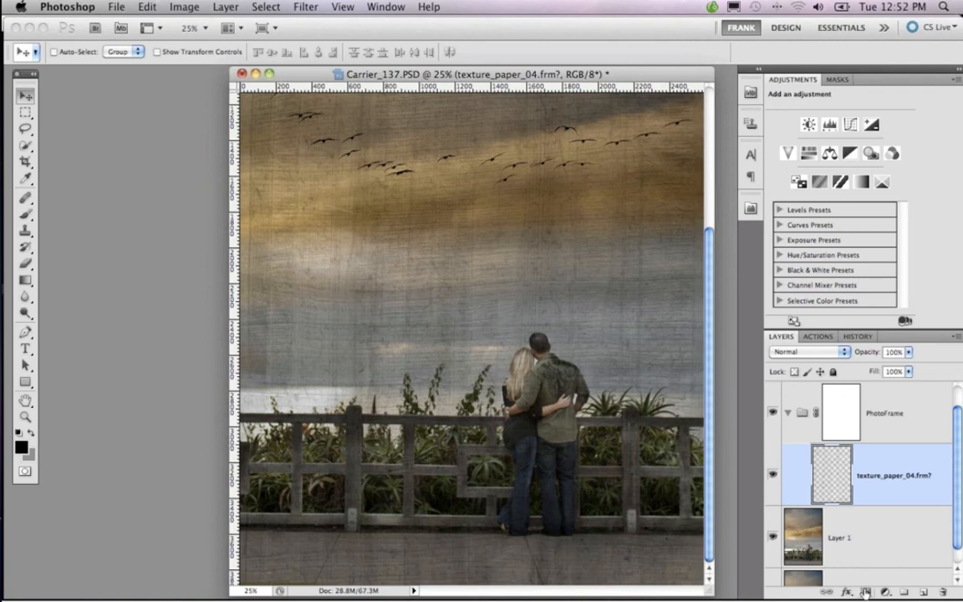
scroll(866, 593, "down", 2)
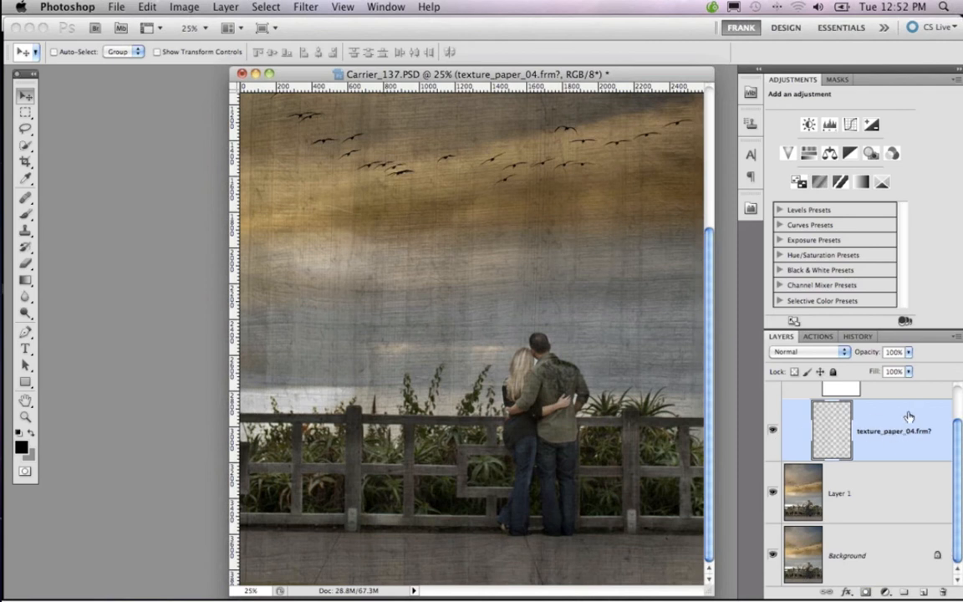
left_click(867, 592)
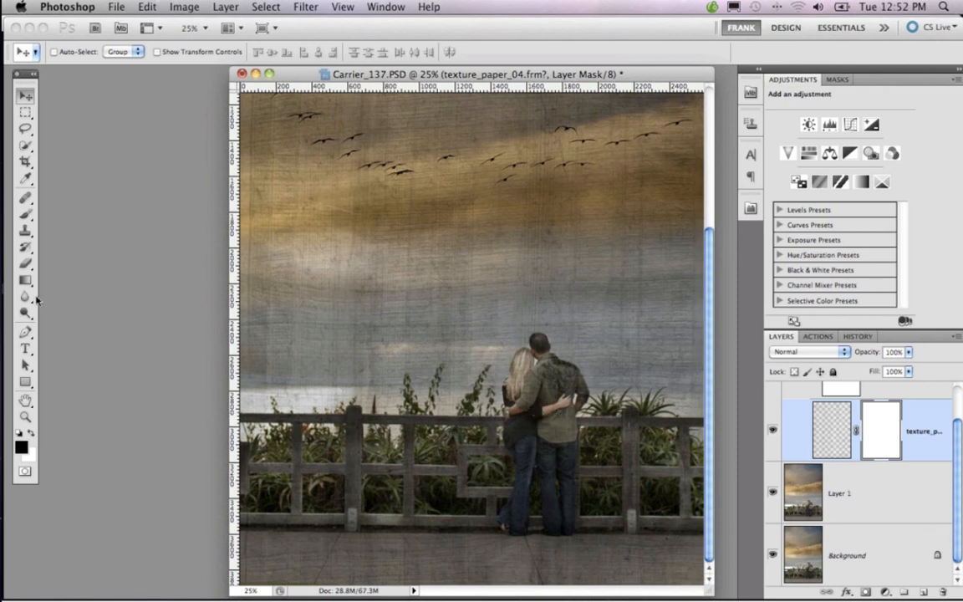
Activate the Brush Tool and keep its opacity at 100% for painting on the texture's mask
key("b")
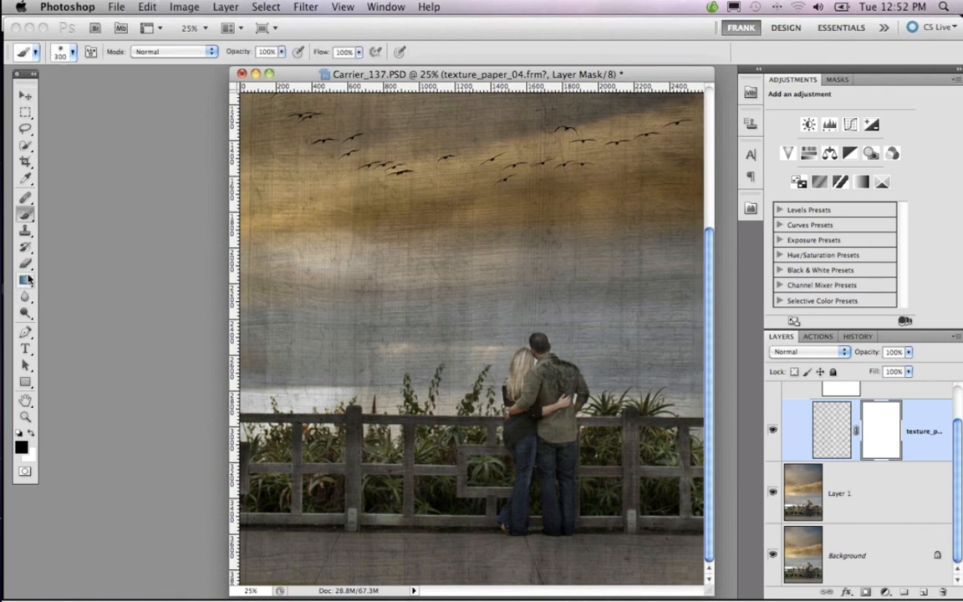
left_click(27, 216)
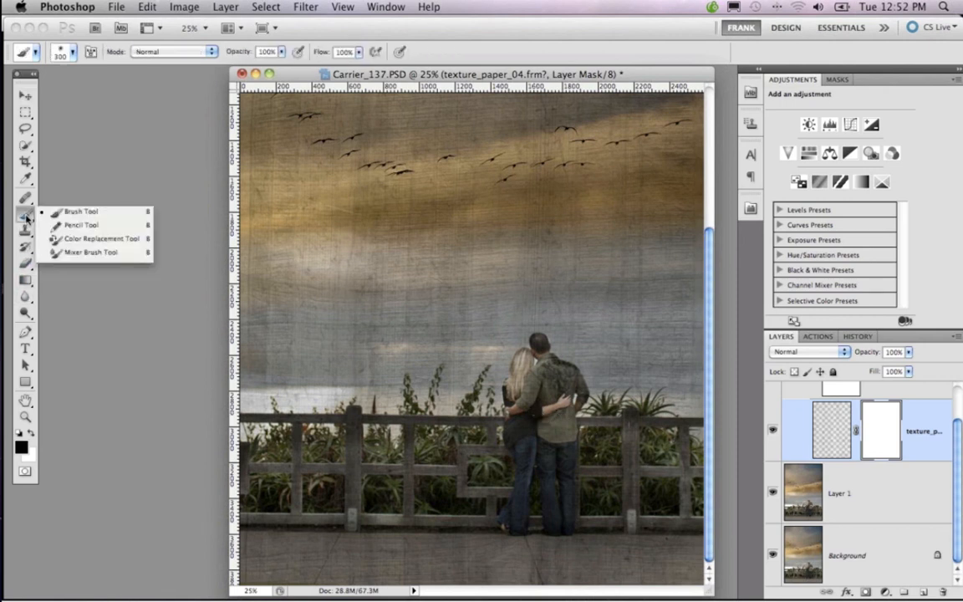
left_click(73, 217)
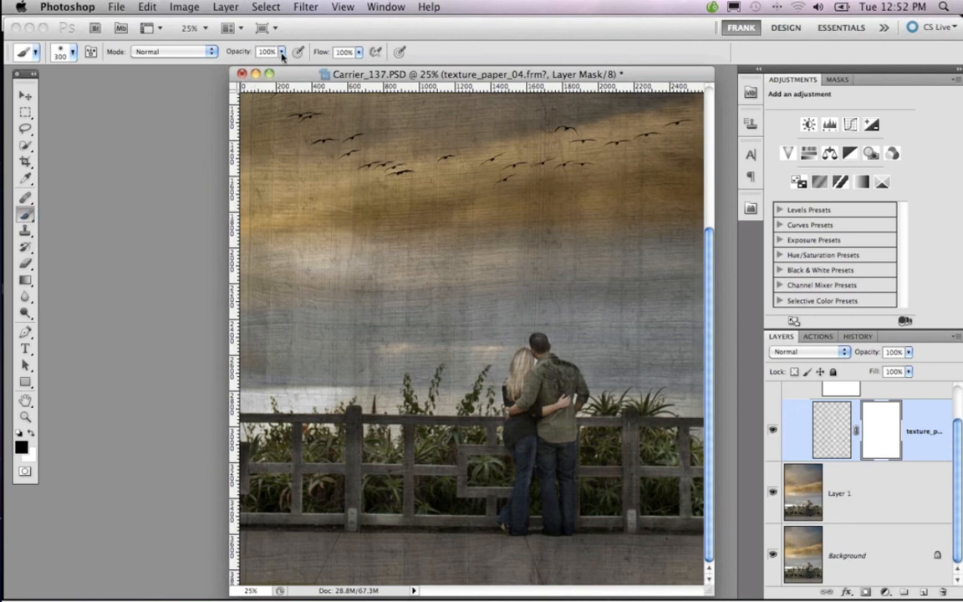
mouse_move(282, 55)
left_mouse_down()
mouse_move(260, 67)
mouse_move(213, 67)
mouse_move(286, 68)
left_mouse_up()
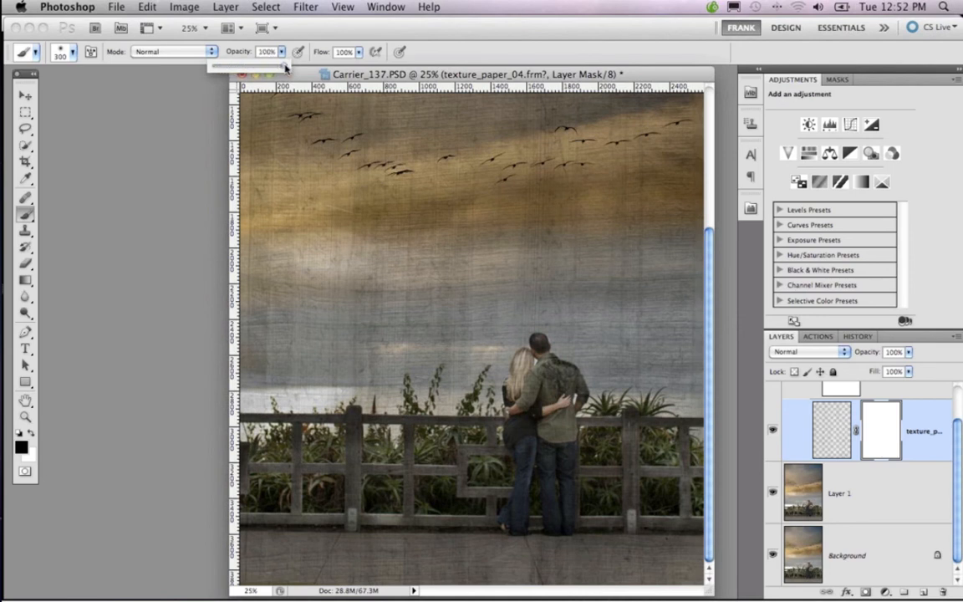
left_click(531, 377)
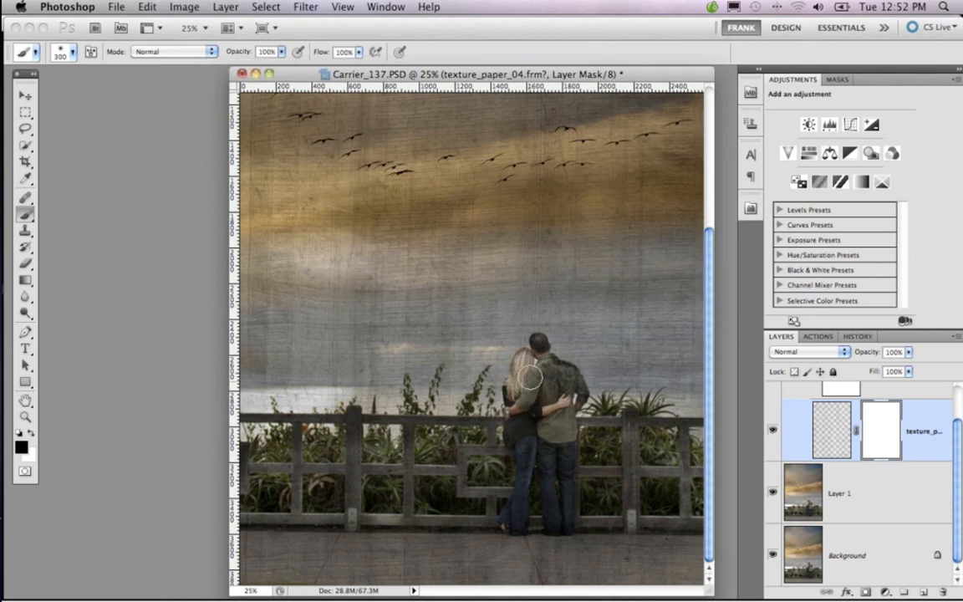
Paint black on the texture layer's mask over the couple, using brush sizes of 90 and 150 px, to hide the texture there
key("bracketleft")
key("bracketleft")
key("bracketleft")
key("bracketleft")
key("bracketleft")
key("bracketleft")
key("bracketleft")
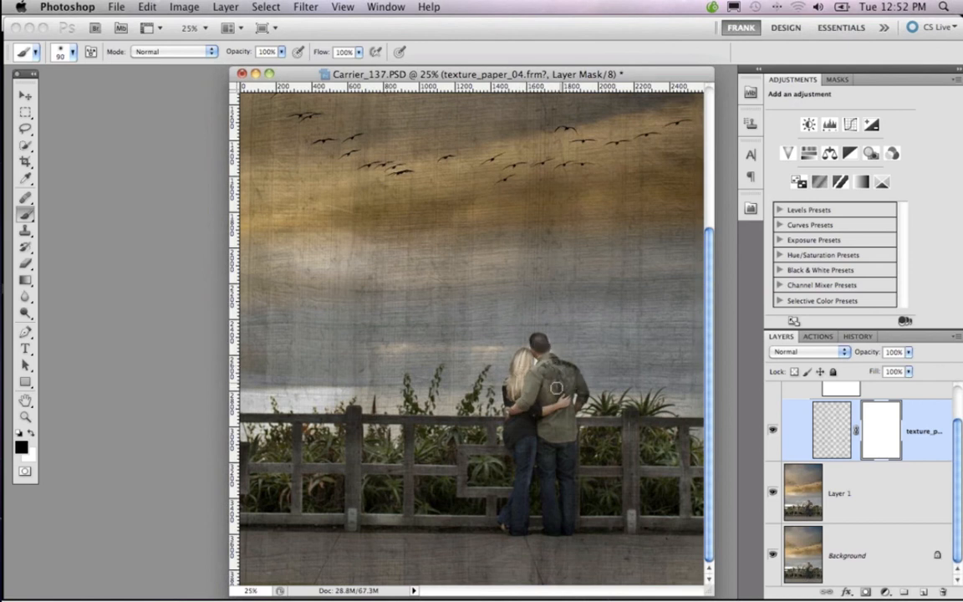
mouse_move(516, 398)
left_mouse_down()
mouse_move(565, 414)
mouse_move(555, 405)
left_mouse_up()
key("]")
key("]")
key("]")
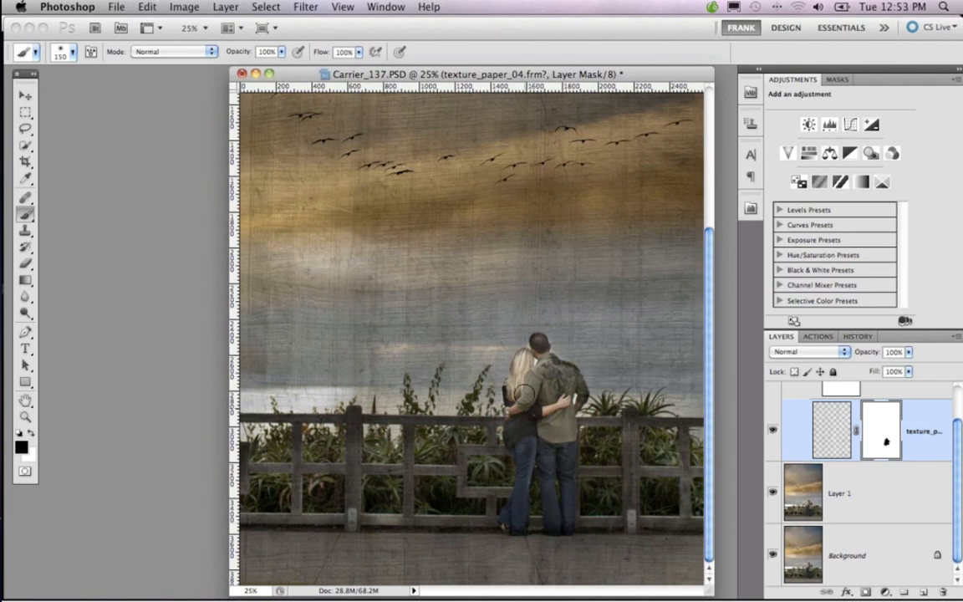
mouse_move(548, 370)
left_mouse_down()
mouse_move(563, 376)
mouse_move(553, 378)
left_mouse_up()
Zoom out to 12.5% and enlarge the document window to review the whole masked composite
key("super+minus")
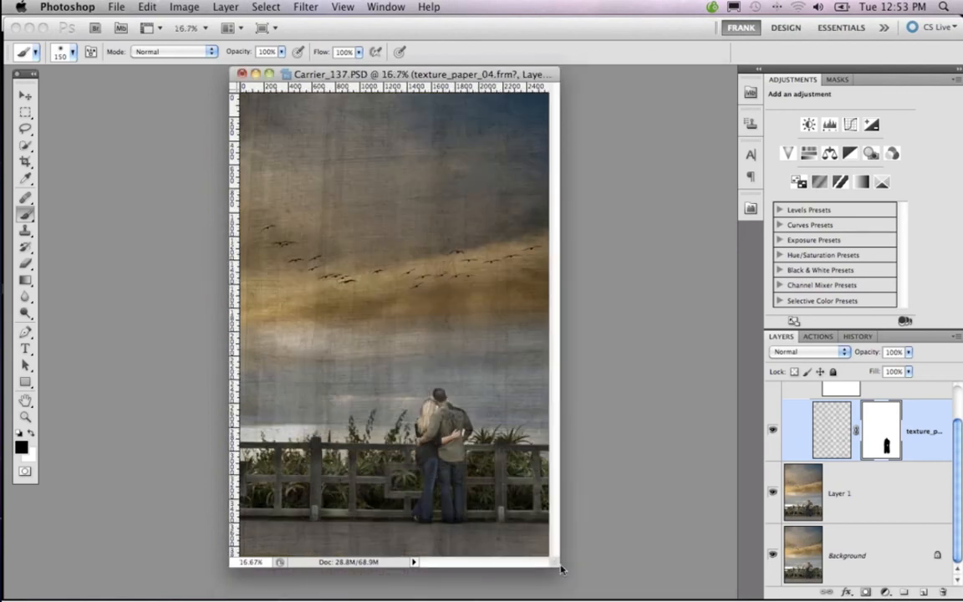
left_click_drag(560, 570, 674, 588)
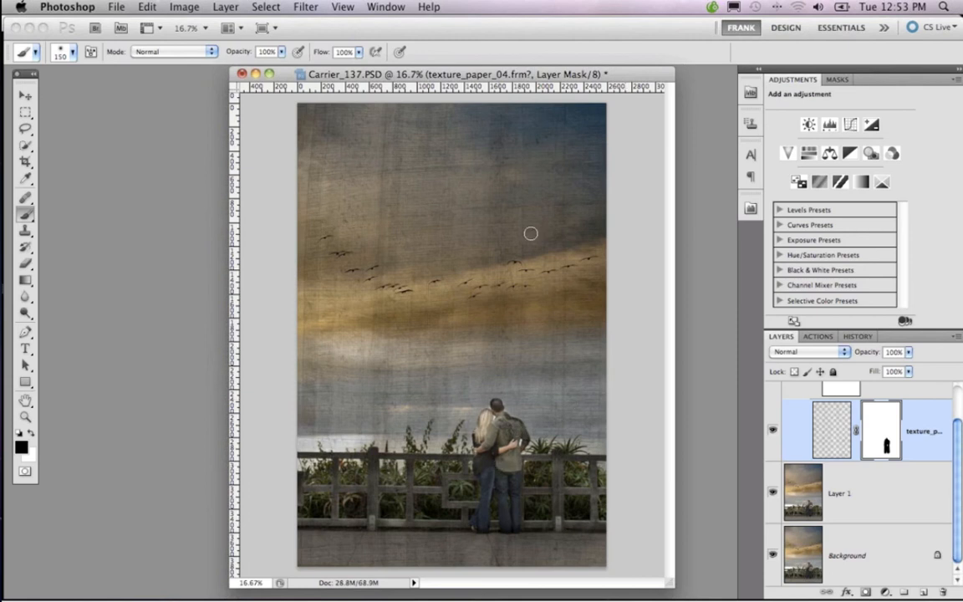
left_click_drag(507, 76, 492, 77)
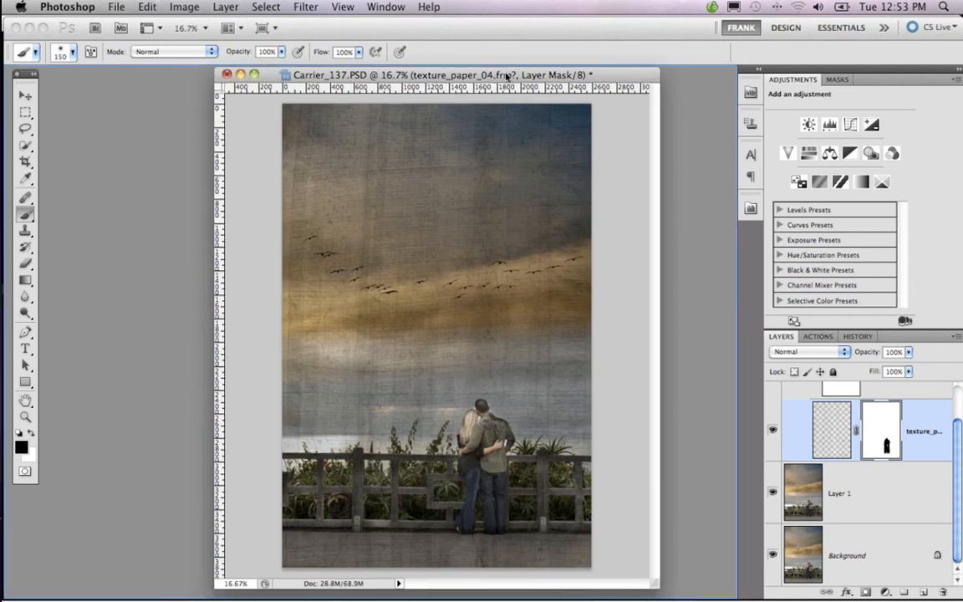
key("super+minus")
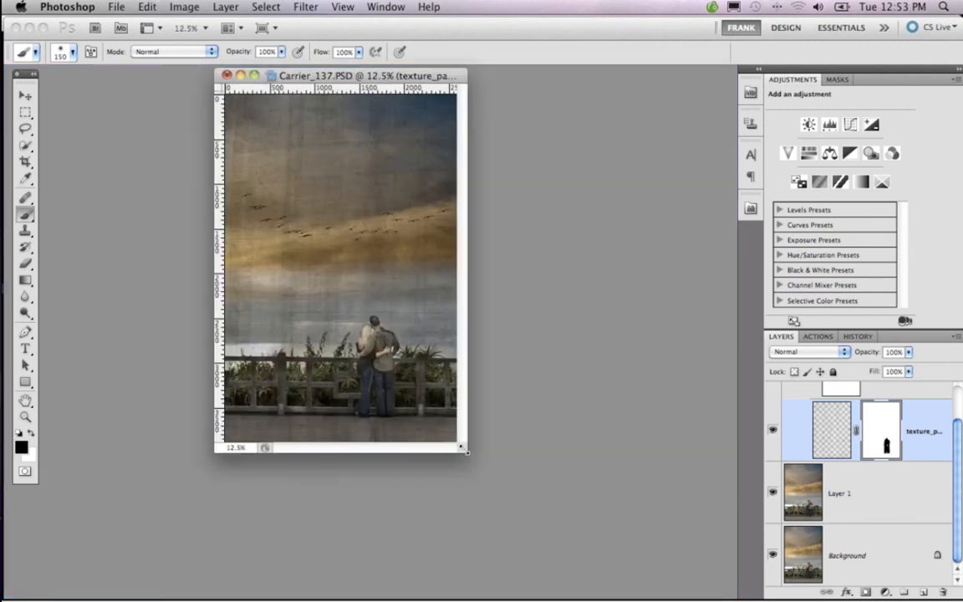
left_click_drag(572, 513, 688, 576)
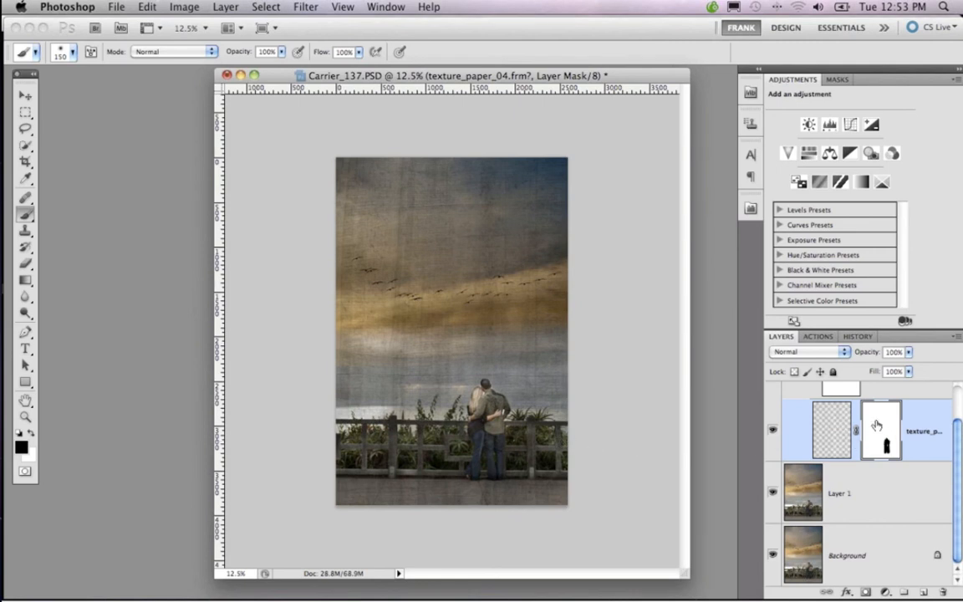
left_click(279, 7)
left_click(475, 75)
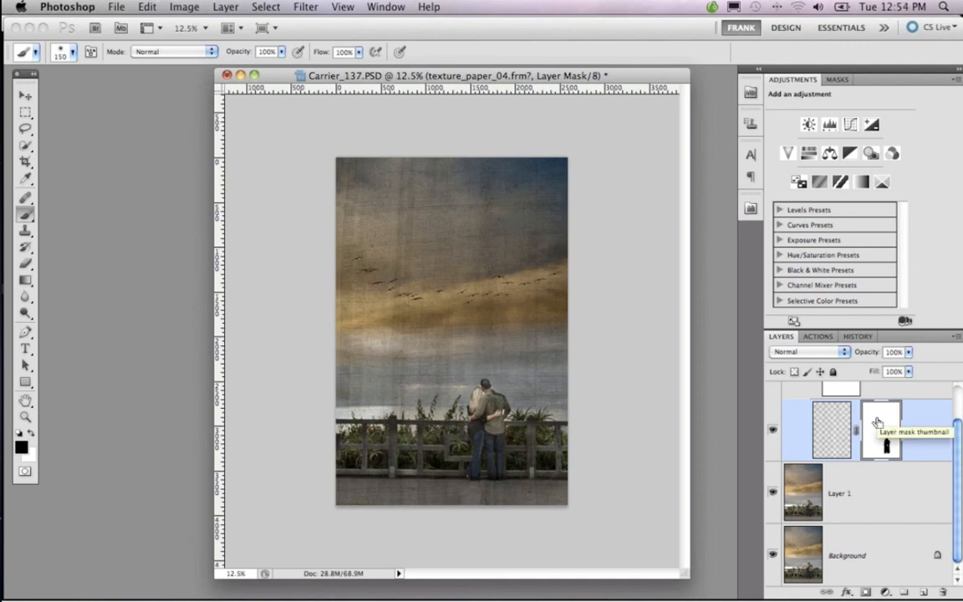
Invert the paper texture layer's mask back and forth to compare the image with and without the texture
key("super+i")
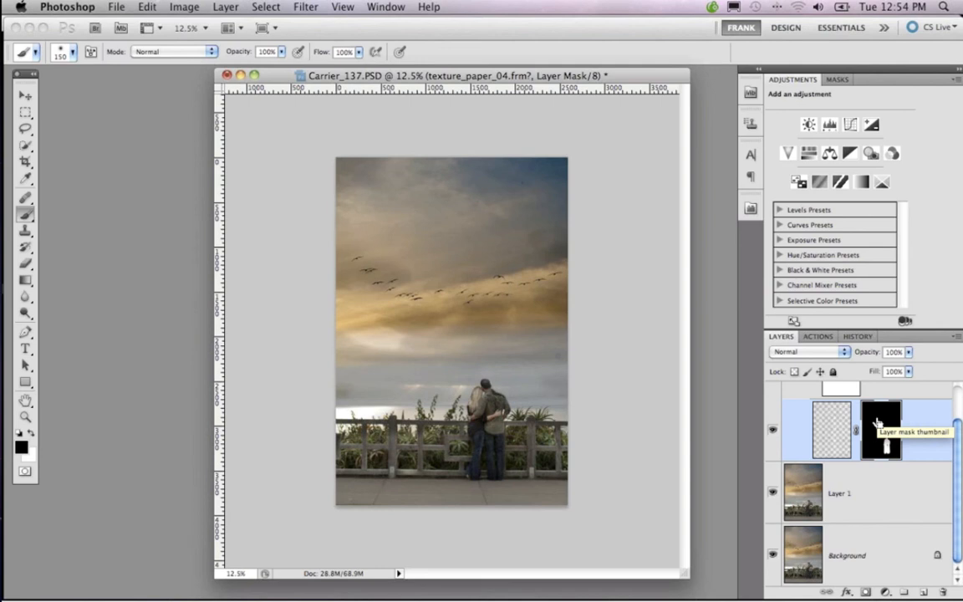
key("super+i")
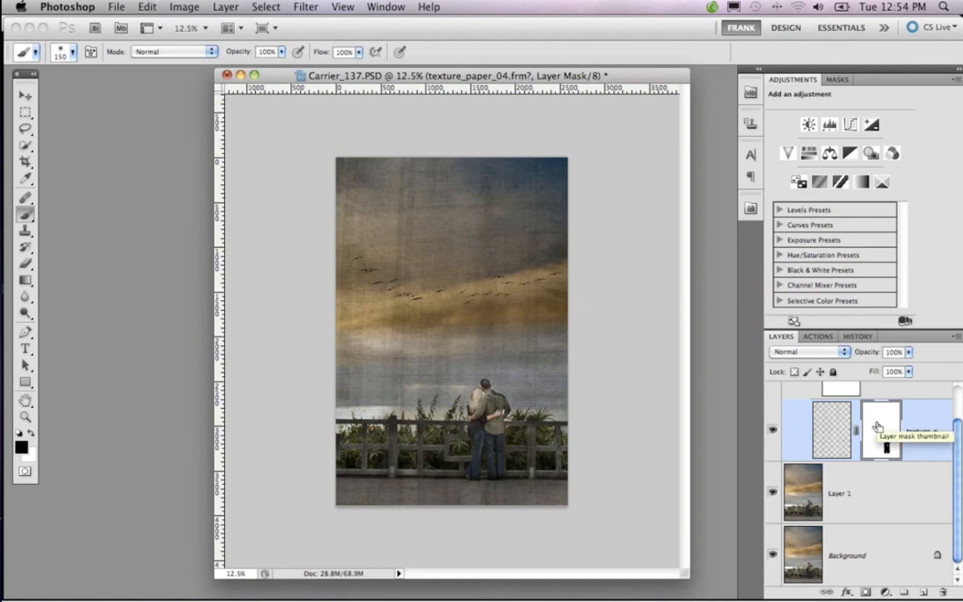
key("super+i")
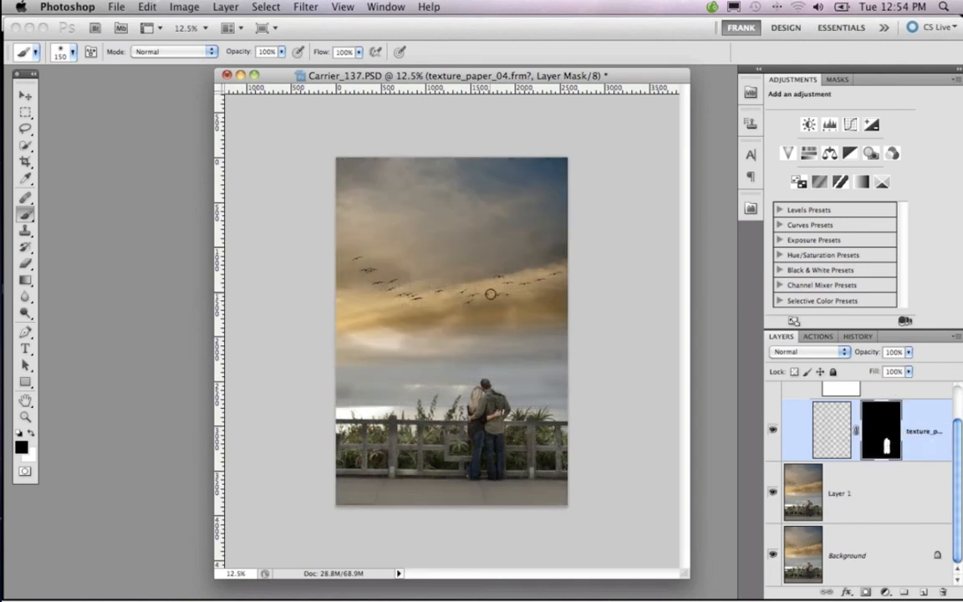
Enlarge the brush to 1000 px and swap the colours to make white the foreground colour
key("bracketright")
key("bracketright")
key("bracketright")
key("bracketright")
key("bracketright")
key("bracketright")
key("bracketright")
key("bracketright")
key("bracketright")
key("bracketright")
key("bracketright")
left_click(32, 455)
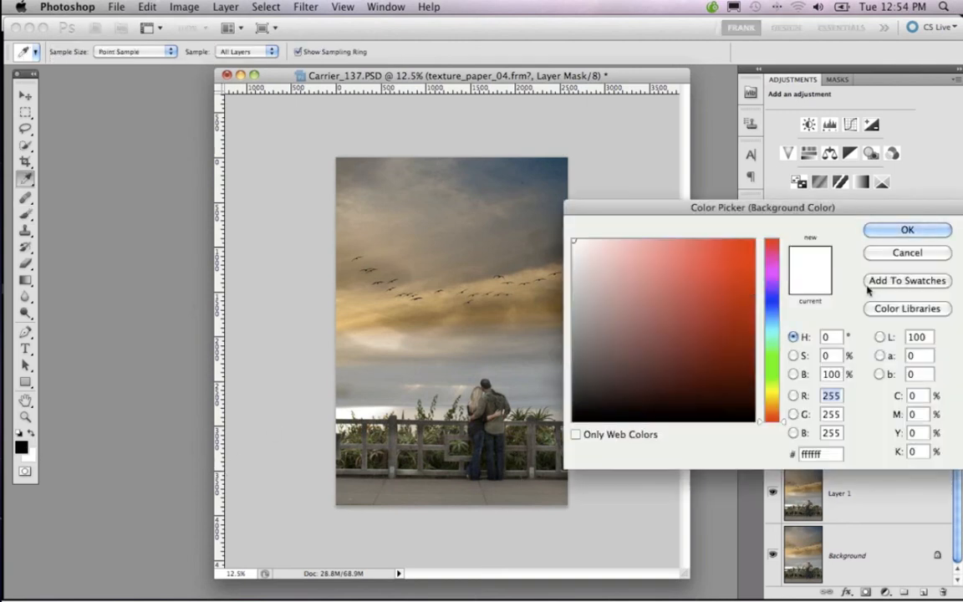
left_click(909, 255)
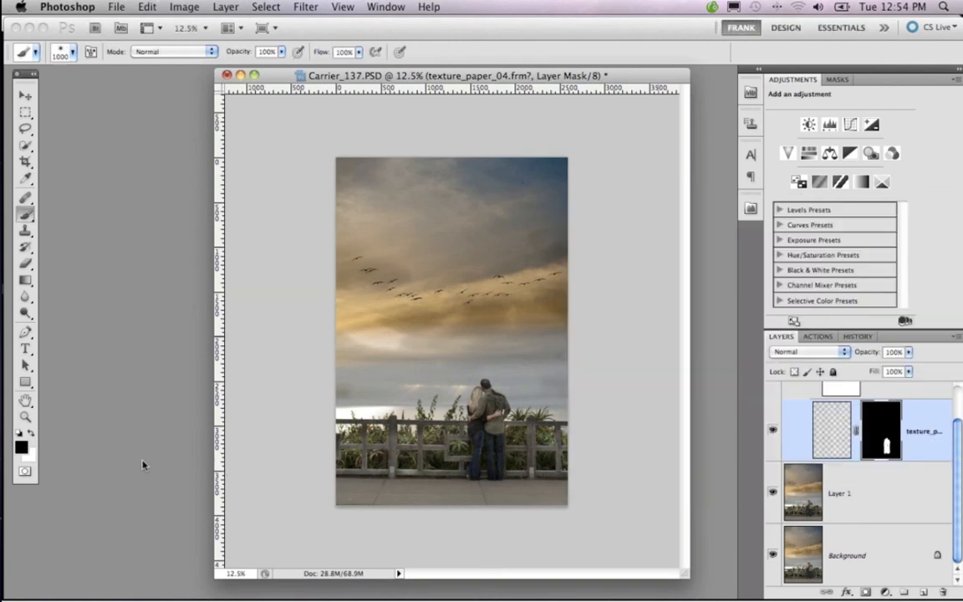
left_click(34, 433)
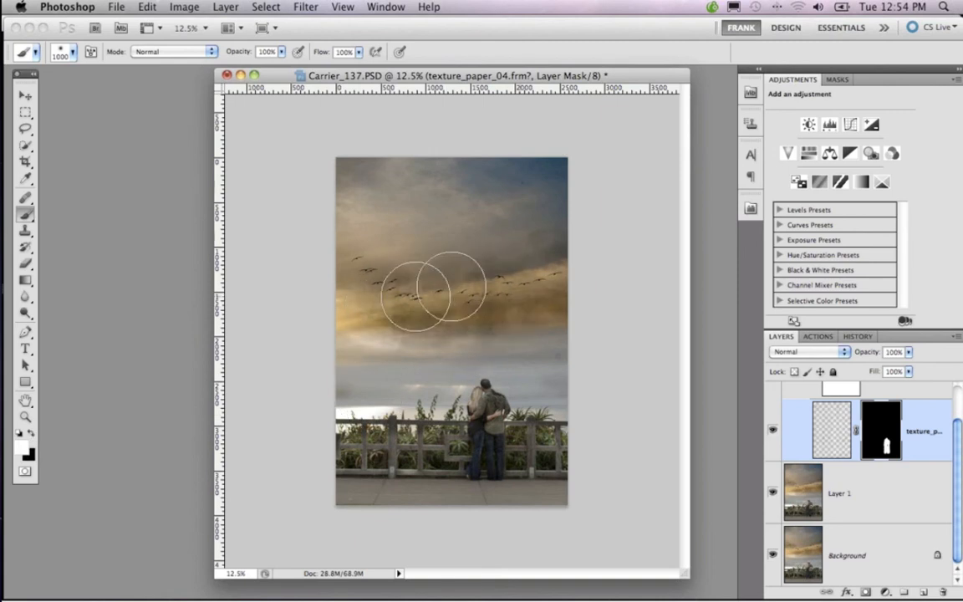
Try painting white over the sky on the inverted mask and undo both the stroke and the mask inversion
mouse_move(452, 286)
left_mouse_down()
mouse_move(493, 249)
mouse_move(387, 183)
mouse_move(477, 202)
mouse_move(459, 272)
mouse_move(496, 322)
mouse_move(532, 315)
mouse_move(421, 285)
mouse_move(430, 244)
left_mouse_up()
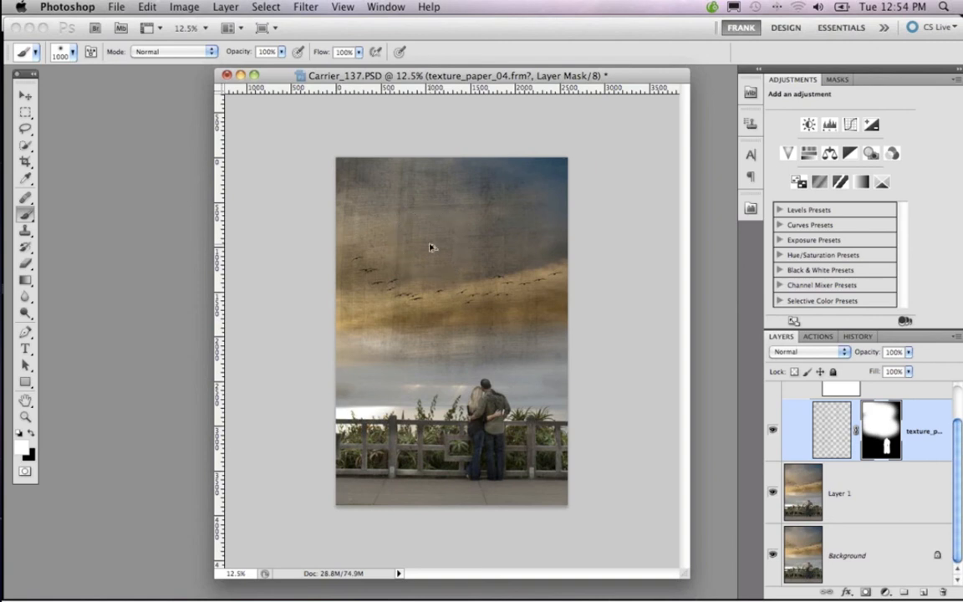
key("super+z")
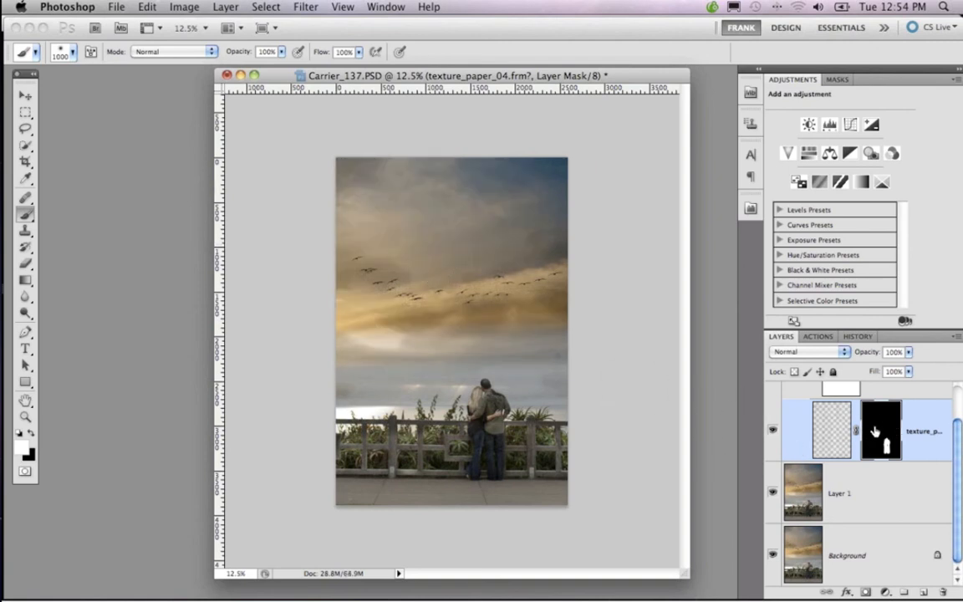
key("super+z")
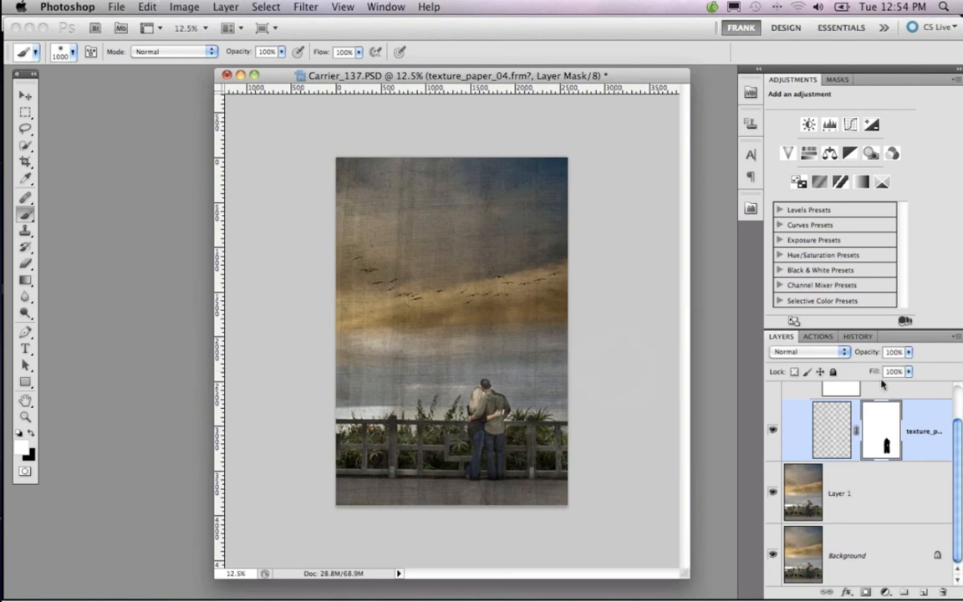
Collapse the PhotoFrame group and make Layer 1 the active layer
scroll(840, 441, "up", 3)
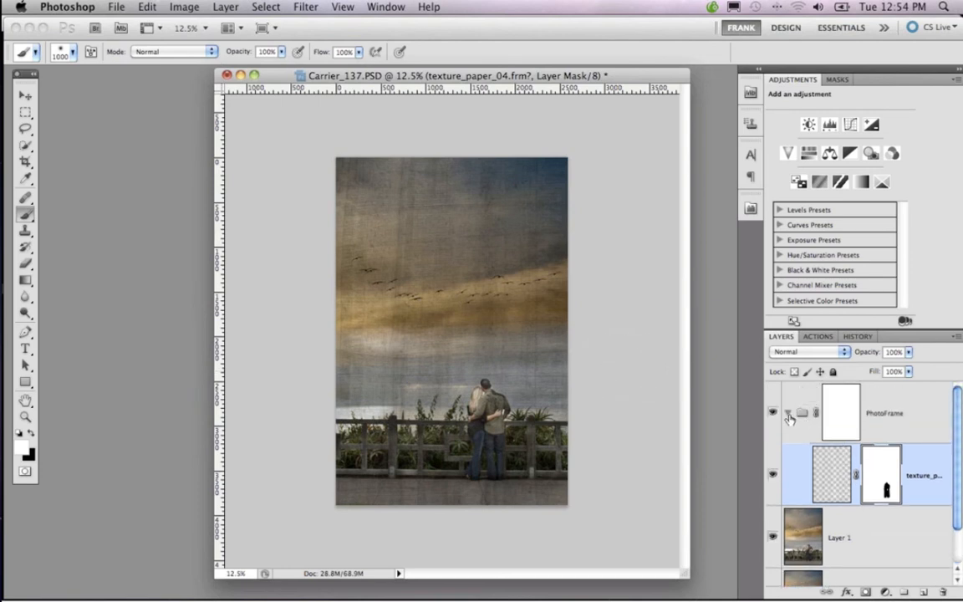
left_click(789, 416)
left_click(840, 413)
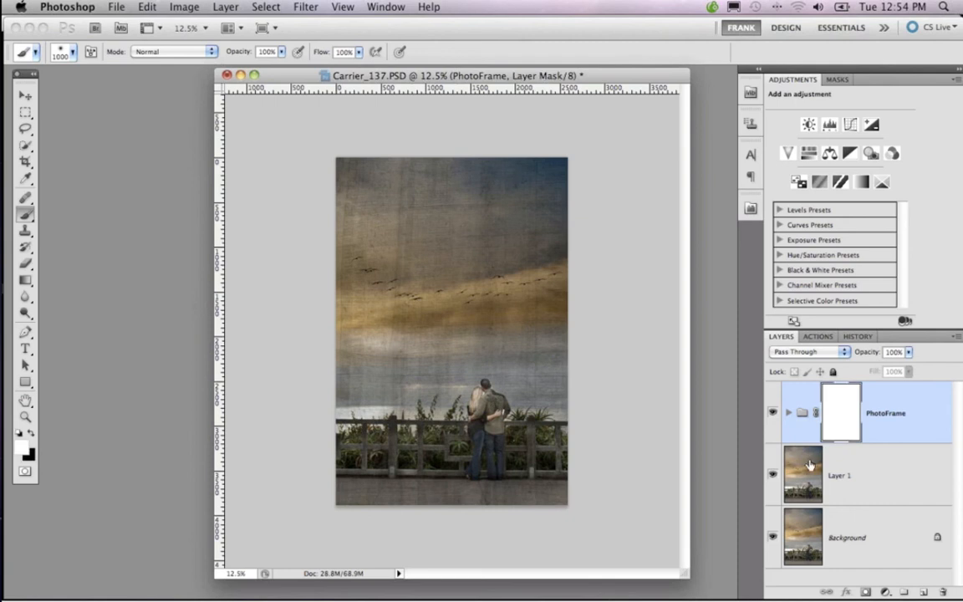
left_click(803, 468)
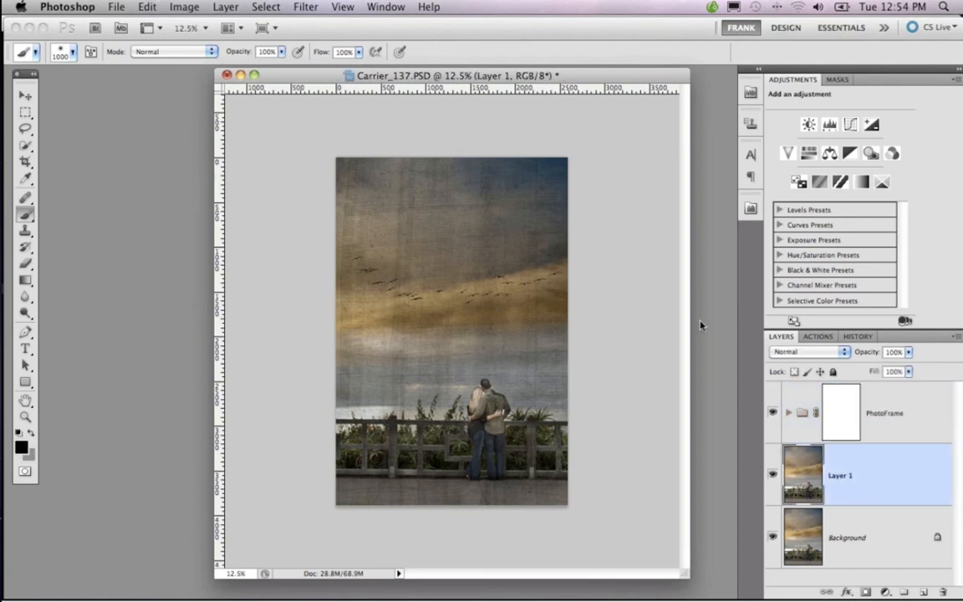
Activate the Move Tool, shift the document window aside and launch PhotoFrame 4.6
key("v")
left_click_drag(590, 81, 546, 81)
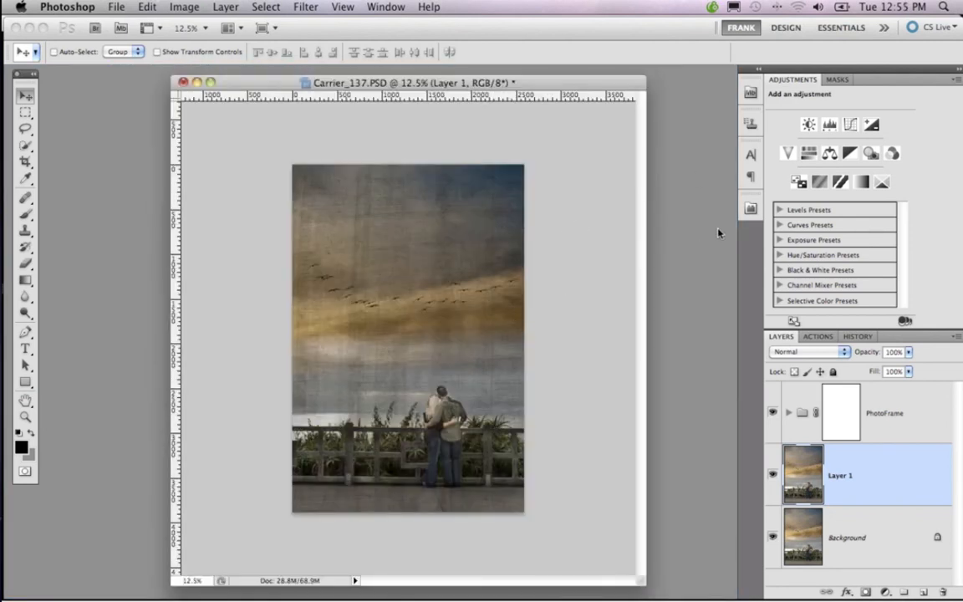
left_click(744, 211)
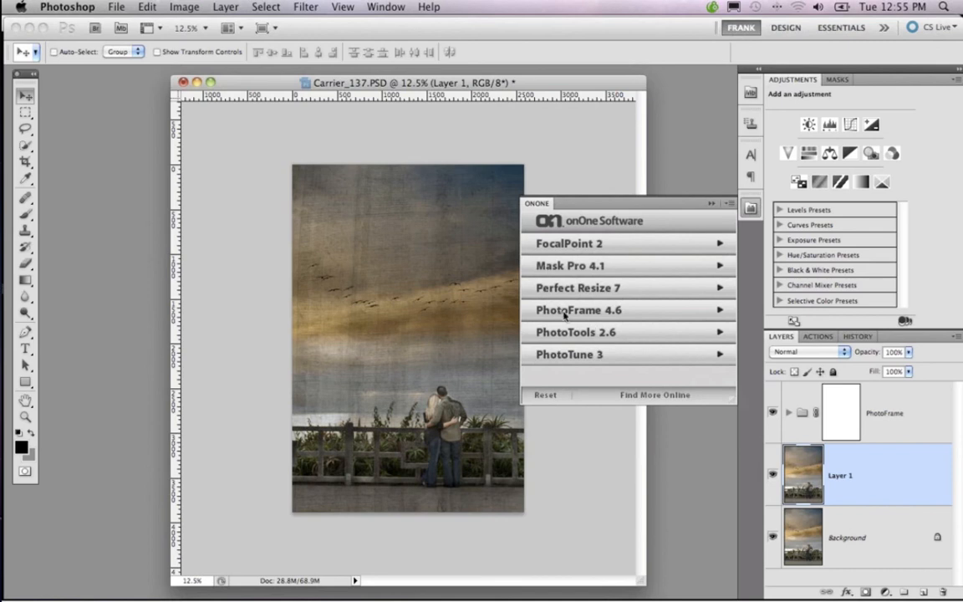
left_click(564, 313)
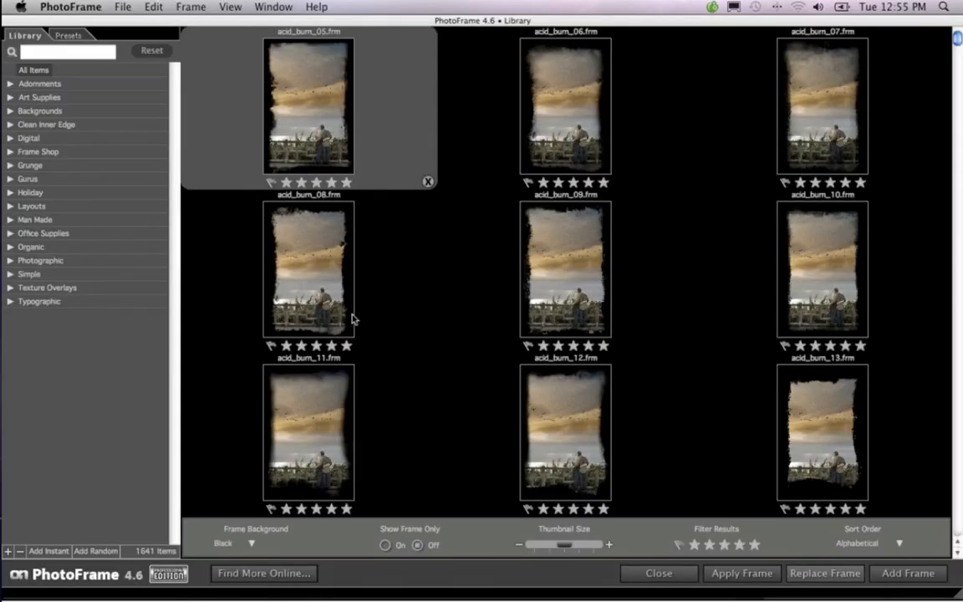
Browse the Clouds, Text and Wood texture overlays and add texture_clouds_03.frm to the image
left_click(10, 288)
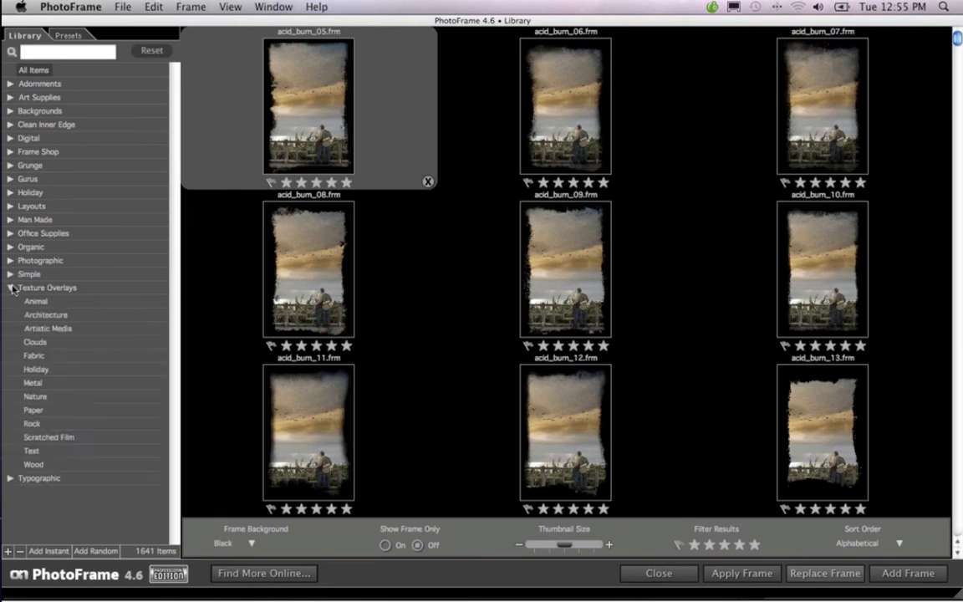
left_click(34, 342)
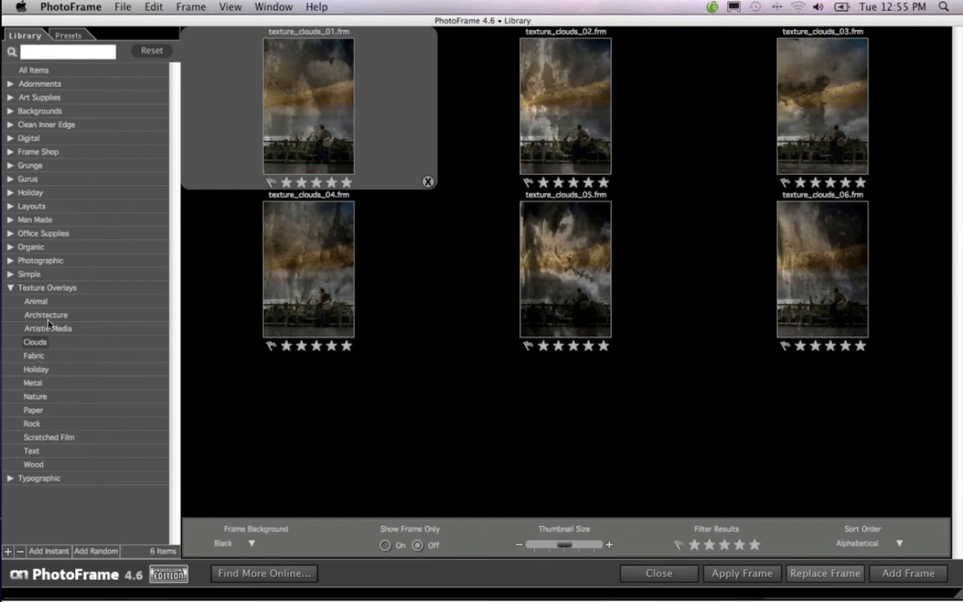
left_click(36, 451)
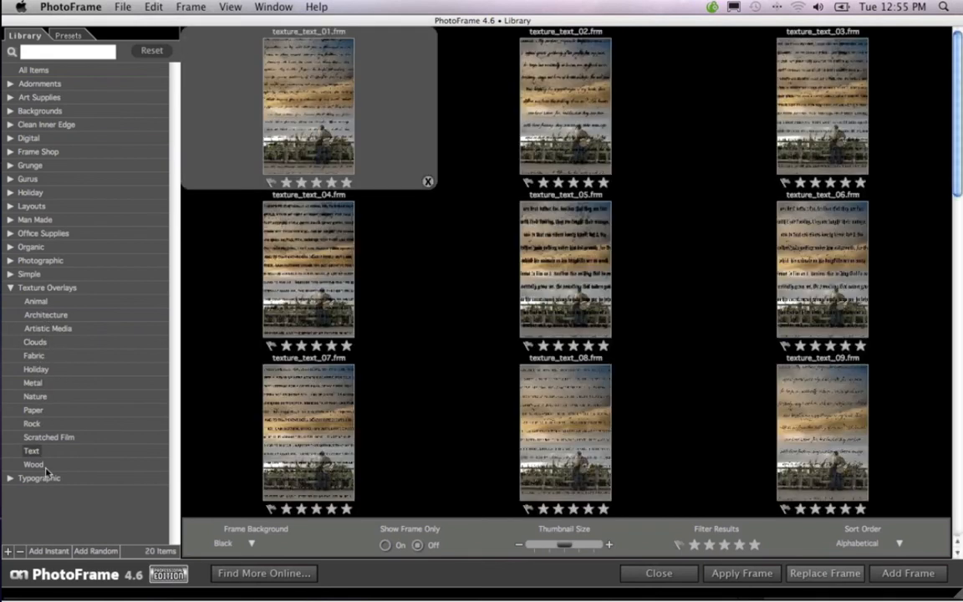
left_click(35, 465)
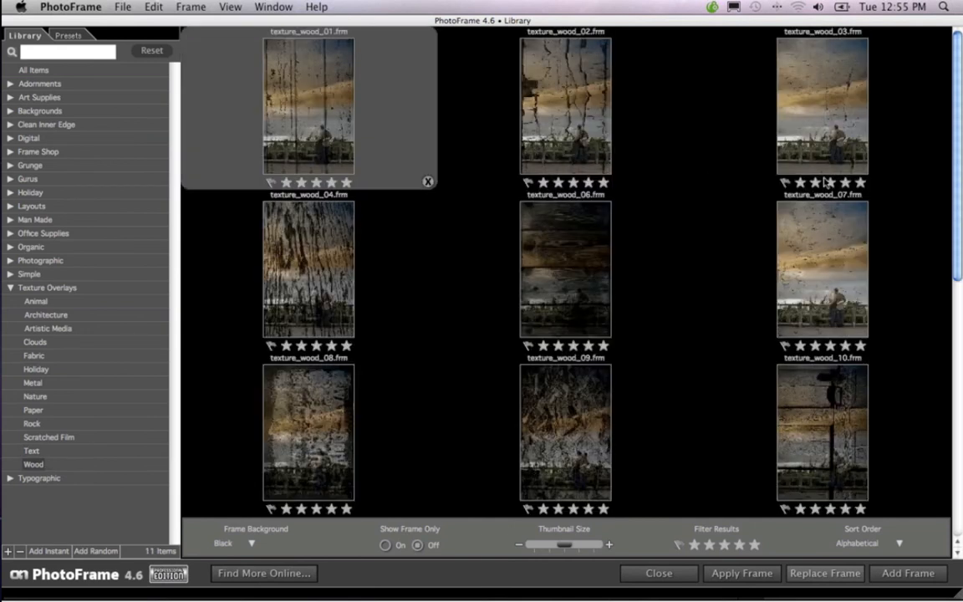
left_click(35, 343)
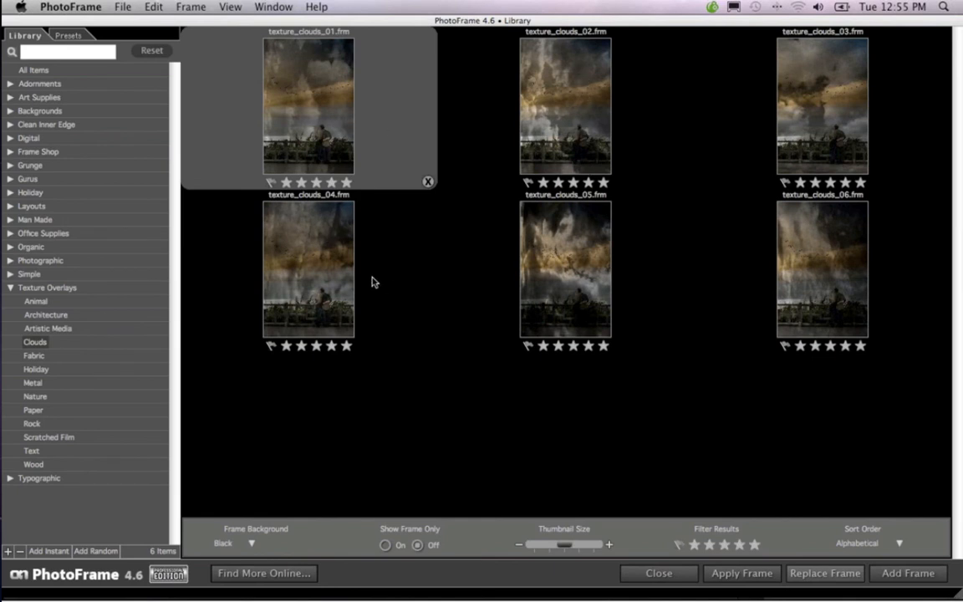
left_click(326, 259)
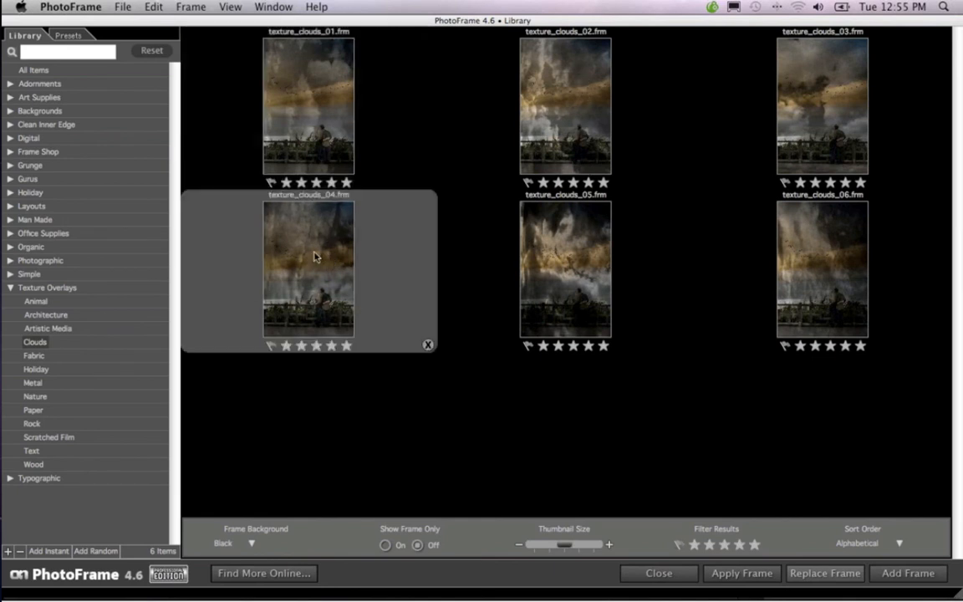
left_click(840, 121)
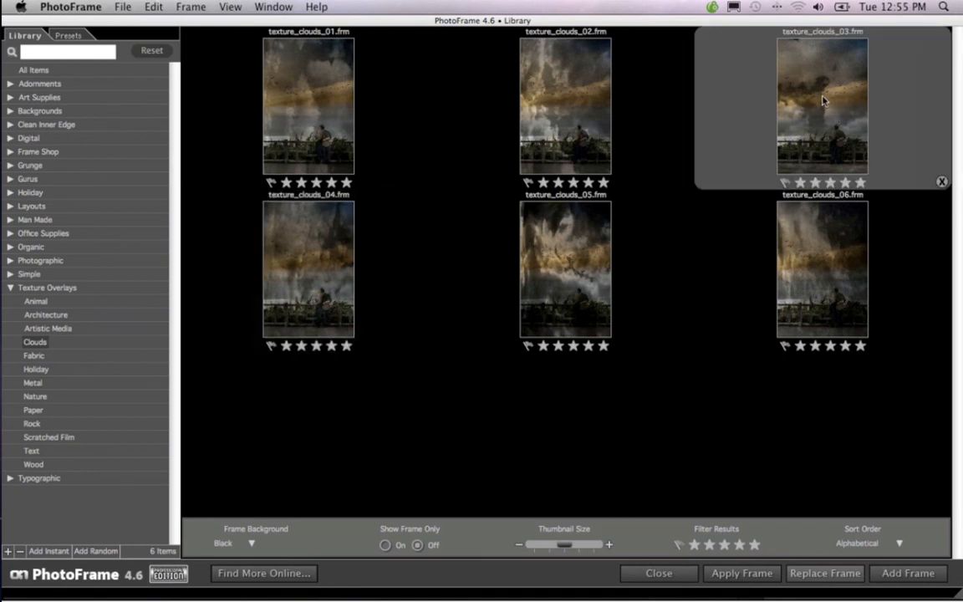
left_click(912, 573)
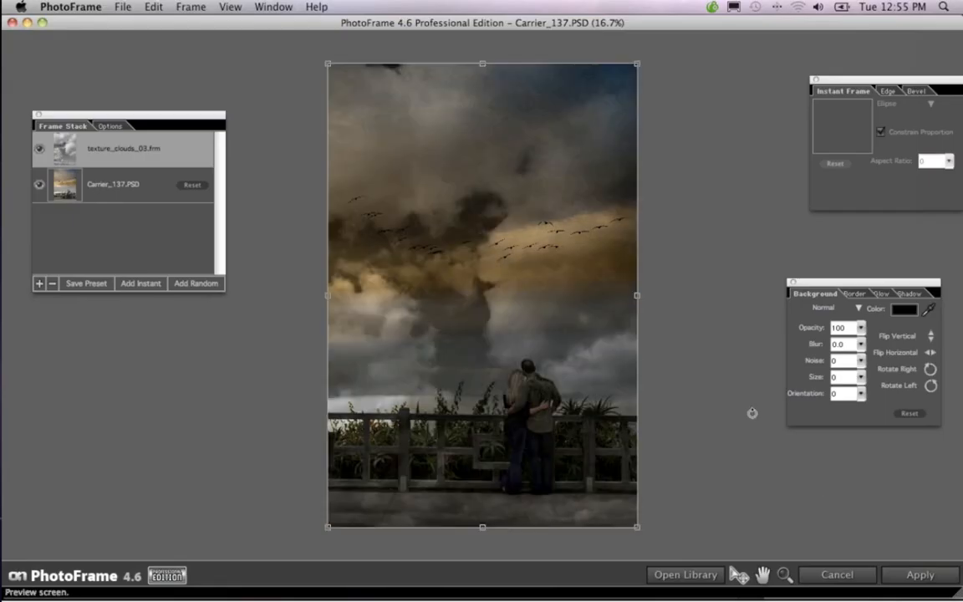
Keep the cloud texture's blend mode at Normal, apply it to the Photoshop document and collapse the onOne panel
left_click(858, 309)
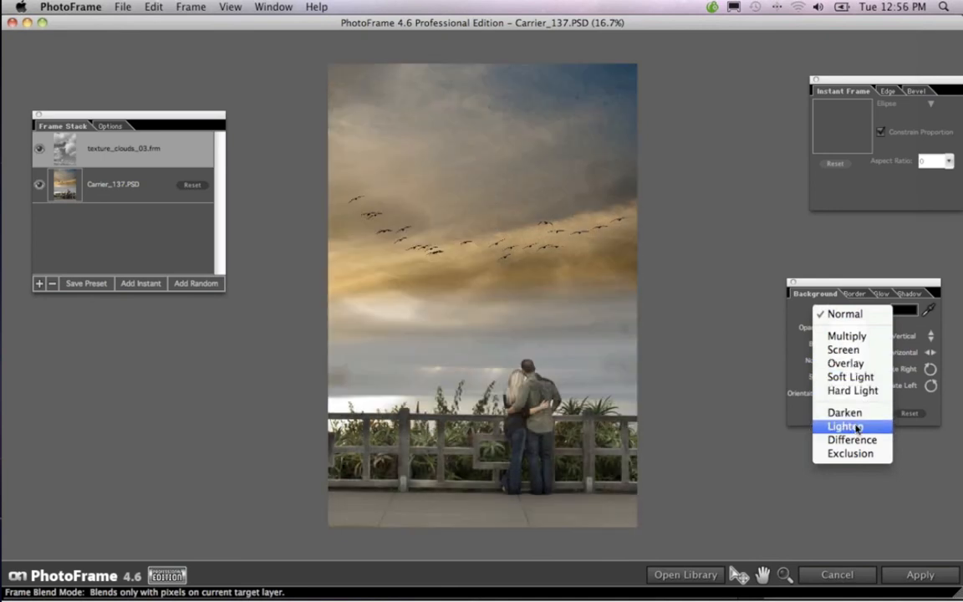
left_click(826, 314)
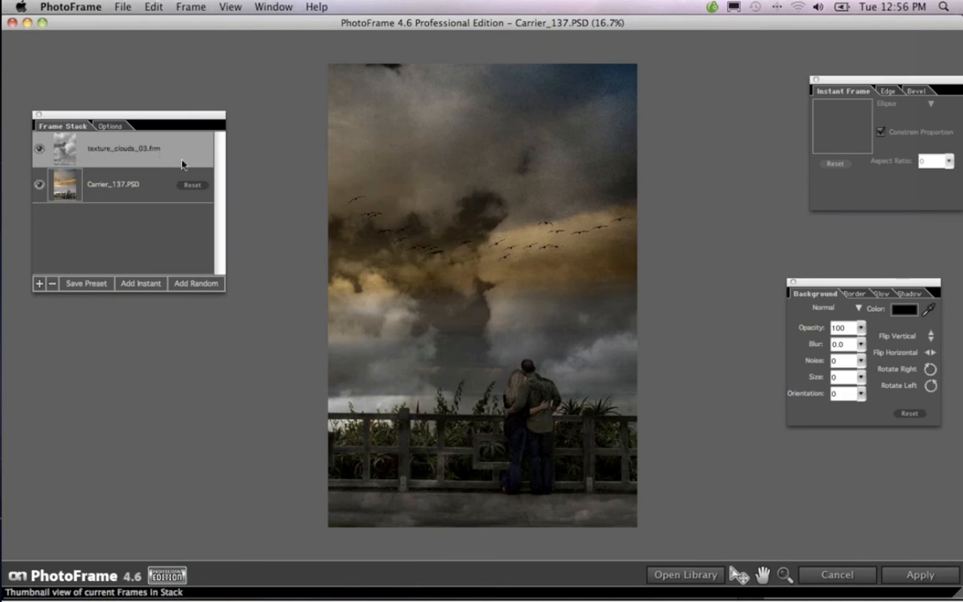
left_click(920, 574)
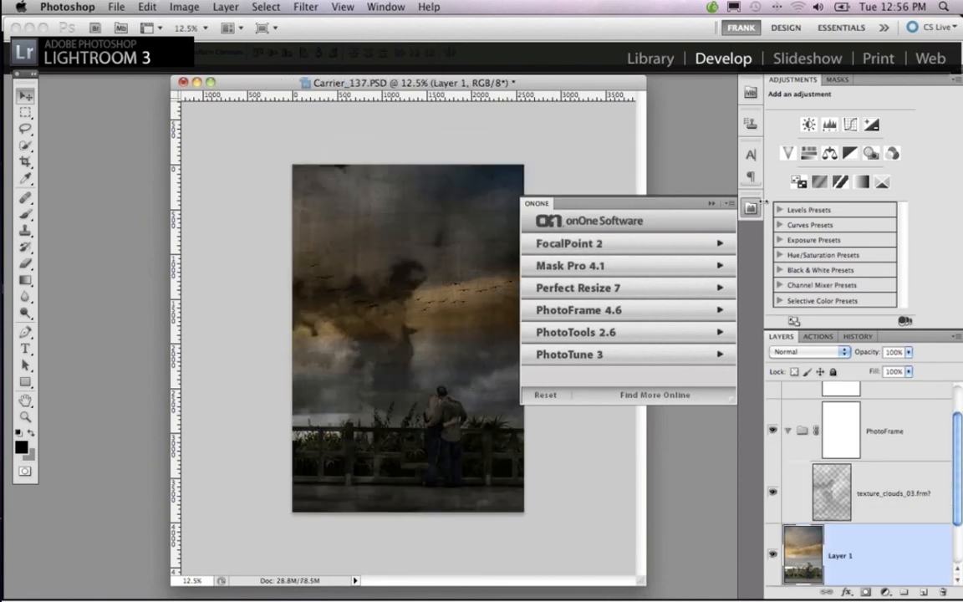
left_click(710, 204)
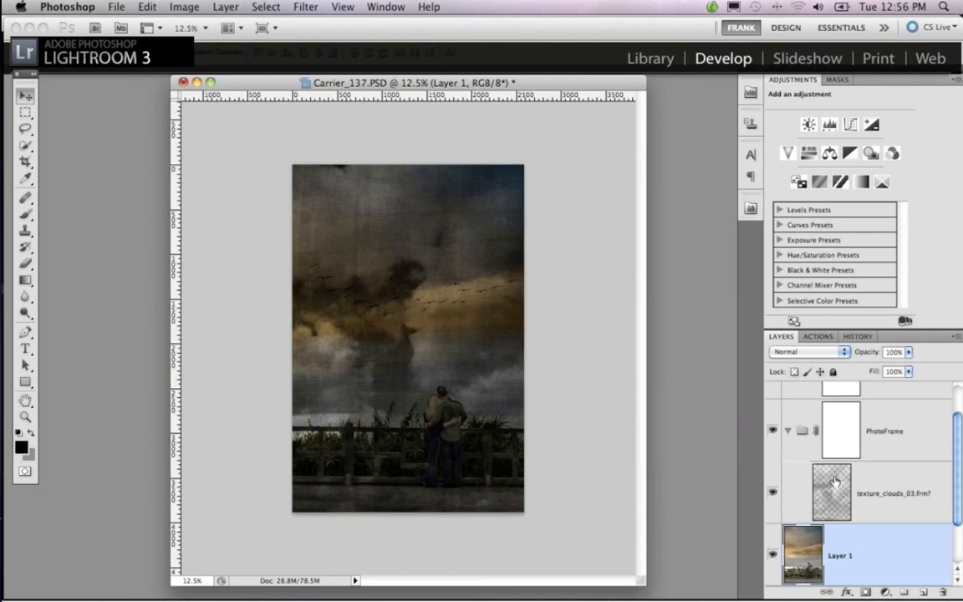
Set Layer 1's blending mode to Soft Light after trying Multiply and Lighten
scroll(753, 430, "down", 1)
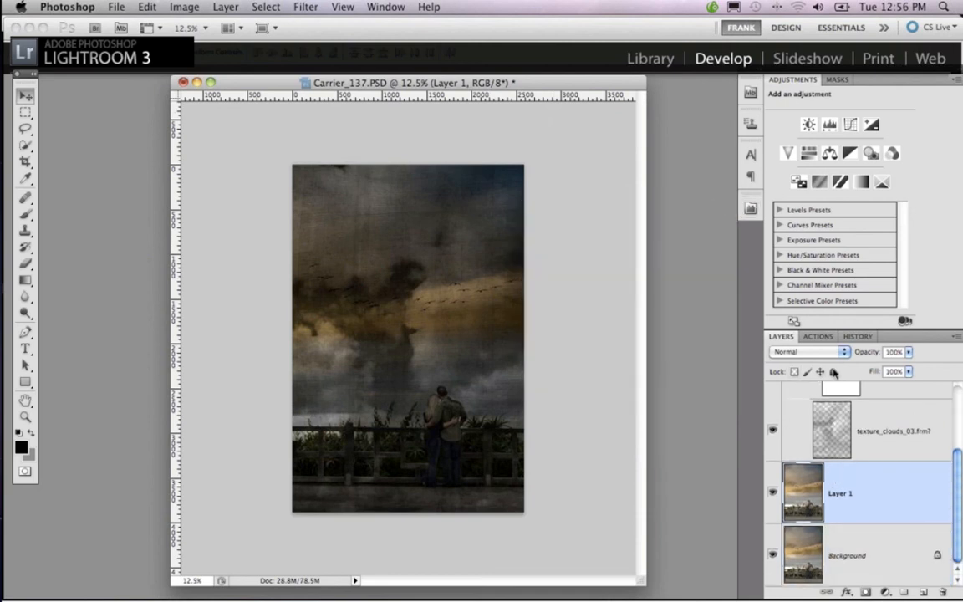
left_click(845, 352)
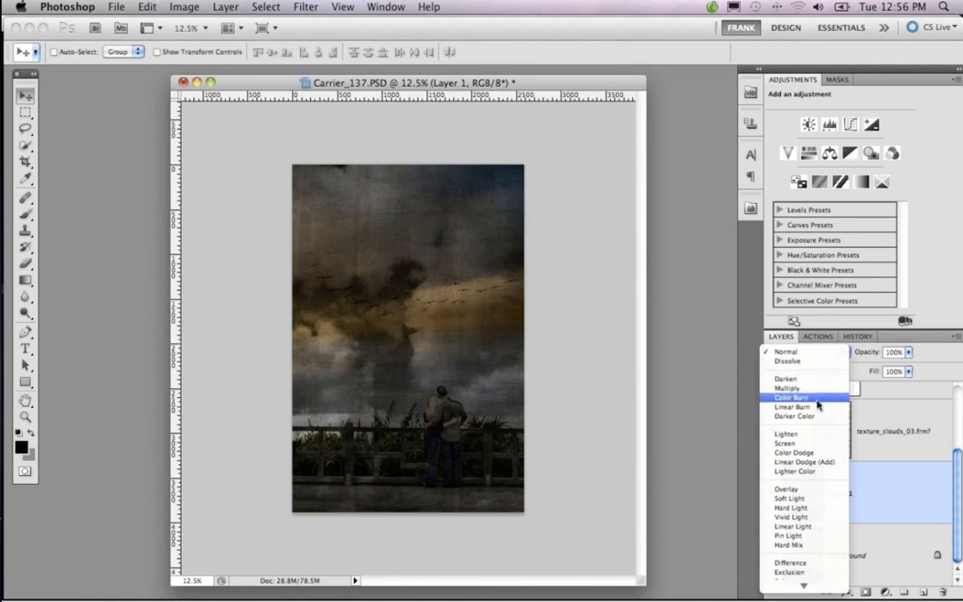
left_click(805, 390)
left_click(804, 354)
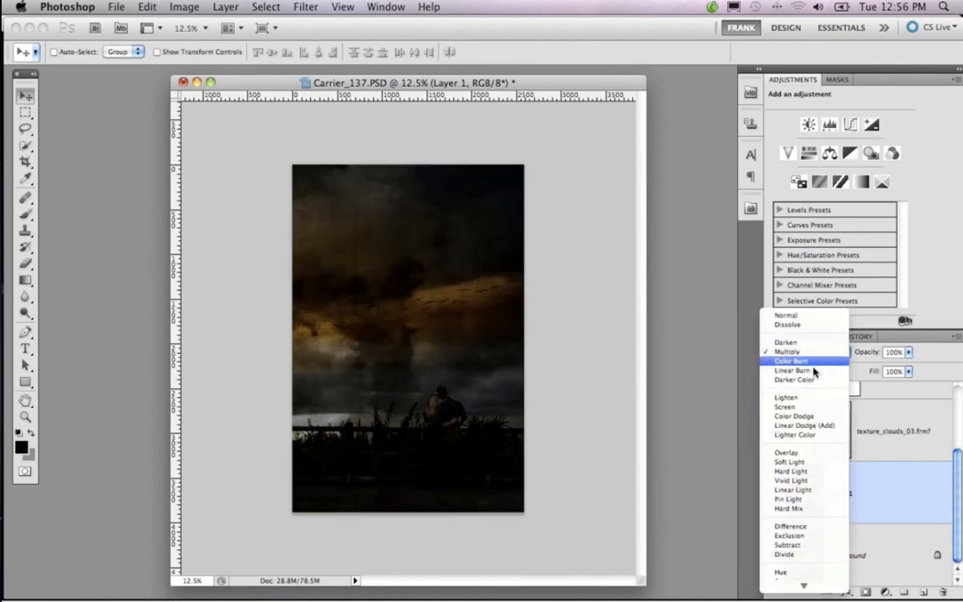
left_click(803, 399)
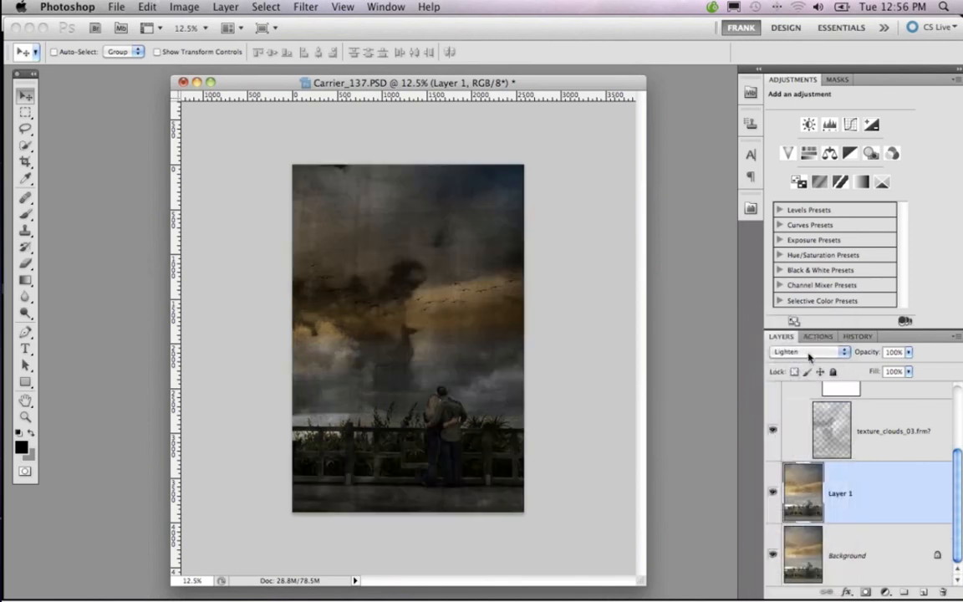
left_click(805, 352)
left_click(801, 418)
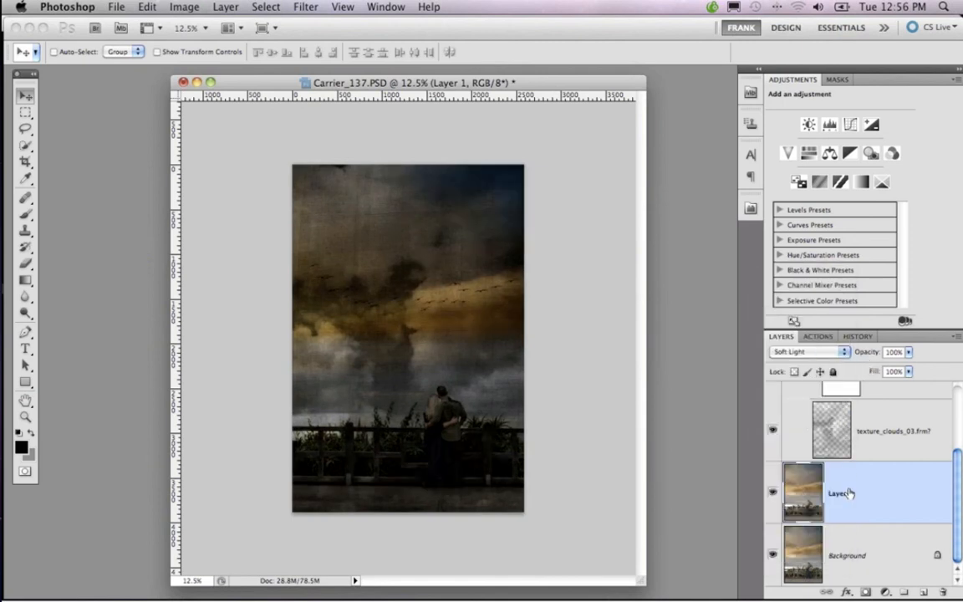
Add a black layer mask to the texture_clouds_03 layer, undoing the one mistakenly added to Layer 1
left_click(866, 592, "alt")
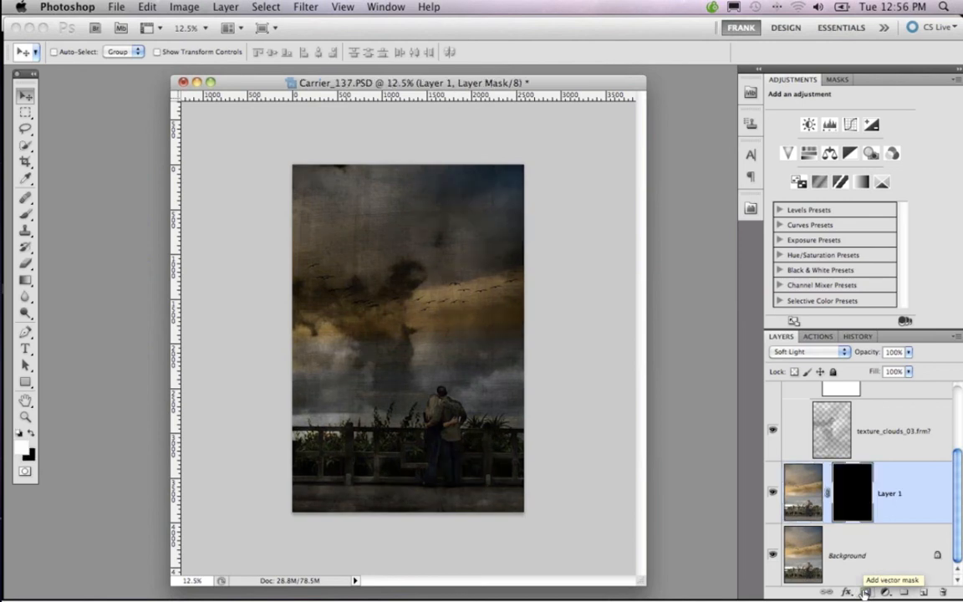
key("super+z")
left_click(870, 458)
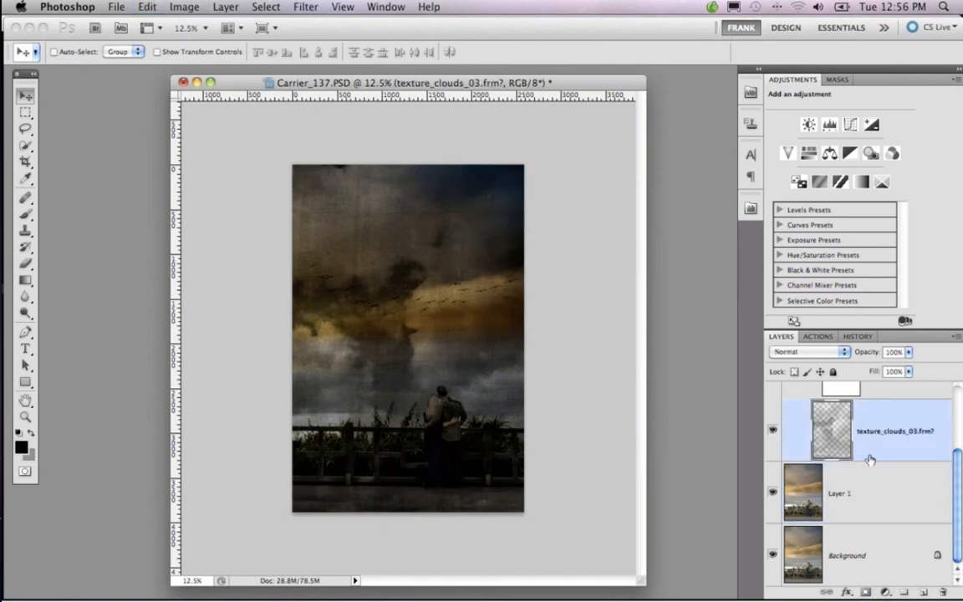
left_click(867, 593, "alt")
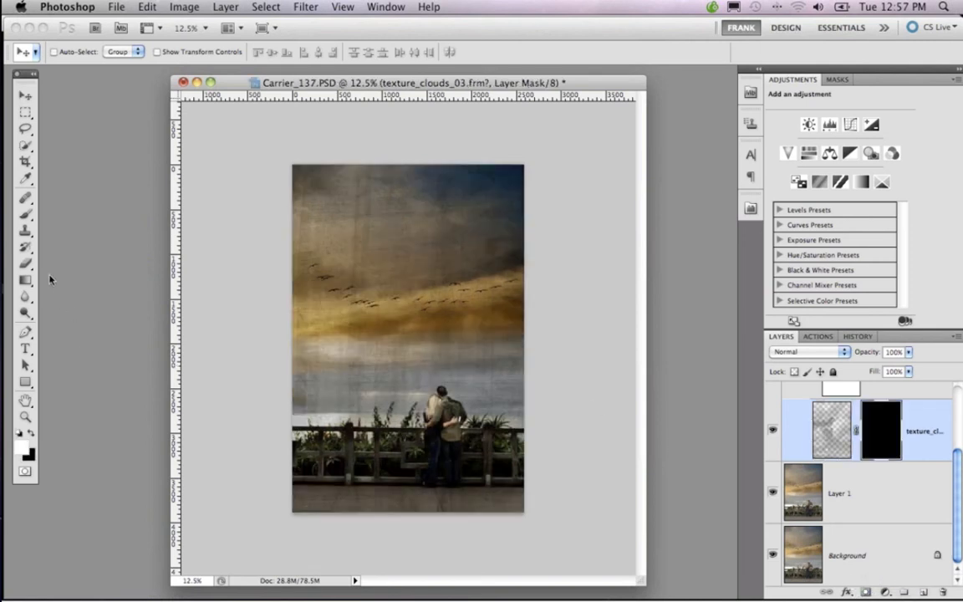
Paint white over the sky on the cloud texture's mask with the Brush Tool at 40% and 60% opacity
left_click(31, 216)
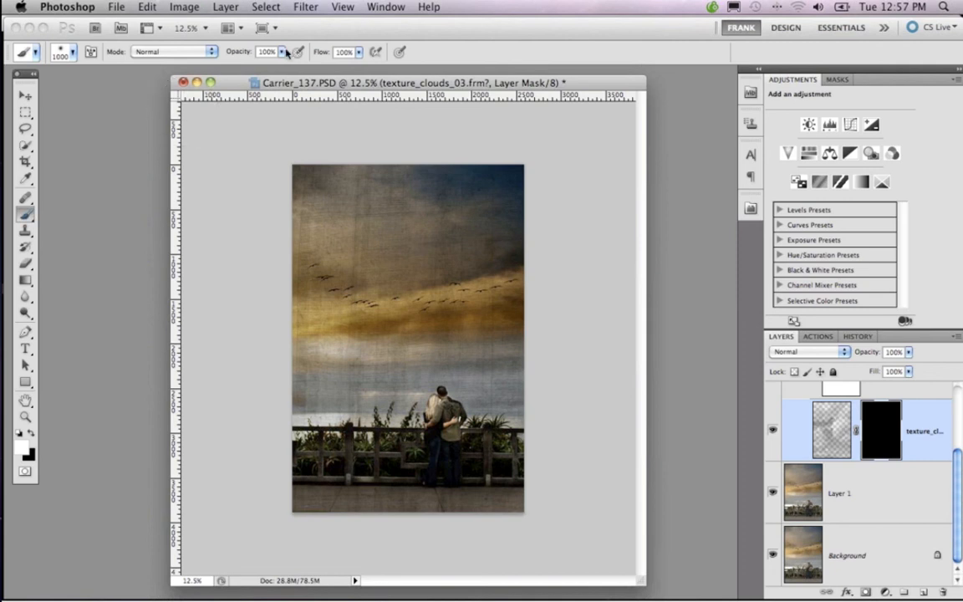
left_click(282, 51)
left_click_drag(285, 70, 243, 72)
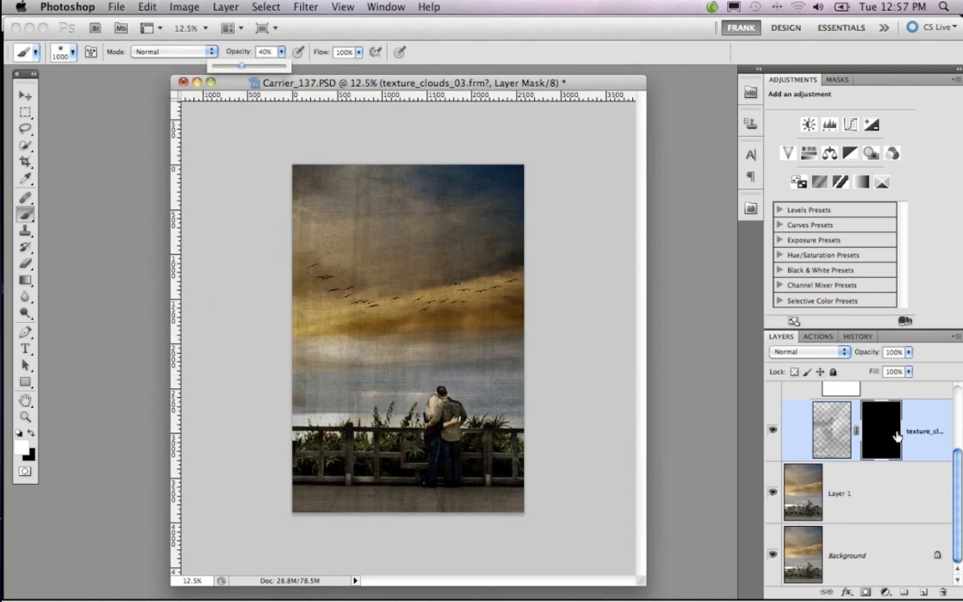
left_click(30, 435)
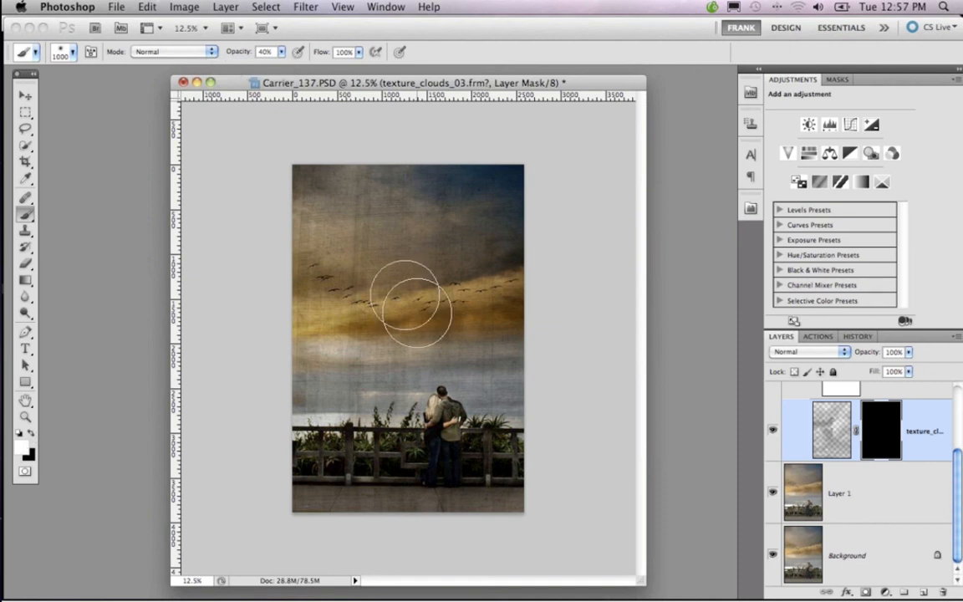
mouse_move(351, 222)
left_mouse_down()
mouse_move(347, 243)
mouse_move(340, 226)
mouse_move(338, 248)
mouse_move(349, 274)
mouse_move(372, 196)
mouse_move(452, 216)
mouse_move(461, 234)
left_mouse_up()
key("6")
mouse_move(328, 341)
left_mouse_down()
mouse_move(370, 354)
mouse_move(409, 344)
mouse_move(488, 365)
mouse_move(356, 402)
mouse_move(396, 275)
mouse_move(396, 177)
mouse_move(336, 189)
mouse_move(308, 366)
mouse_move(333, 398)
mouse_move(493, 325)
mouse_move(405, 198)
left_mouse_up()
left_click(403, 199)
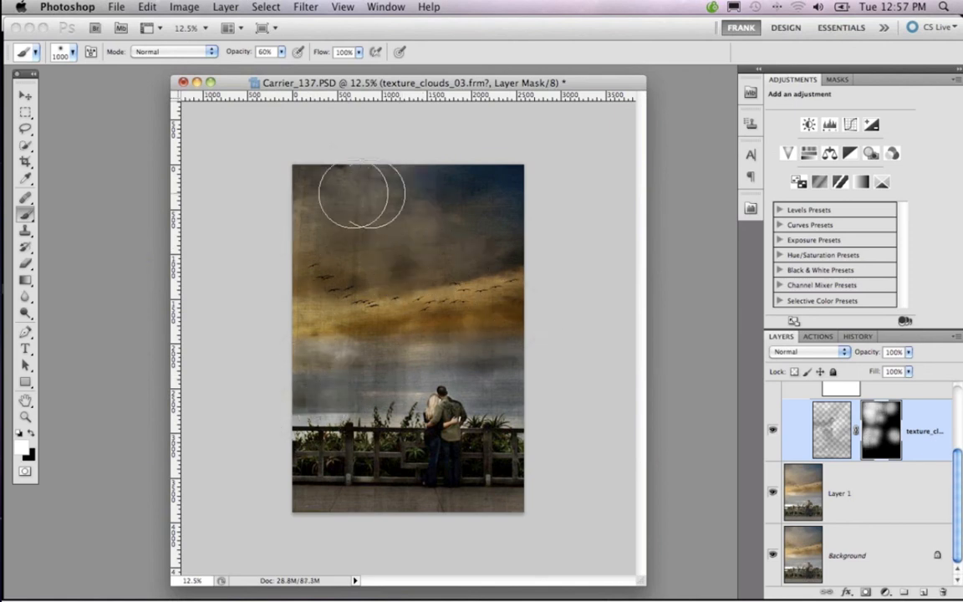
left_click(504, 356)
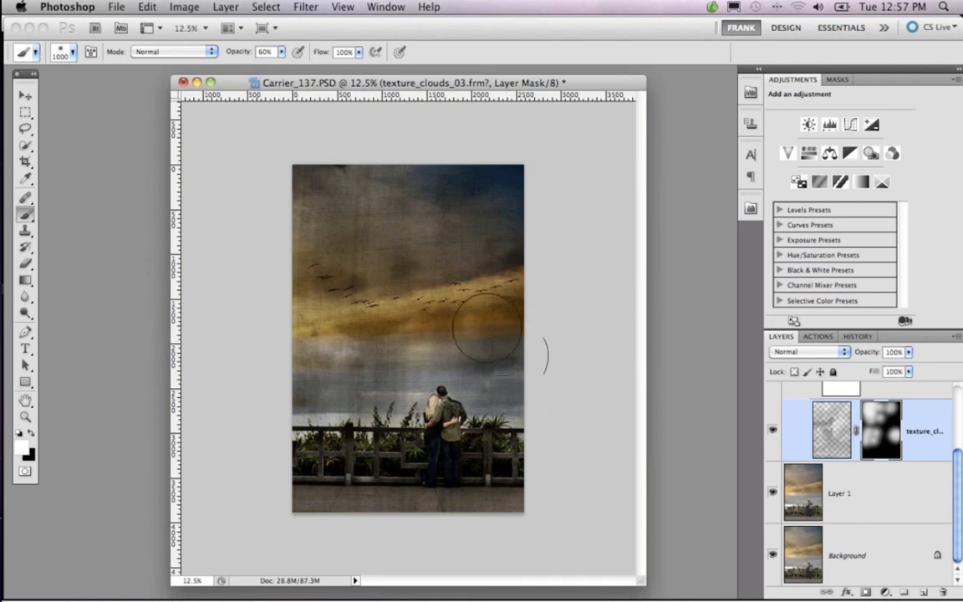
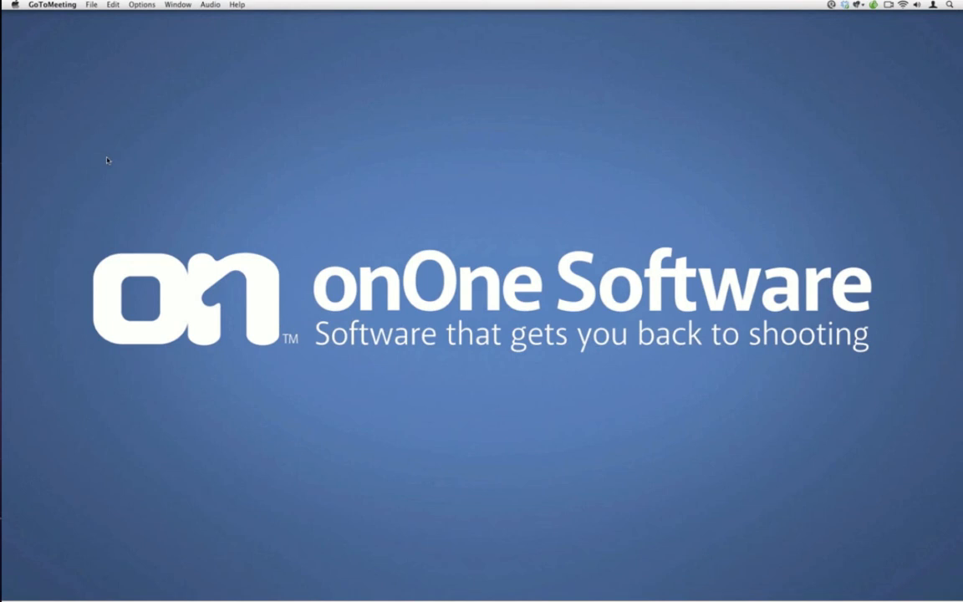
Switch to Aperture and choose Perfect Layers as the external photo editor in the export preferences
mouse_move(4, 206)
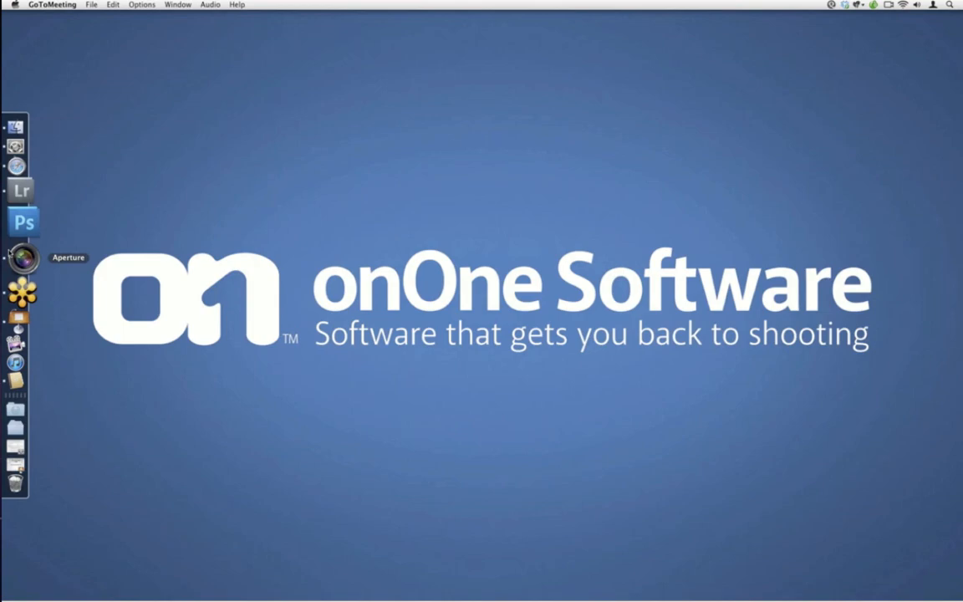
left_click(11, 253)
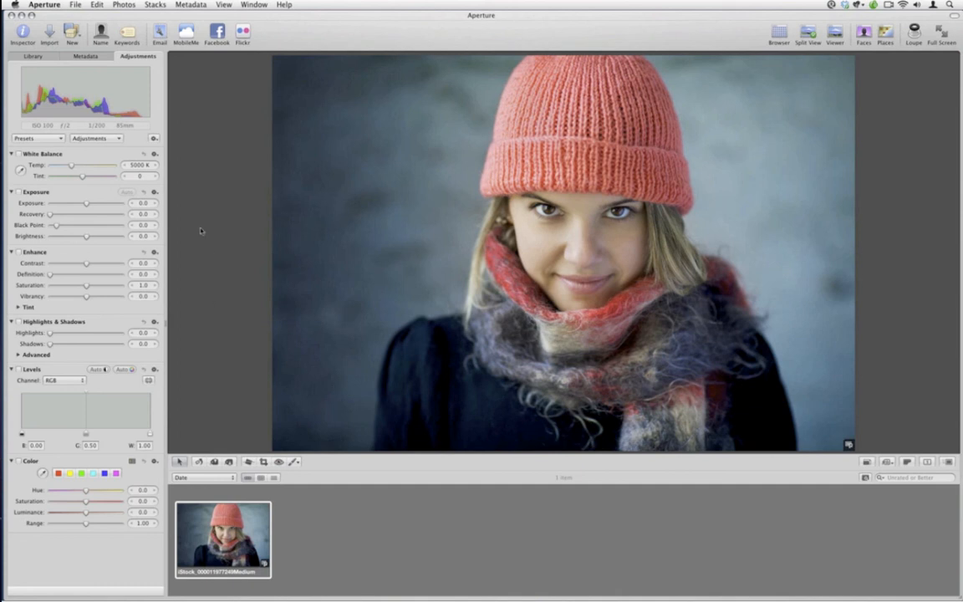
left_click(56, 7)
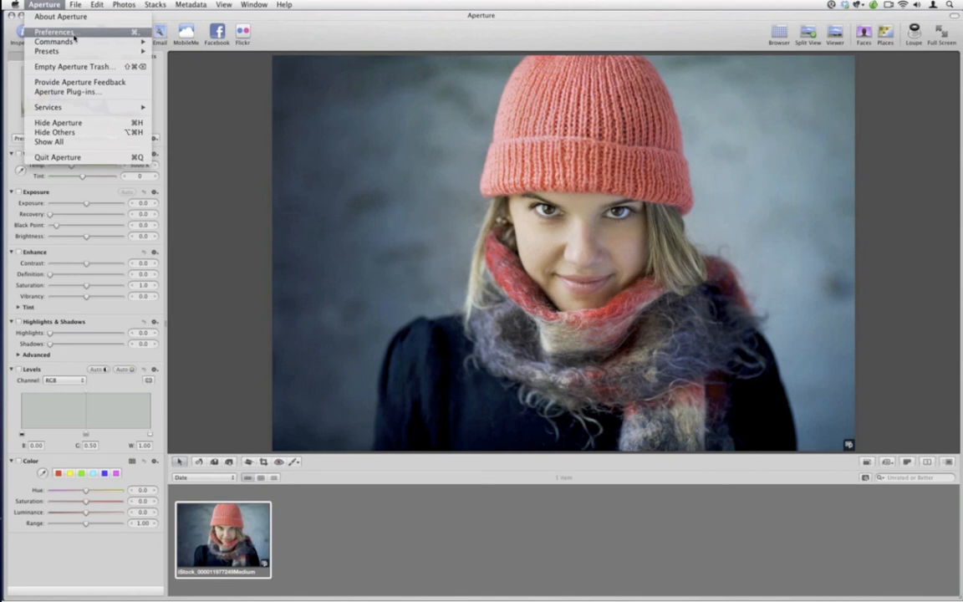
left_click(73, 36)
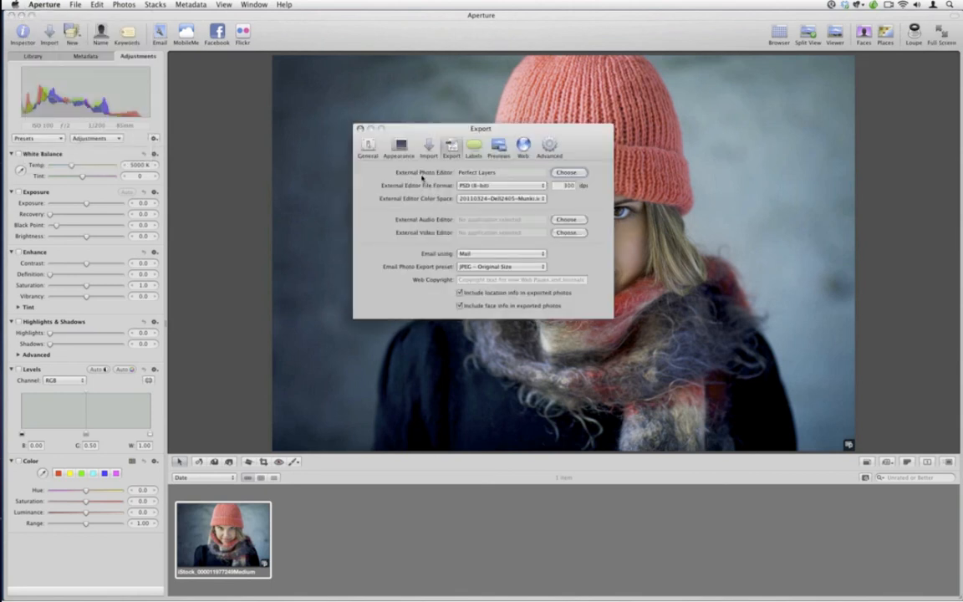
left_click(570, 173)
scroll(499, 255, "down", 10)
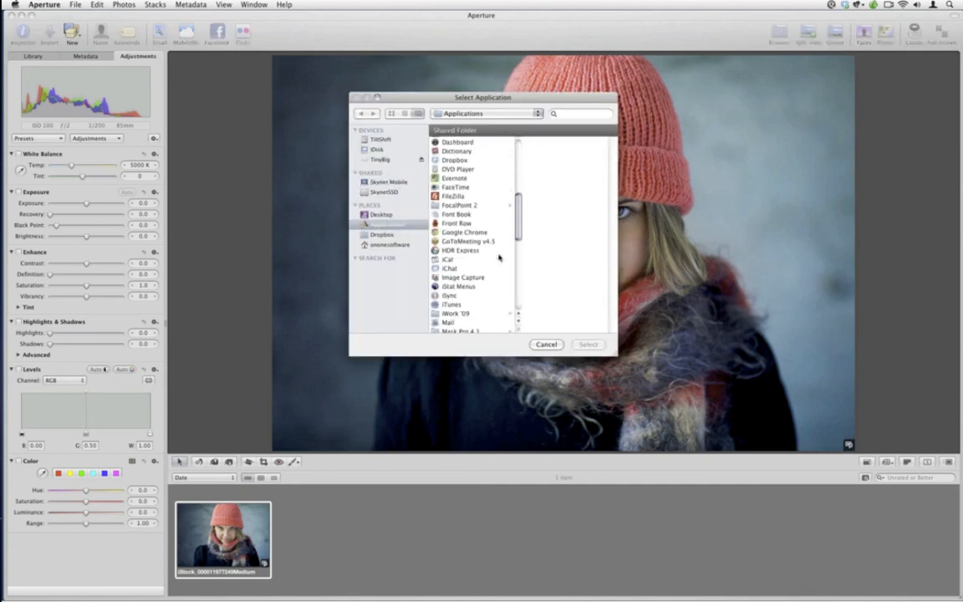
scroll(498, 255, "down", 3)
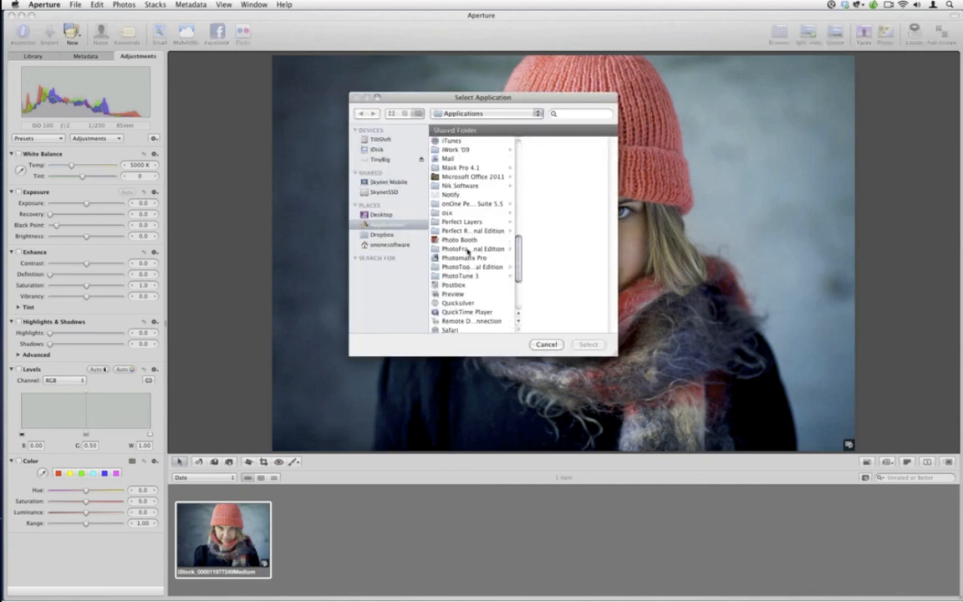
left_click(470, 223)
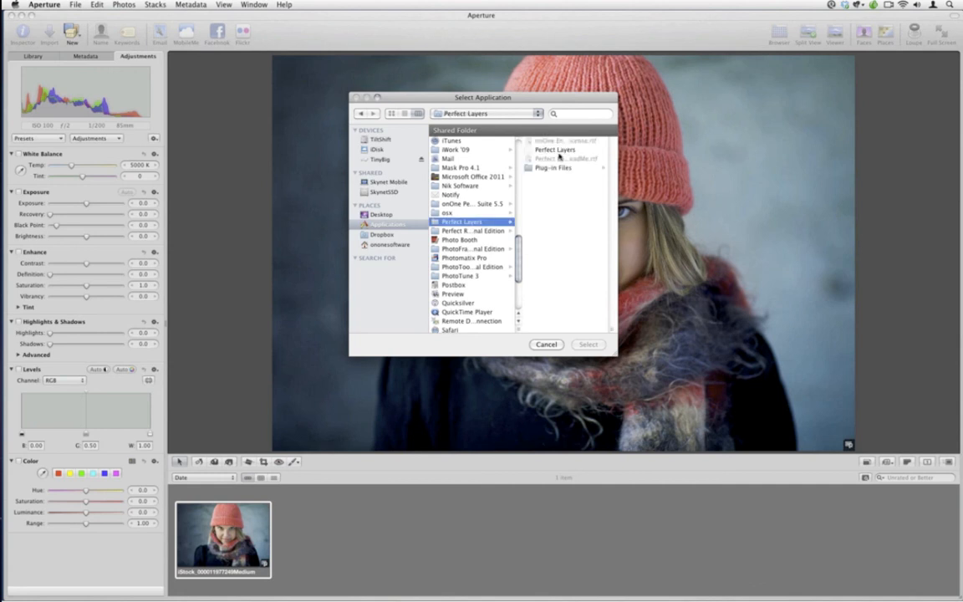
left_click(559, 154)
left_click(587, 343)
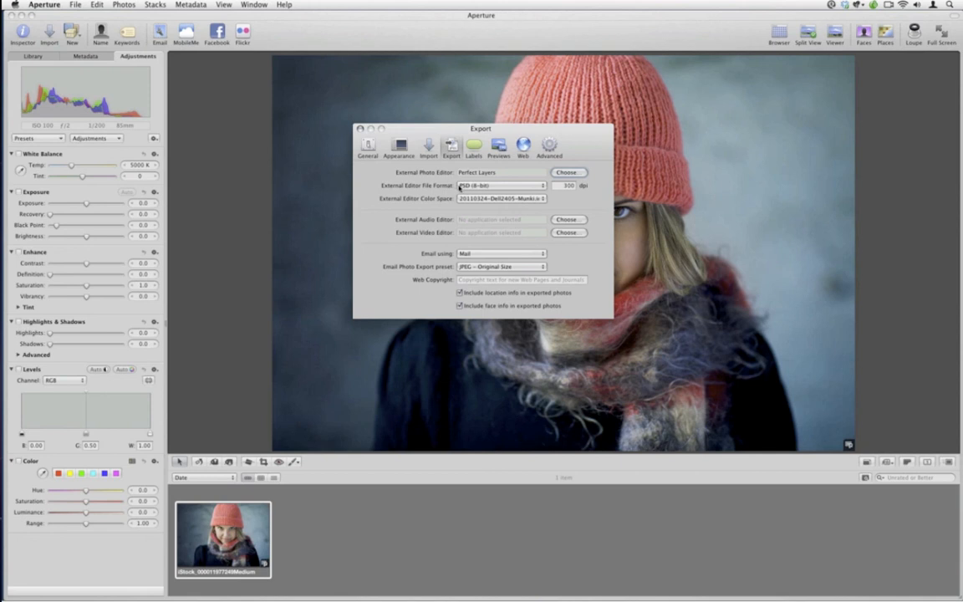
Keep the external editor file format at PSD (8-bit), review the available color space profiles, and close the preferences
left_click(510, 185)
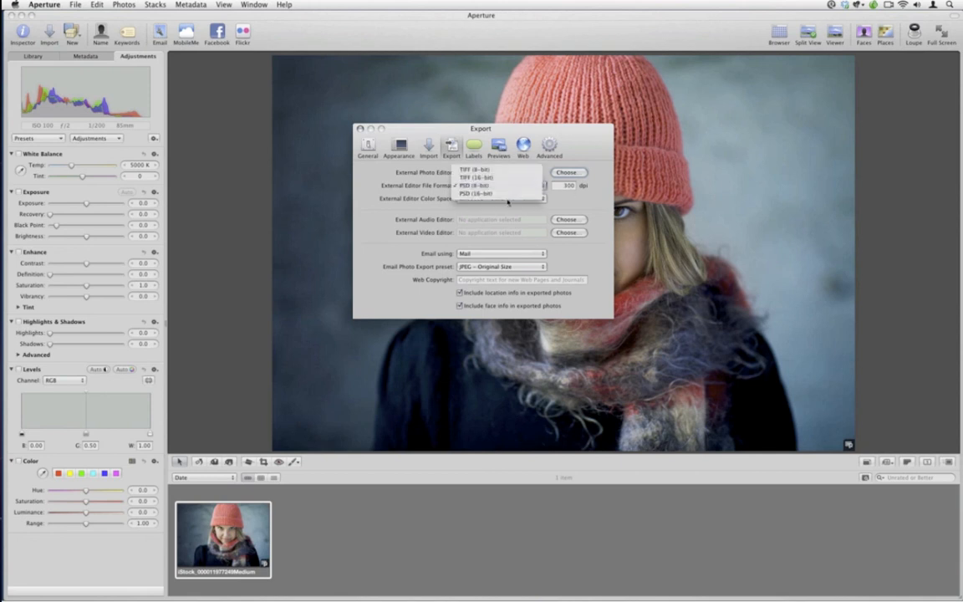
left_click(478, 185)
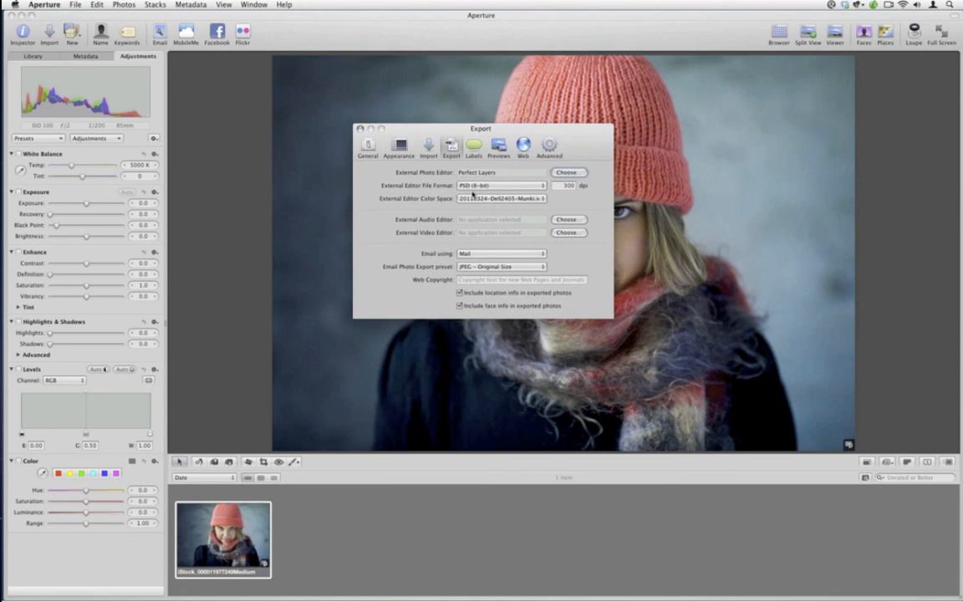
left_click(475, 199)
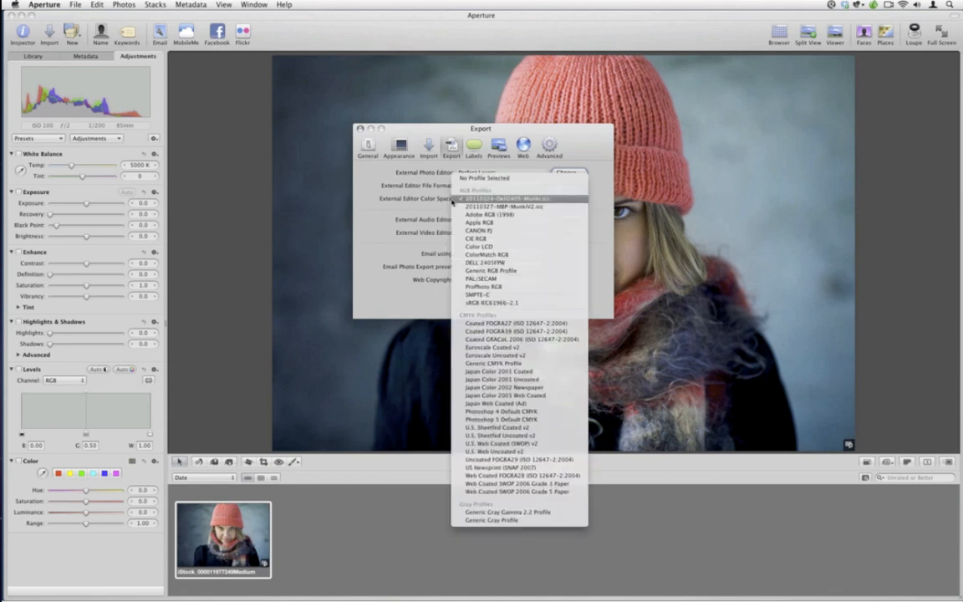
left_click(598, 202)
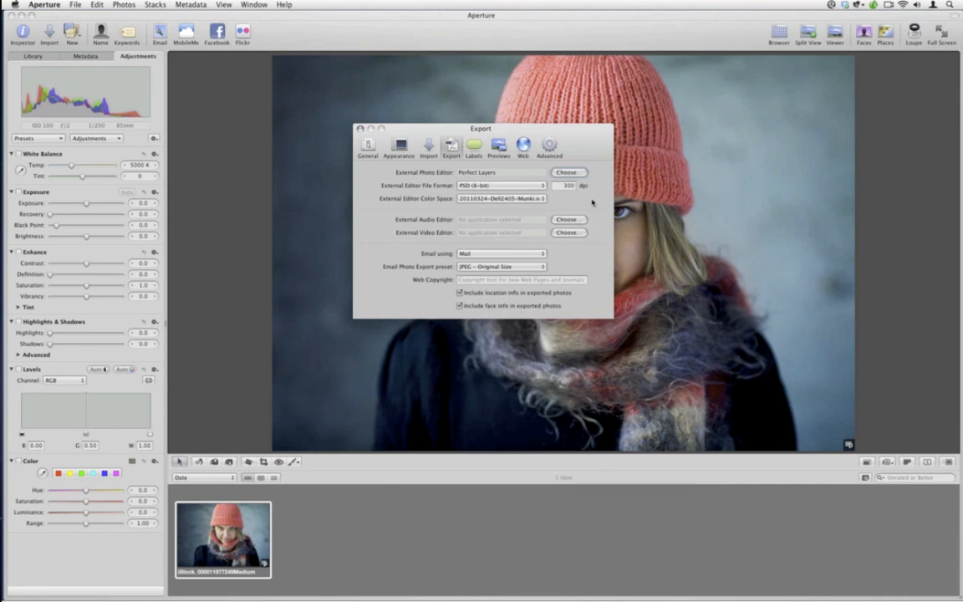
left_click(360, 129)
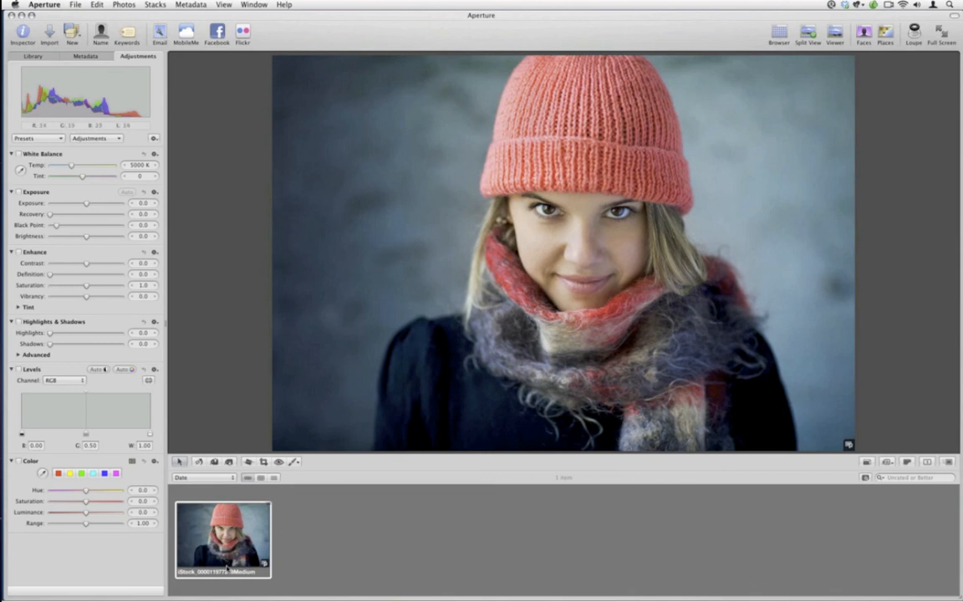
Duplicate the portrait version and make the copy black and white with saturation 0.0, contrast 0.16 and definition 0.05
left_click(123, 4)
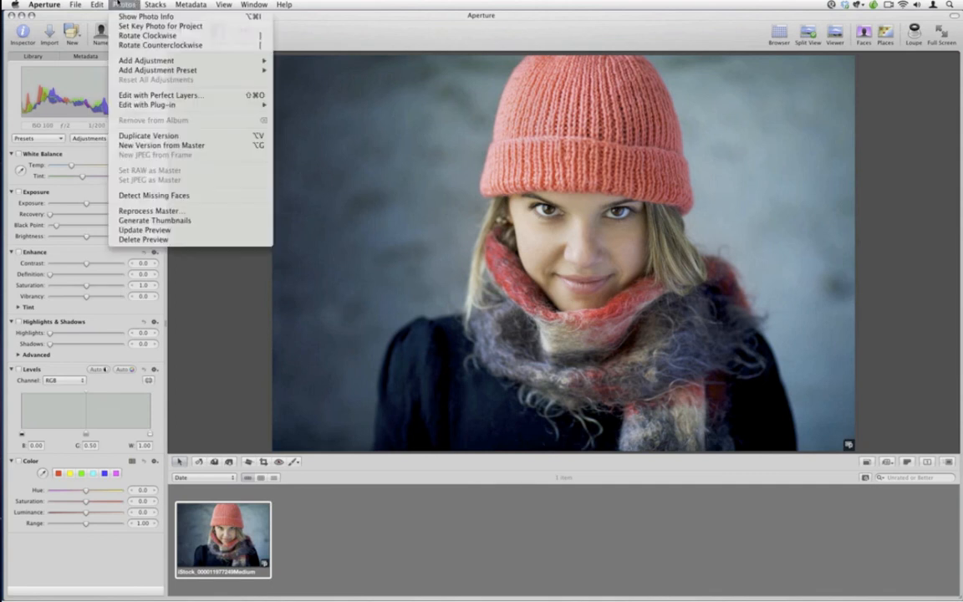
left_click(146, 135)
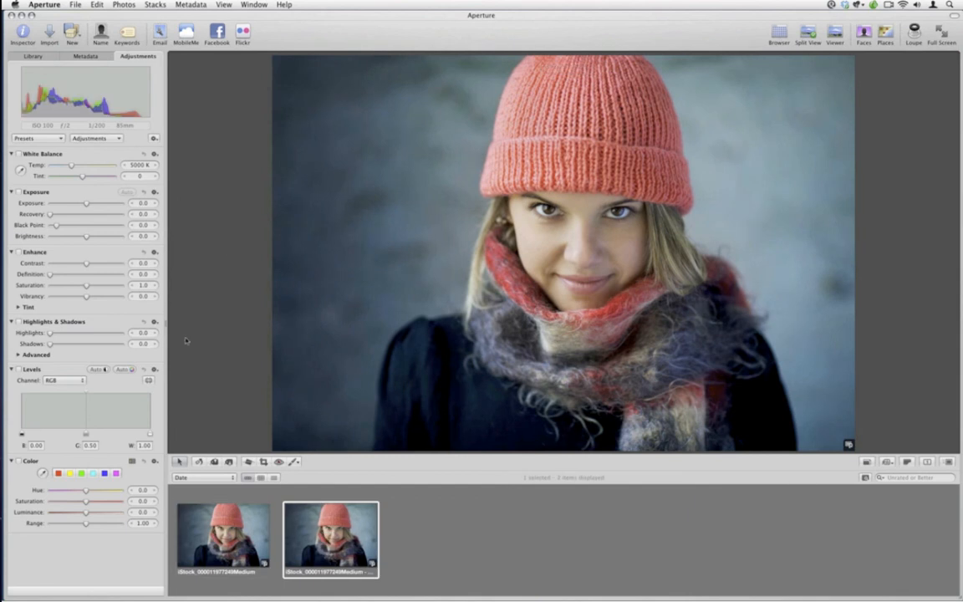
left_click(86, 286)
left_click_drag(78, 287, 50, 287)
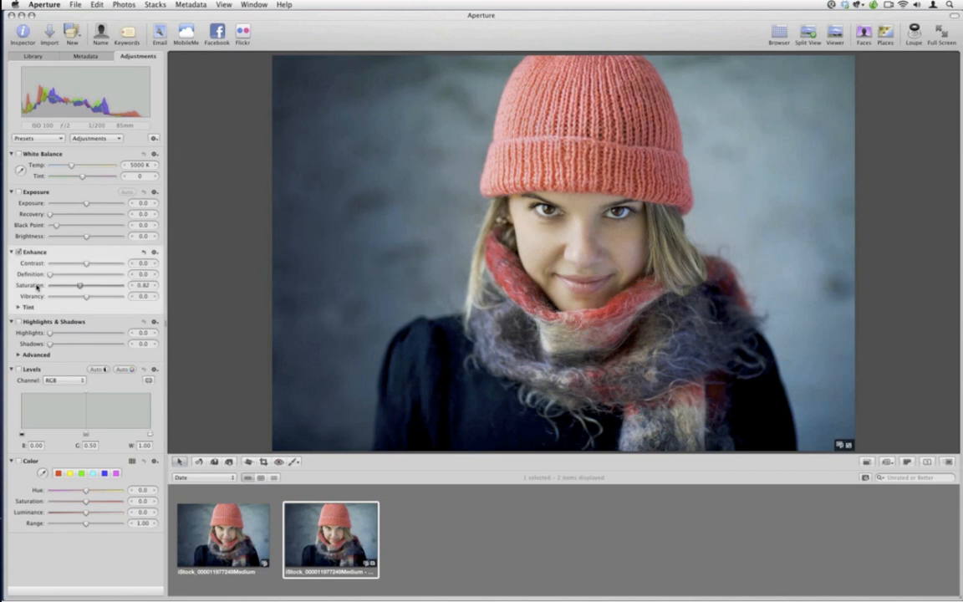
left_click(87, 265)
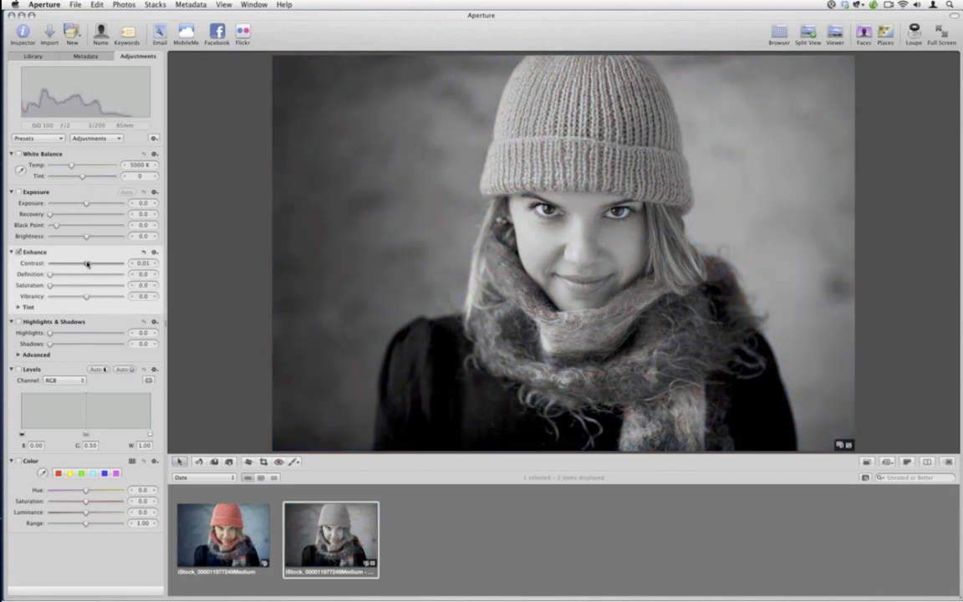
left_click_drag(87, 264, 98, 264)
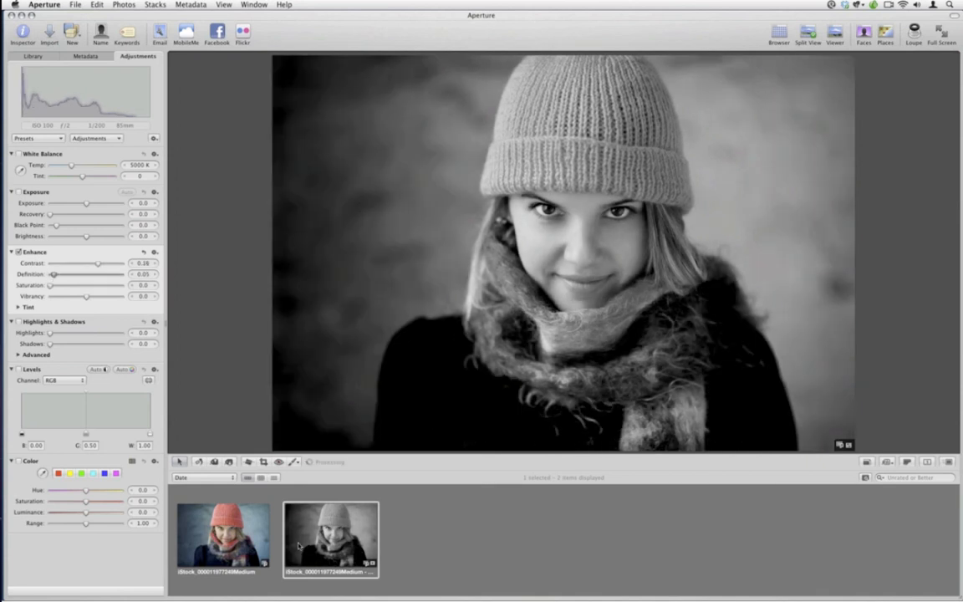
Send the color and black-and-white versions together to Perfect Layers for editing and dismiss the welcome window
left_click(255, 544)
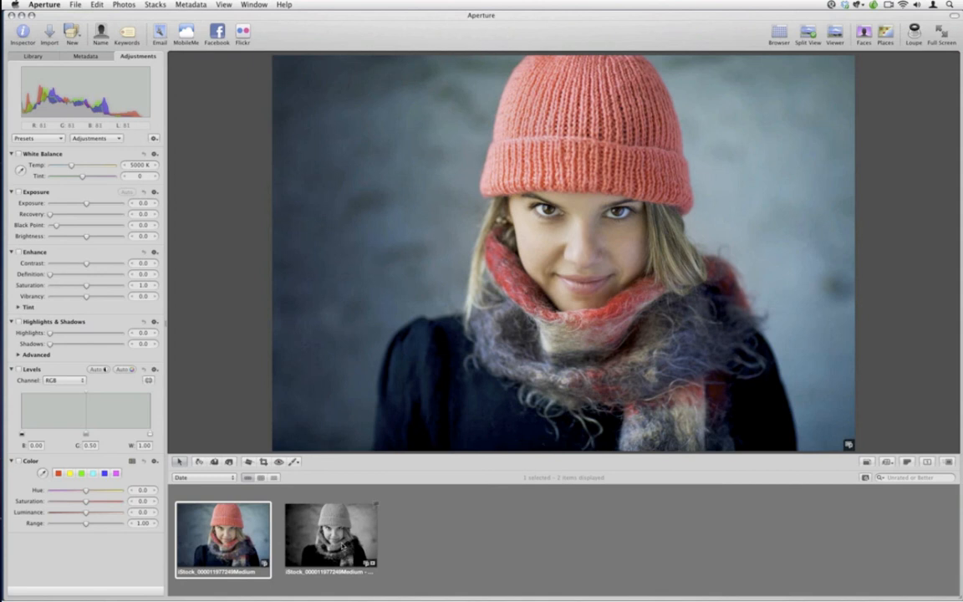
left_click(342, 547, "super")
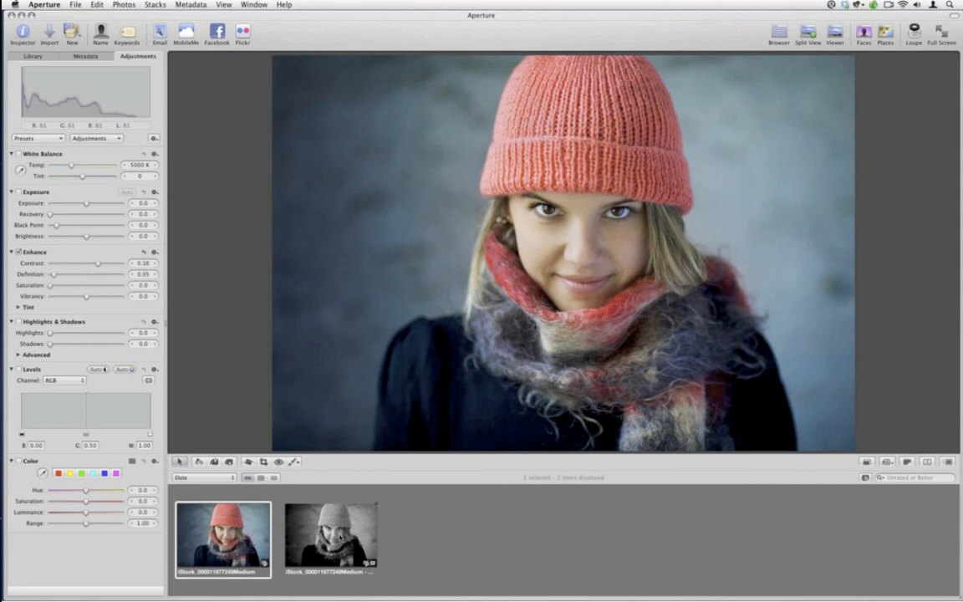
left_click(124, 4)
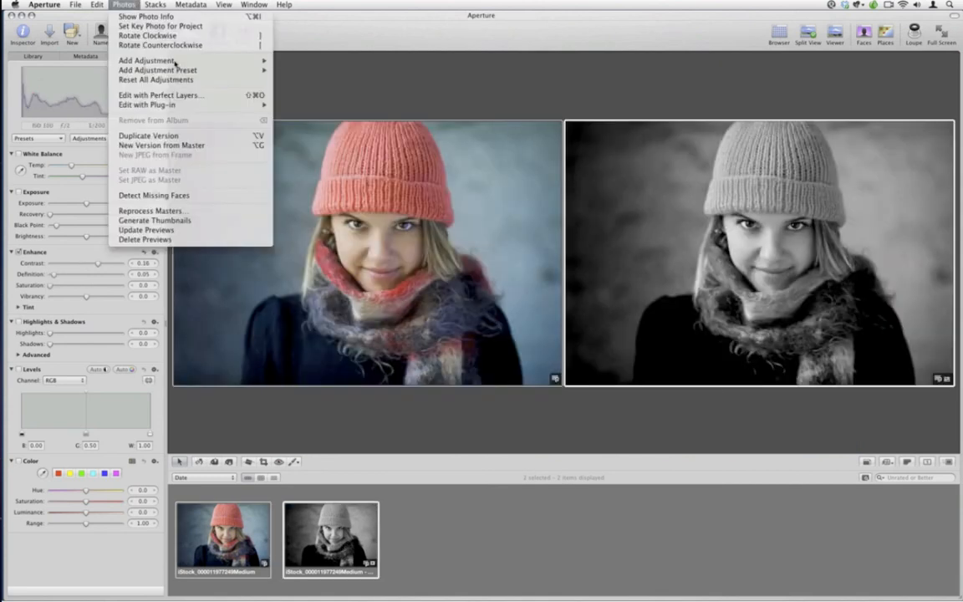
left_click(214, 101)
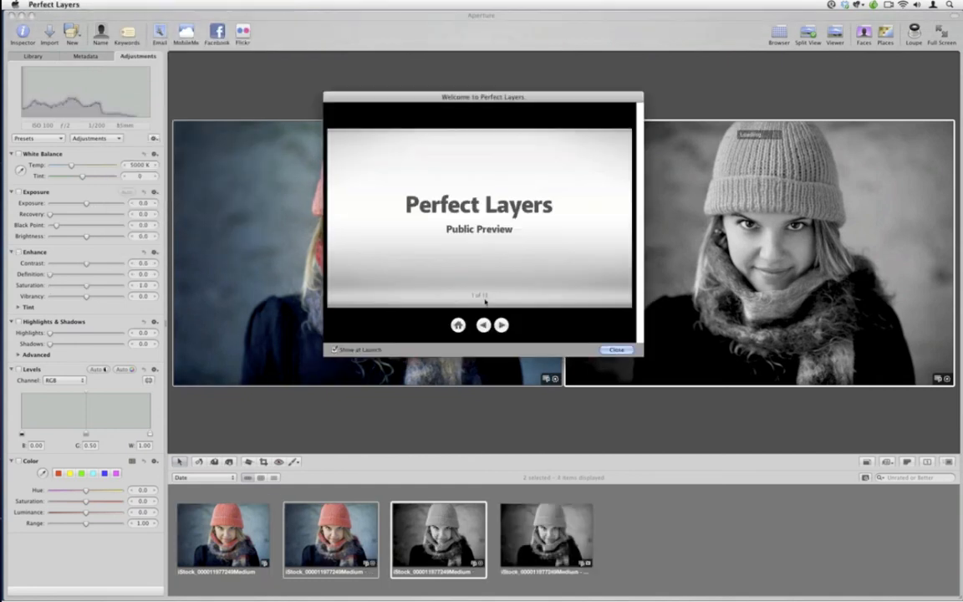
left_click(616, 350)
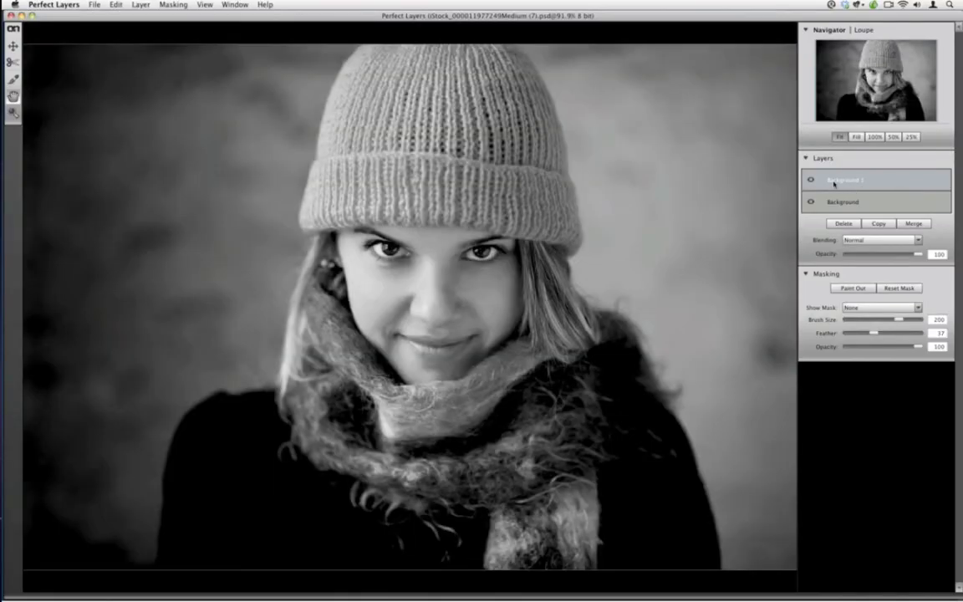
Rename the upper layer B&W and the lower layer Color, hiding and reshowing the B&W layer in between
double_click(833, 181)
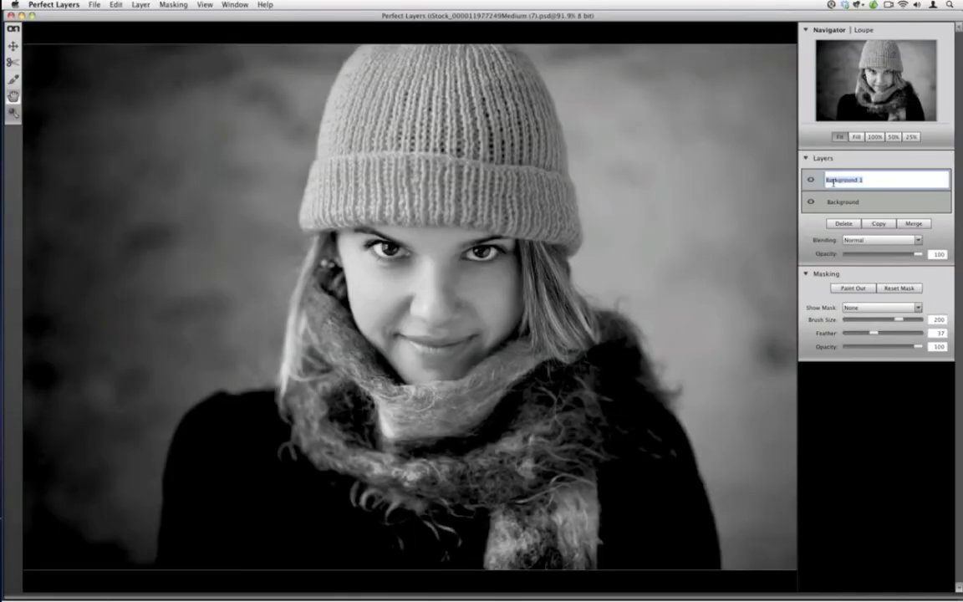
type("Skin")
key("Return")
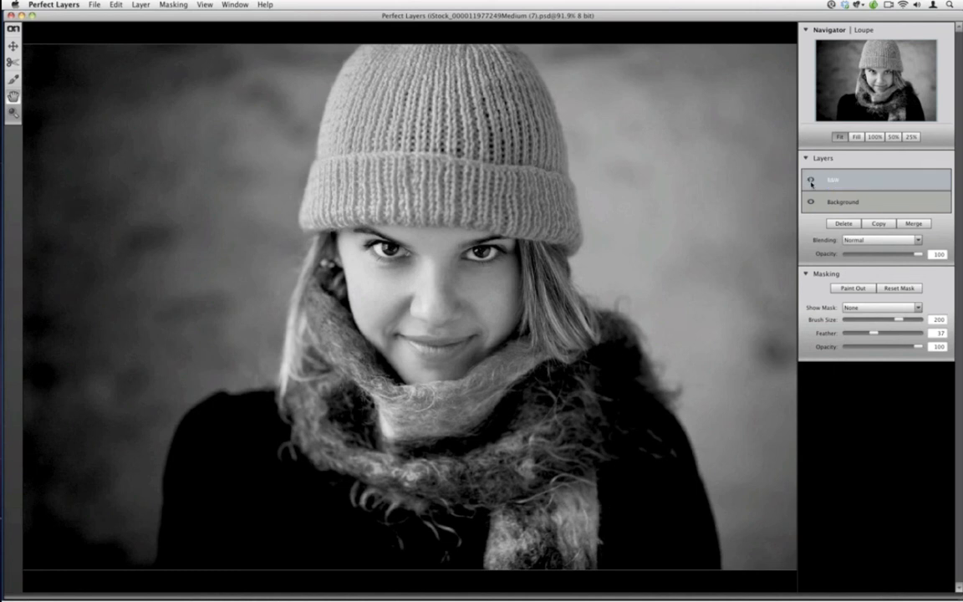
left_click(811, 181)
double_click(839, 202)
type("Color")
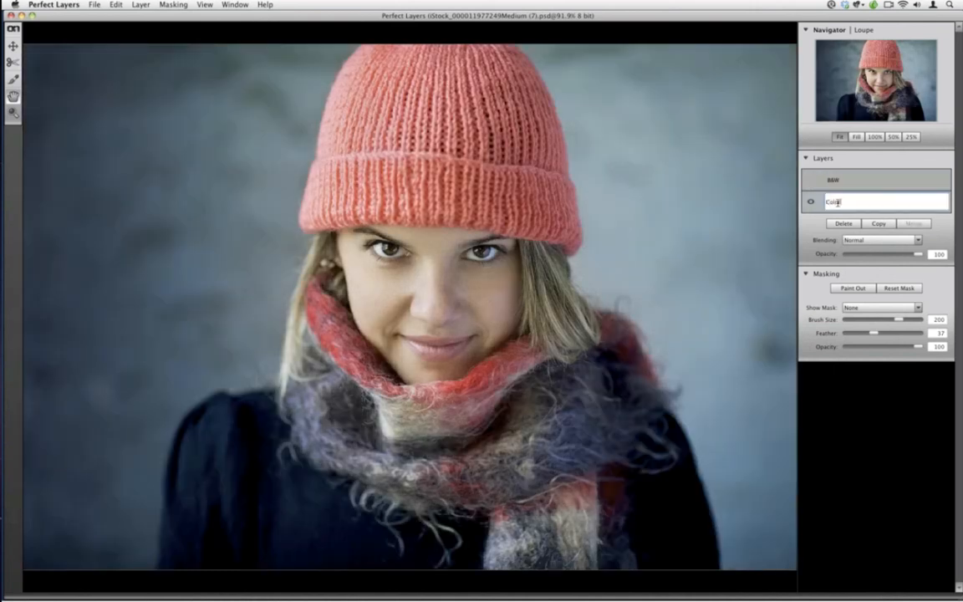
left_click(811, 181)
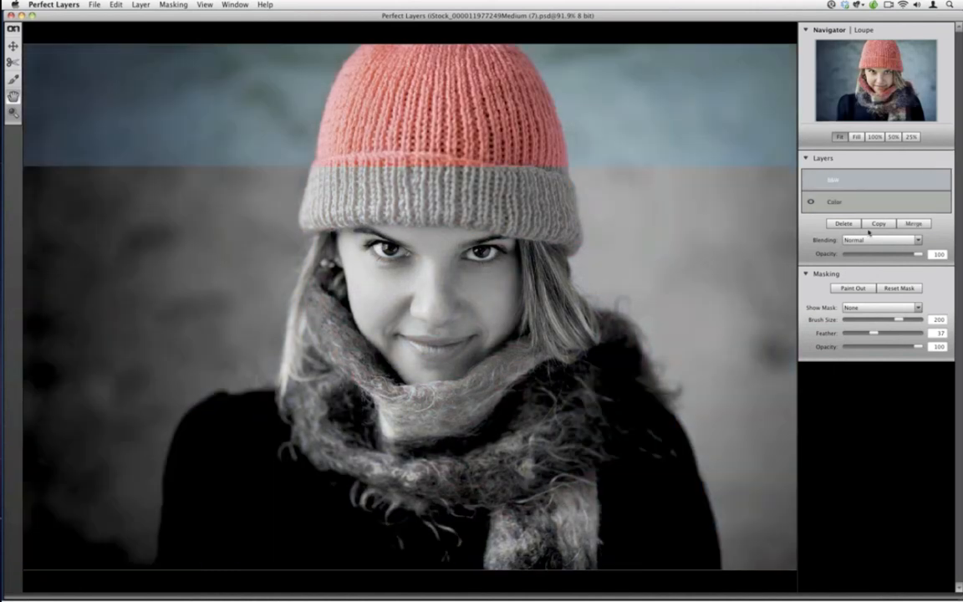
Set the B&W layer's blending to Overlay at 100 opacity and paint it out over the face with brush feather 55 and opacity 44
left_click(882, 240)
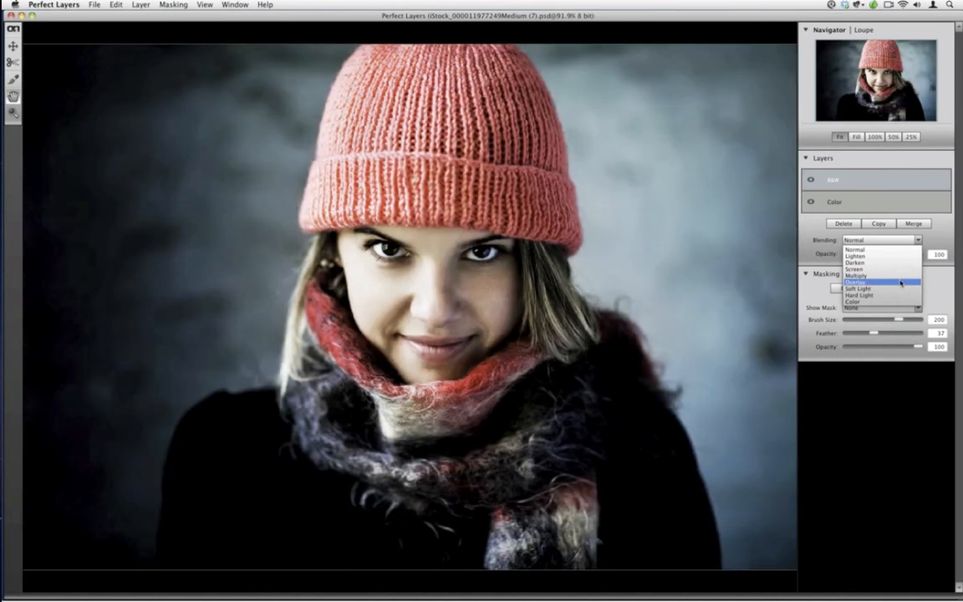
left_click(901, 282)
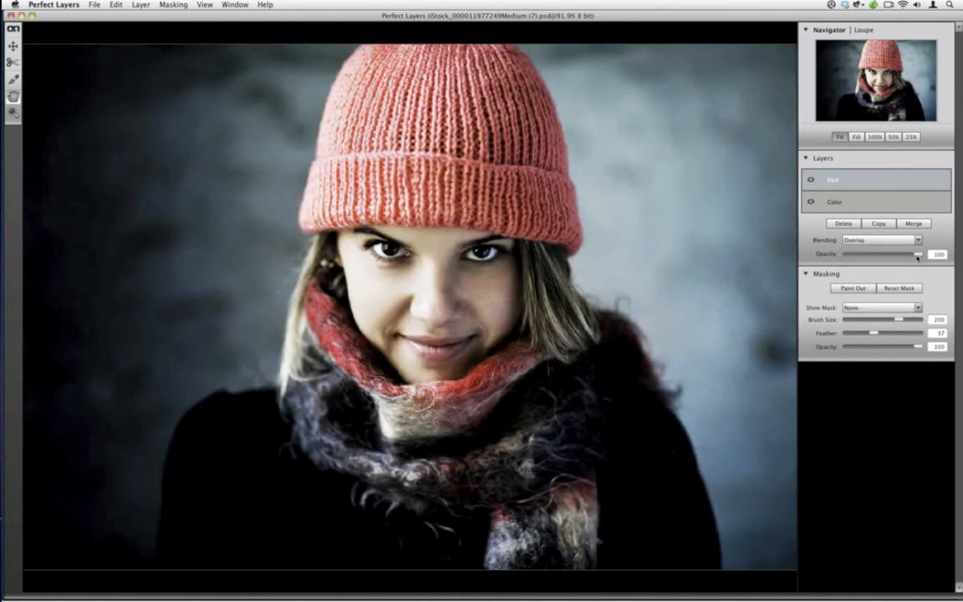
left_click_drag(917, 257, 942, 259)
left_click(12, 78)
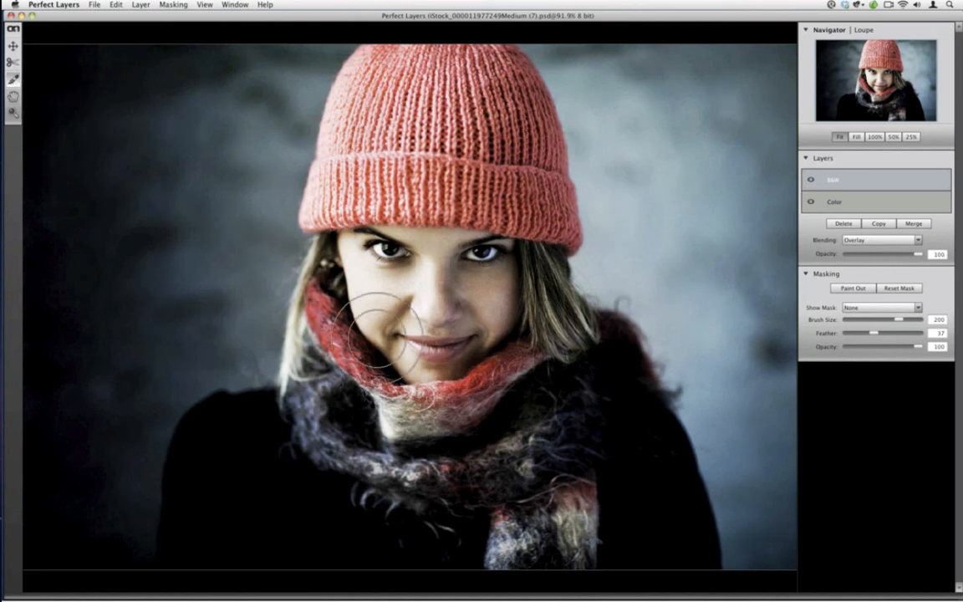
mouse_move(917, 346)
left_mouse_down()
mouse_move(879, 346)
mouse_move(886, 333)
left_mouse_up()
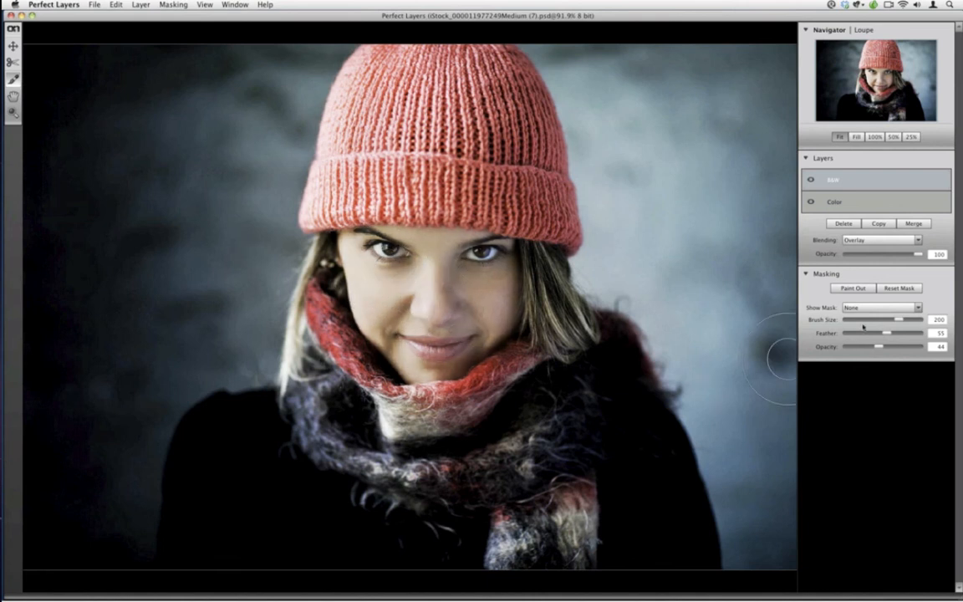
Start exporting the blended portrait, inspect the available file types and cancel the export
left_click(94, 4)
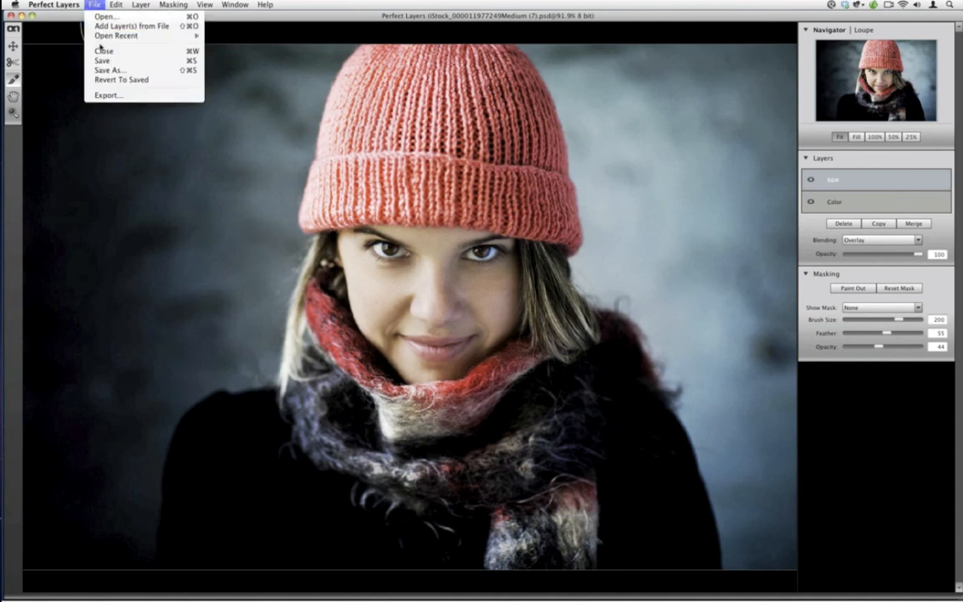
left_click(133, 58)
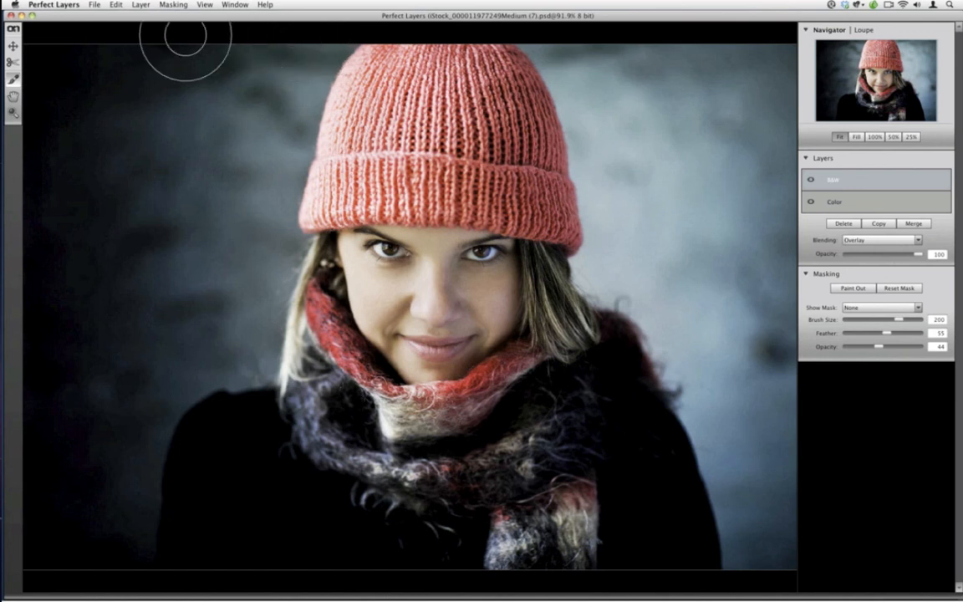
left_click(93, 5)
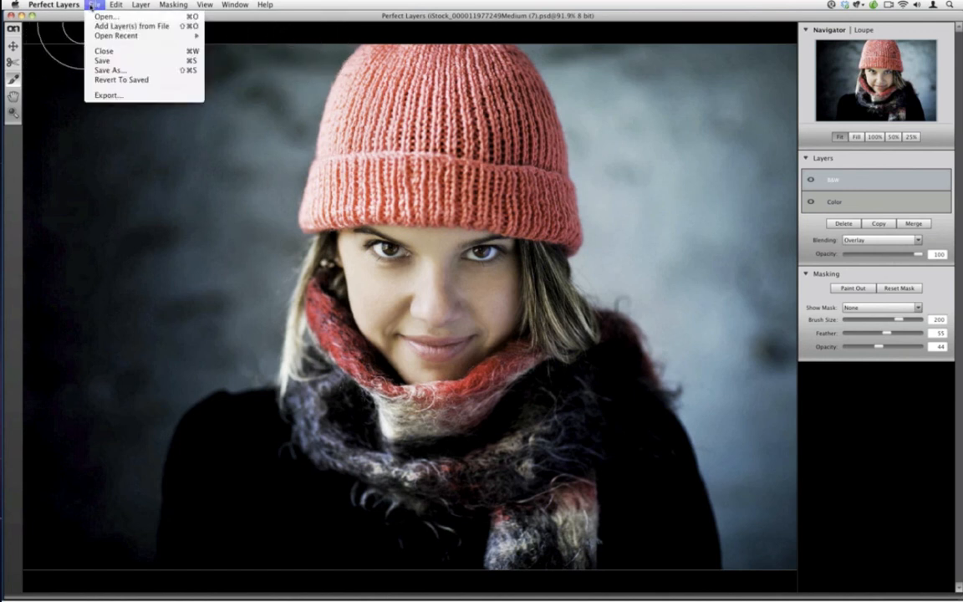
left_click(130, 90)
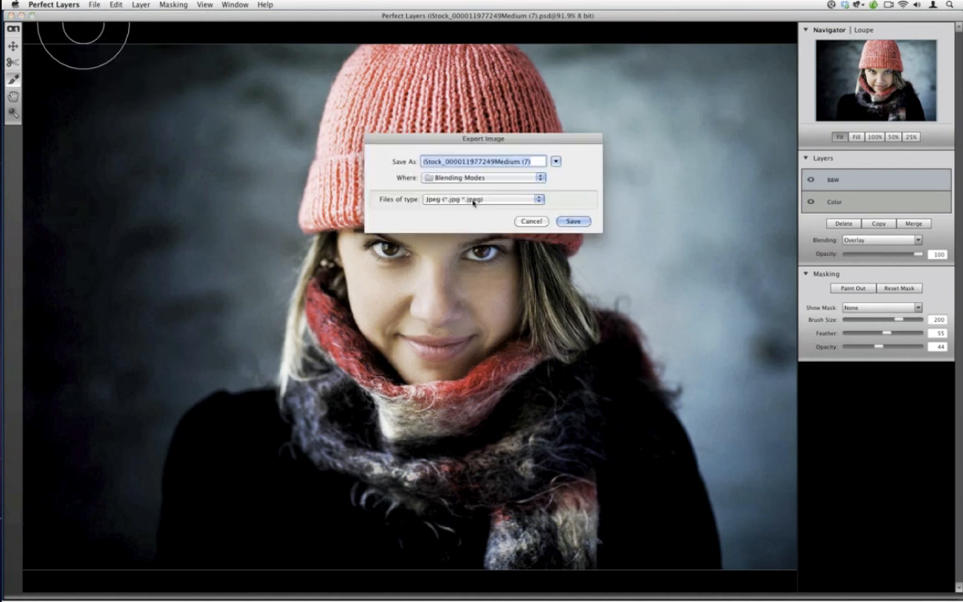
left_click(473, 200)
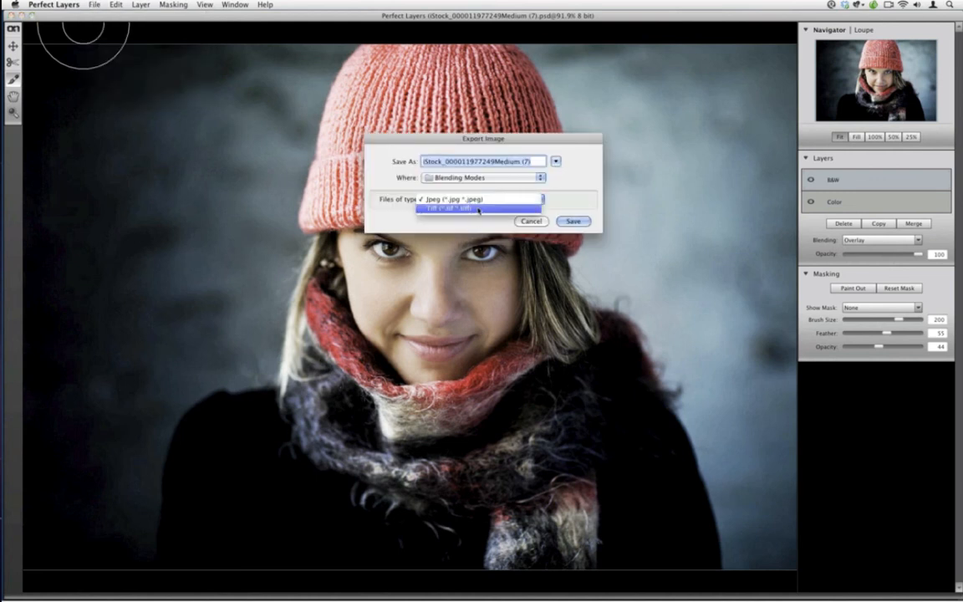
left_click(520, 224)
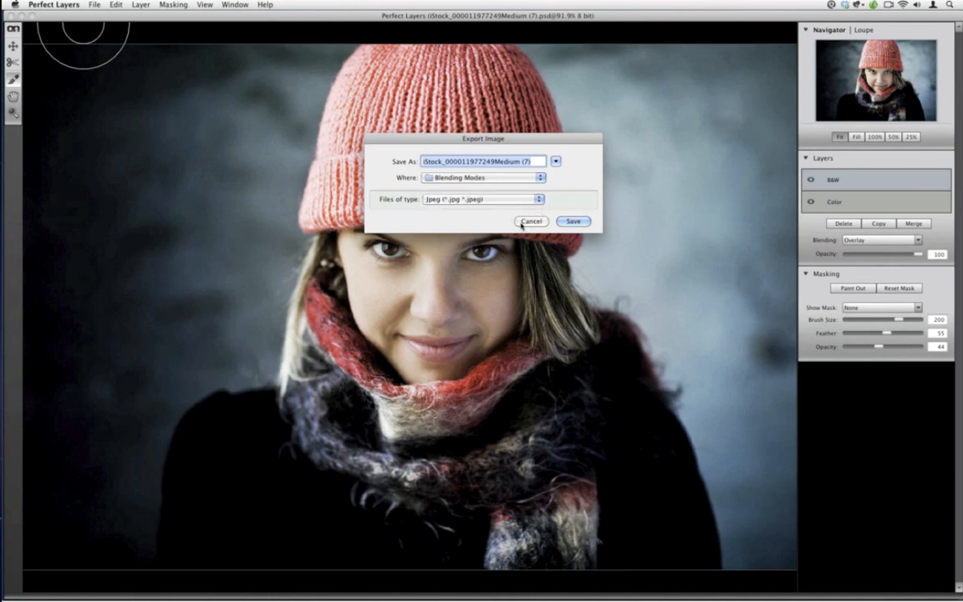
Save the layered portrait and close its window to return to Aperture
left_click(93, 4)
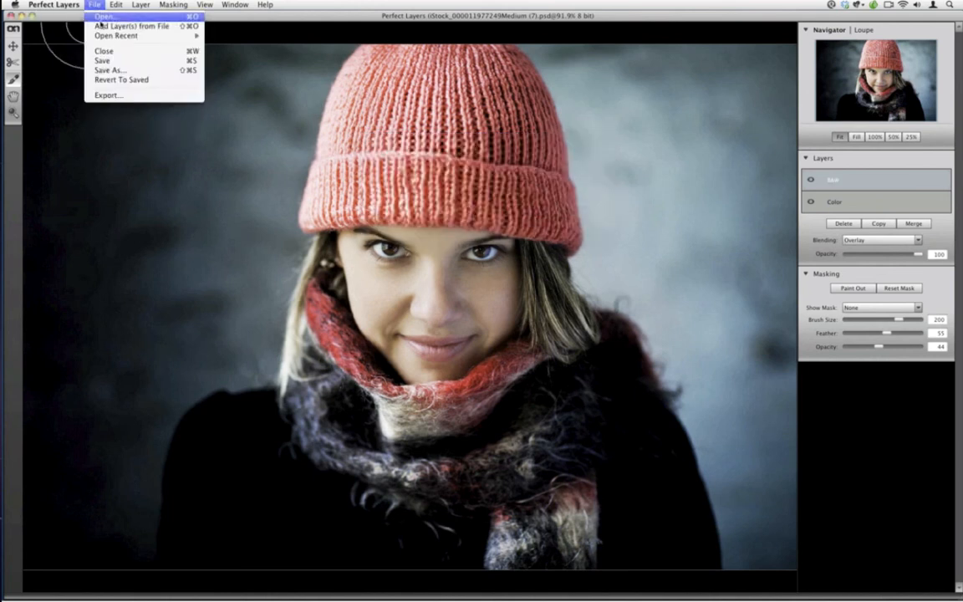
left_click(136, 65)
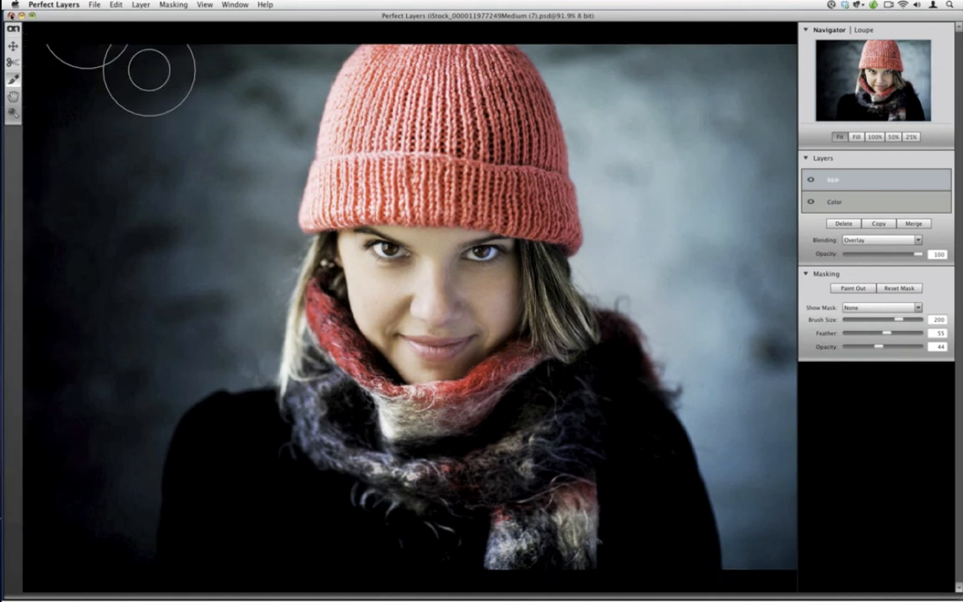
left_click(11, 16)
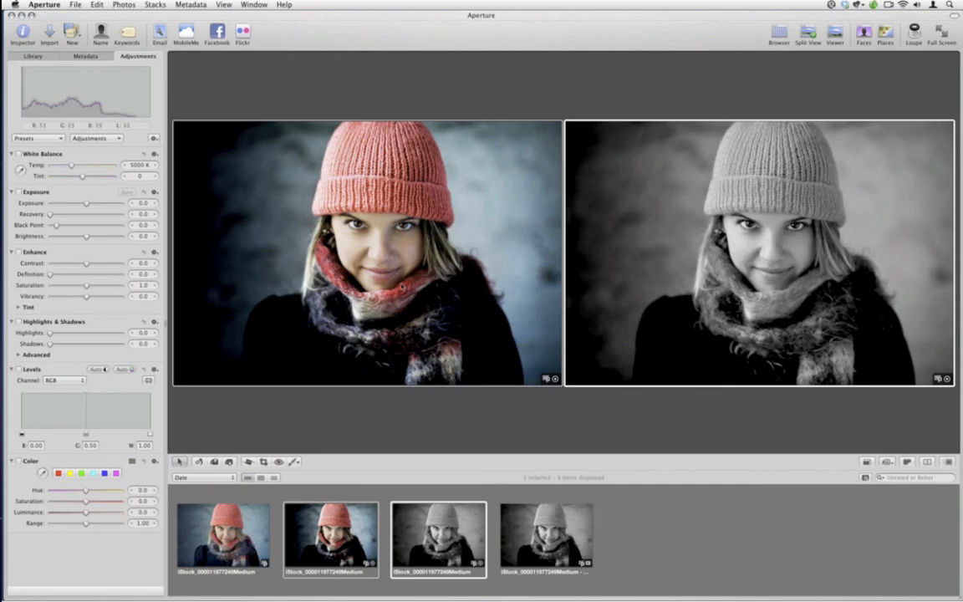
Delete the two black-and-white portrait versions in Aperture and display the blended color version
left_click(646, 540)
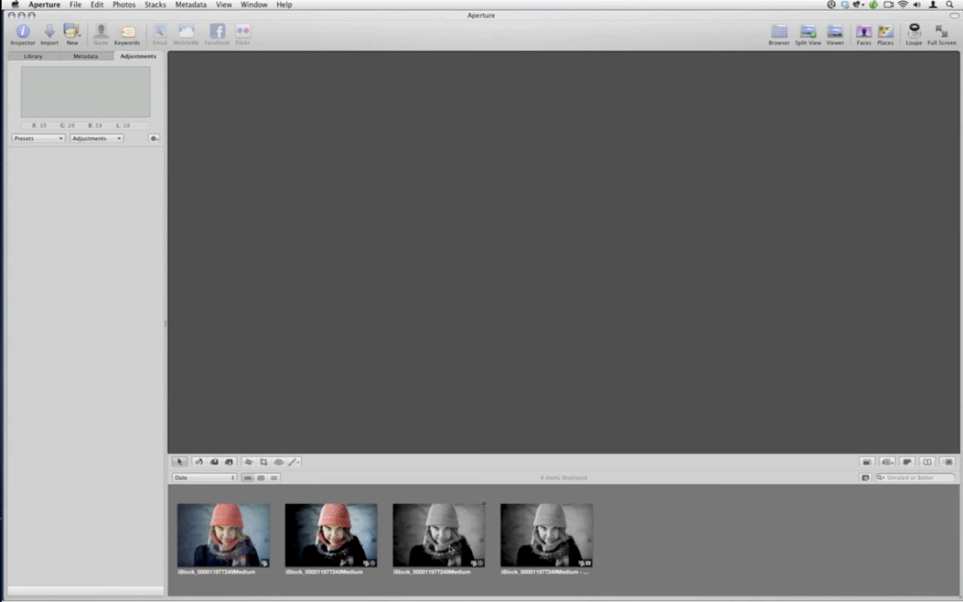
left_click(447, 545)
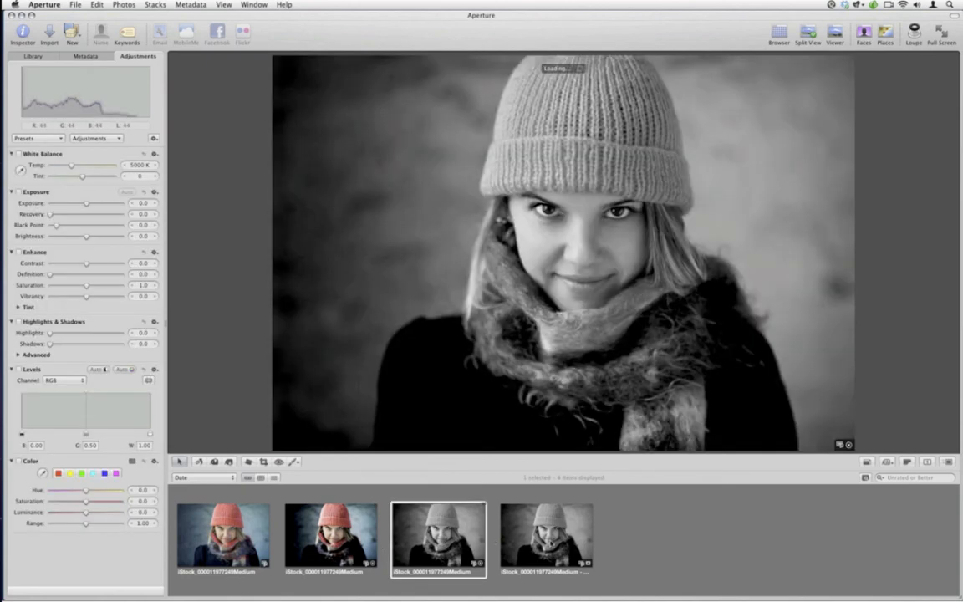
left_click(549, 542, "super")
right_click(549, 542)
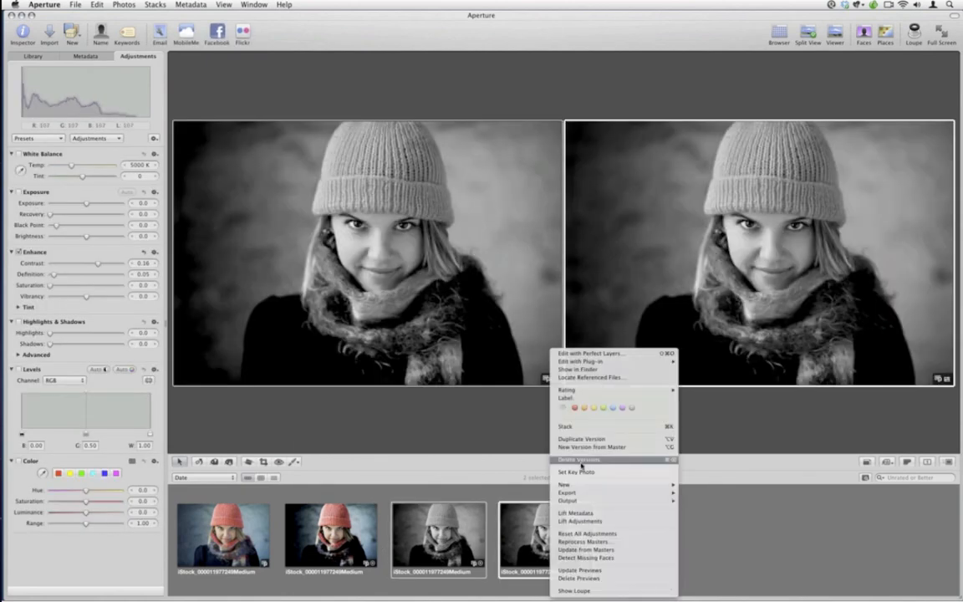
left_click(581, 461)
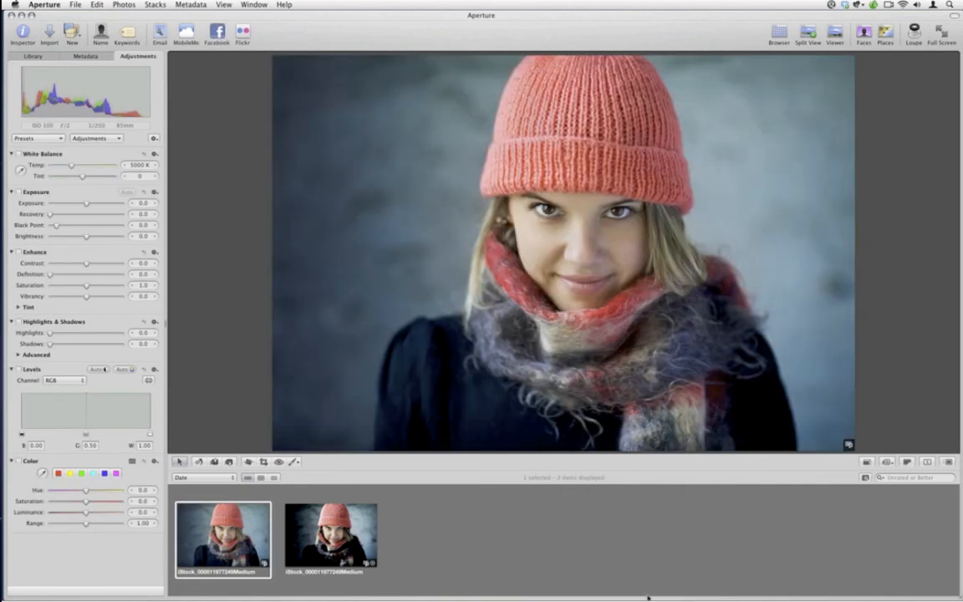
key("Right")
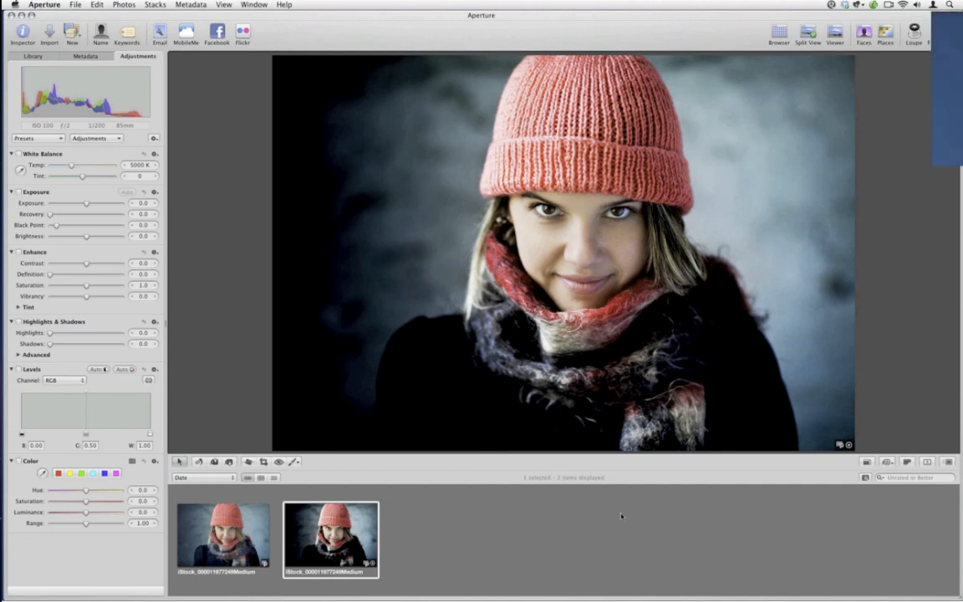
Hide Aperture, switch to Lightroom and view the RollerCoaster folder's photos one after another at full size
key("super+h")
mouse_move(5, 199)
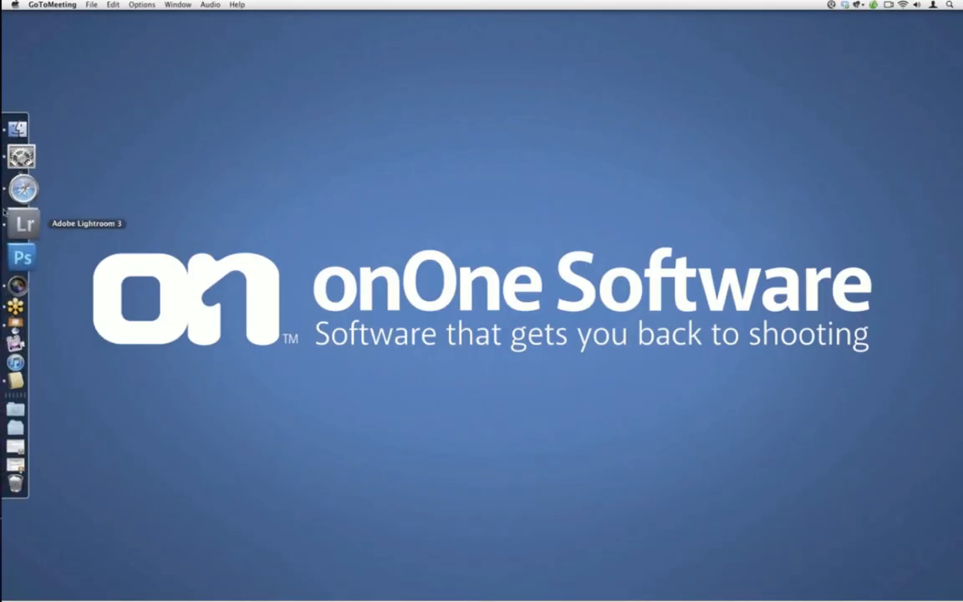
left_click(23, 223)
left_click(205, 149)
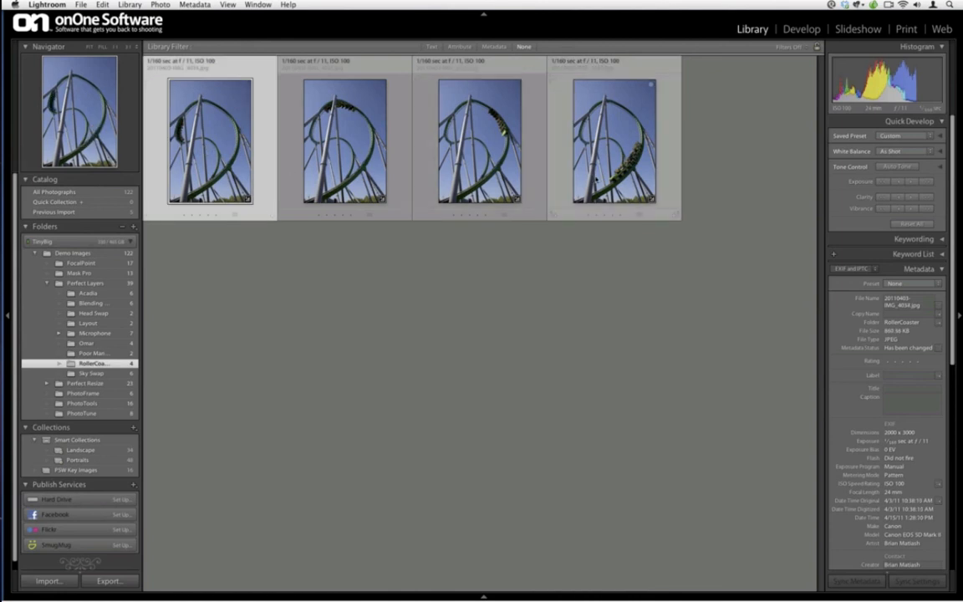
double_click(596, 177)
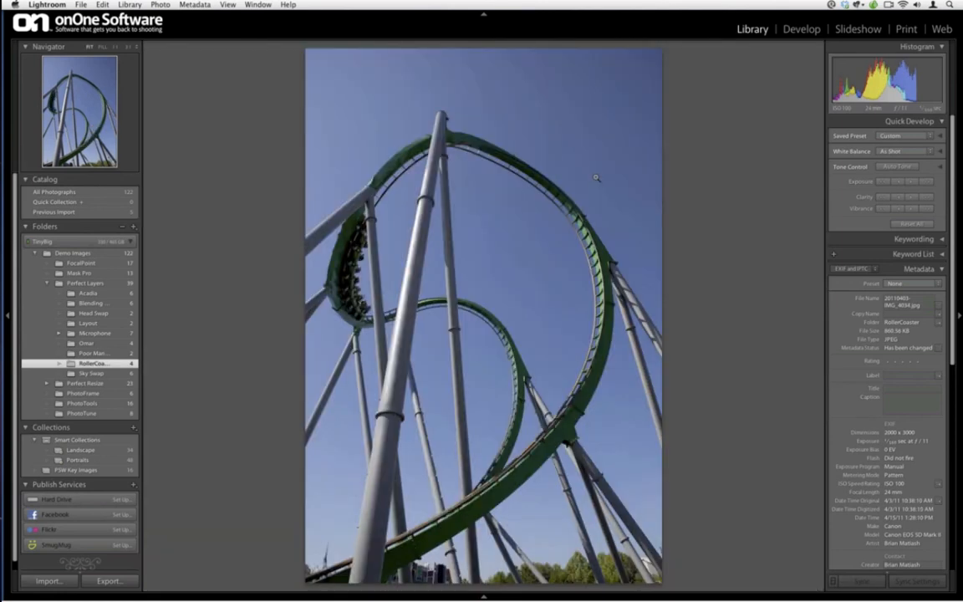
key("Right")
key("Right")
key("Right")
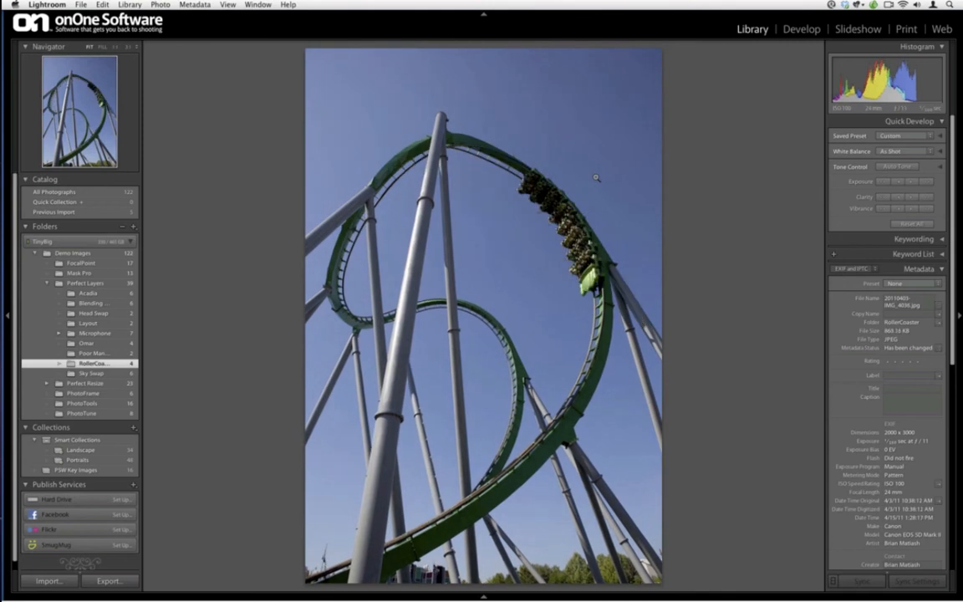
key("Right")
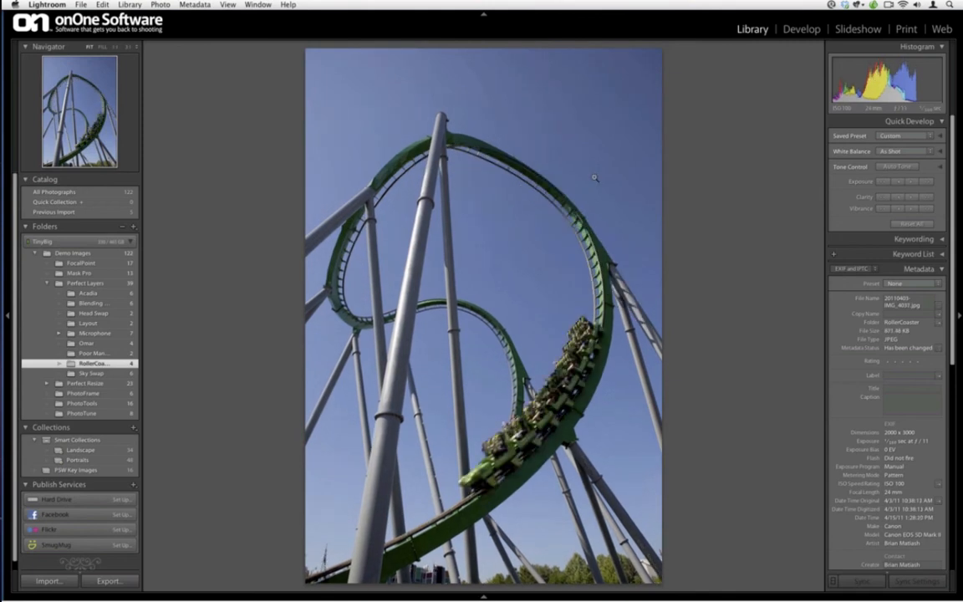
Return to the thumbnail grid, clear the roller coaster photo selection and hide Lightroom
key("g")
left_click(219, 150)
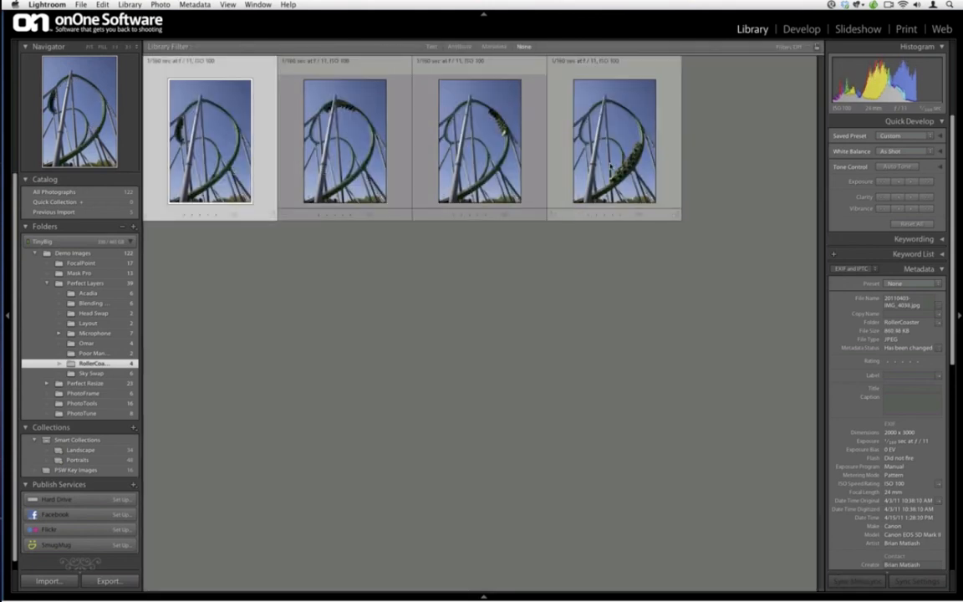
left_click(604, 154, "shift")
left_click(450, 402)
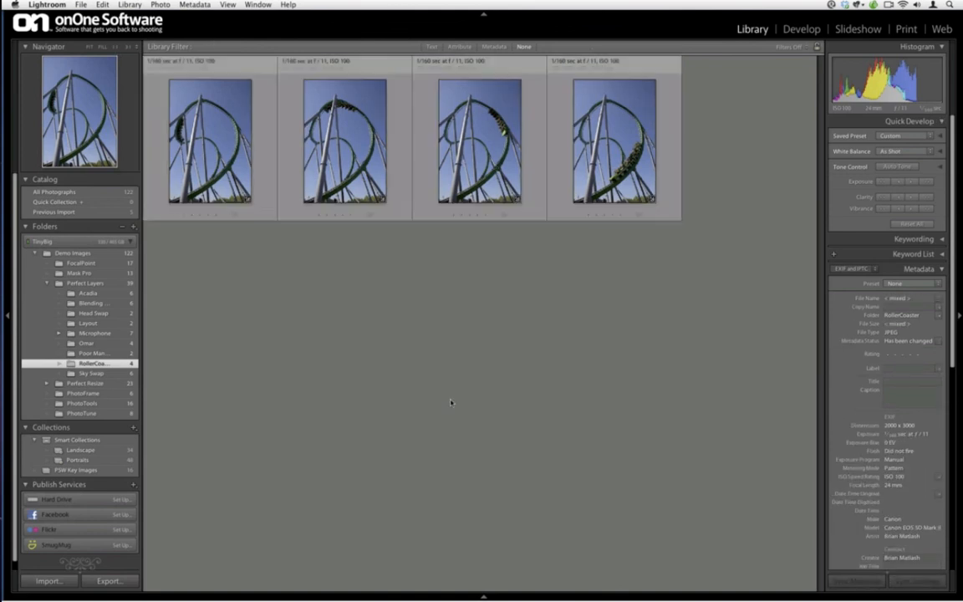
key("super+h")
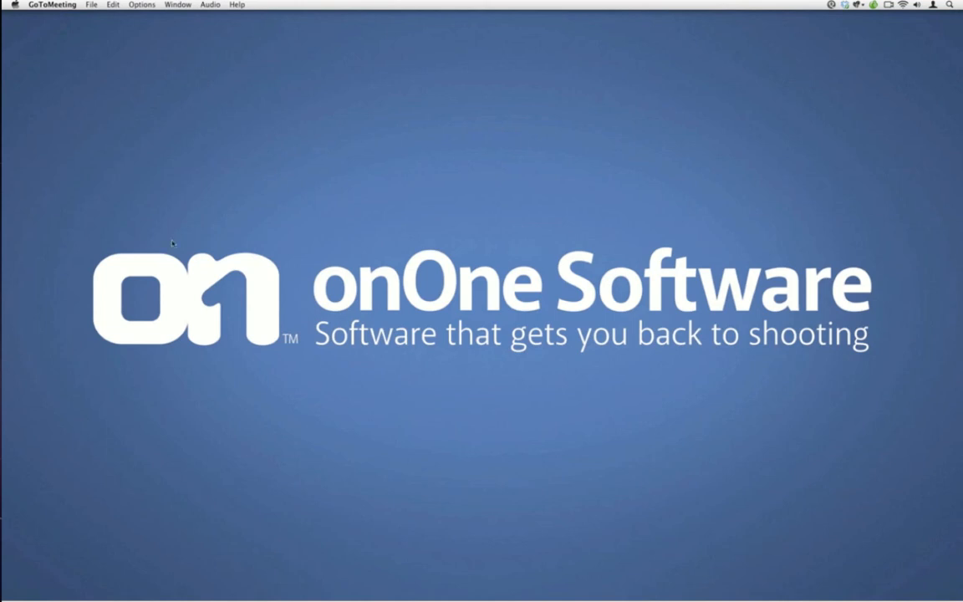
Launch Perfect Layers from its folder in Finder's Applications and dismiss the welcome window
left_click(8, 163)
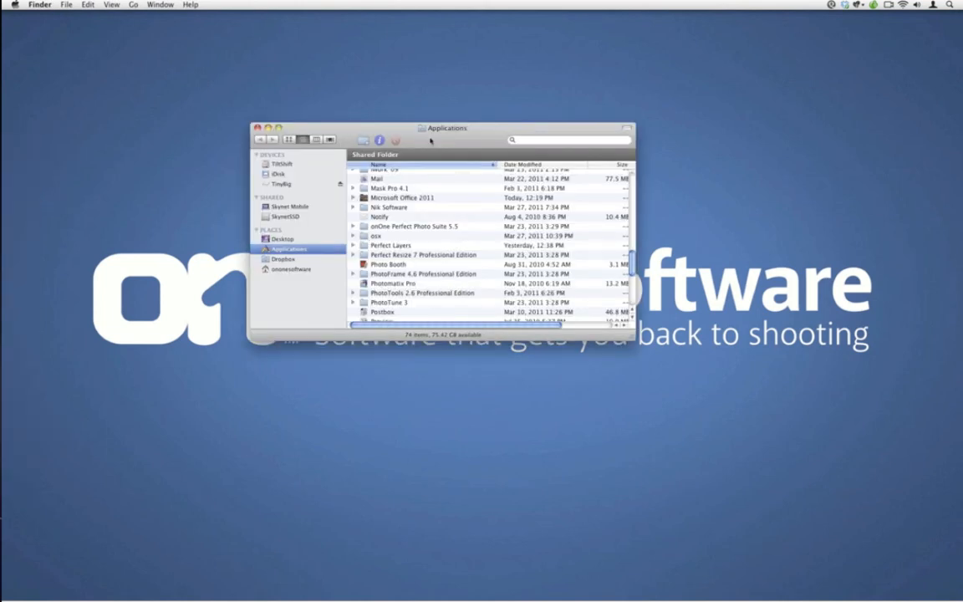
left_click_drag(431, 140, 431, 102)
scroll(403, 216, "up", 3)
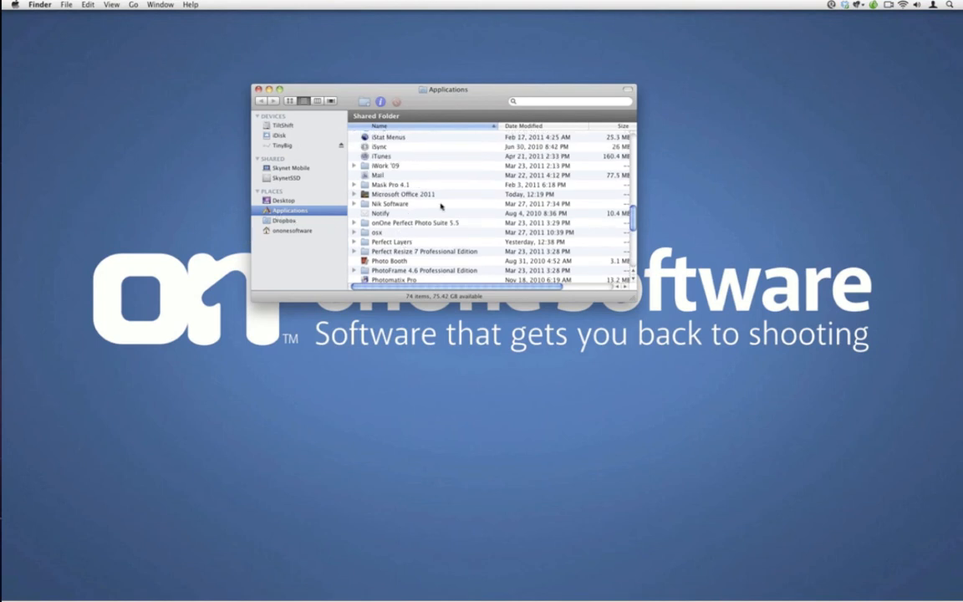
scroll(440, 206, "down", 3)
double_click(394, 185)
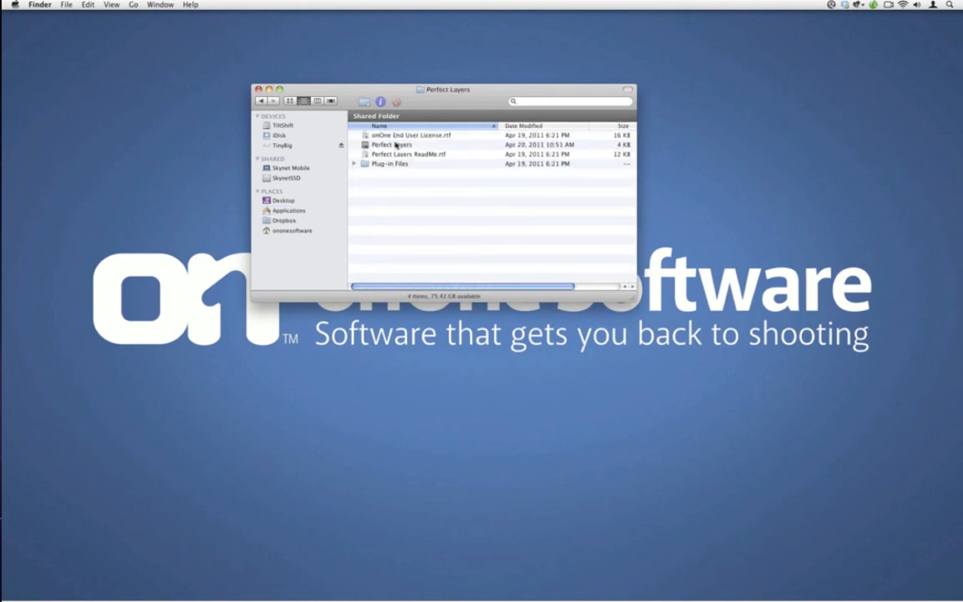
left_click(397, 145)
double_click(396, 145)
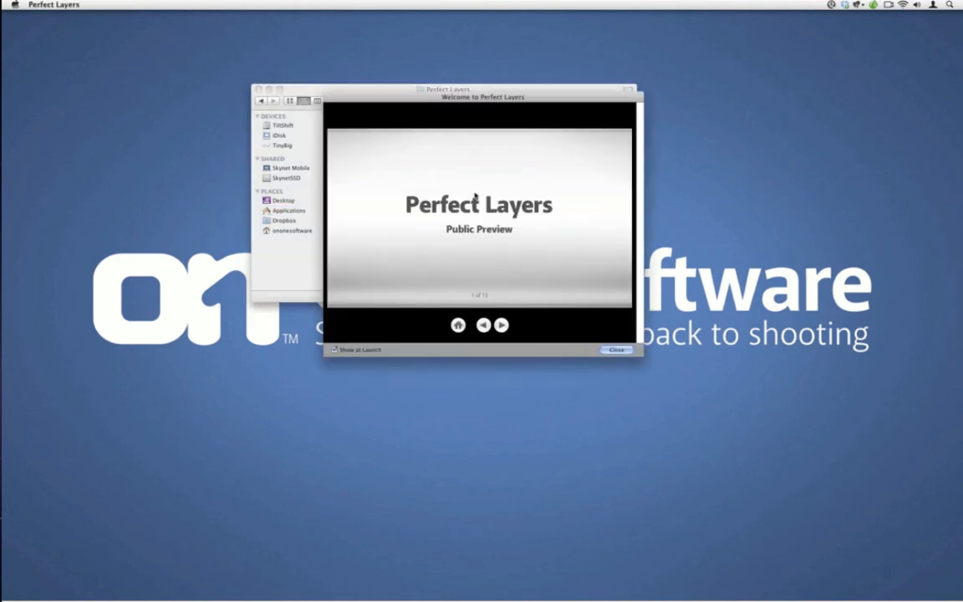
left_click(617, 350)
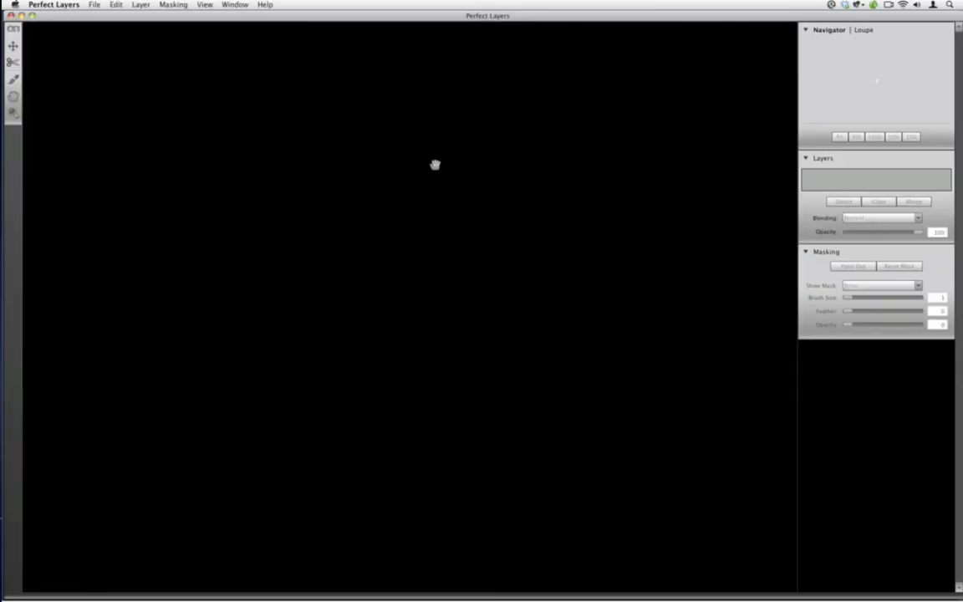
Open all four photos from the RollerCoaster folder, inside onOne Demos 4.2011, Demo Images, Perfect Layers, as layers
left_click(93, 5)
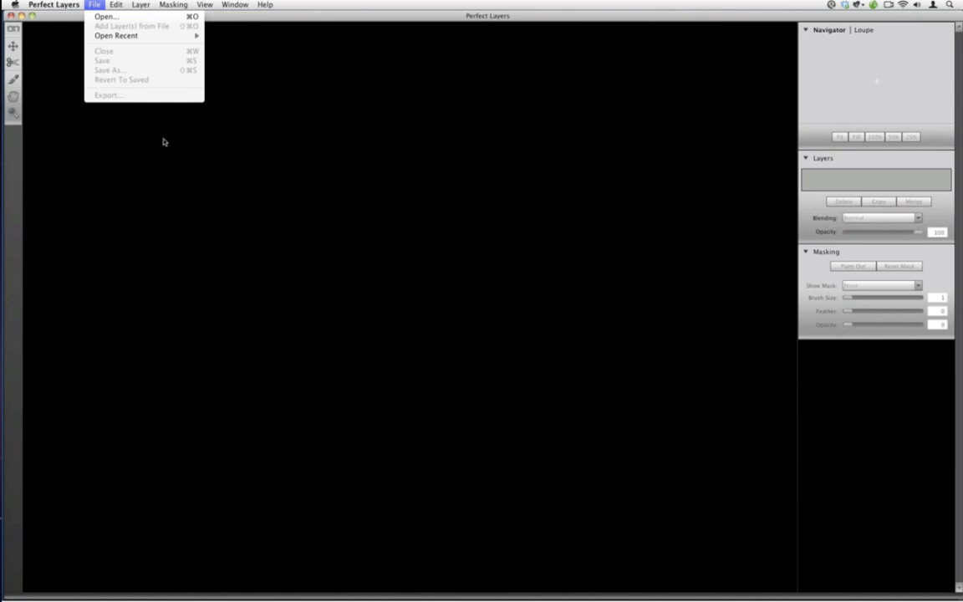
left_click(130, 16)
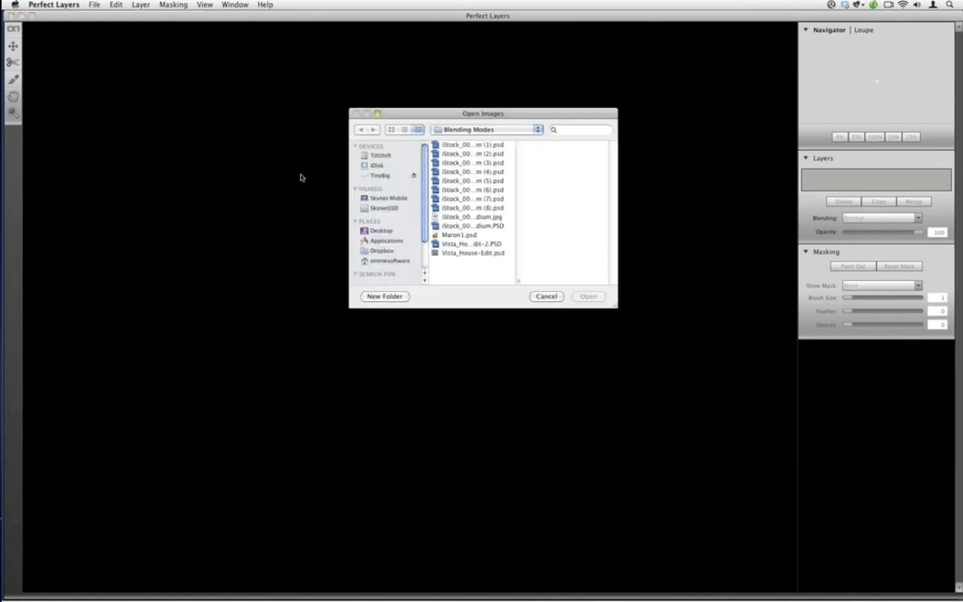
left_click(452, 129)
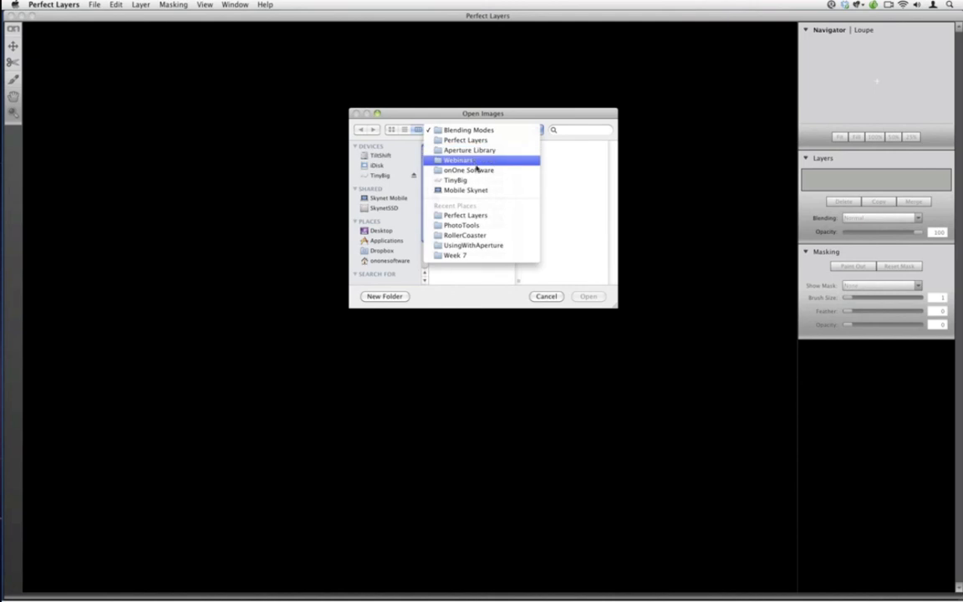
left_click(476, 170)
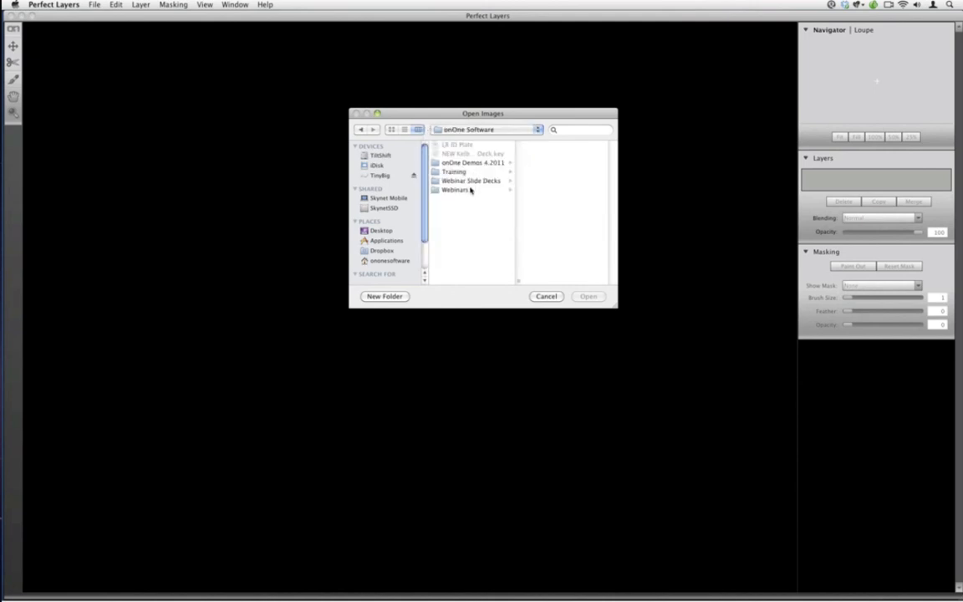
left_click(471, 191)
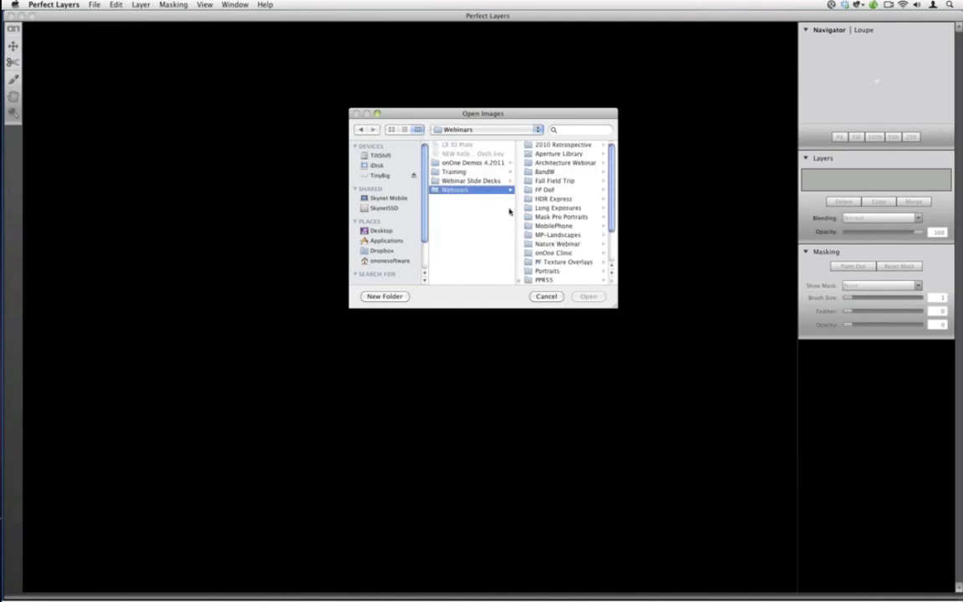
left_click(481, 162)
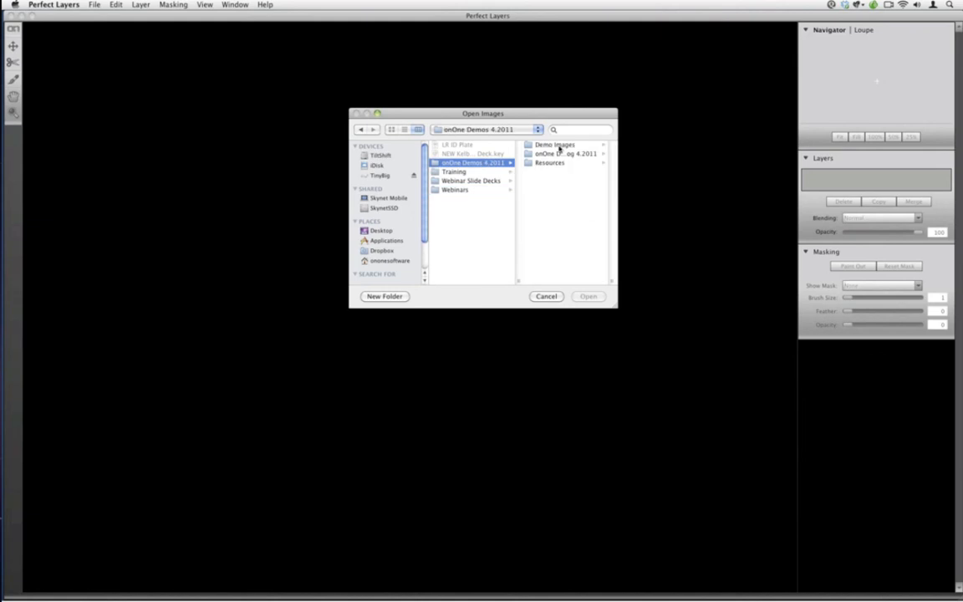
left_click(559, 147)
left_click(556, 164)
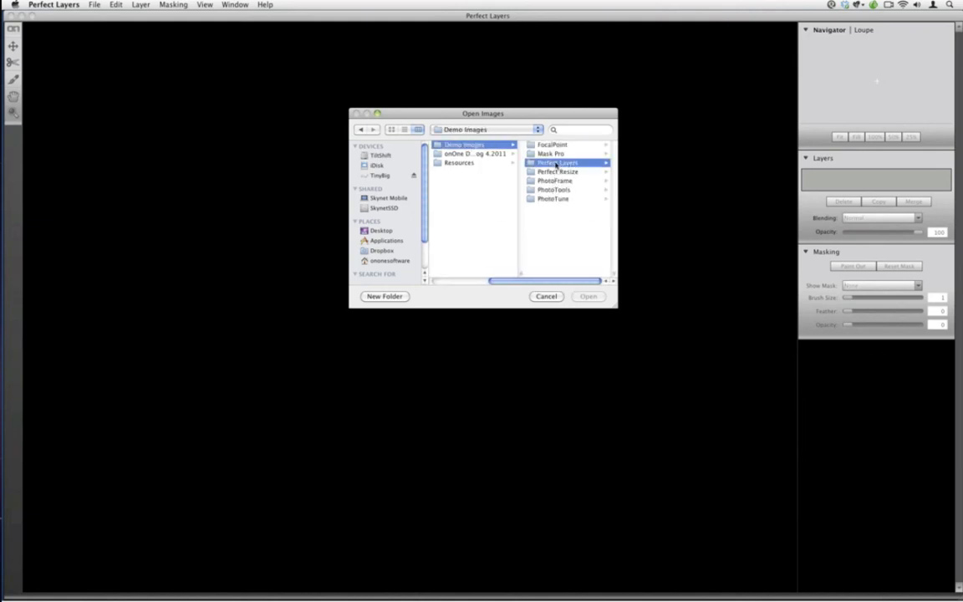
left_click(561, 207)
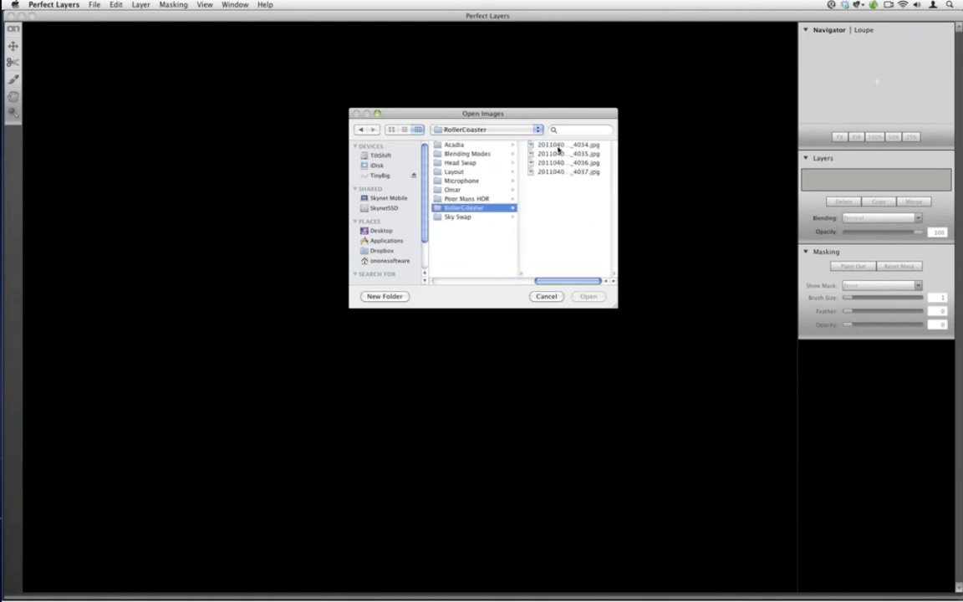
left_click(559, 146)
left_click(500, 173, "shift")
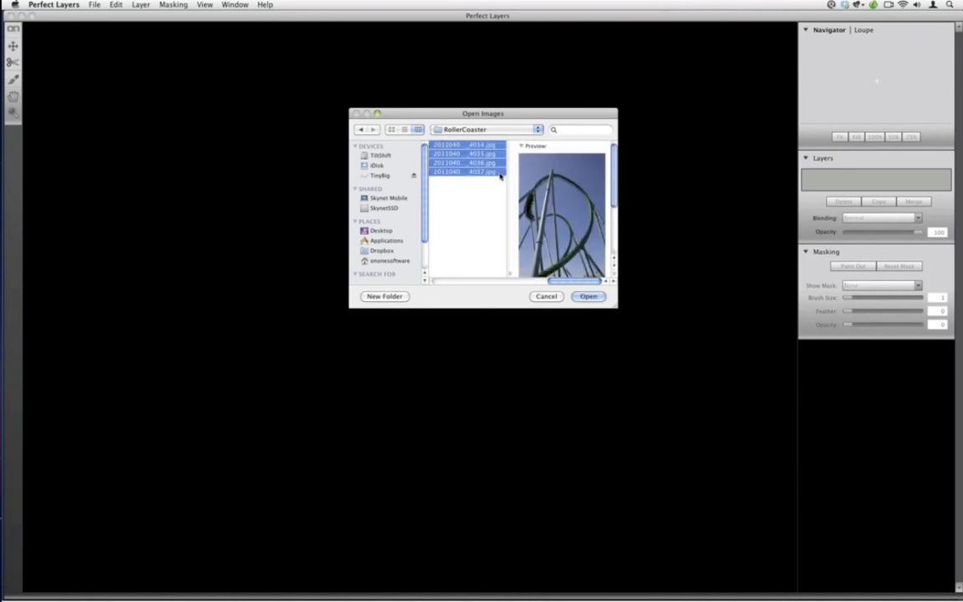
left_click(589, 297)
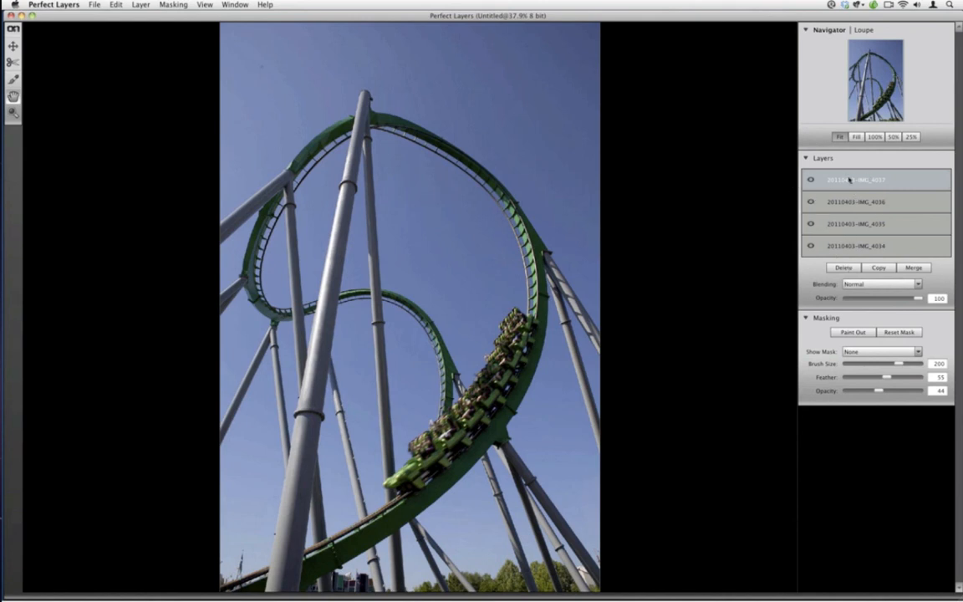
Select the lowest layer, 20110403-IMG_4034, and hide the two uppermost layers, 20110403-IMG_4037 and 20110403-IMG_4036
double_click(848, 249)
left_click(827, 249)
left_click(823, 251)
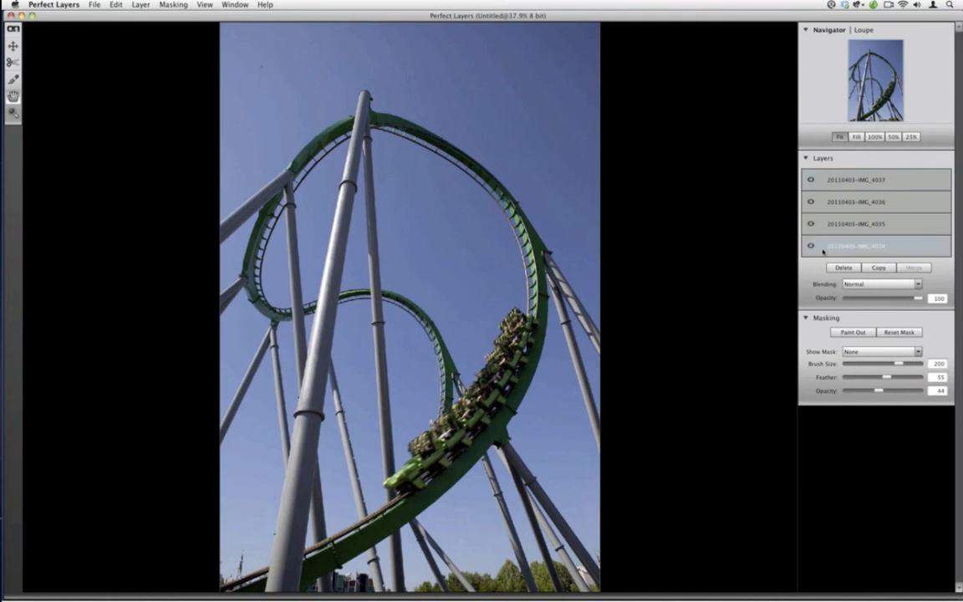
left_click(811, 179)
left_click(812, 201)
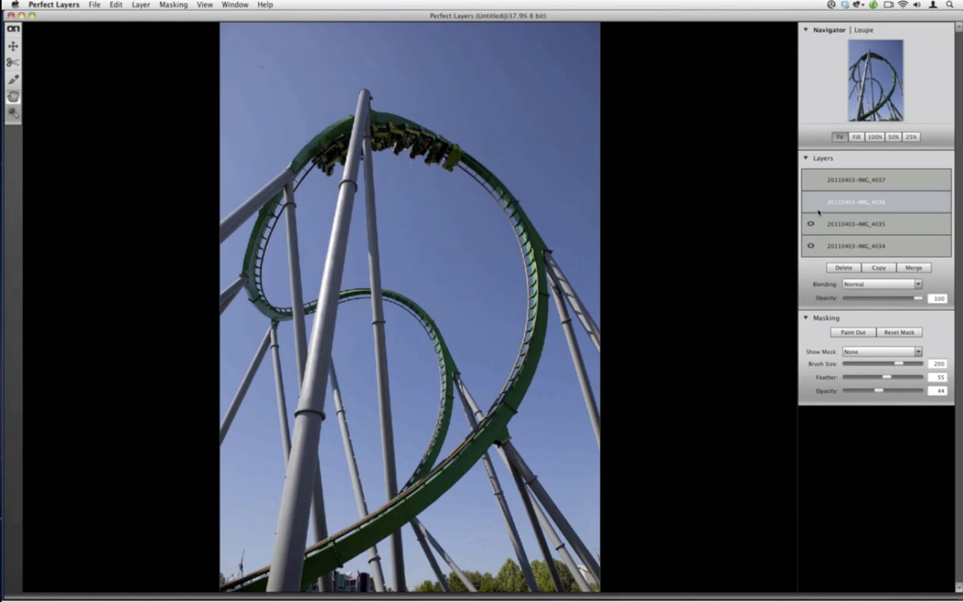
Trim the 20110403-IMG_4035 layer to a rectangle around the train at the crest of the loop
left_click(859, 223)
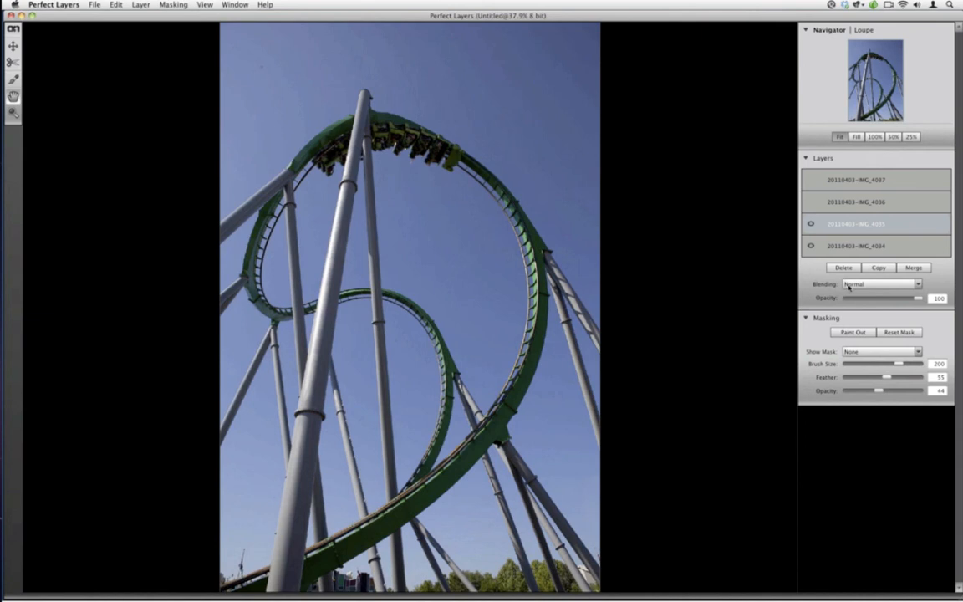
left_click(13, 61)
mouse_move(307, 183)
left_mouse_down()
mouse_move(426, 114)
mouse_move(465, 109)
left_mouse_up()
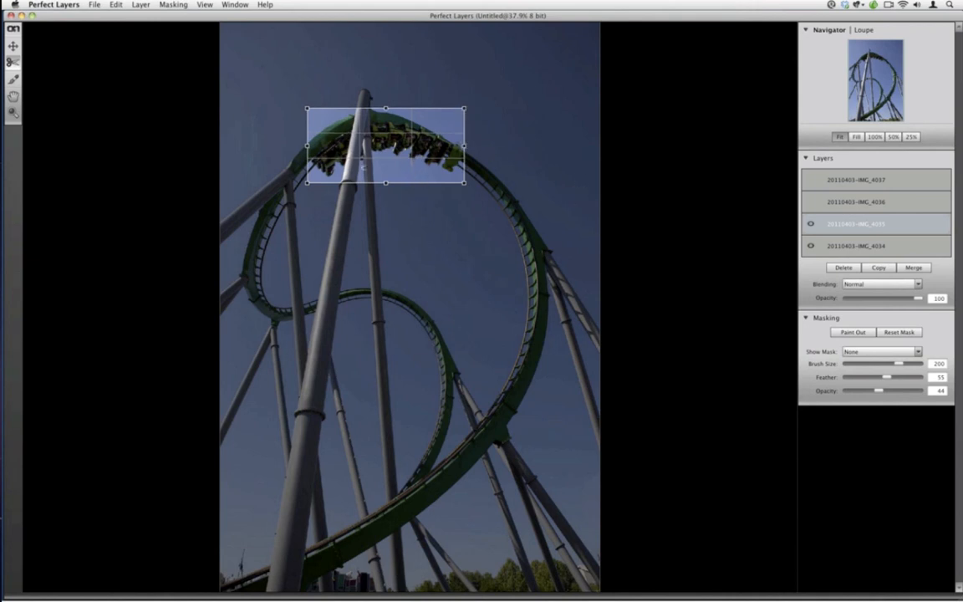
left_click_drag(310, 146, 330, 144)
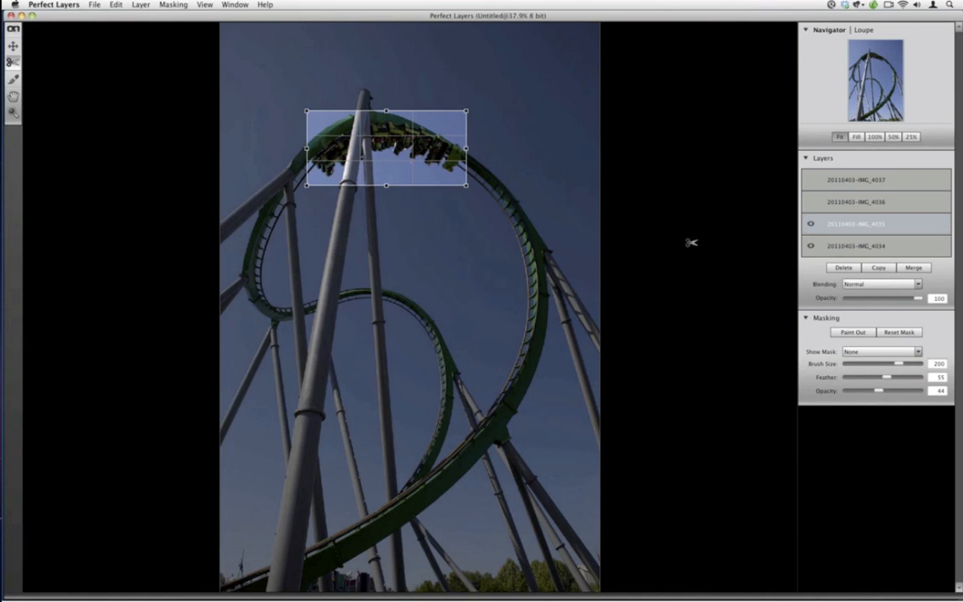
key("Return")
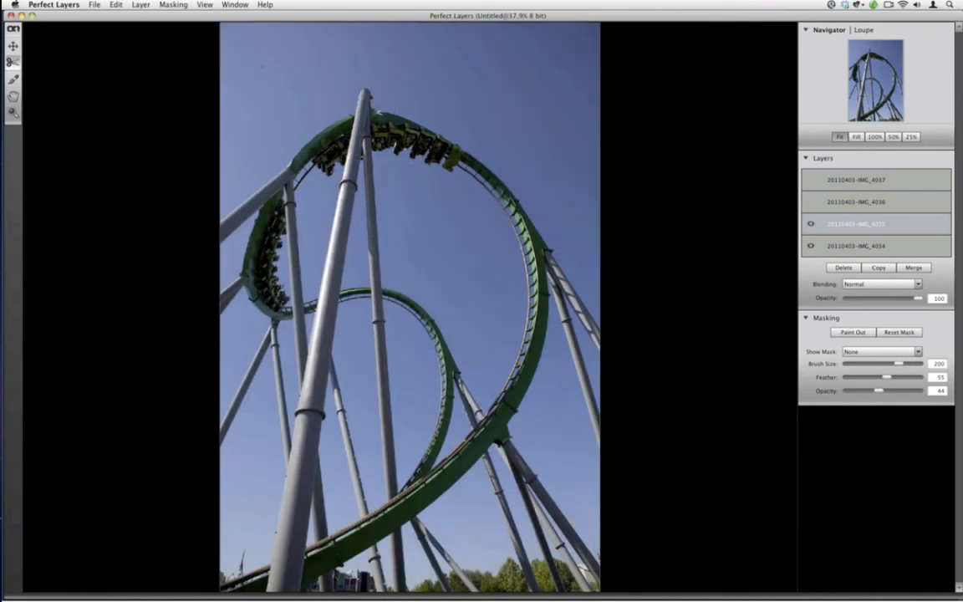
Examine the trimmed layer's mask in the Overlay, White and Grayscale display modes and return the mask display to None
left_click(854, 352)
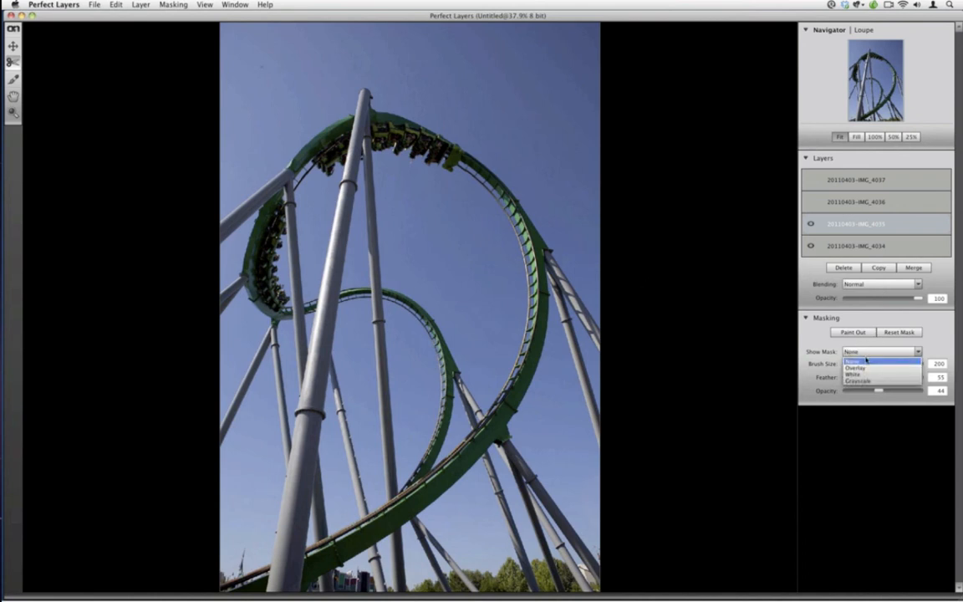
left_click(864, 361)
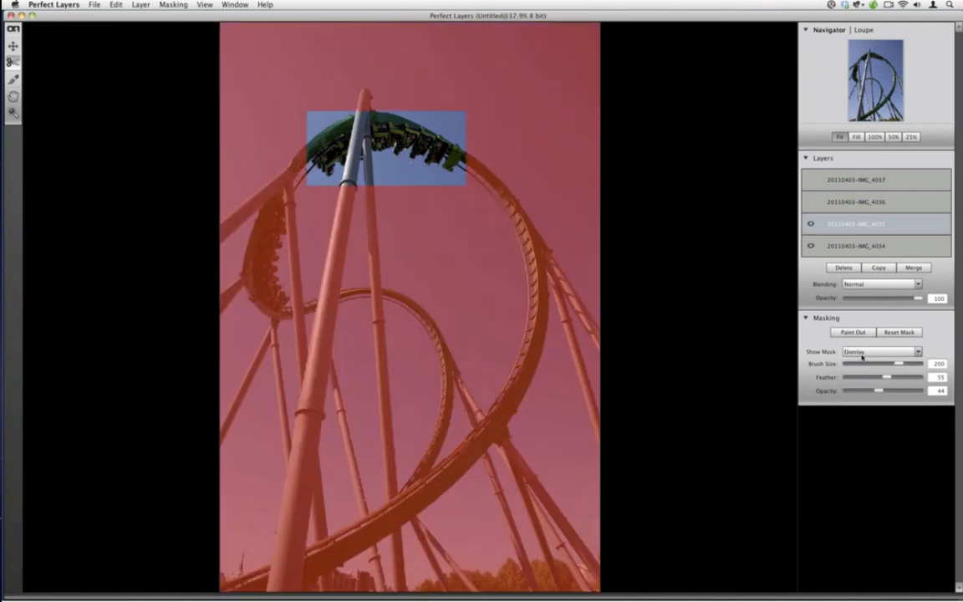
left_click(863, 353)
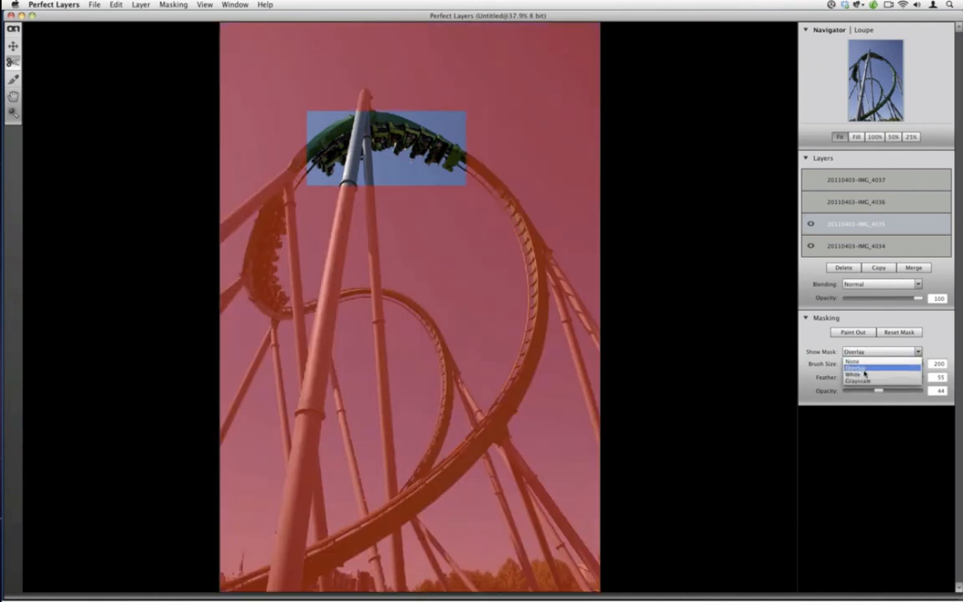
left_click(864, 362)
left_click(864, 352)
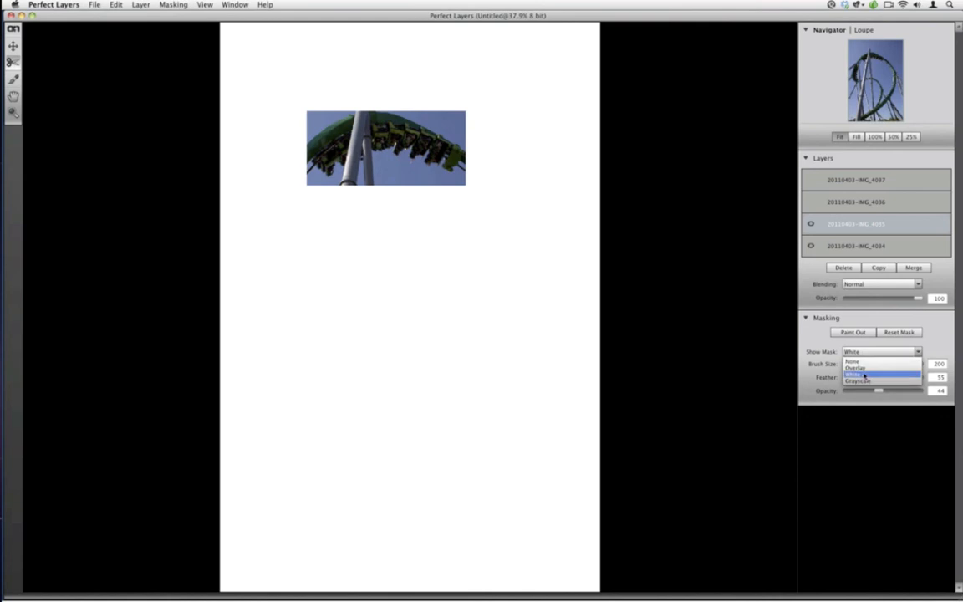
left_click(864, 377)
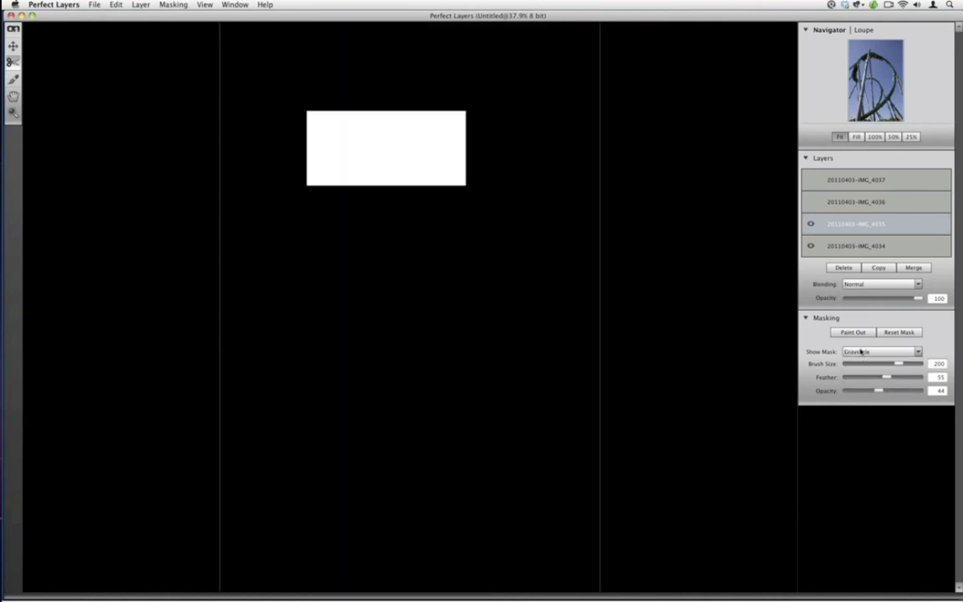
left_click(862, 352)
left_click(857, 374)
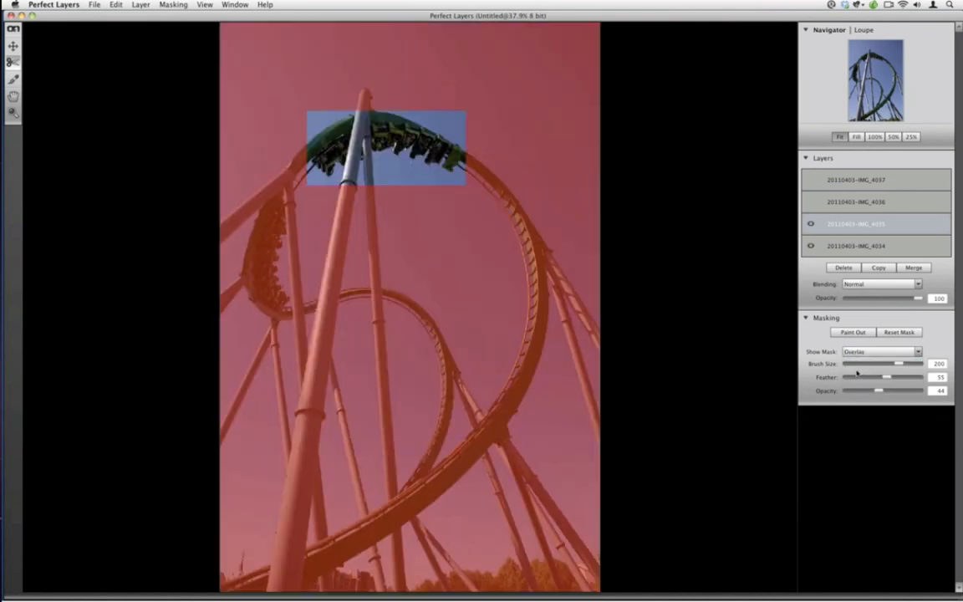
left_click(855, 352)
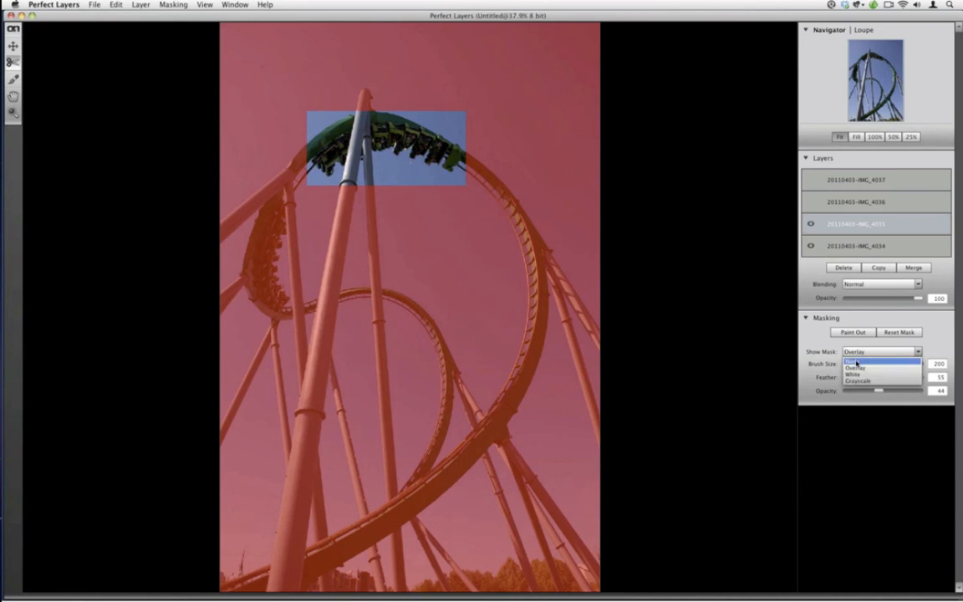
left_click(857, 363)
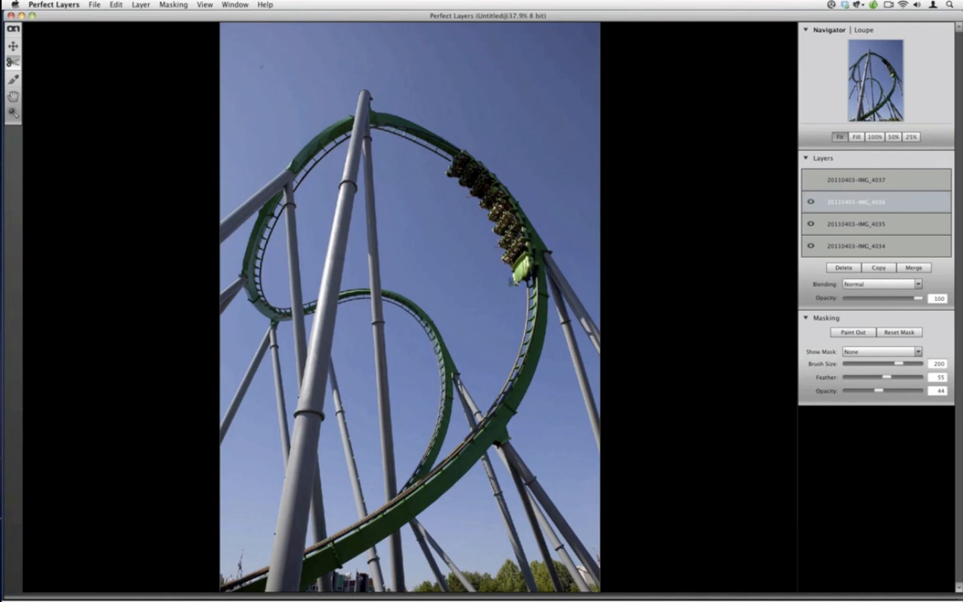
Trim the 20110403-IMG_4036 layer around its train and paint out the cars overlapping the crest train, using brush size 90 and opacity 100
left_click_drag(538, 291, 443, 146)
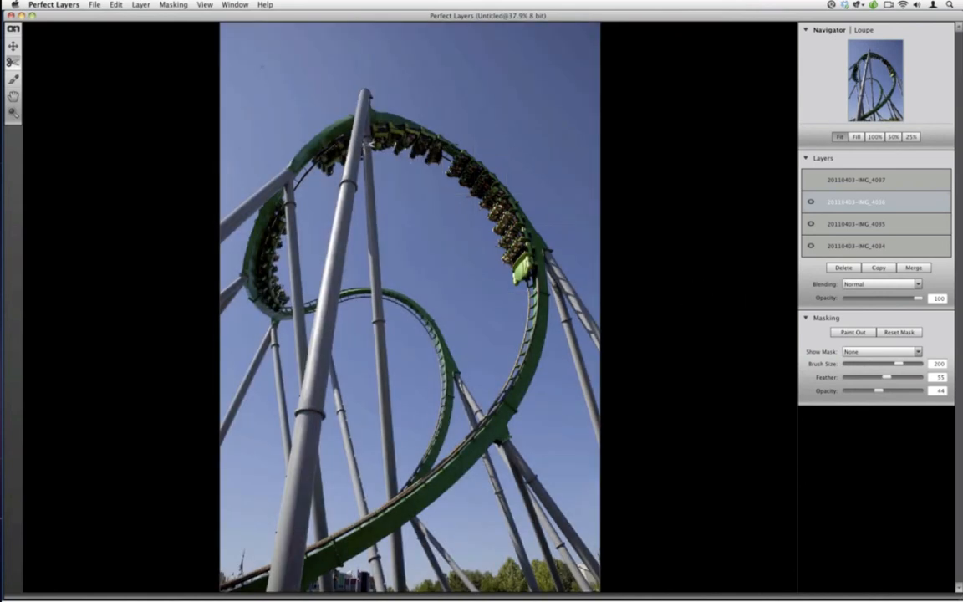
left_click(14, 80)
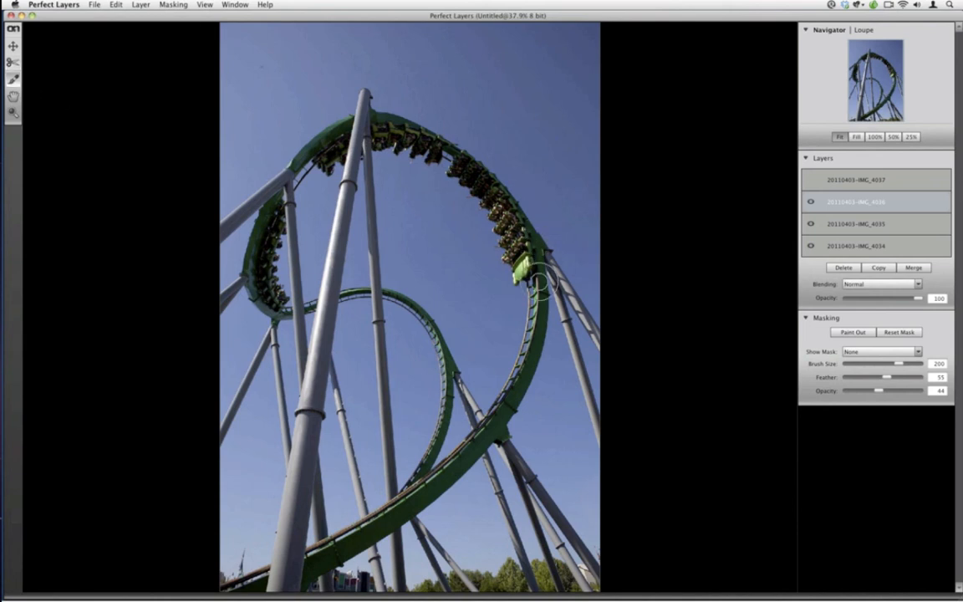
key("super+equal")
key("super+equal")
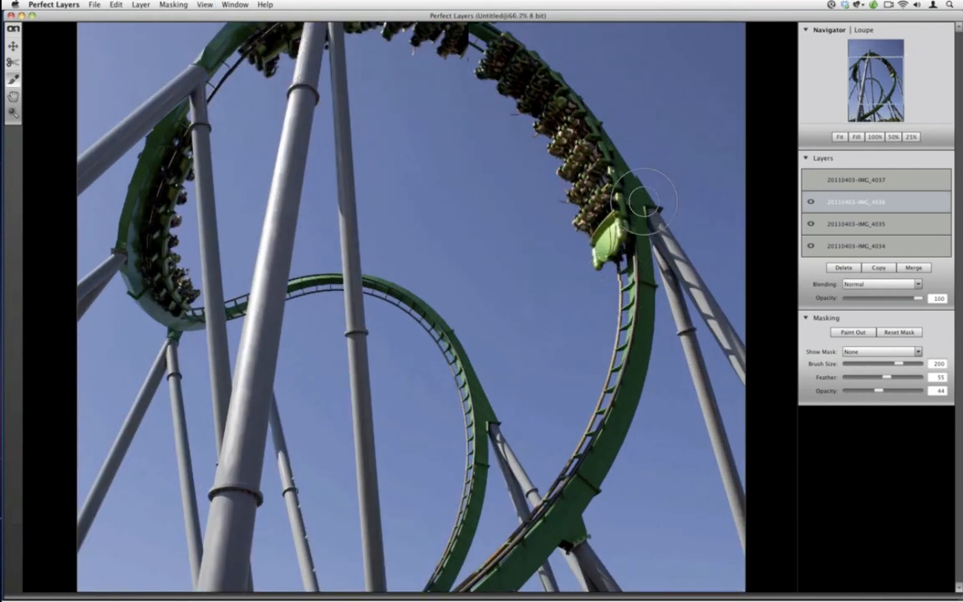
key("super+equal")
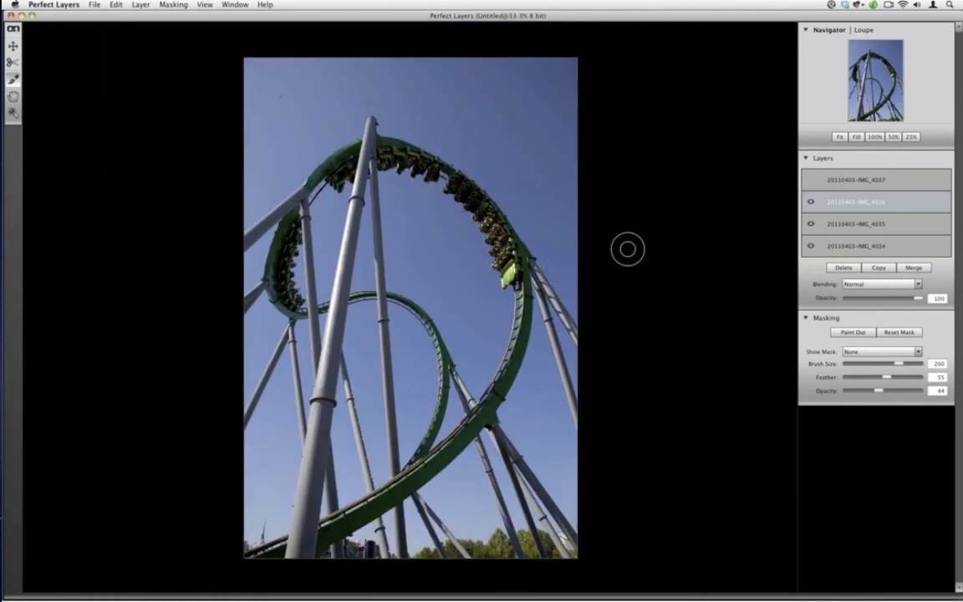
key("bracketleft")
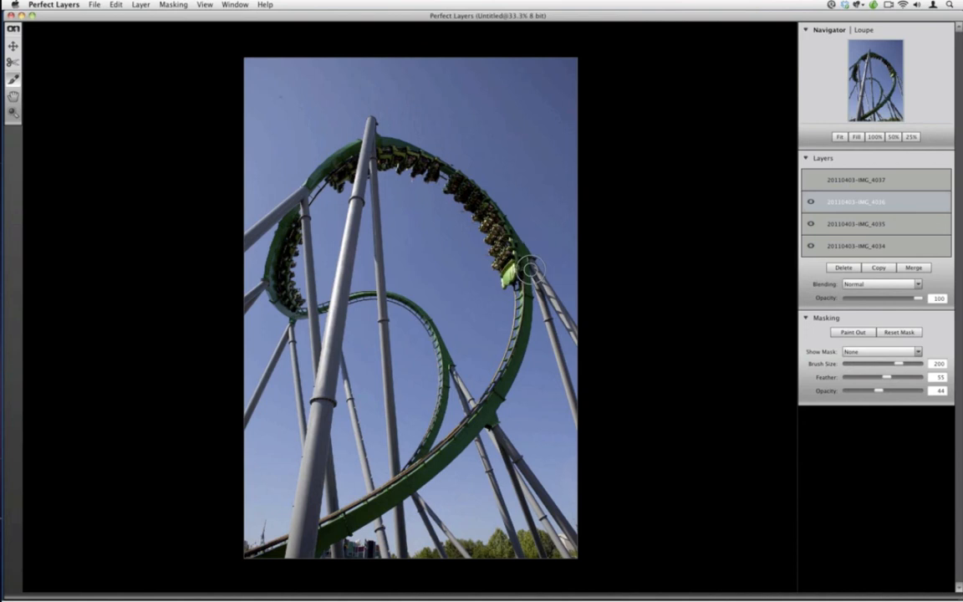
key("bracketleft")
key("bracketleft")
key("bracketleft")
left_click_drag(878, 391, 921, 390)
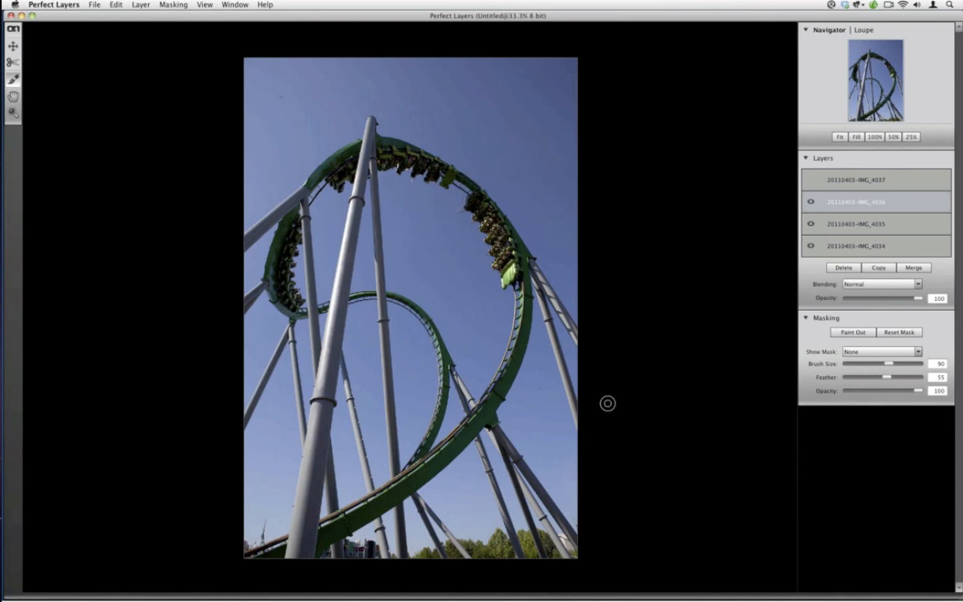
Make the uppermost layer, 20110403-IMG_4037, visible and active
left_click(812, 180)
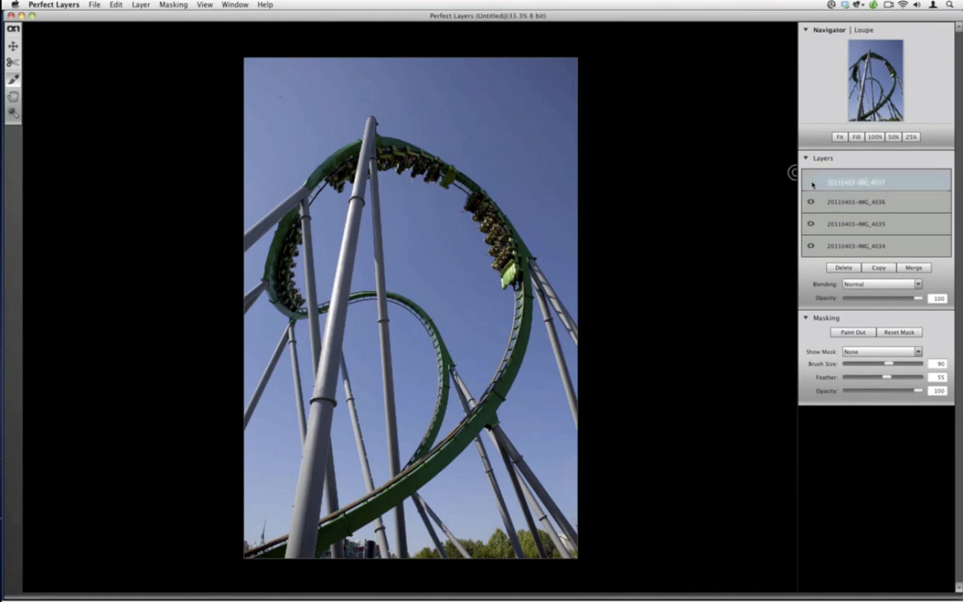
left_click(811, 180)
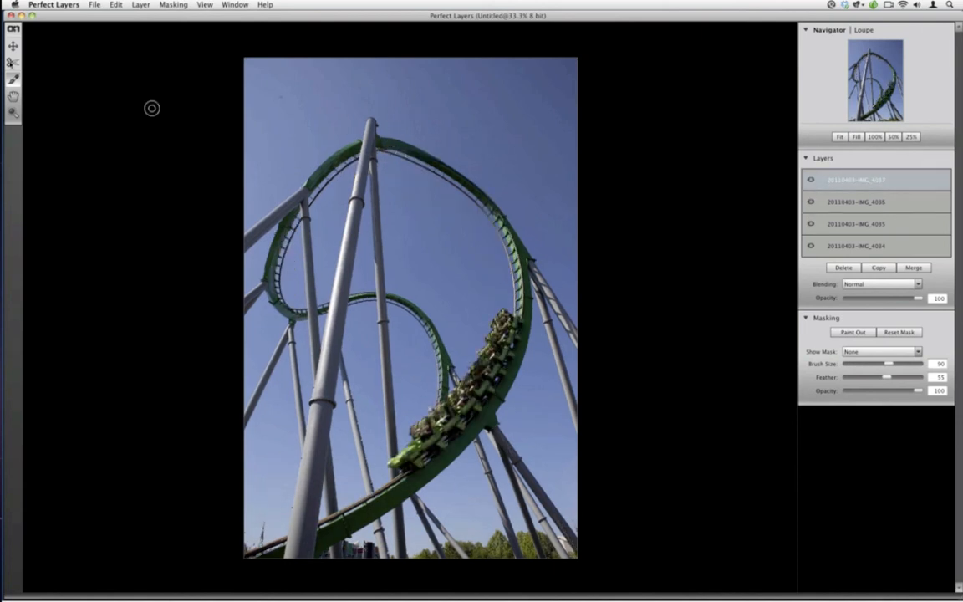
Try trimming the 20110403-IMG_4037 layer to a rectangle around its train on the lower loop and undo the trim
left_click(13, 62)
left_click_drag(388, 487, 535, 311)
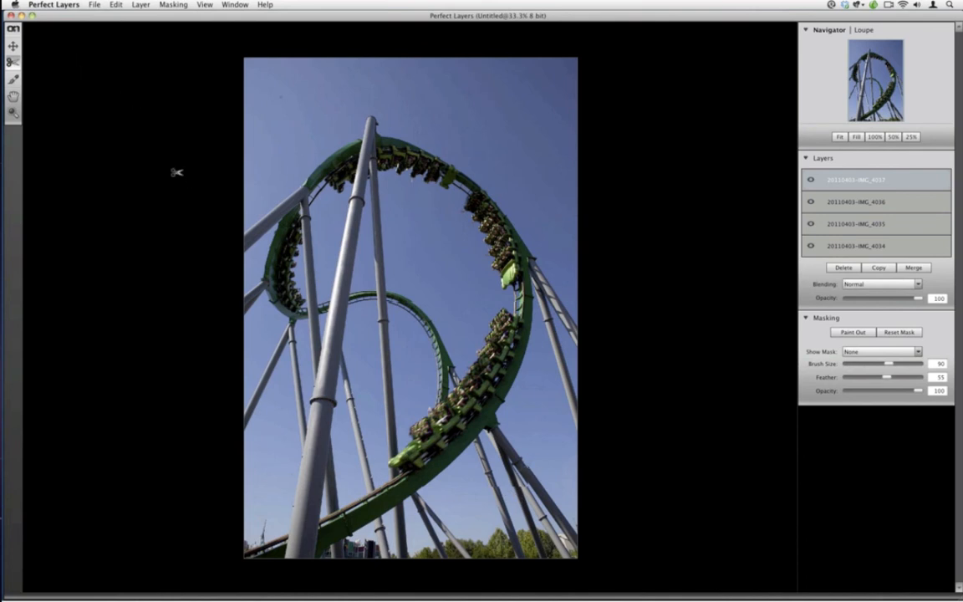
key("super+z")
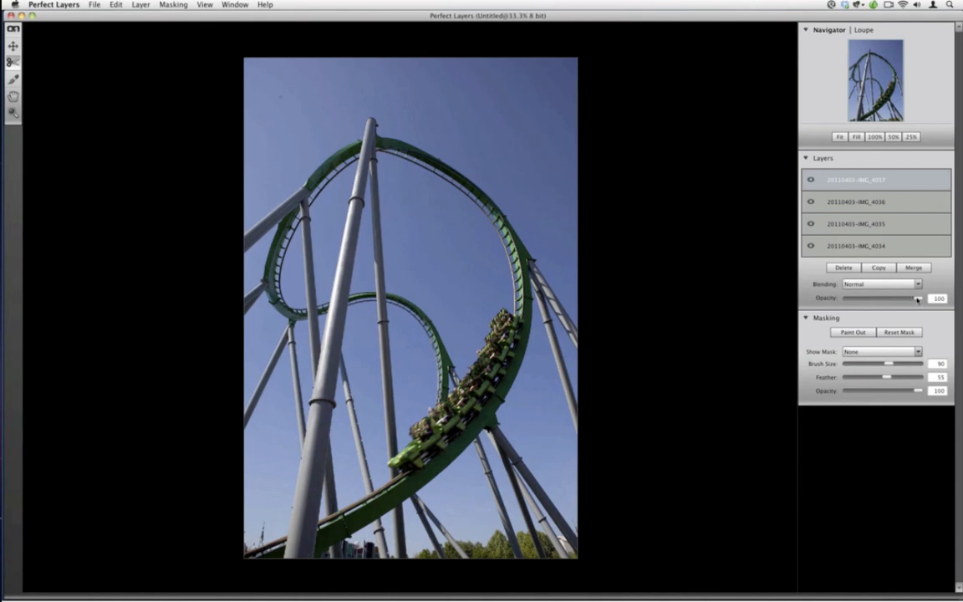
Lower the 20110403-IMG_4037 layer's opacity to 60, shift it slightly to align its track with the layers beneath, and restore the opacity to 100
left_click_drag(917, 299, 890, 299)
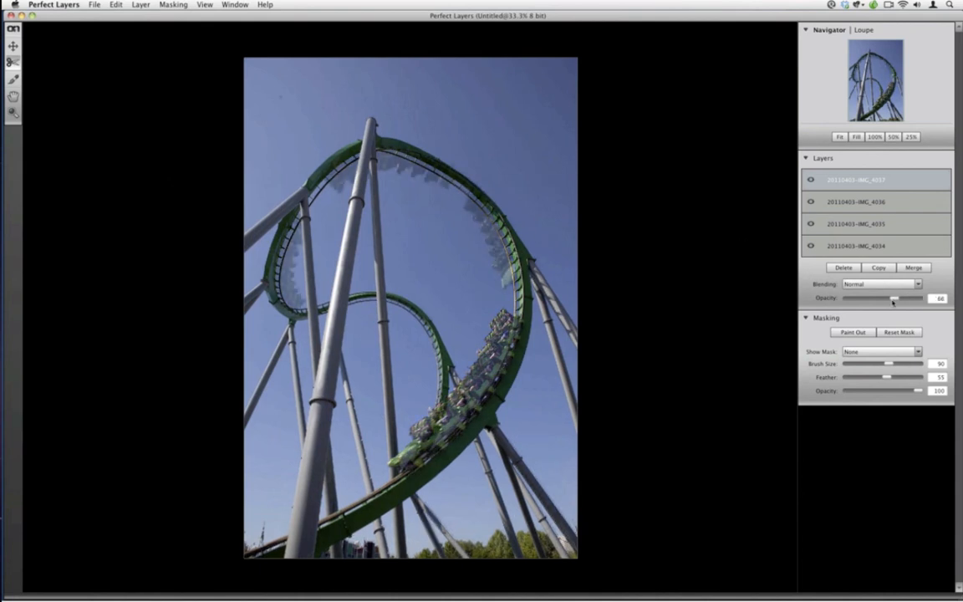
left_click(12, 46)
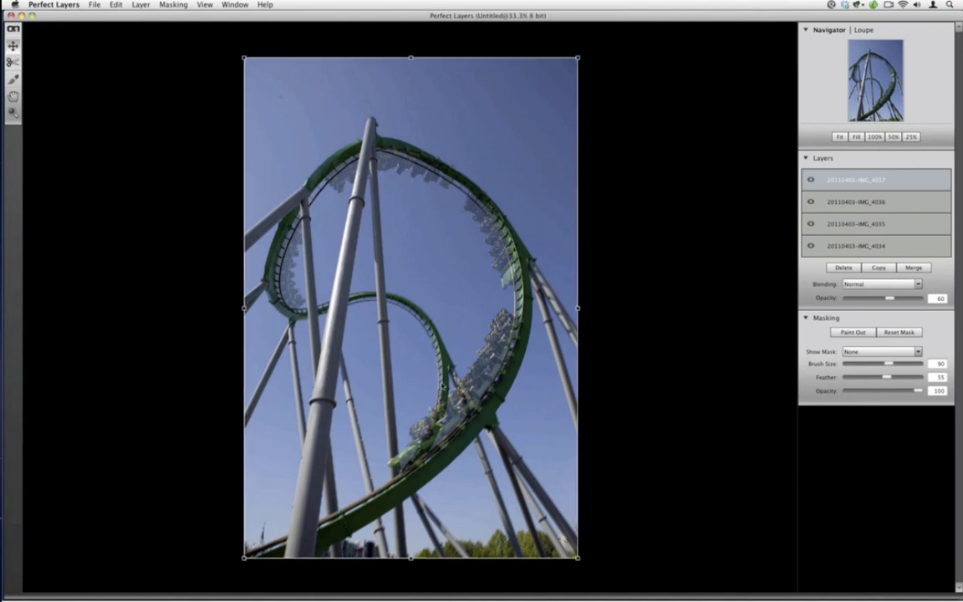
left_click_drag(443, 388, 452, 383)
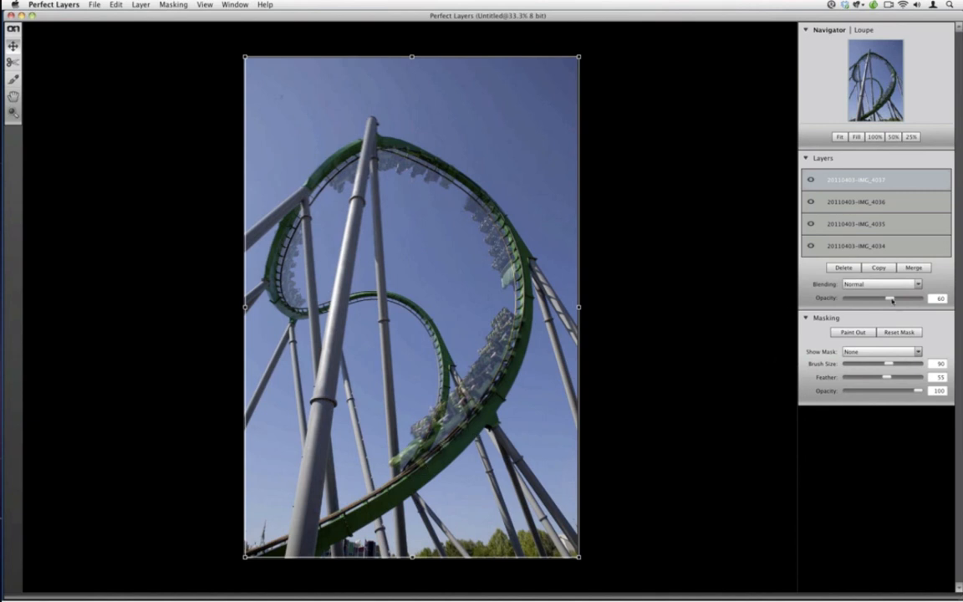
left_click_drag(892, 300, 924, 298)
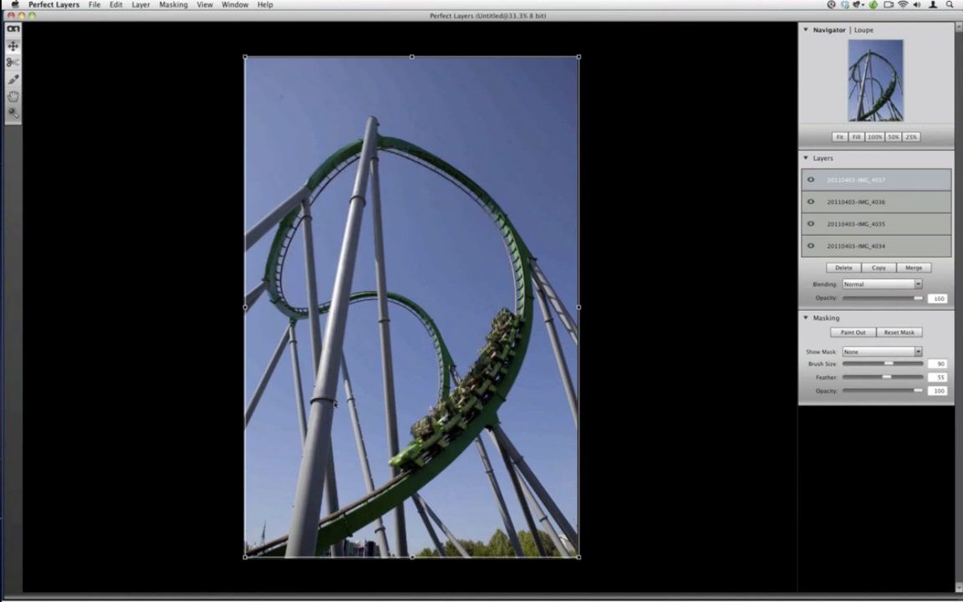
Trim the 20110403-IMG_4037 layer to a rectangle around its train on the lower part of the loop
left_click(13, 63)
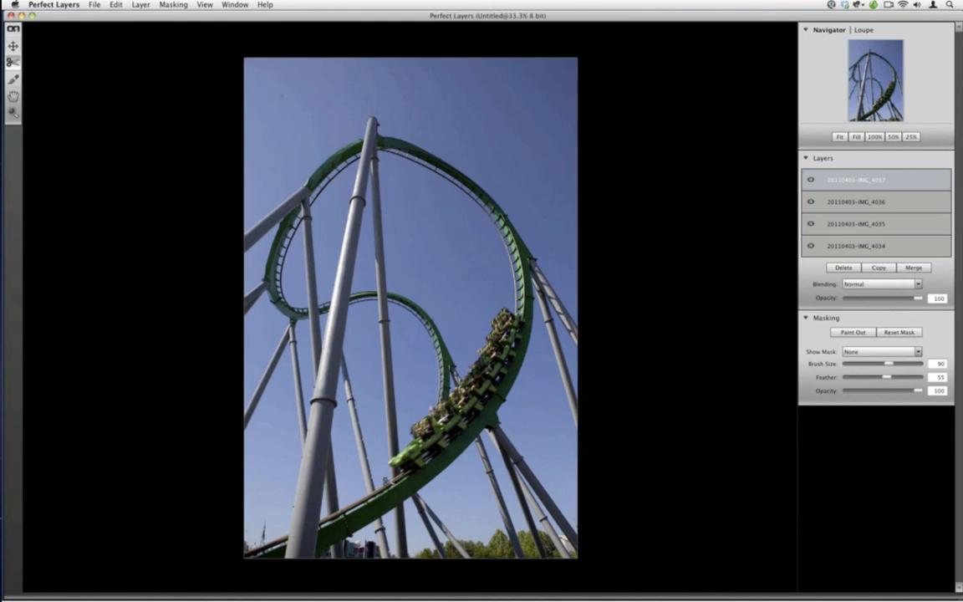
left_click_drag(390, 482, 529, 295)
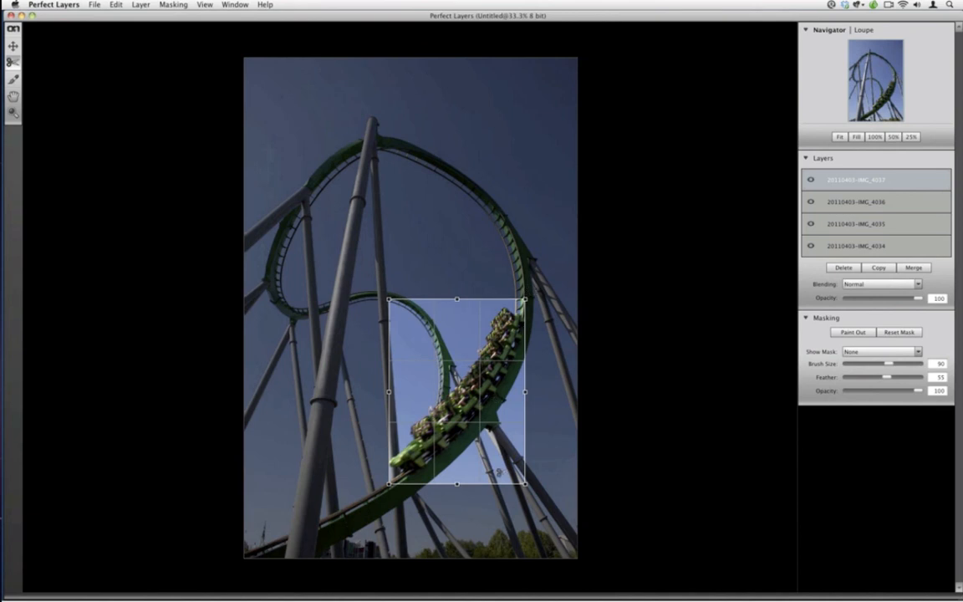
double_click(499, 473)
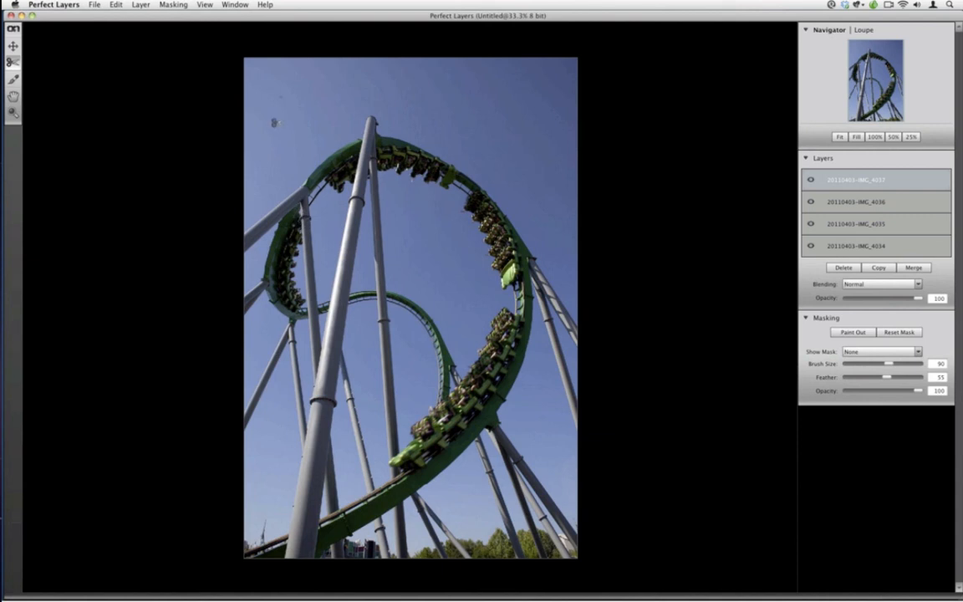
Save the layered composite to the Desktop as RollerCoaster-MotorDriveSeq
left_click(92, 6)
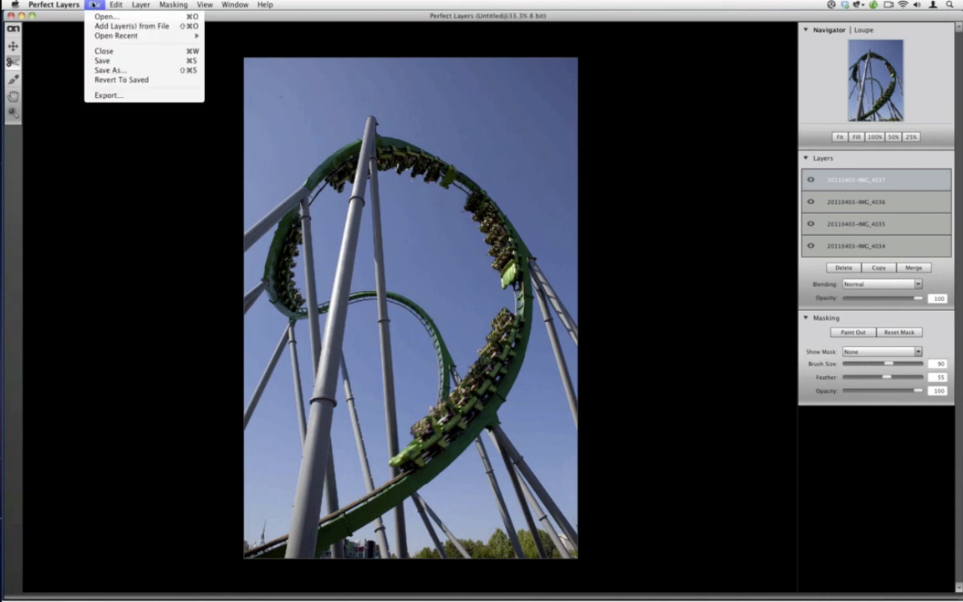
left_click(125, 63)
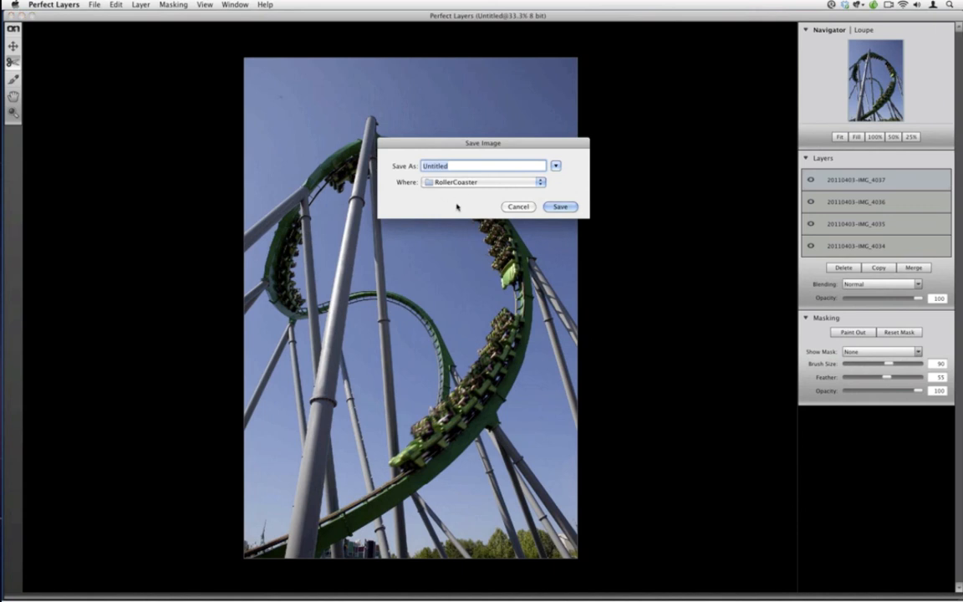
key("super+d")
type("RollerCoaster-MotorDriveSeq")
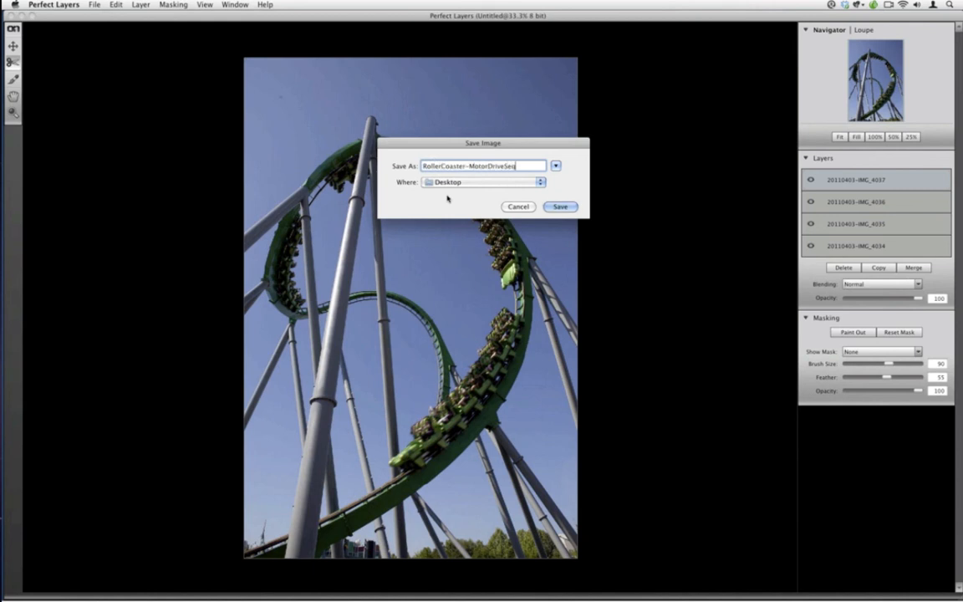
key("Return")
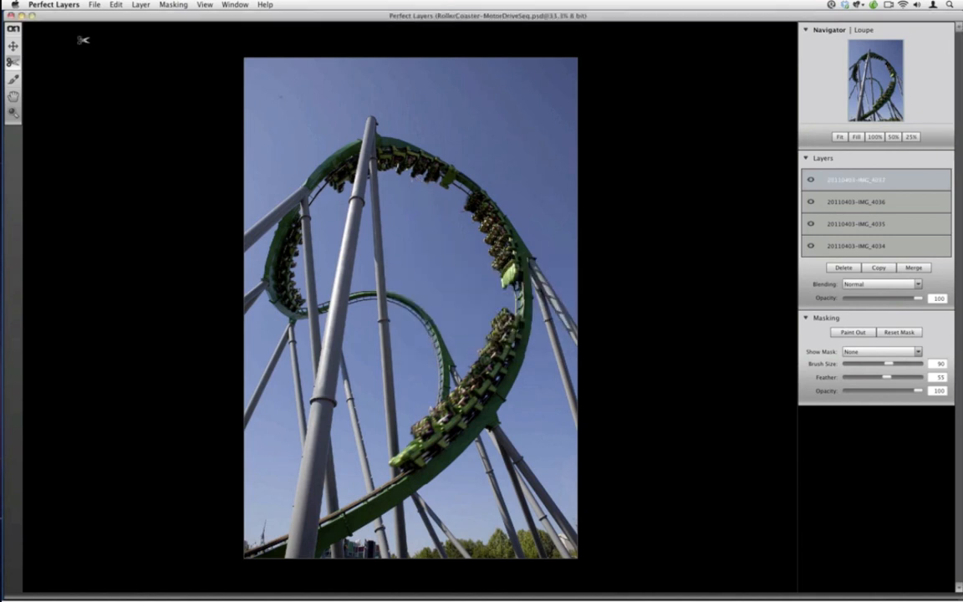
Close the composite's window and reposition the saved PSD file's icon on the desktop
left_click(12, 16)
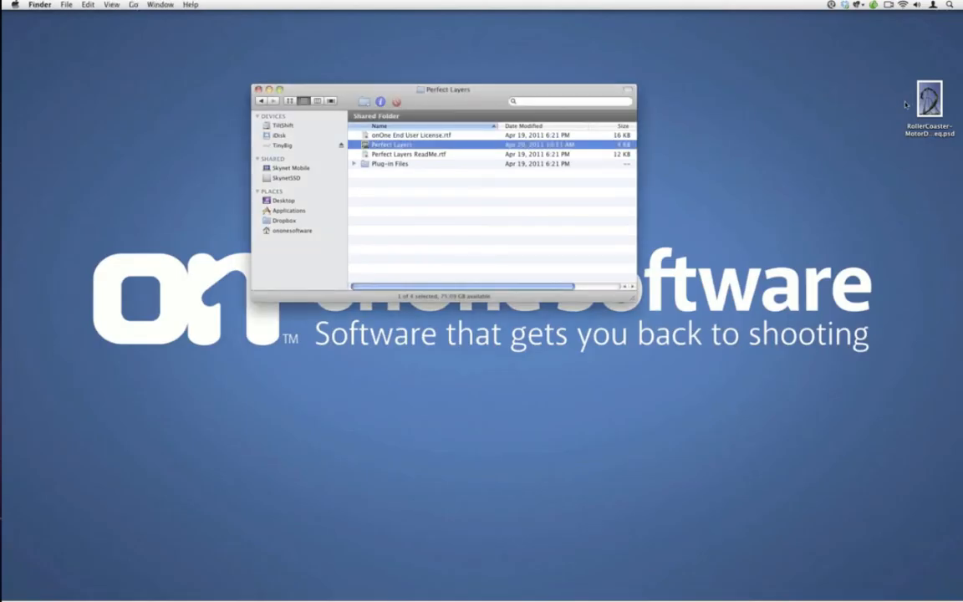
left_click_drag(923, 115, 861, 241)
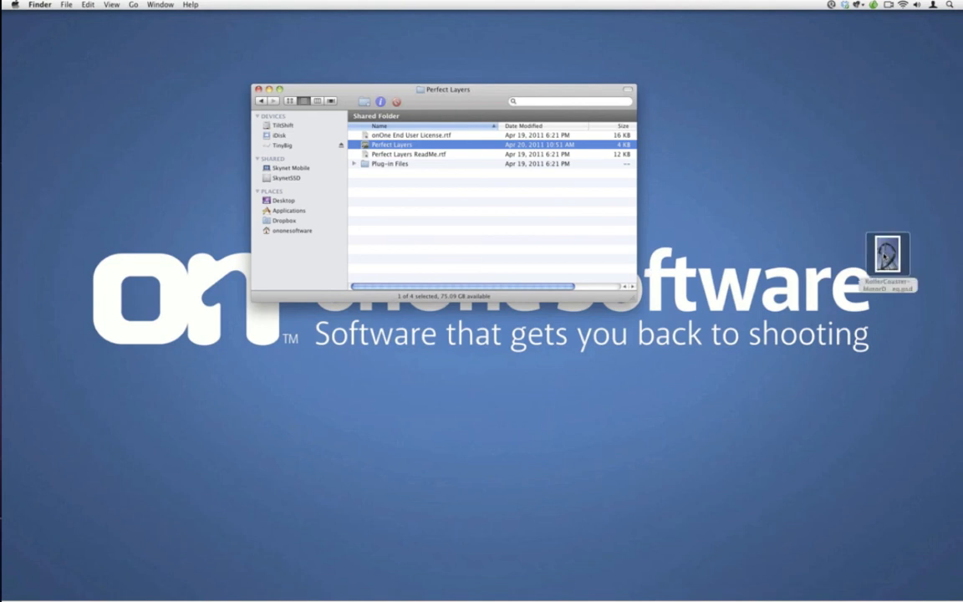
Relaunch Perfect Layers, dismiss its welcome window and open RollerCoaster-MotorDriveSeq.psd from the Desktop
double_click(392, 145)
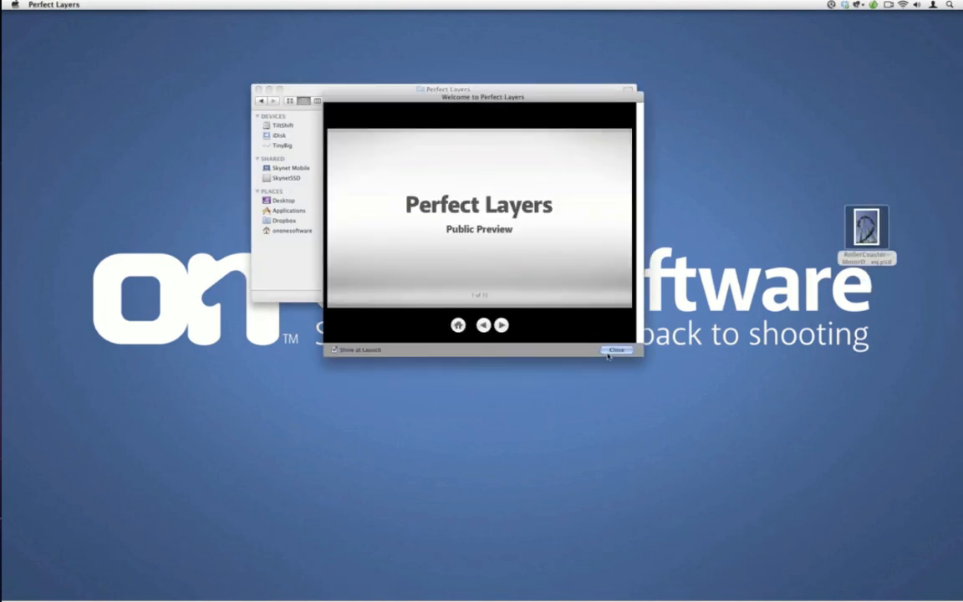
left_click(608, 355)
left_click(94, 4)
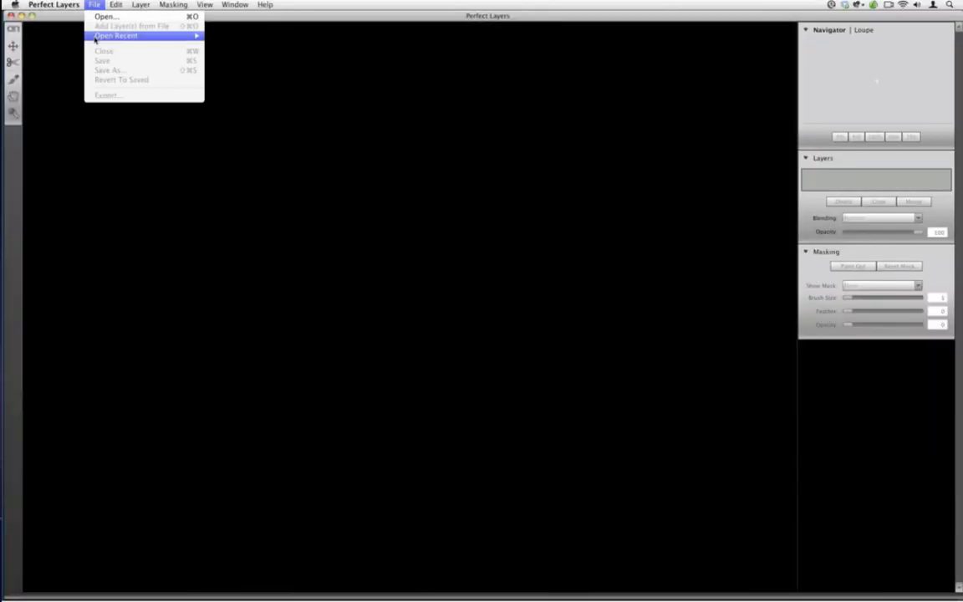
left_click(99, 17)
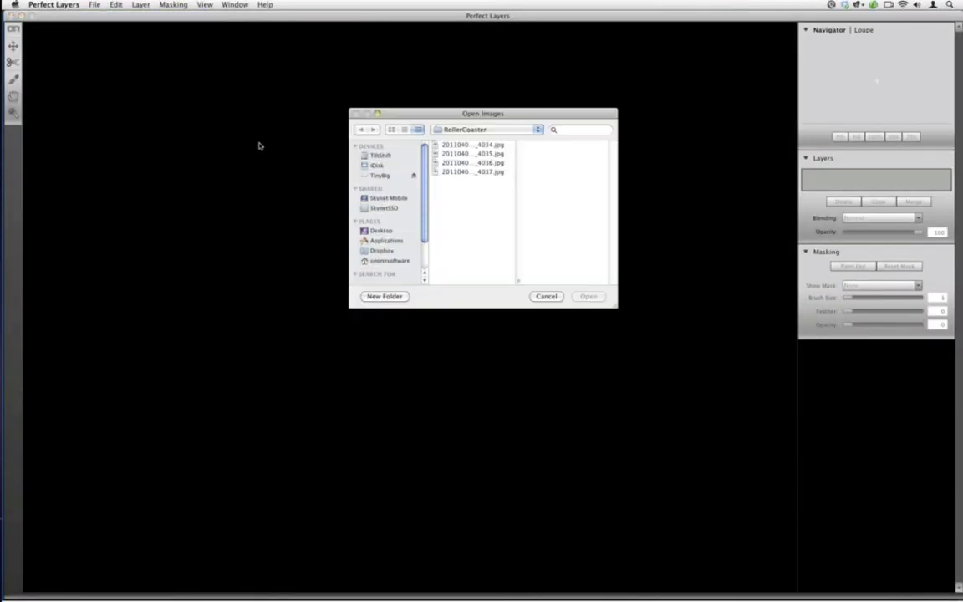
left_click(380, 230)
left_click(441, 157)
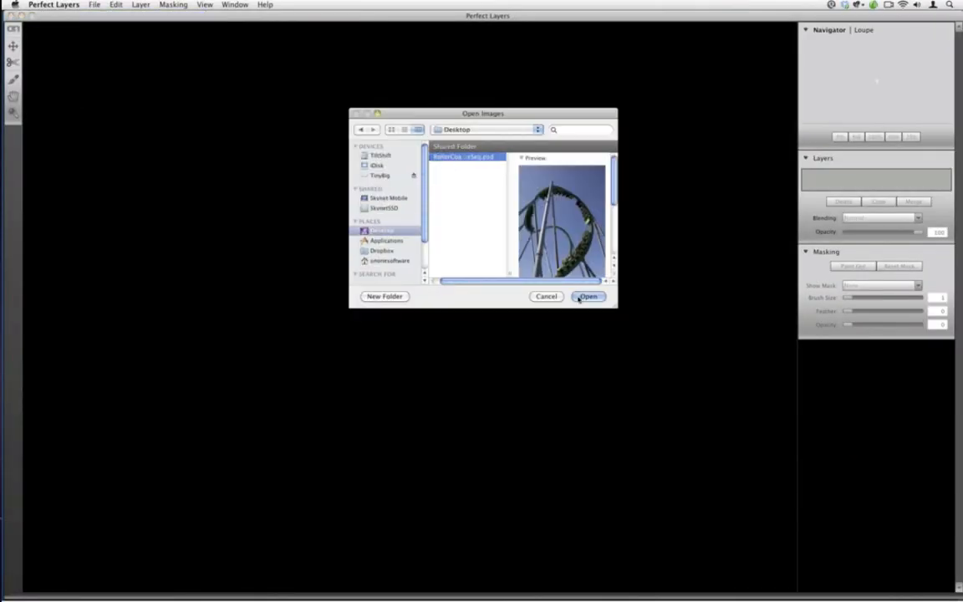
left_click(581, 297)
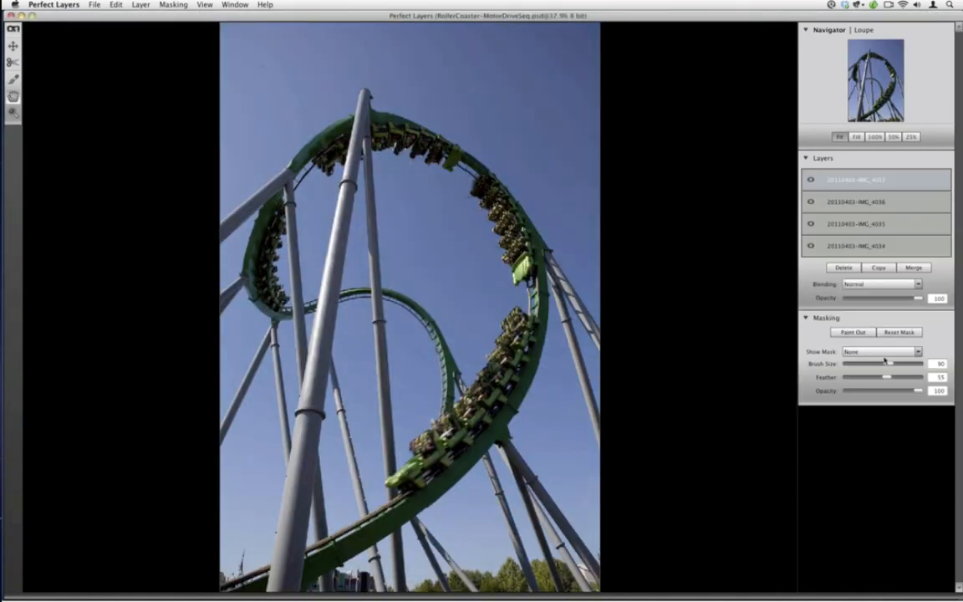
Examine the 20110403-IMG_4037 layer's mask in White display mode, return the mask display to None and close the file's window
left_click(884, 353)
left_click(883, 366)
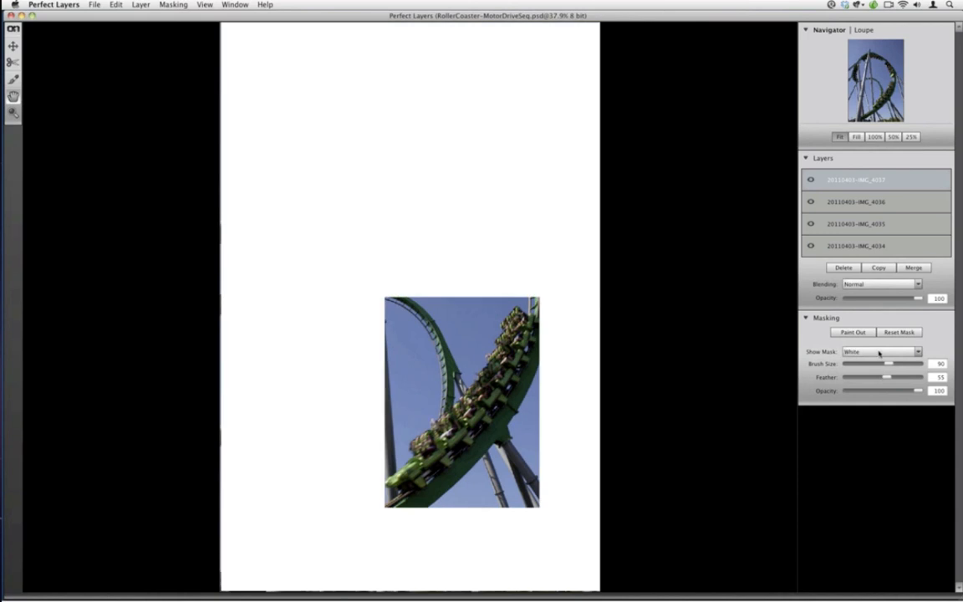
left_click(879, 353)
left_click(878, 356)
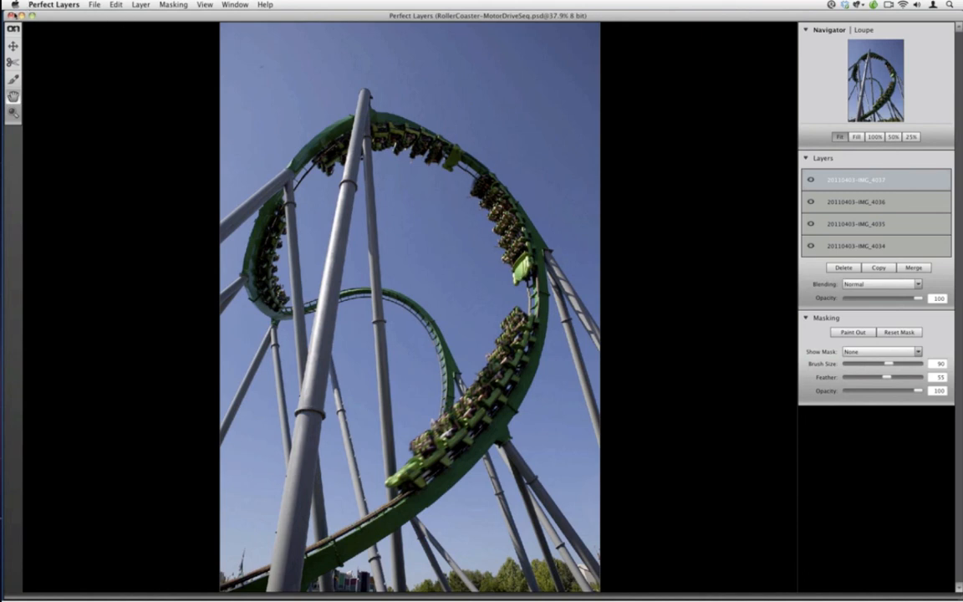
left_click(13, 16)
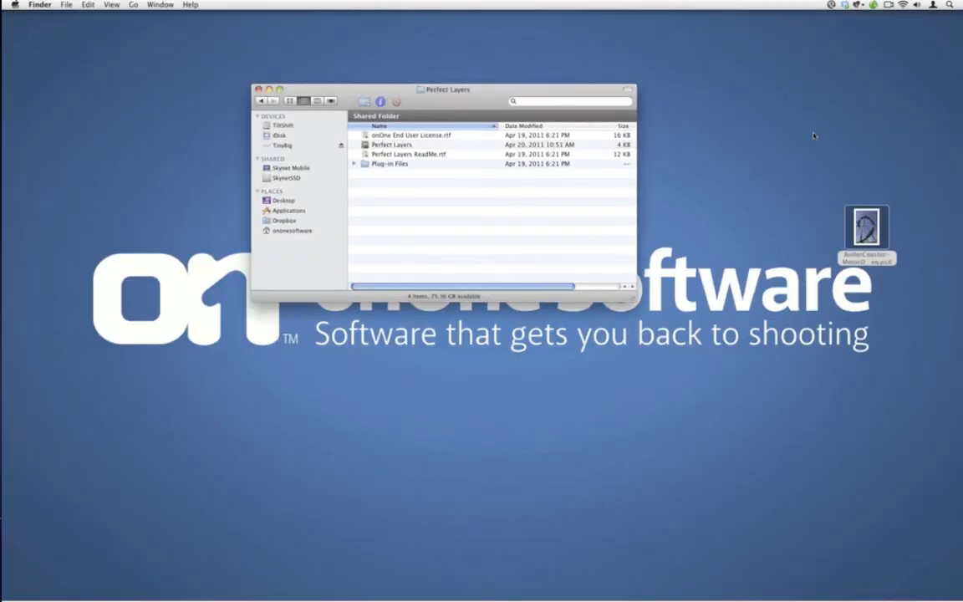